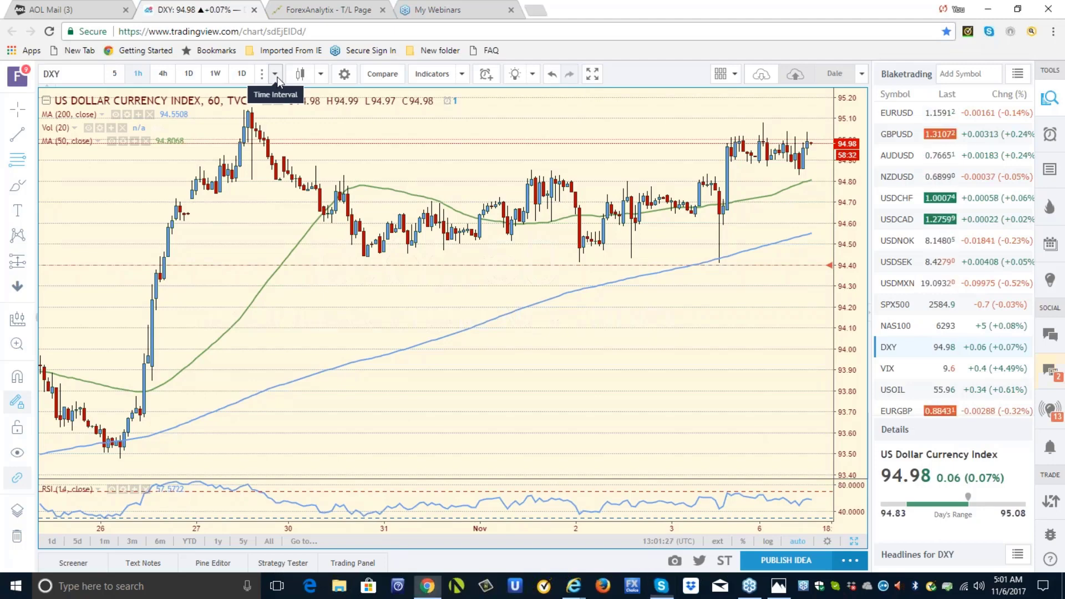
- Switch the DXY chart to 4-hour candles, then to daily candles
click(275, 74)
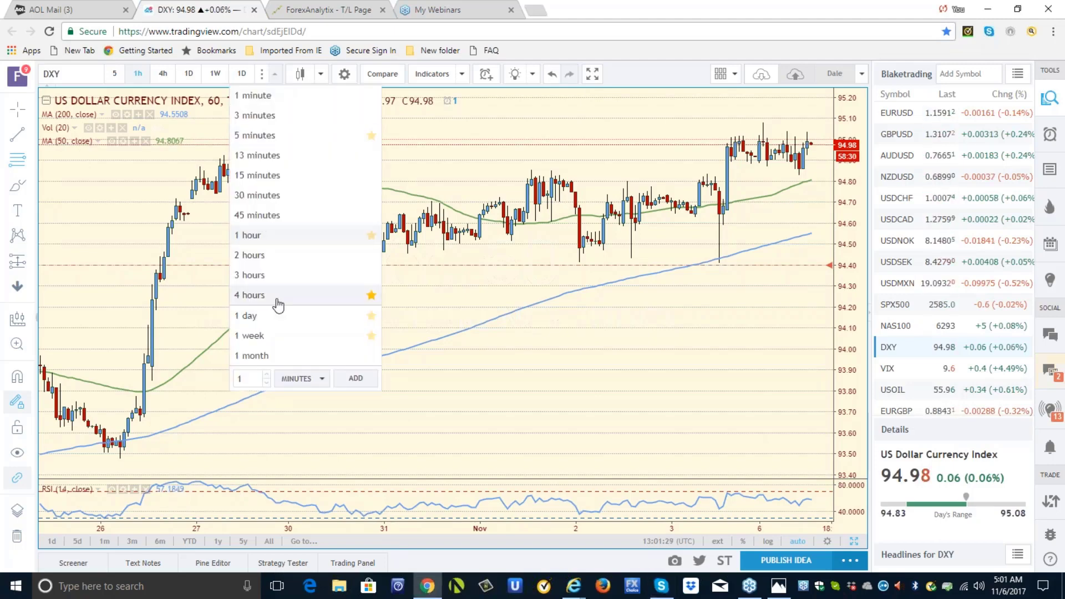
click(253, 295)
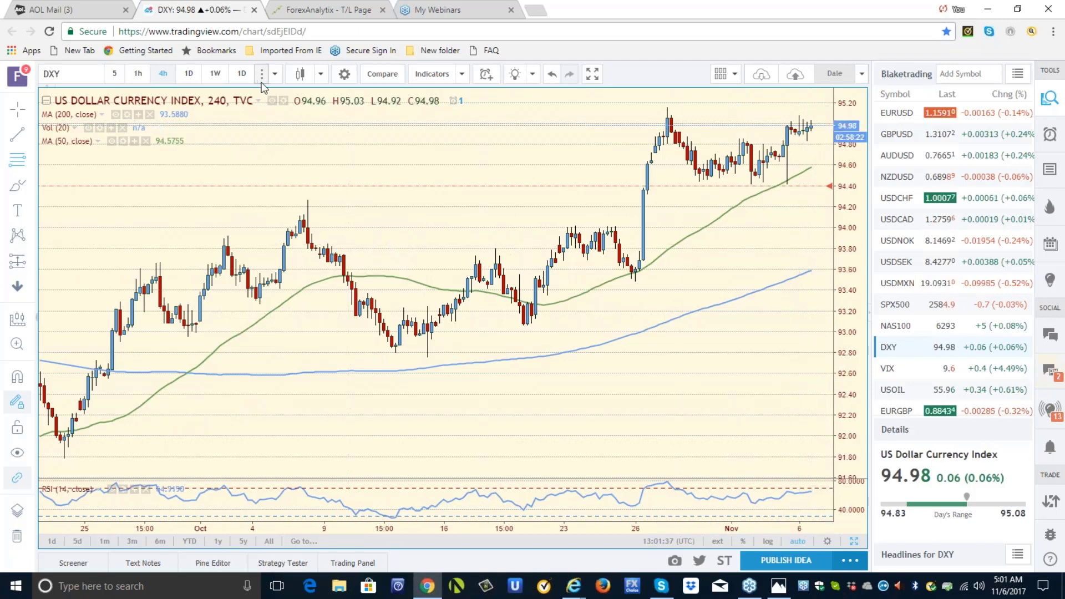
click(277, 75)
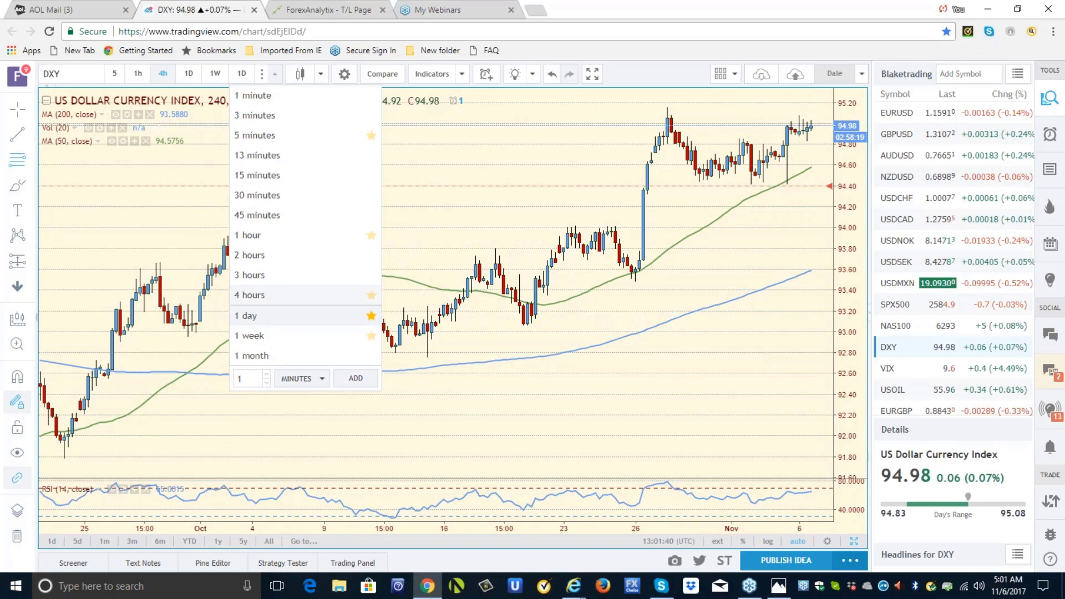
click(255, 315)
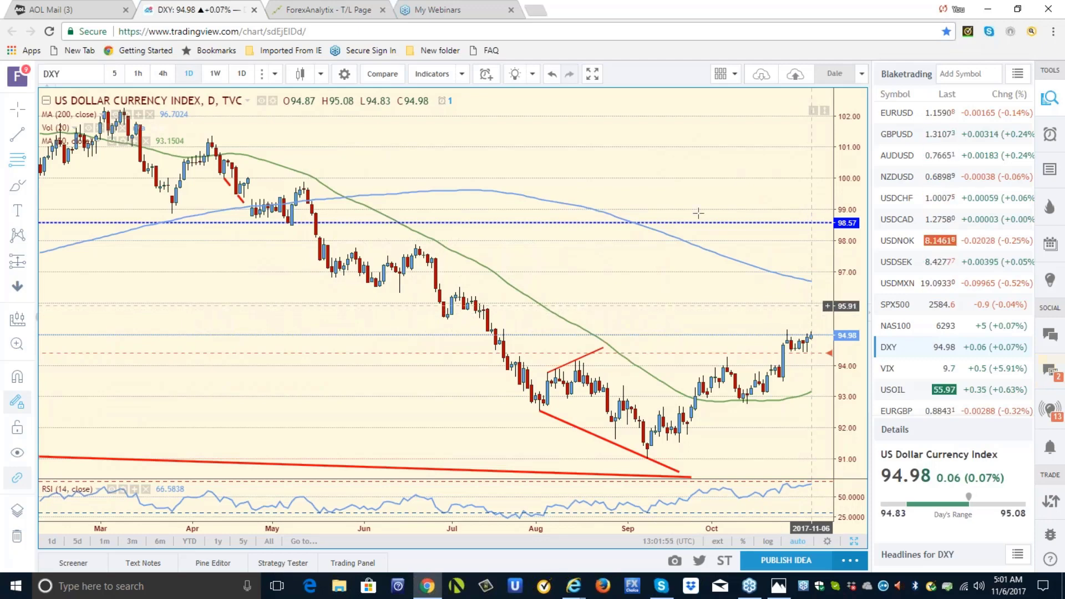
- Put the DXY chart on weekly candles to show the long red trendlines
click(277, 75)
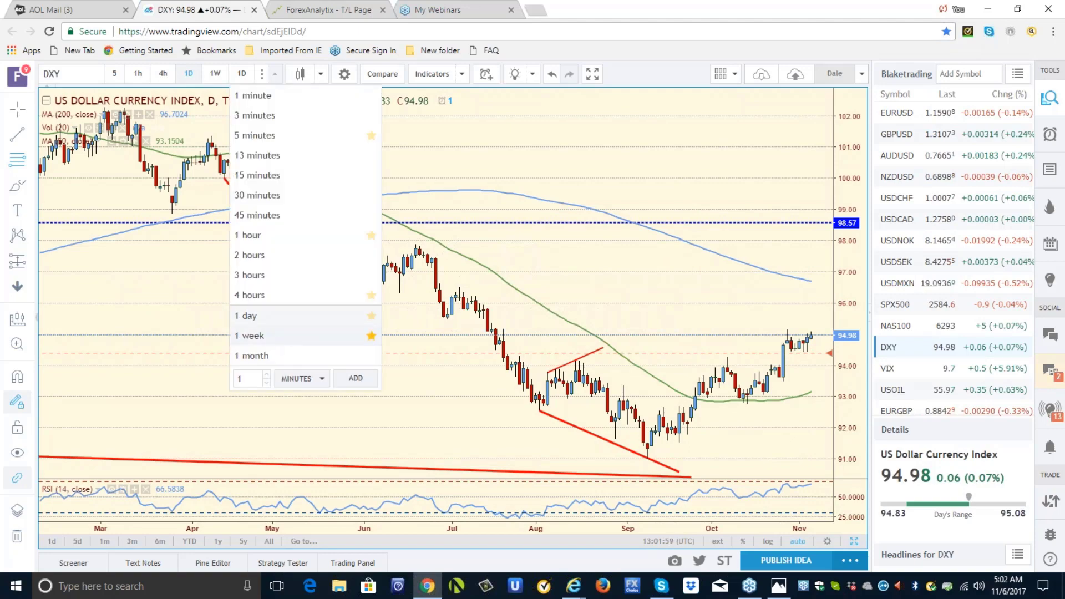
click(253, 336)
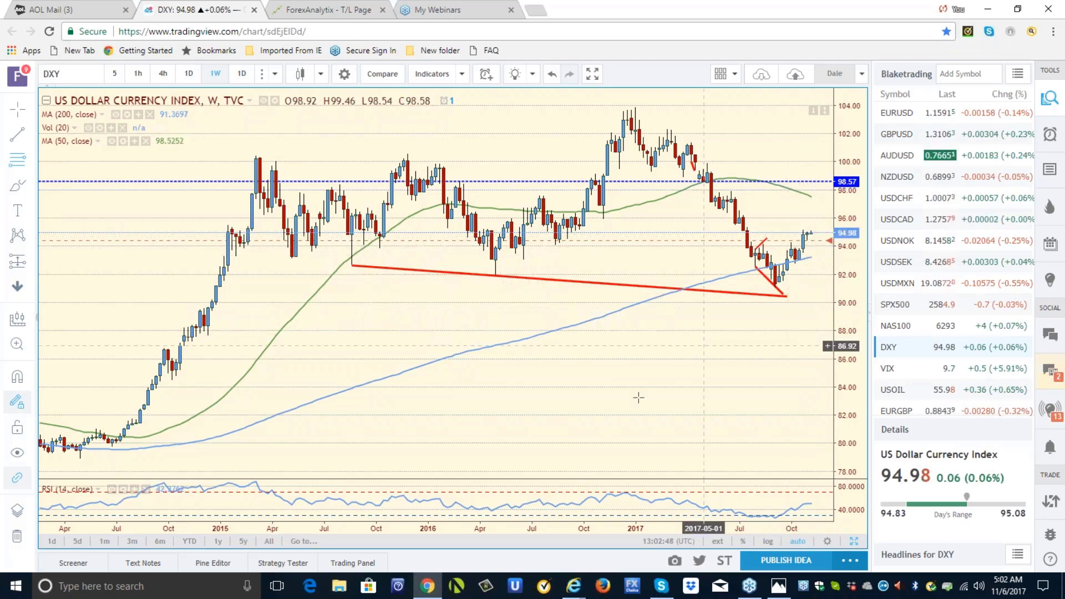
- Load the EURGBP chart on 1-hour candles with its fib retracement levels
click(899, 415)
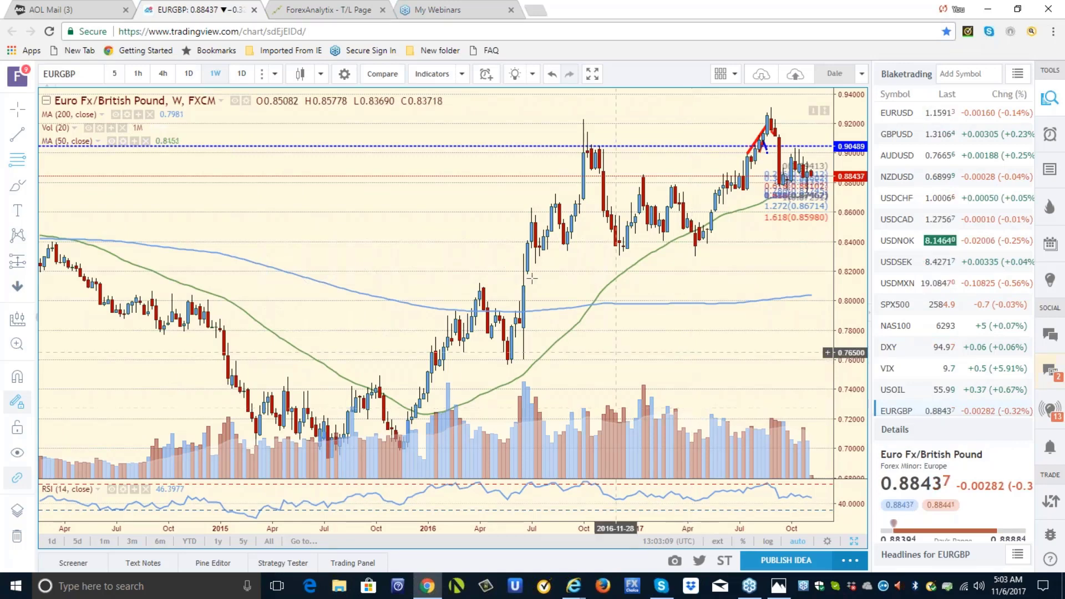
click(275, 74)
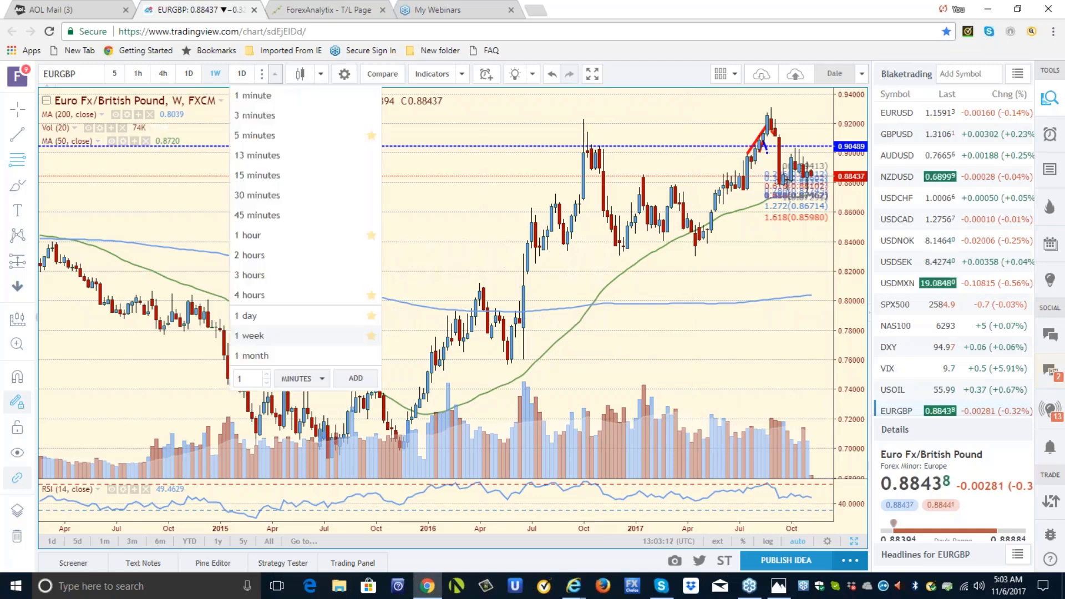
click(279, 248)
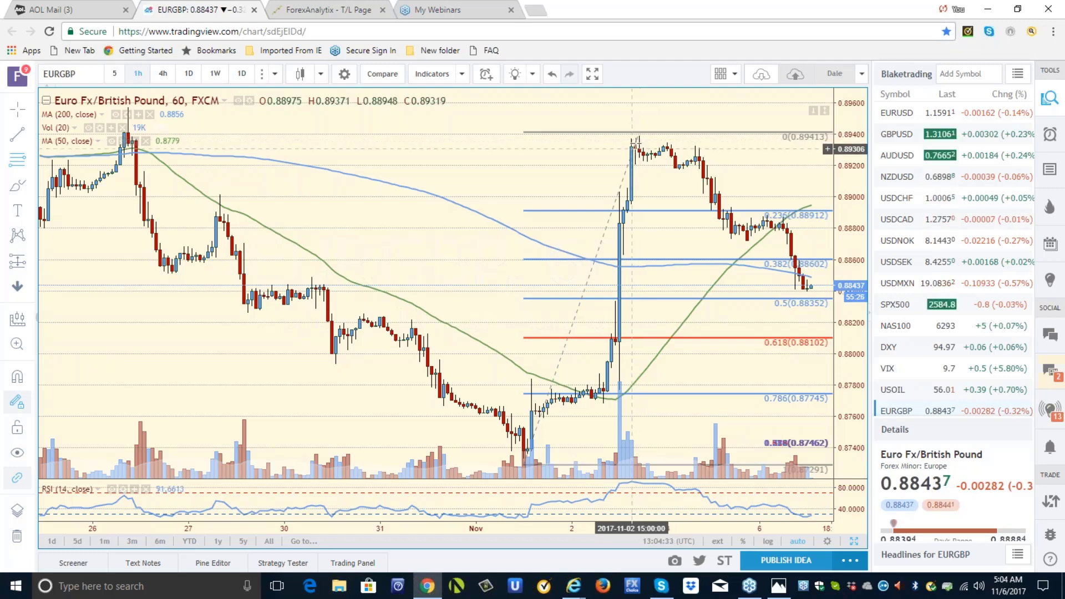
click(275, 74)
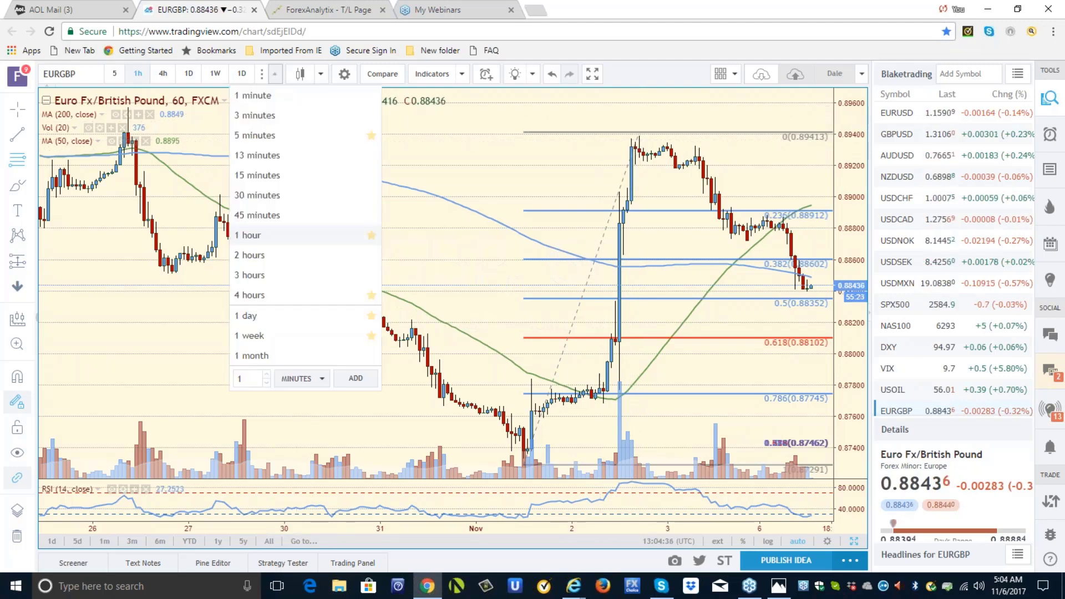
- Cycle the EURGBP chart through weekly, monthly, then daily candles
click(289, 344)
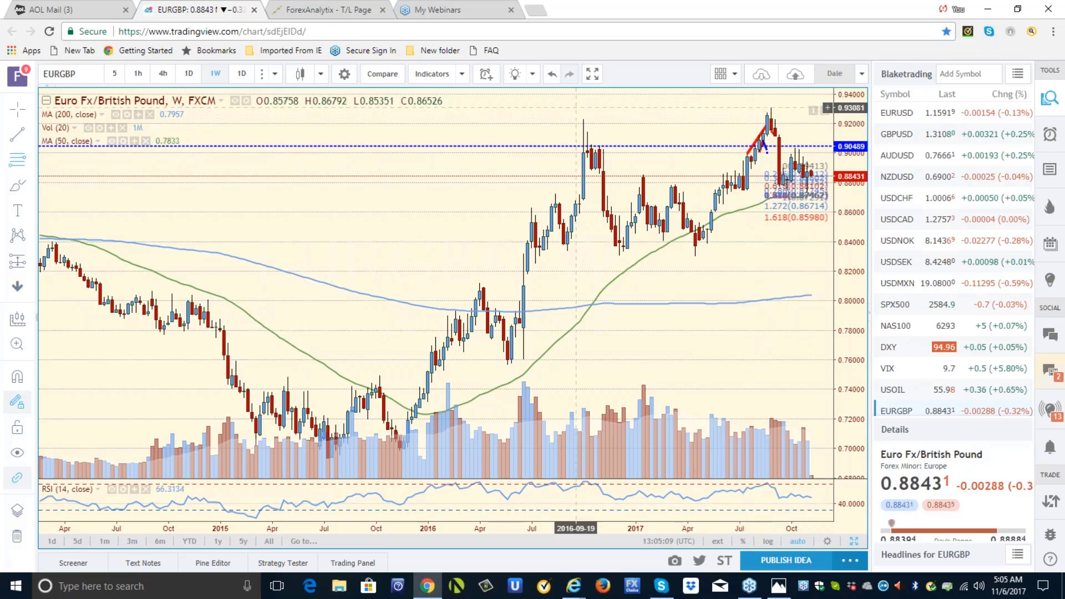
click(274, 73)
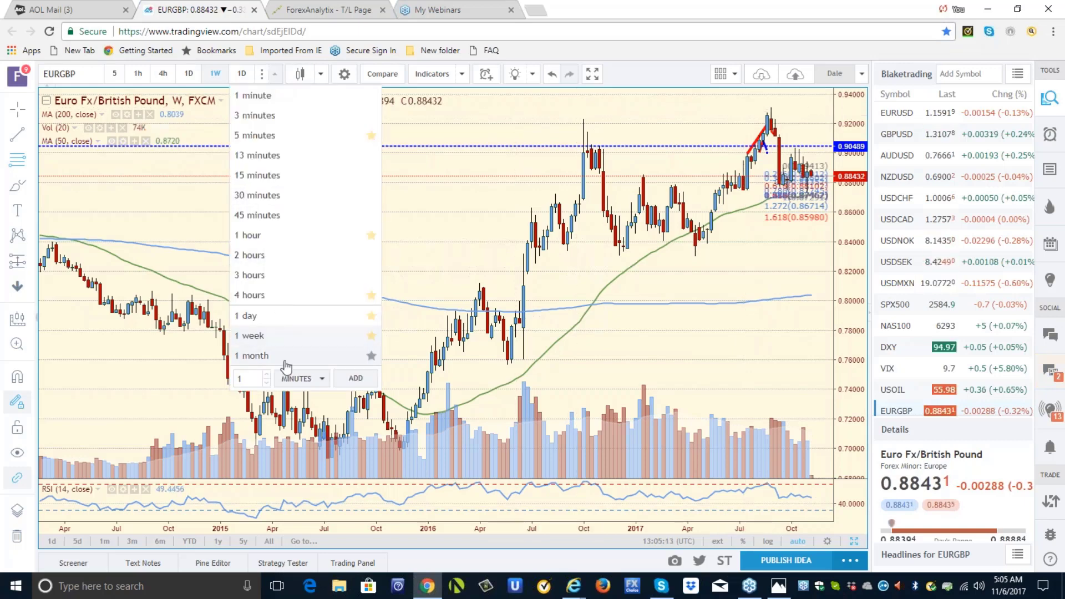
click(256, 355)
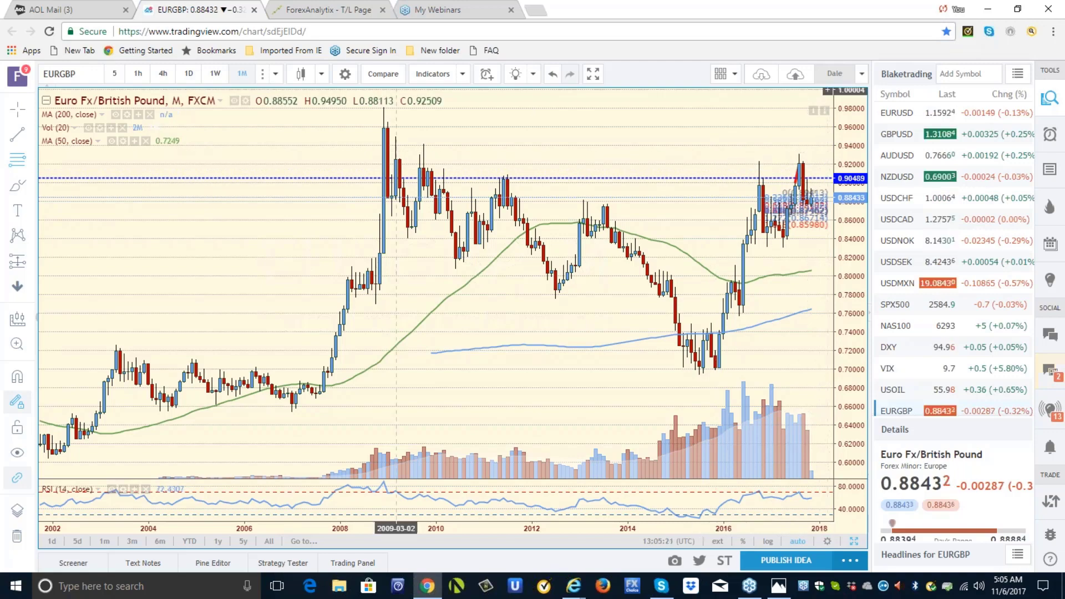
click(276, 75)
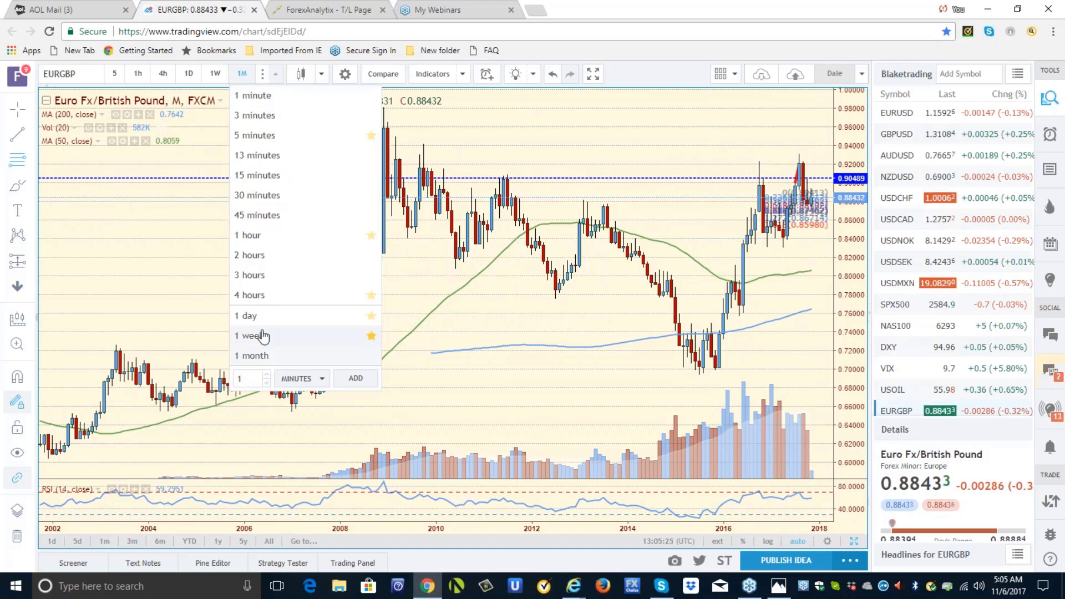
click(255, 316)
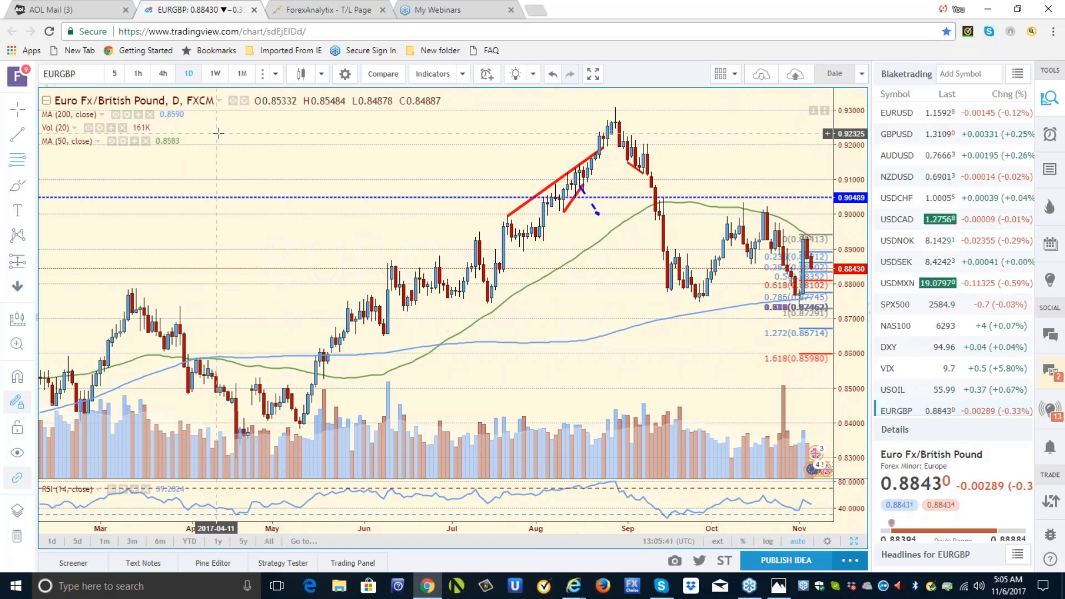
click(274, 76)
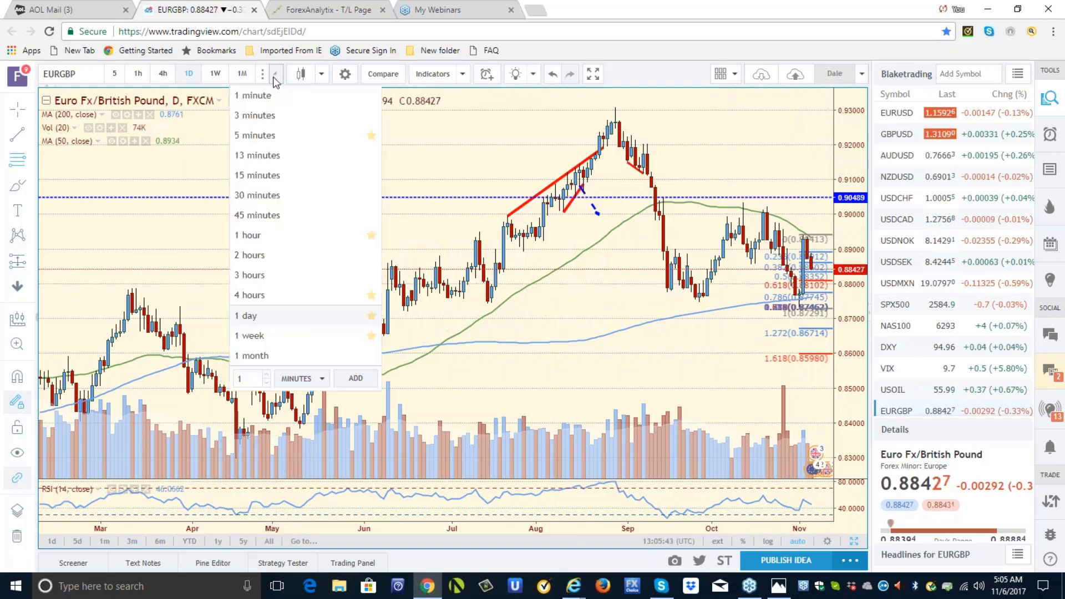
- Return EURGBP to 1-hour candles and scroll down the watchlist
click(252, 235)
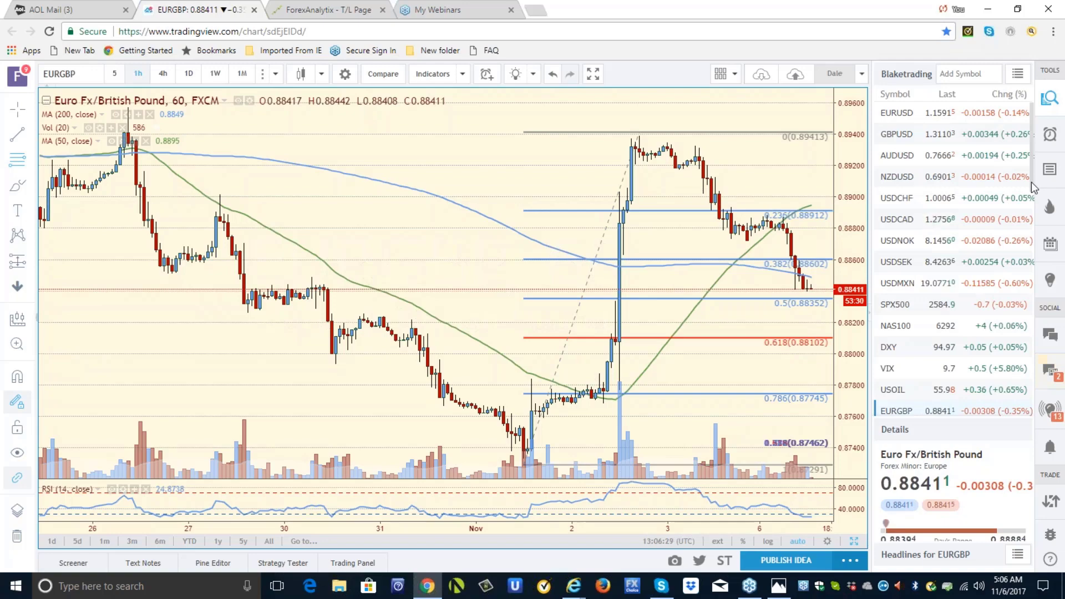
drag(1031, 183, 1034, 342)
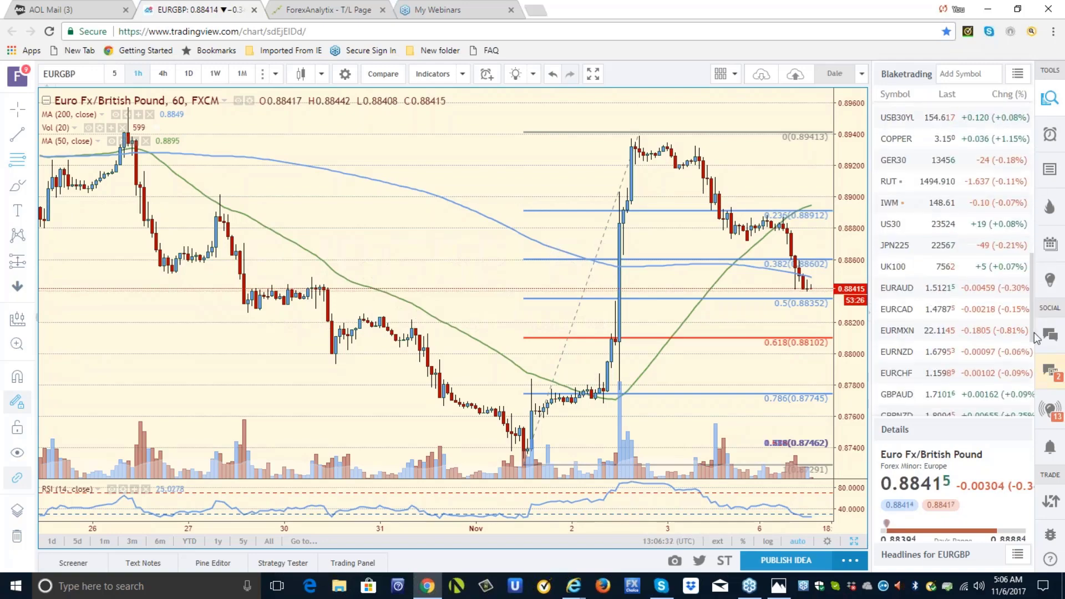
- Glance at EURCHF, then load the EURNZD hourly chart
click(902, 377)
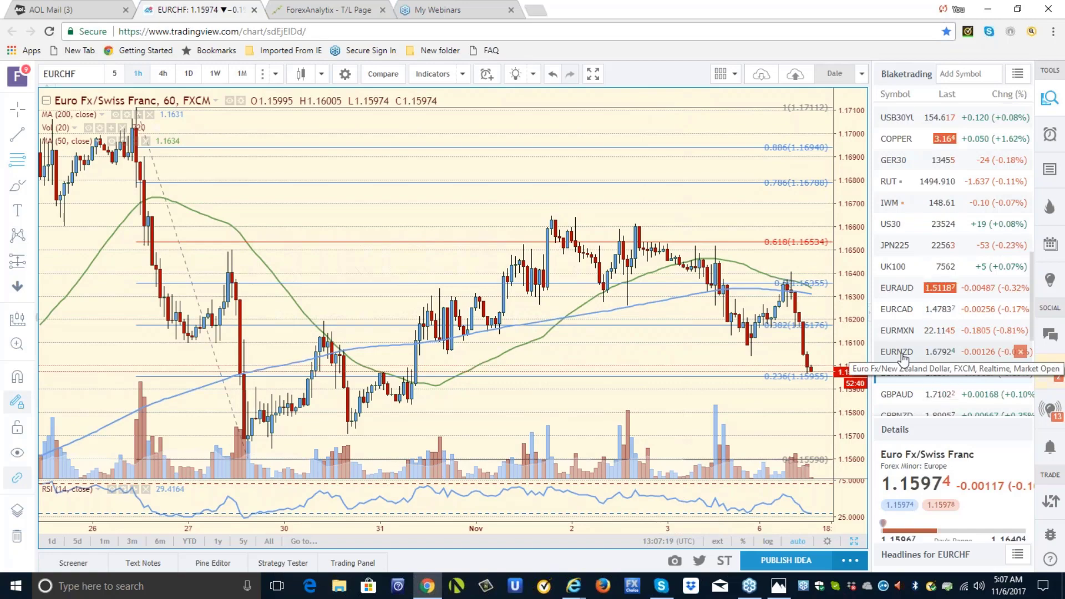
click(903, 356)
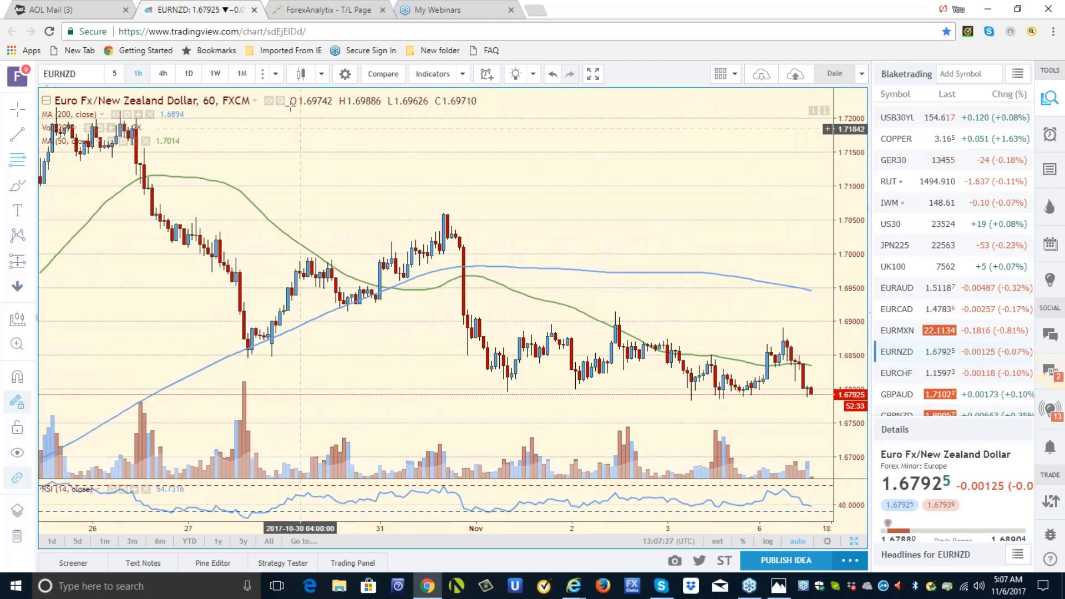
click(276, 75)
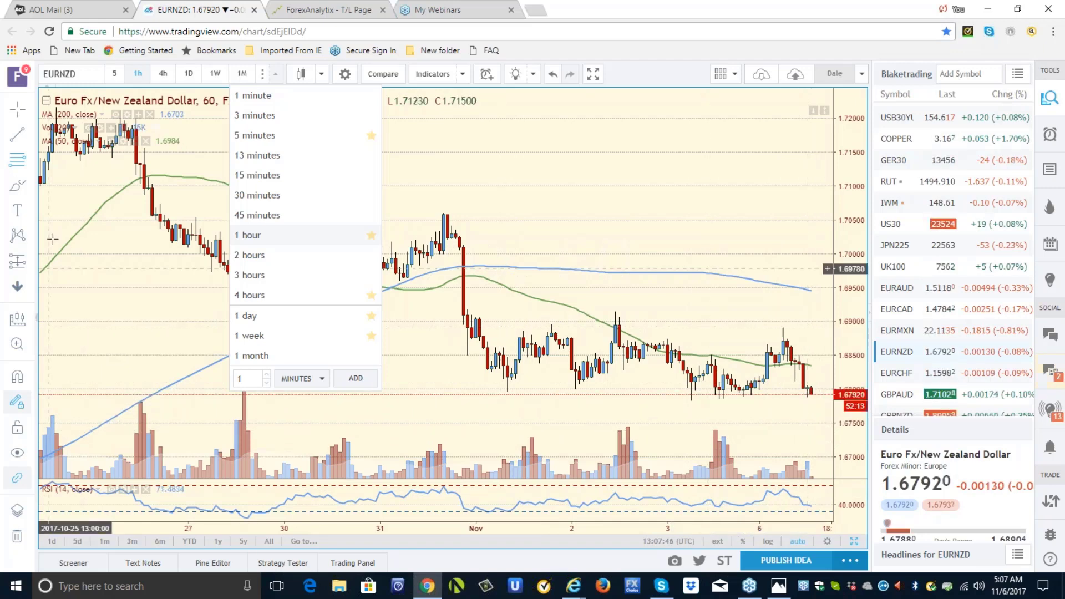
- Draw a horizontal line at the current EURNZD price, around 1.6792
click(29, 134)
click(29, 134)
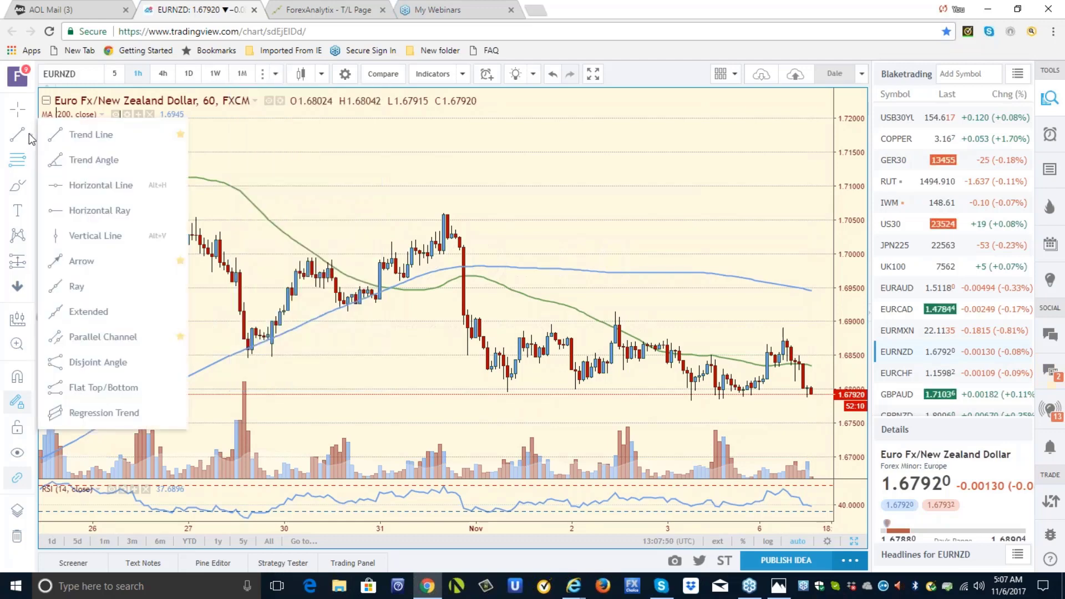
click(92, 185)
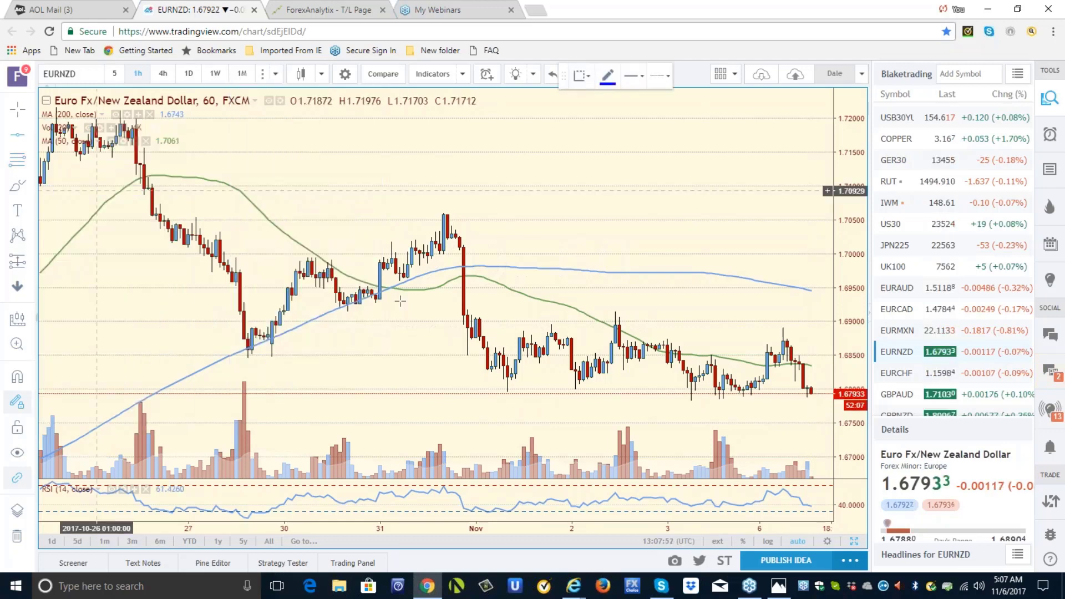
click(744, 395)
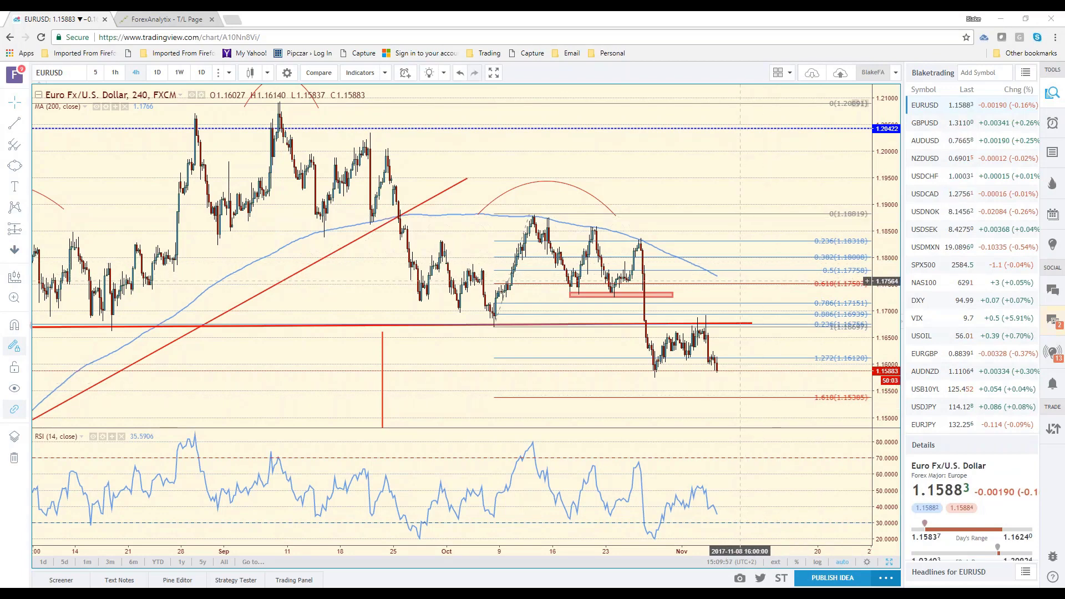
- Review the EURUSD 4h chart, then load USDJPY from the watchlist
scroll(733, 328, down, 2)
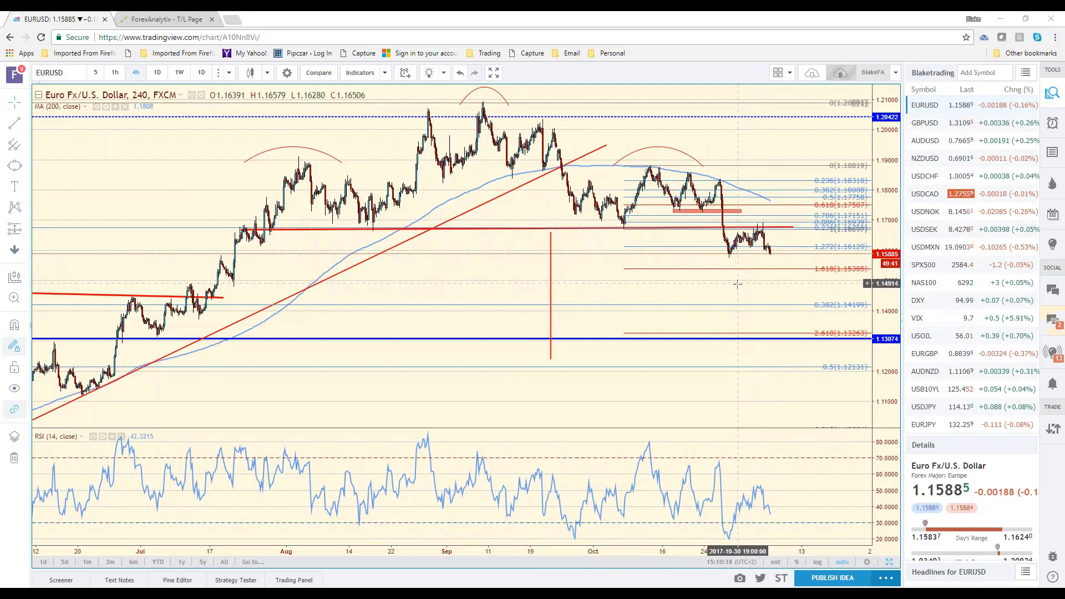
click(930, 410)
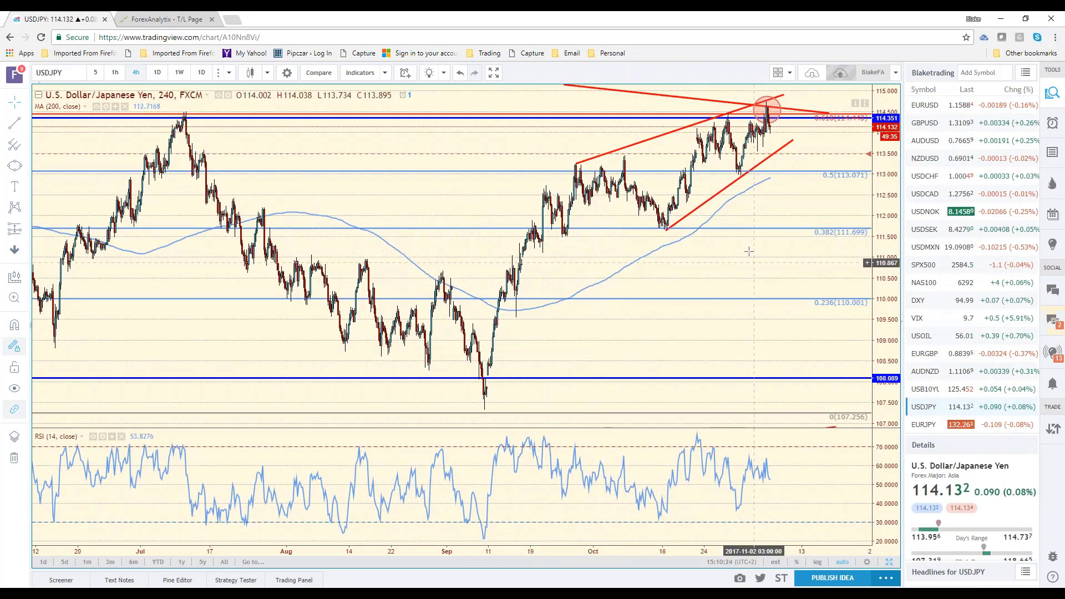
- Zoom the USDJPY 4h chart out to show price back to late April
scroll(749, 251, up, 3)
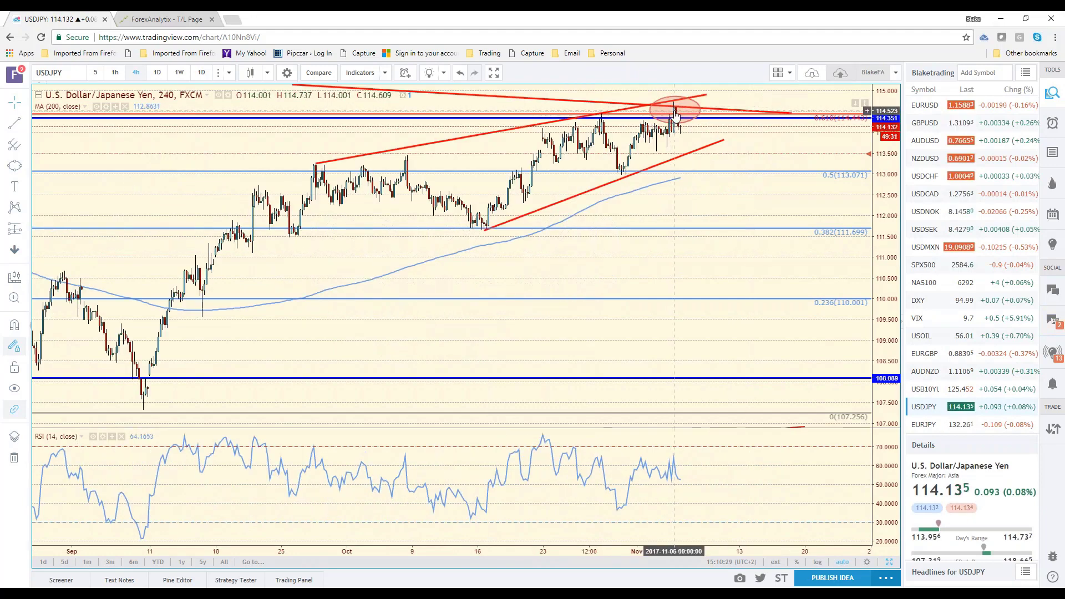
scroll(605, 349, down, 1)
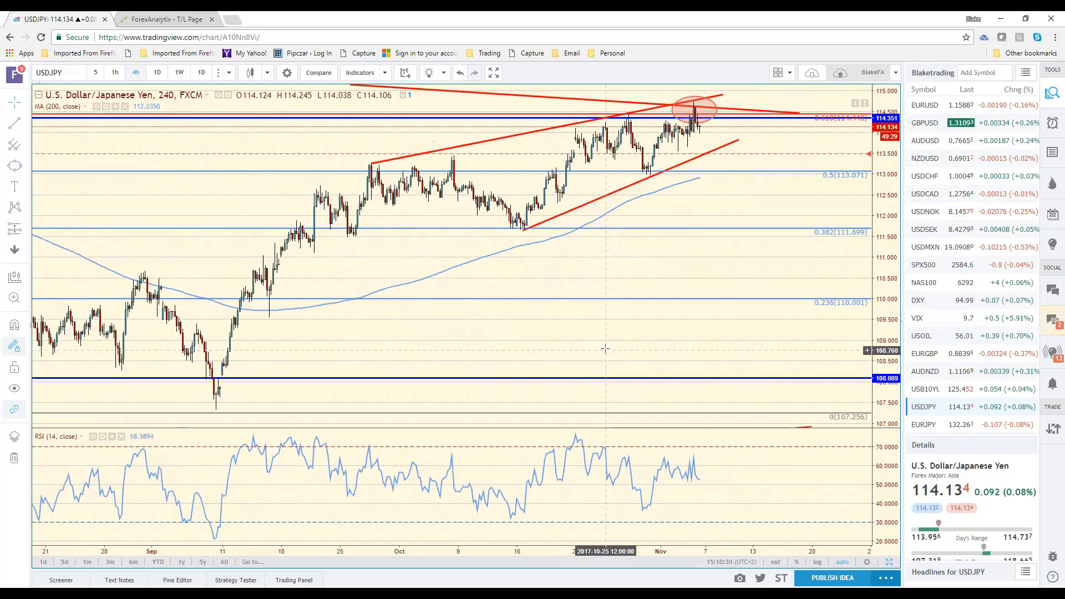
scroll(605, 349, down, 2)
scroll(602, 348, down, 2)
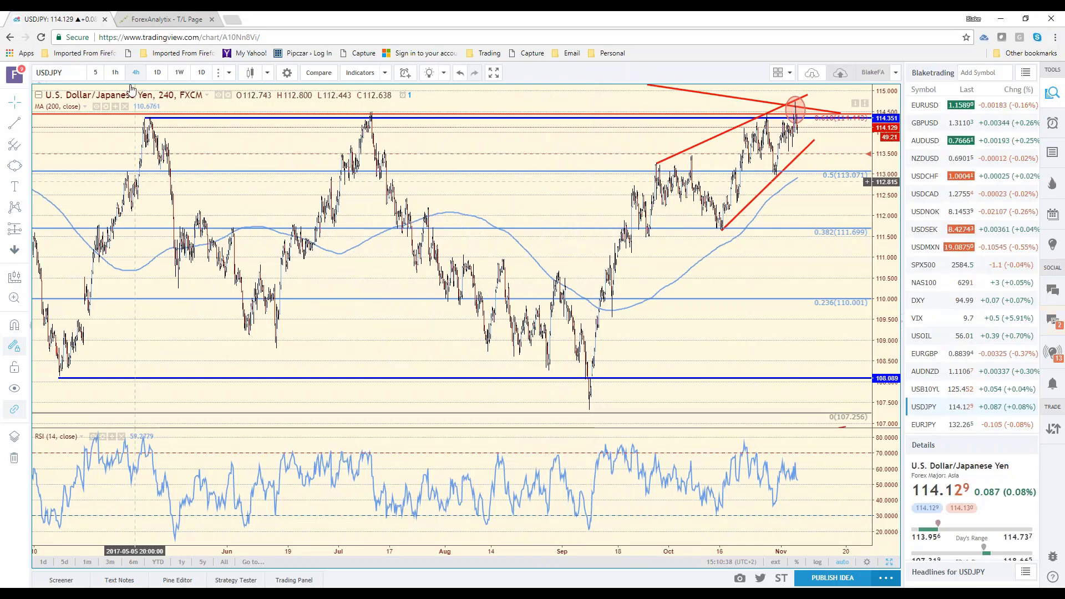
- In ForexAnalytix, scroll back through the live stream and highlight the KURODA BOJ easing headline
click(166, 19)
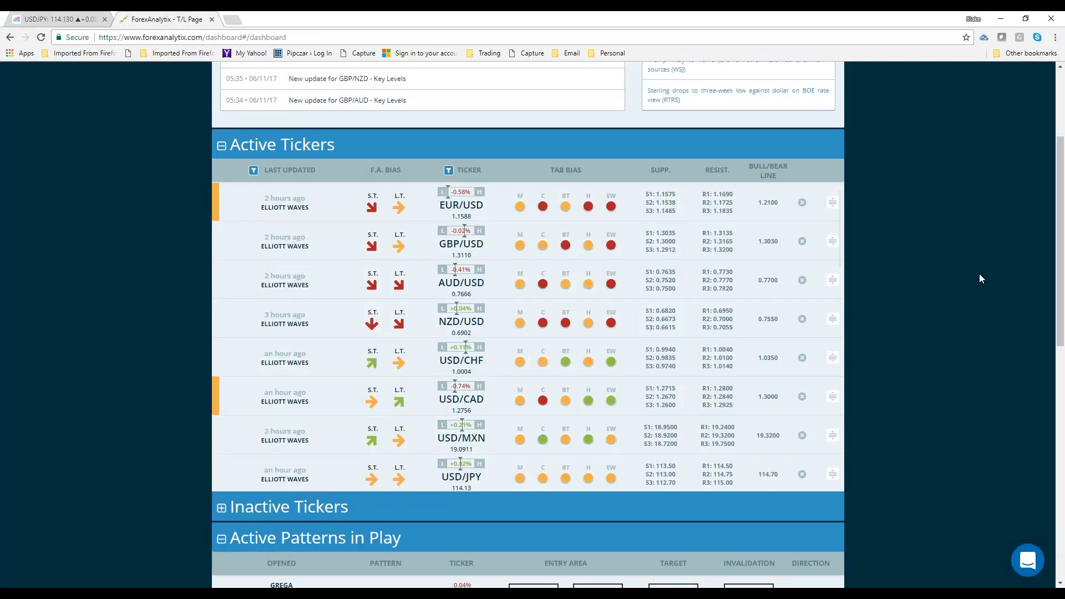
scroll(532, 237, up, 3)
scroll(533, 239, down, 5)
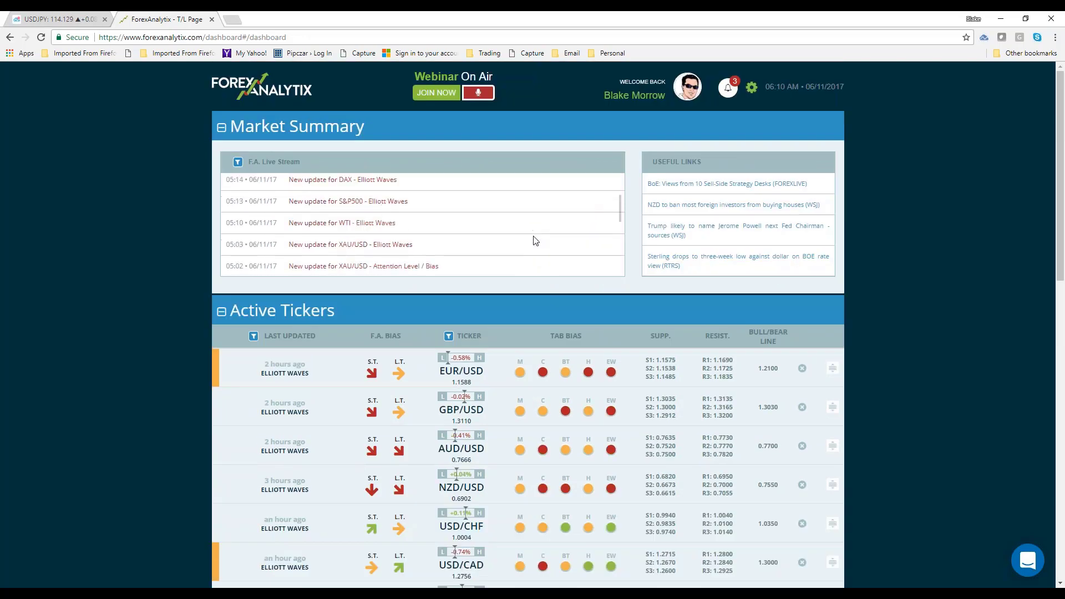
scroll(535, 239, down, 3)
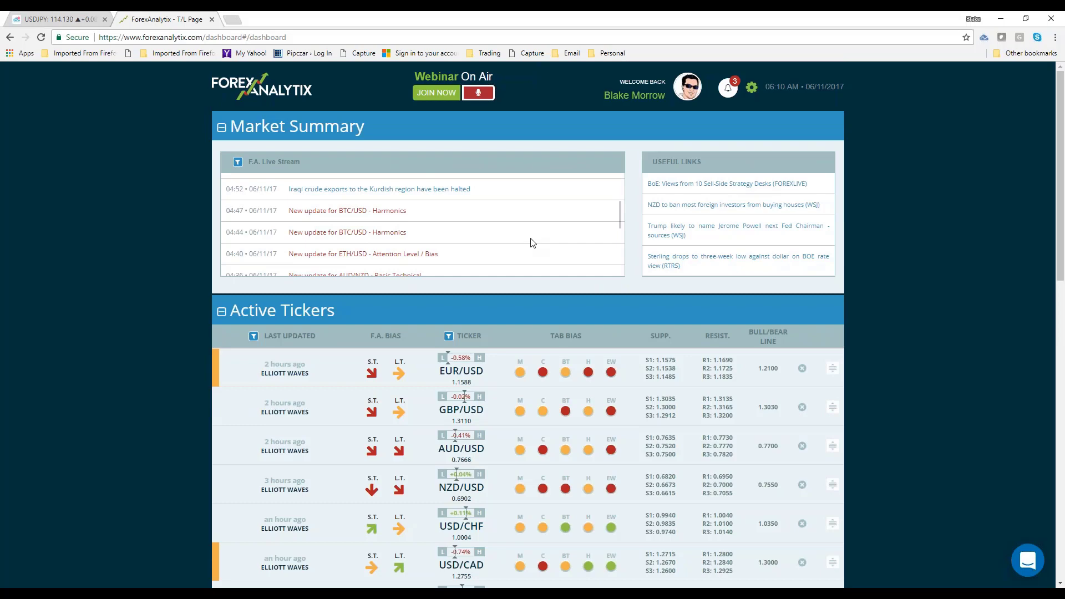
scroll(533, 242, down, 8)
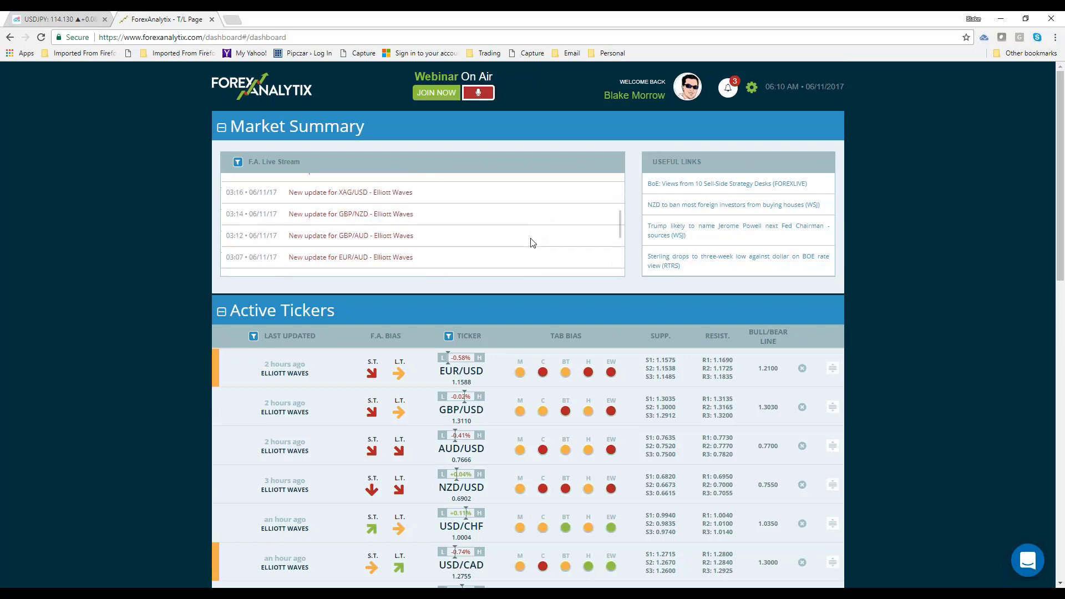
scroll(530, 245, down, 4)
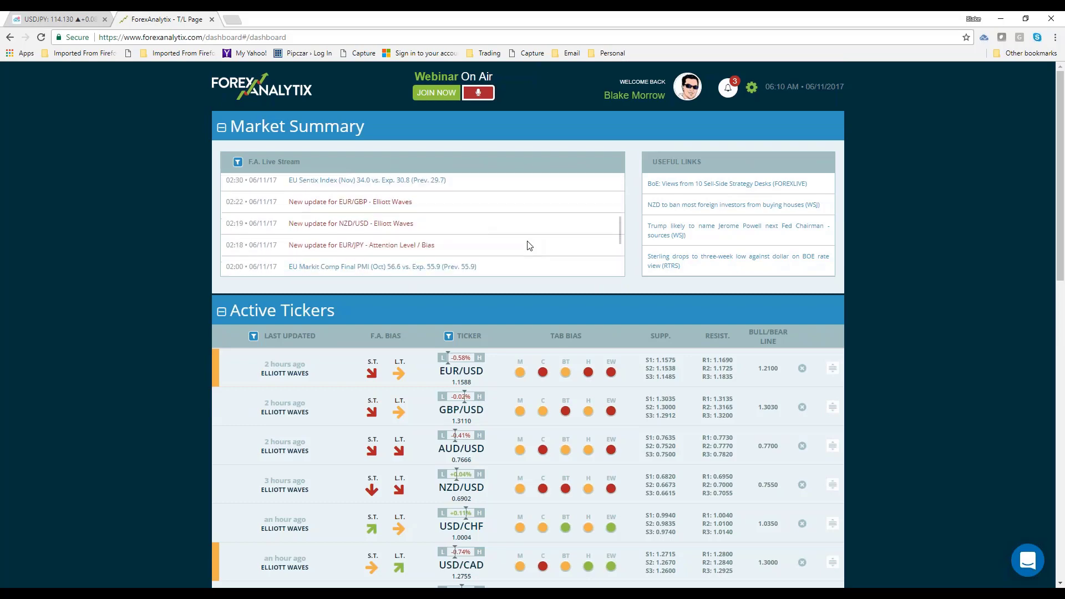
scroll(527, 246, up, 4)
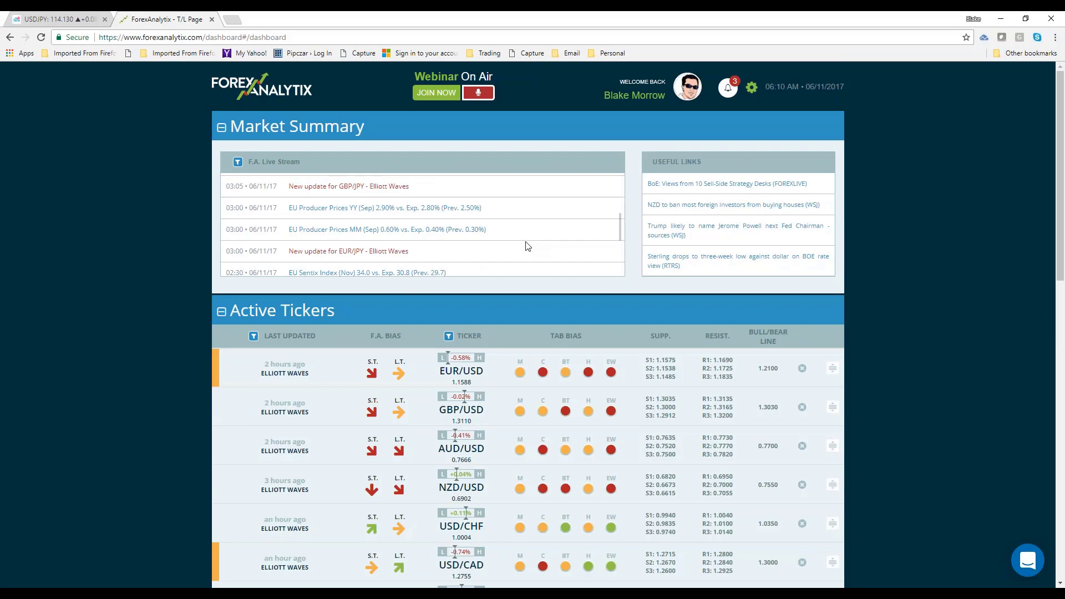
scroll(528, 245, down, 6)
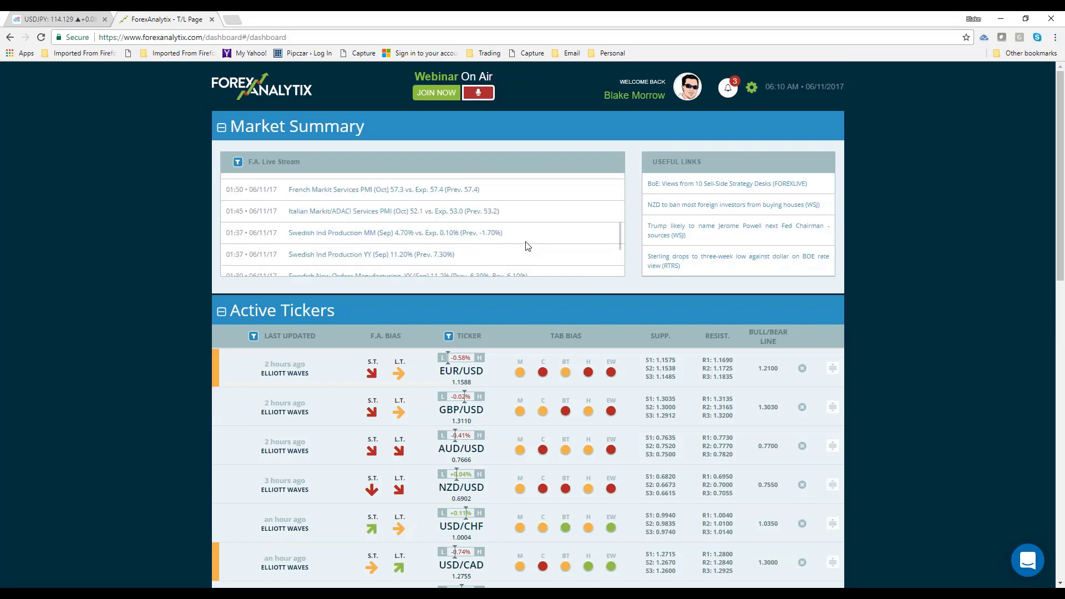
scroll(528, 246, down, 5)
scroll(524, 246, down, 4)
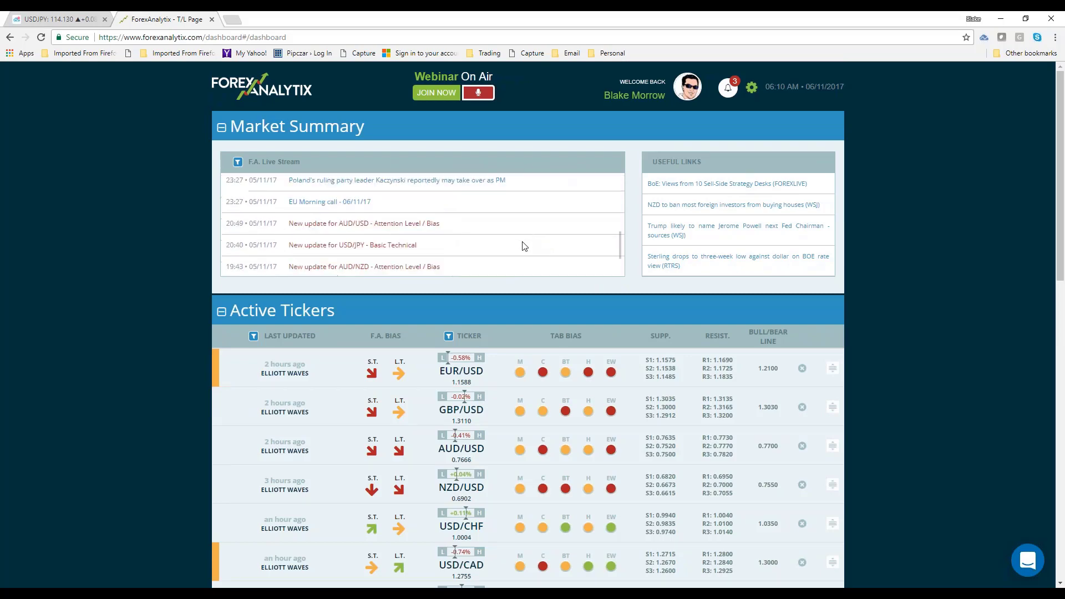
scroll(521, 246, down, 5)
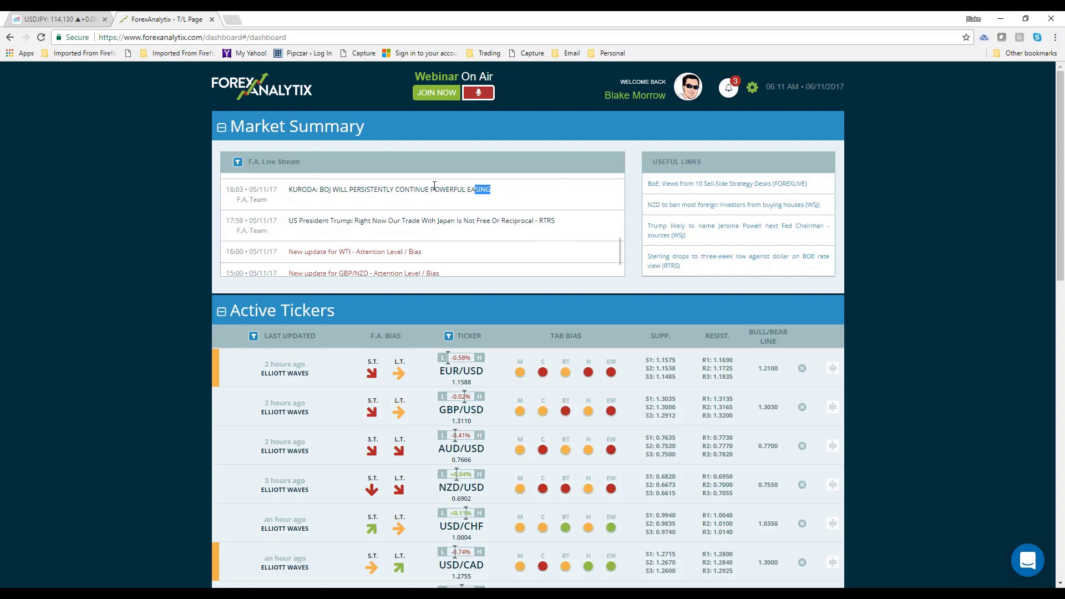
drag(434, 185, 292, 188)
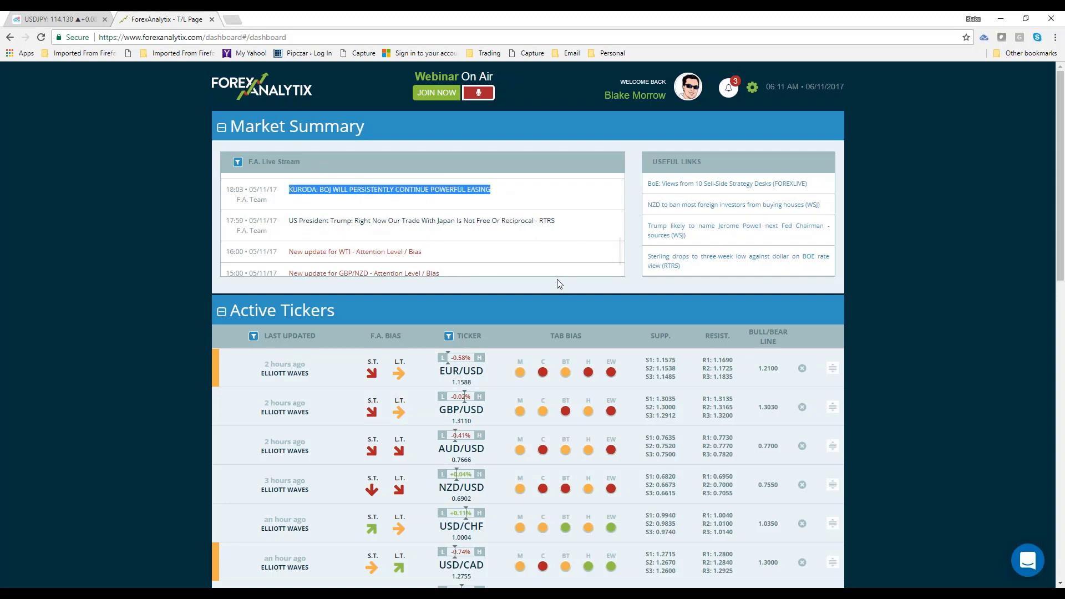
click(55, 18)
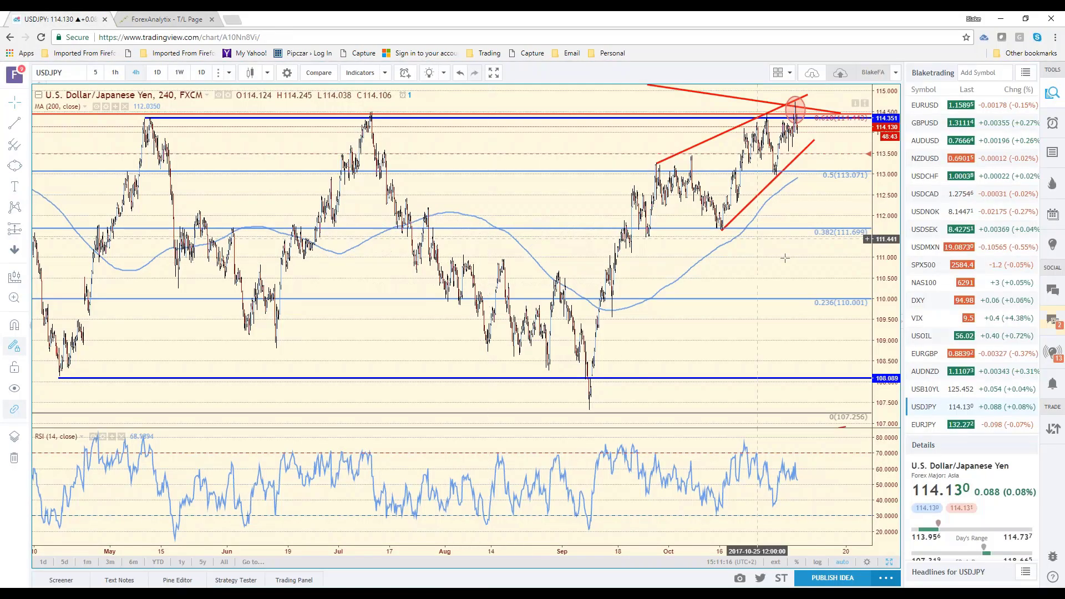
scroll(785, 258, up, 4)
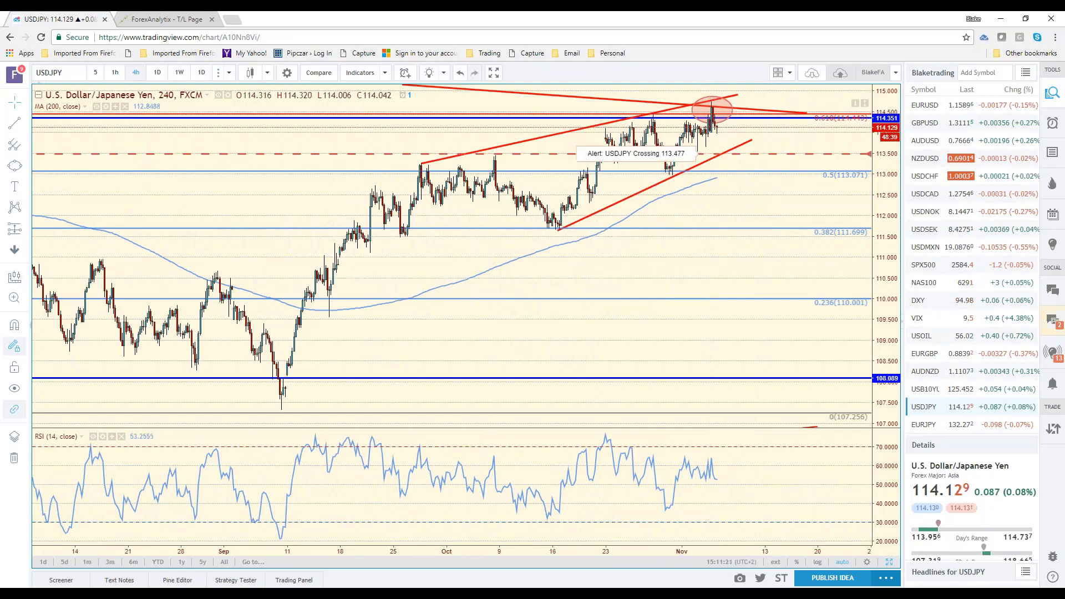
click(165, 19)
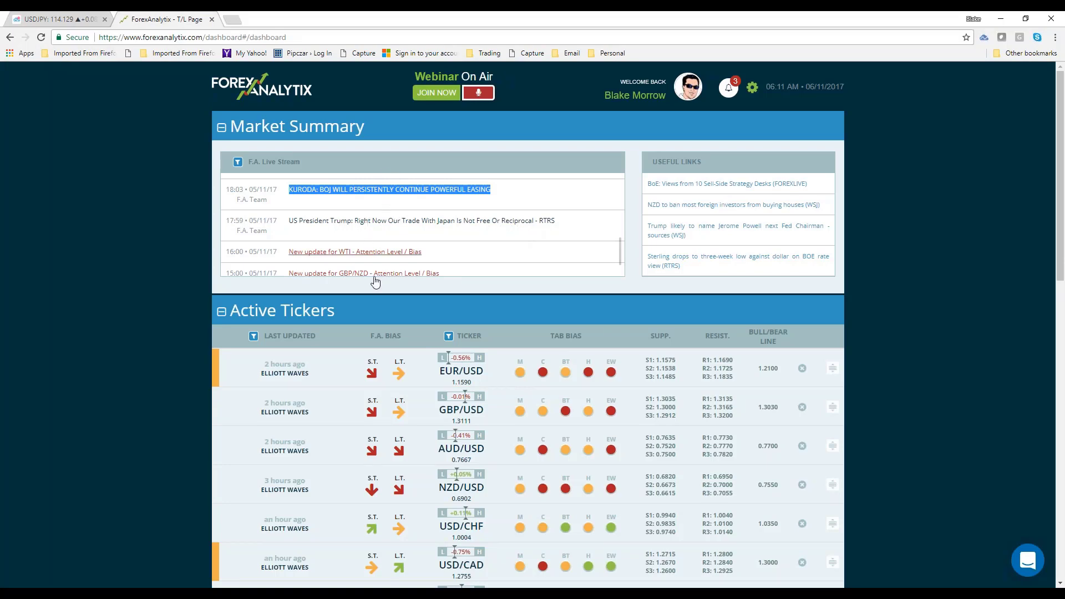
- Switch back to the TradingView tab showing the USD/JPY 4-hour chart
click(58, 19)
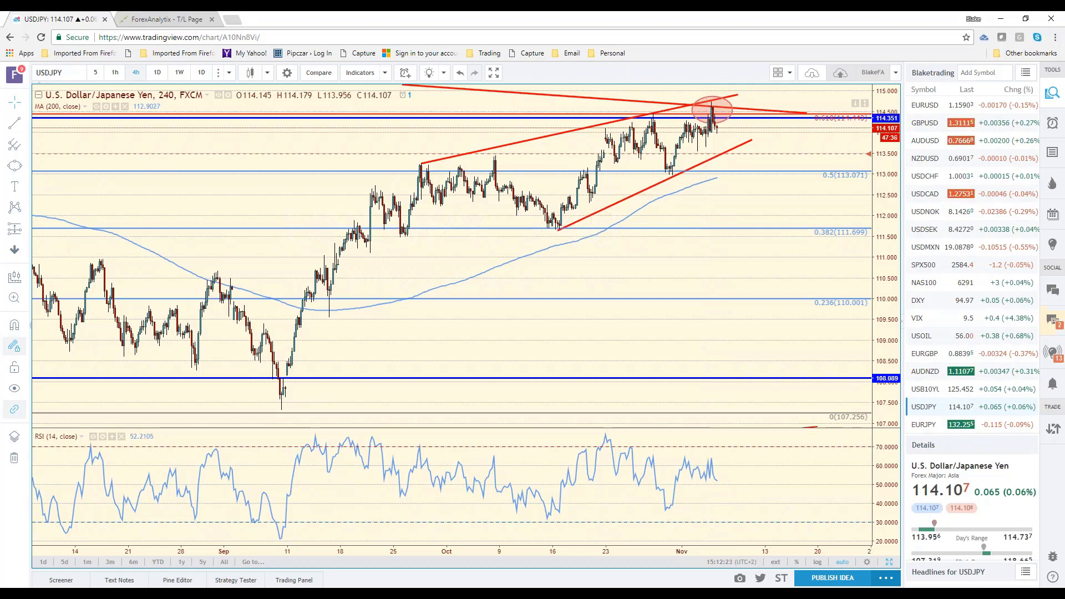
click(114, 74)
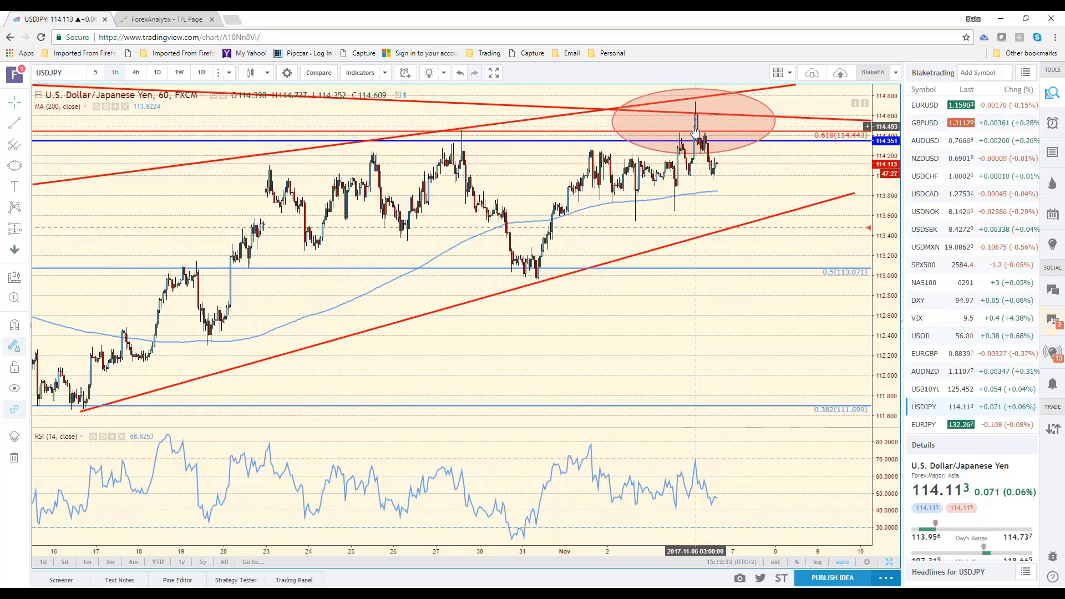
click(136, 73)
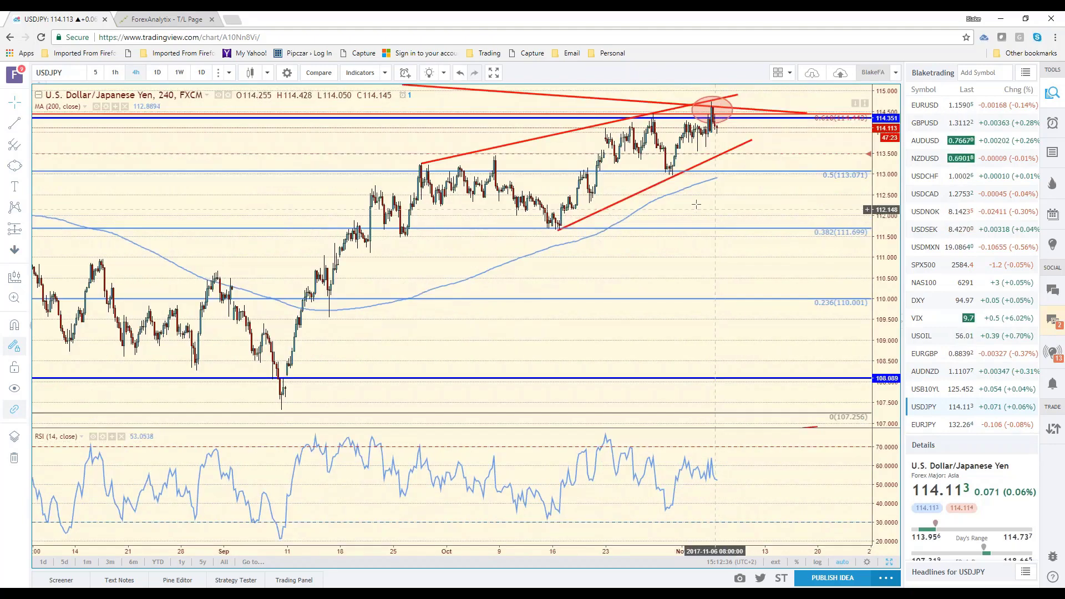
click(158, 77)
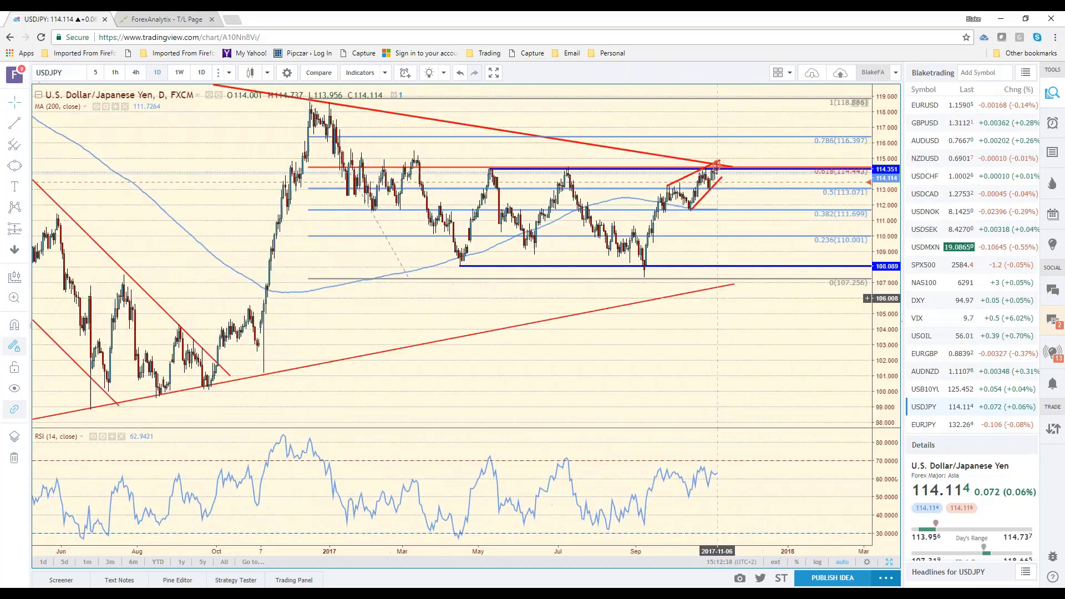
scroll(717, 299, up, 2)
scroll(691, 269, up, 2)
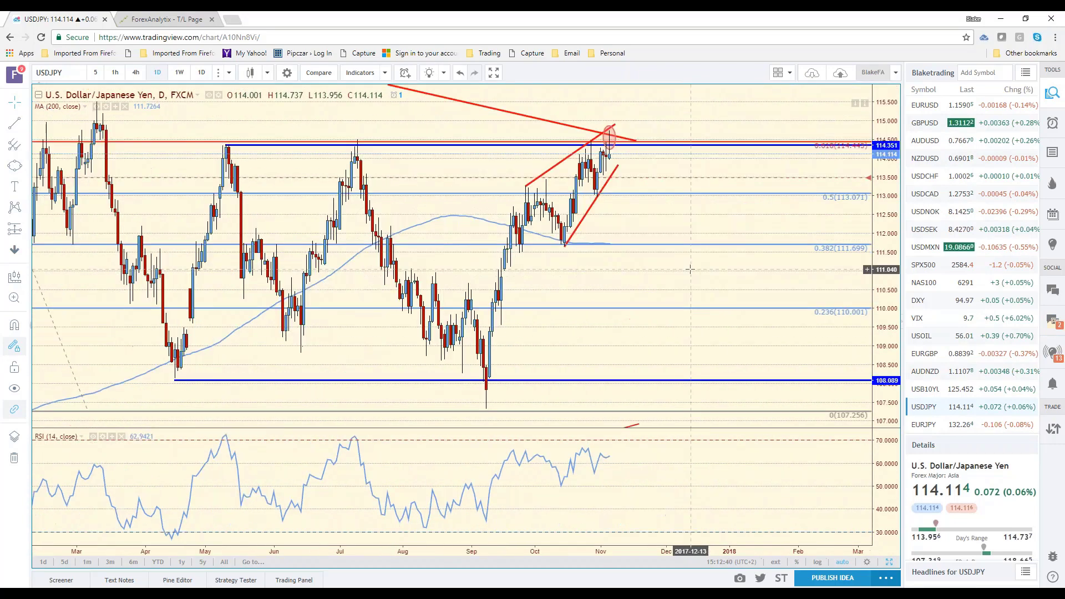
scroll(690, 269, up, 1)
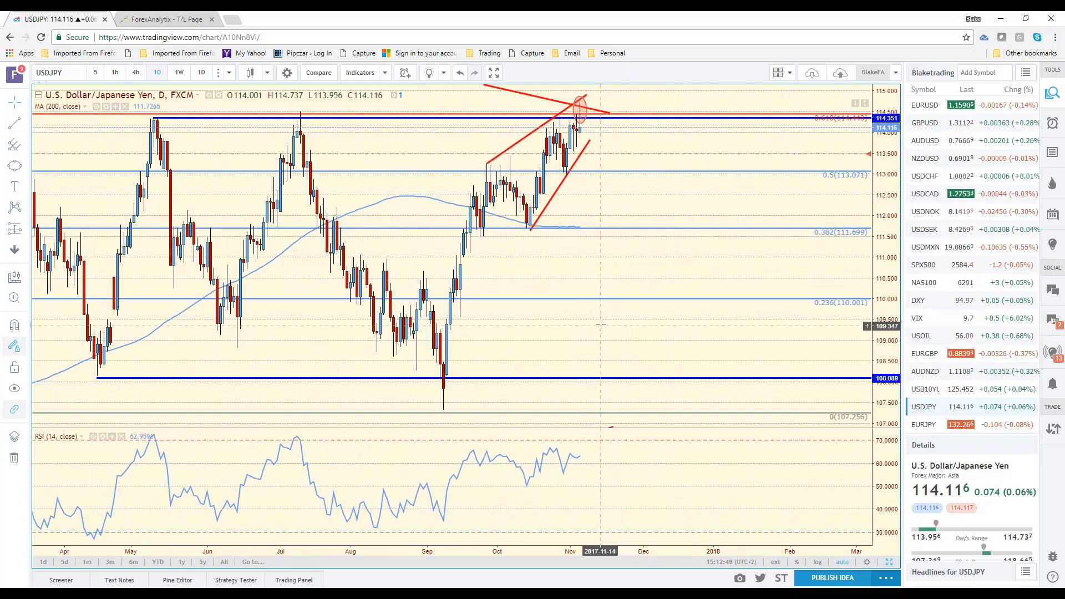
scroll(601, 325, down, 1)
scroll(600, 325, down, 1)
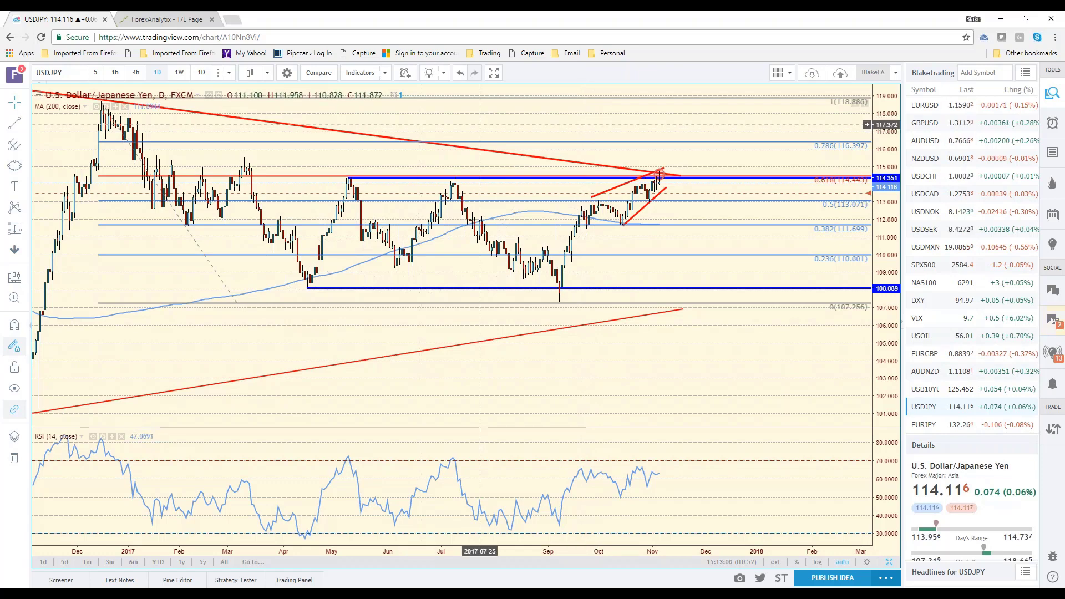
click(136, 73)
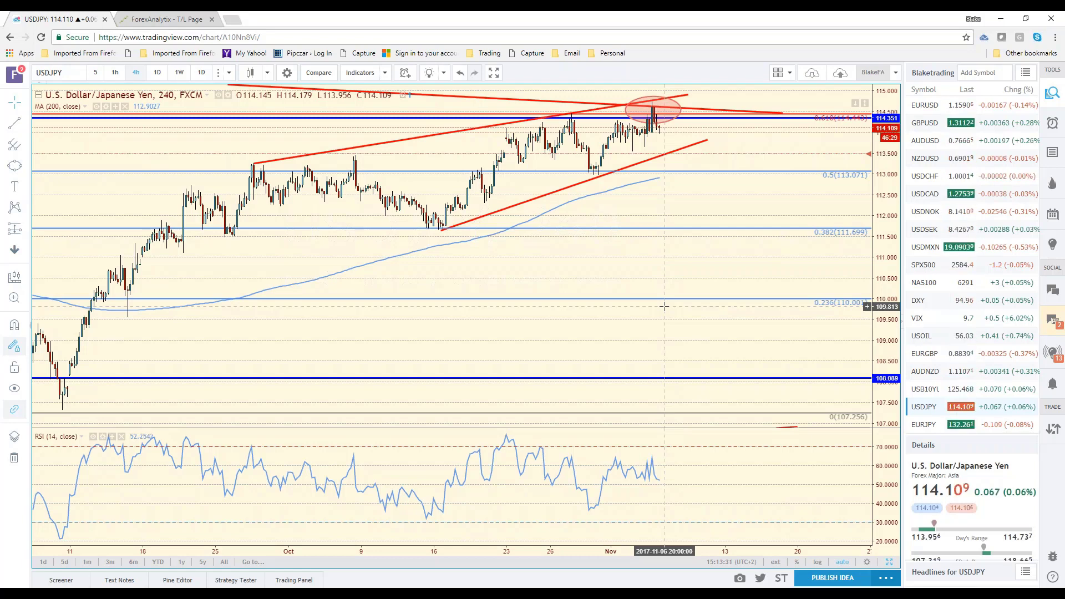
- Load the AUD/NZD 4-hour chart and zoom out to show history back to August
click(927, 379)
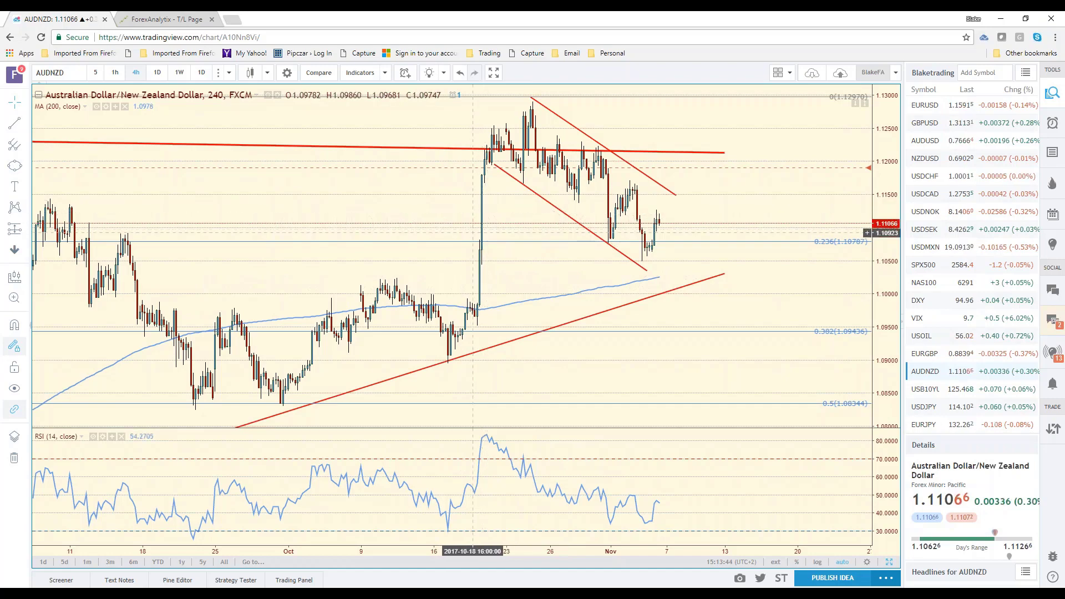
scroll(477, 217, down, 2)
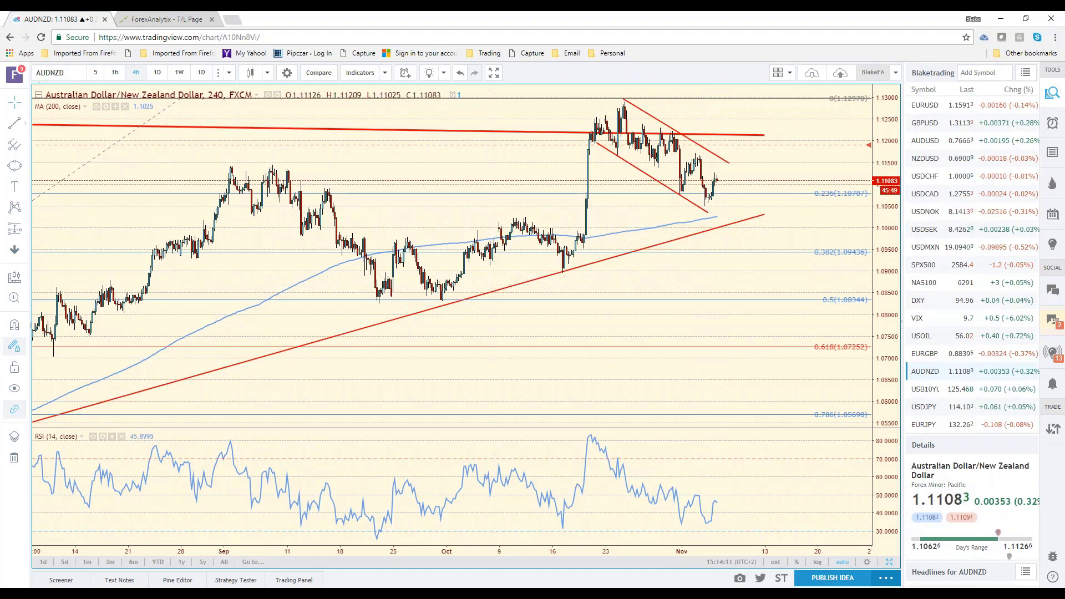
- Draw a red projection arrow from the latest candle down to the rising trendline, then back up
click(719, 175)
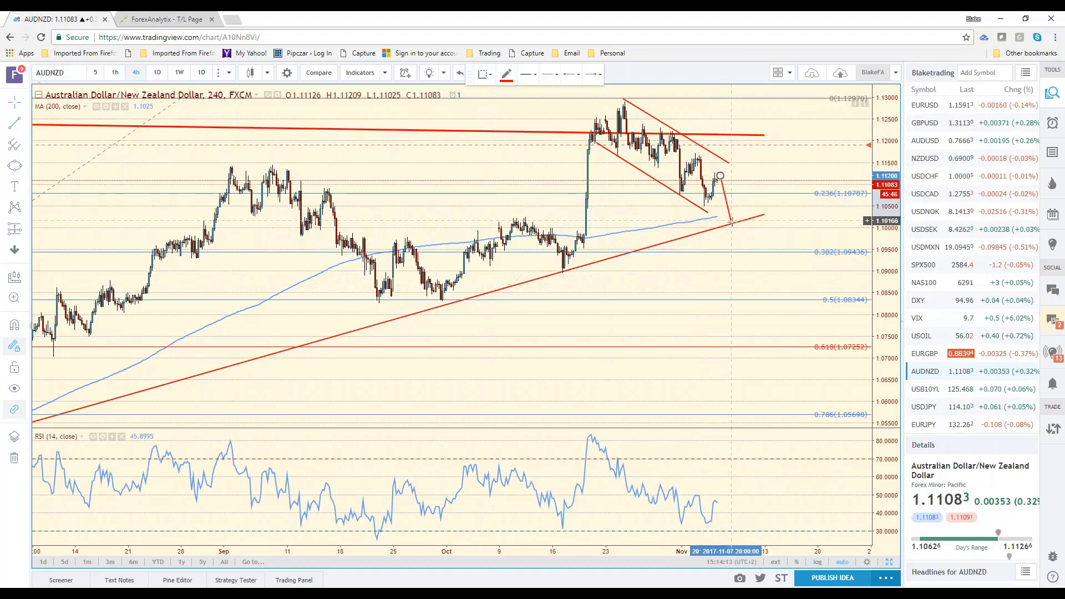
click(736, 221)
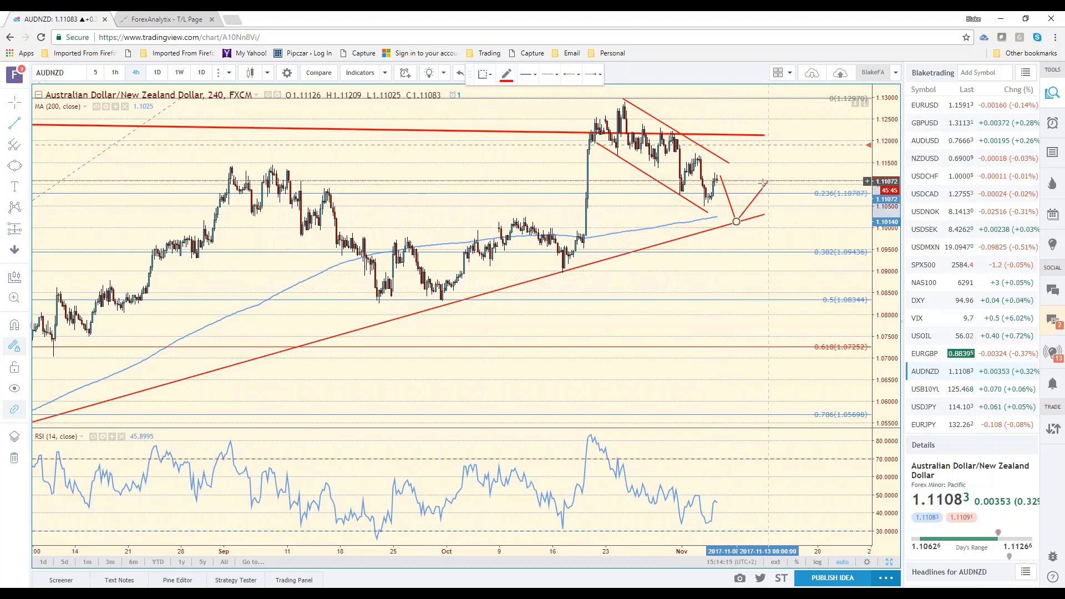
click(751, 199)
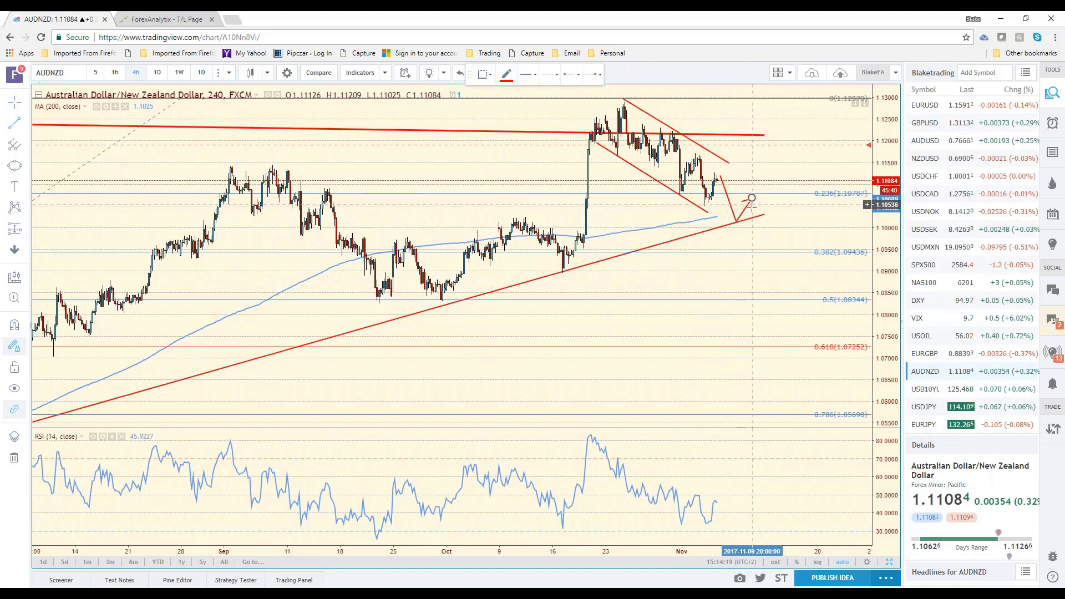
key(Escape)
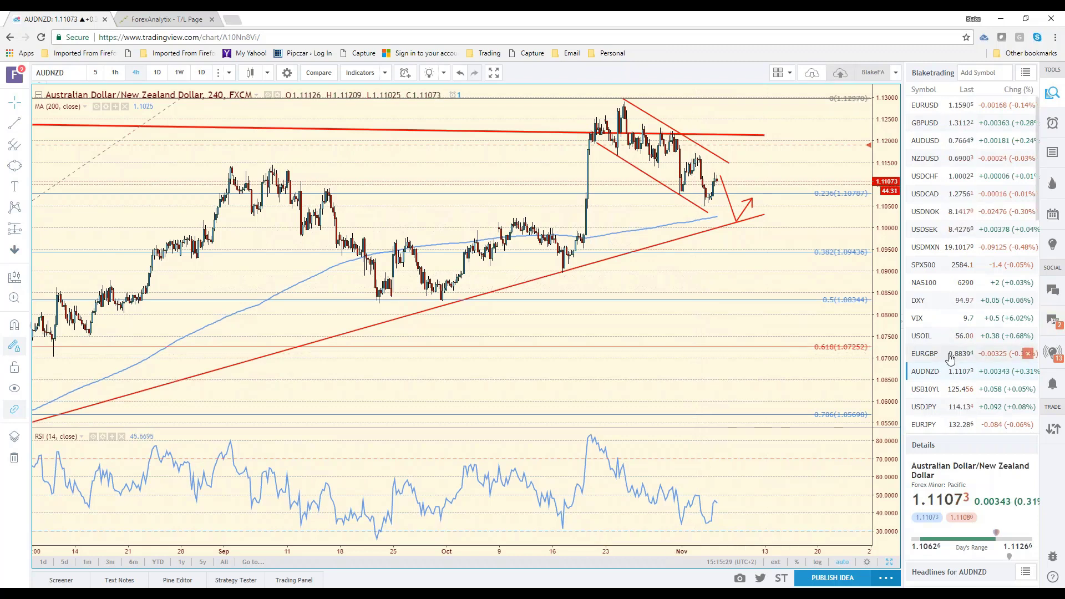
- Review the zoomed-out US Dollar Index chart, then load the USD/CAD 4-hour chart
click(932, 309)
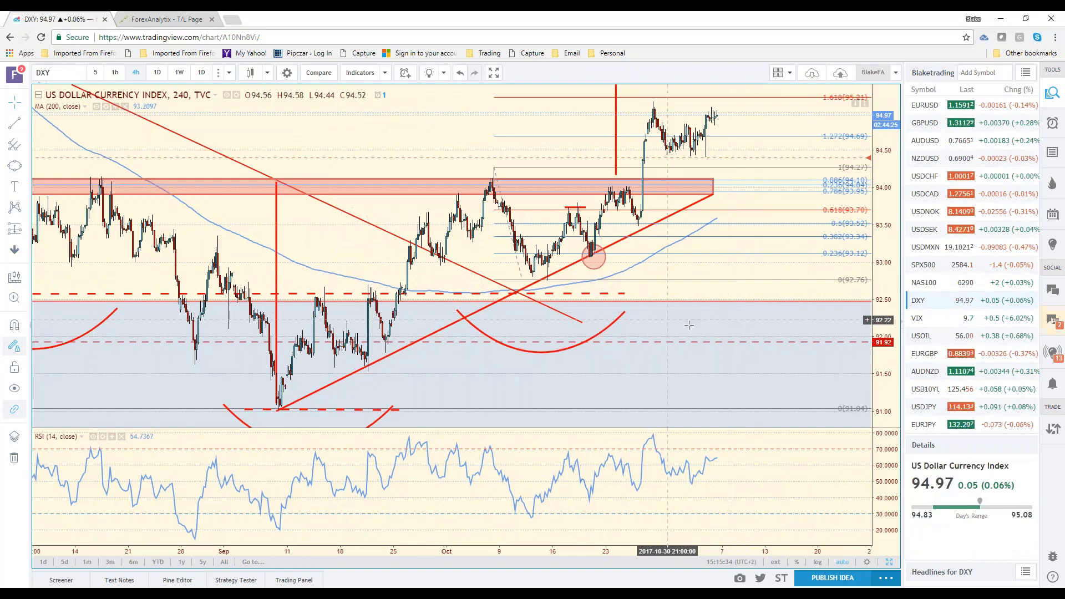
scroll(696, 332, down, 2)
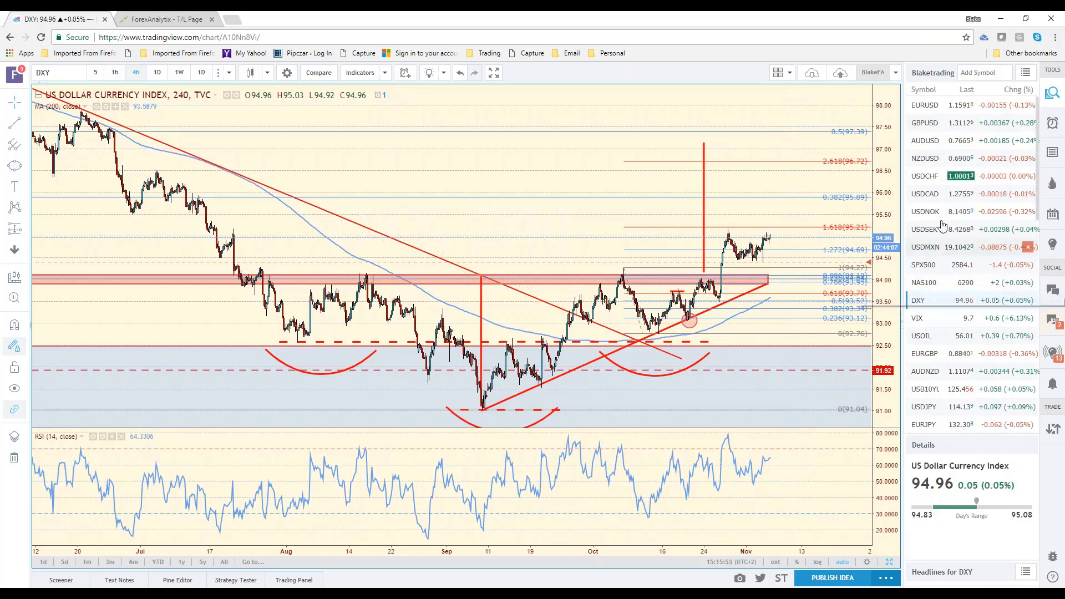
click(938, 194)
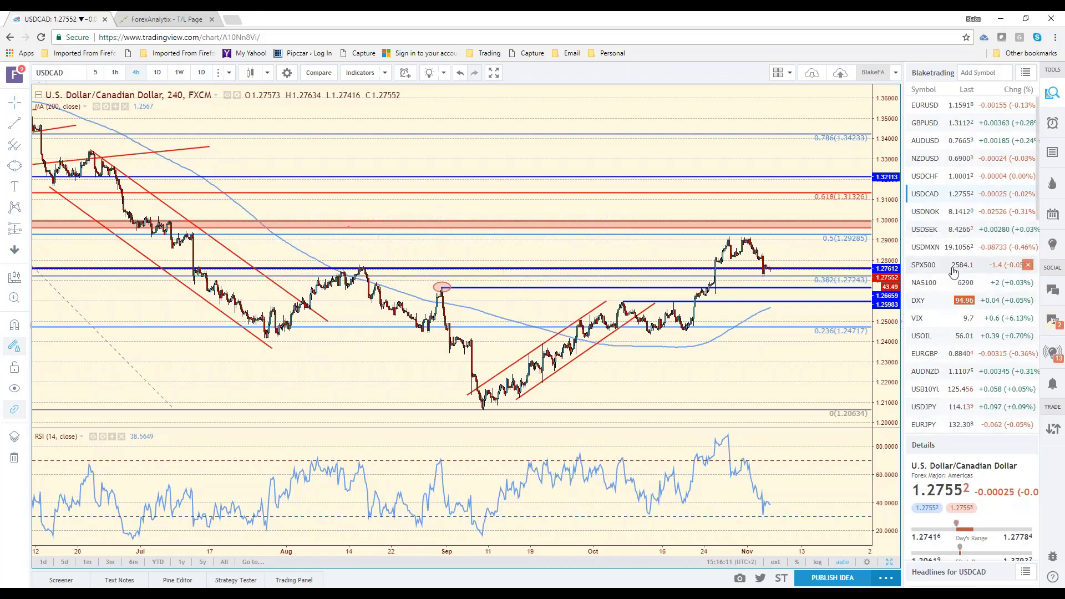
- Flip through the USDNOK and USDSEK charts, ending on the EUR/USD 4-hour chart
click(936, 215)
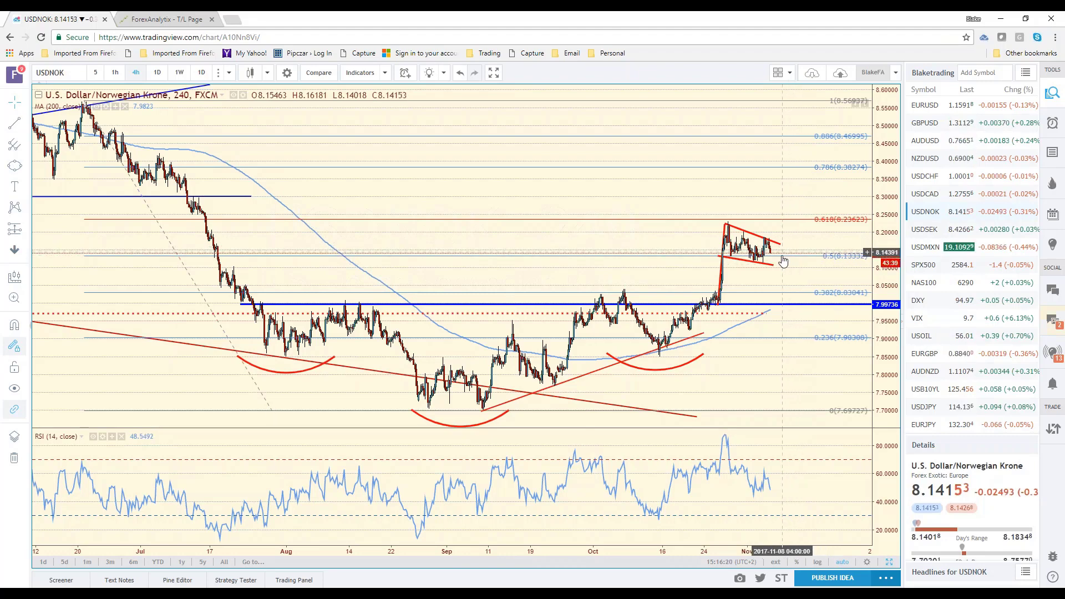
click(925, 233)
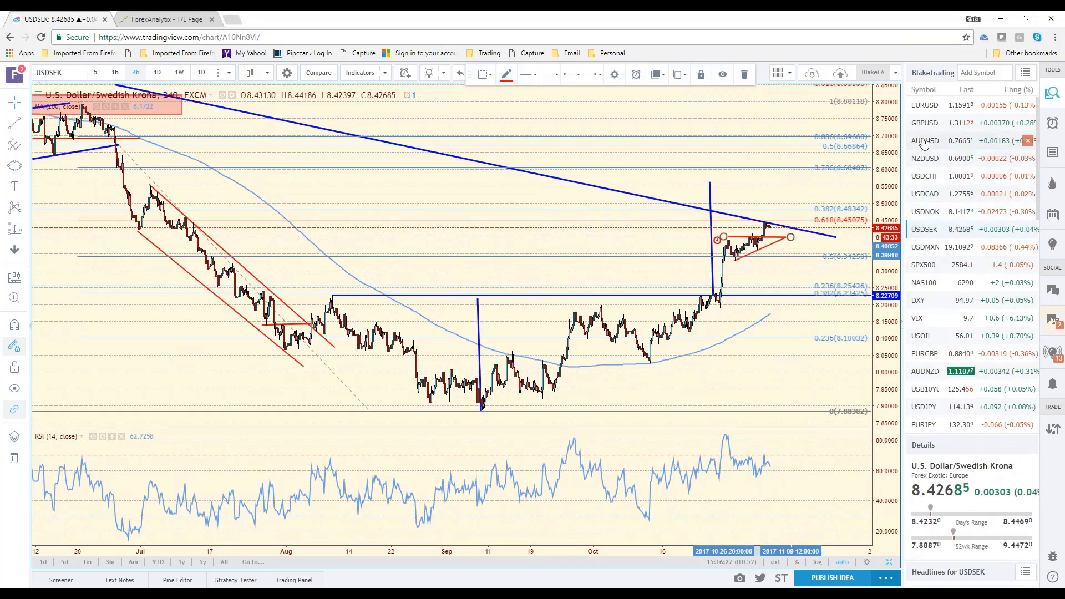
click(931, 111)
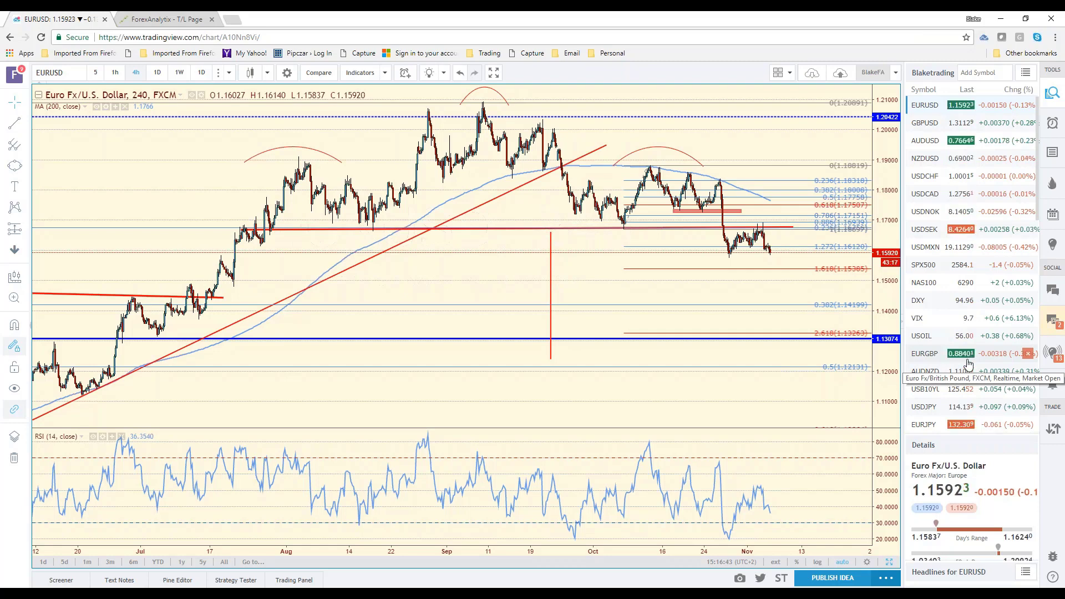
- Load the USB10Y (US 10-year T-Note) 4-hour chart from the watchlist
click(952, 392)
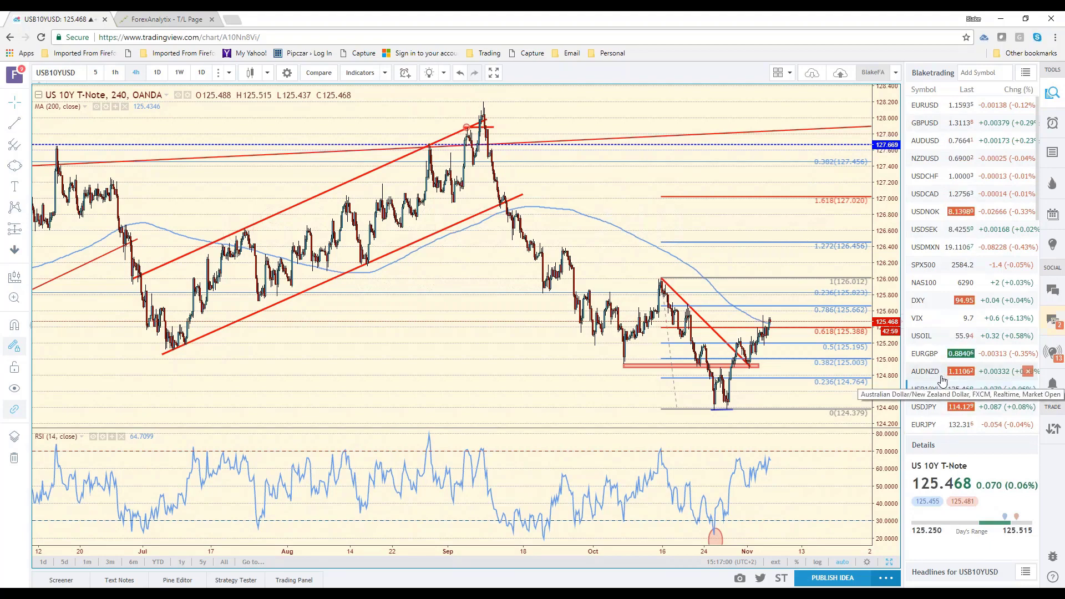
- View the US 10Y T-Note on daily candles, then load the SPX500 daily chart
click(157, 72)
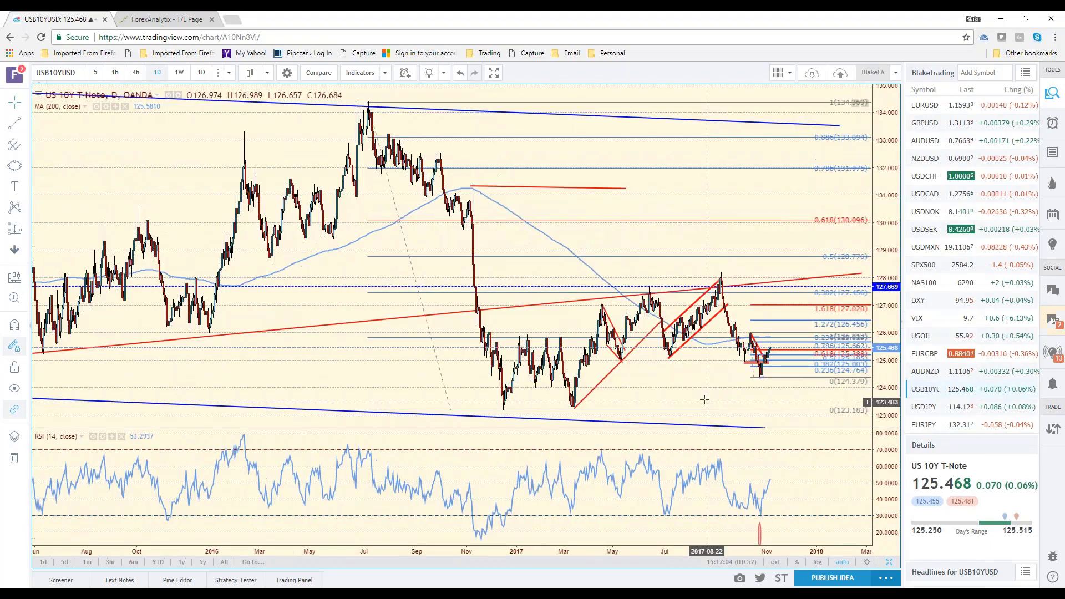
scroll(763, 381, up, 3)
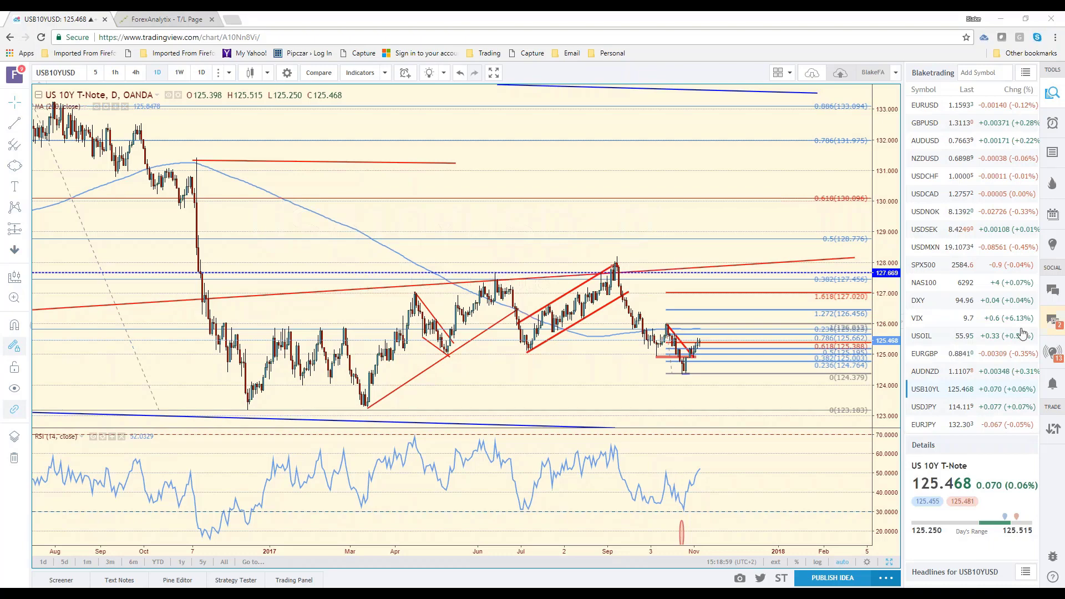
click(959, 266)
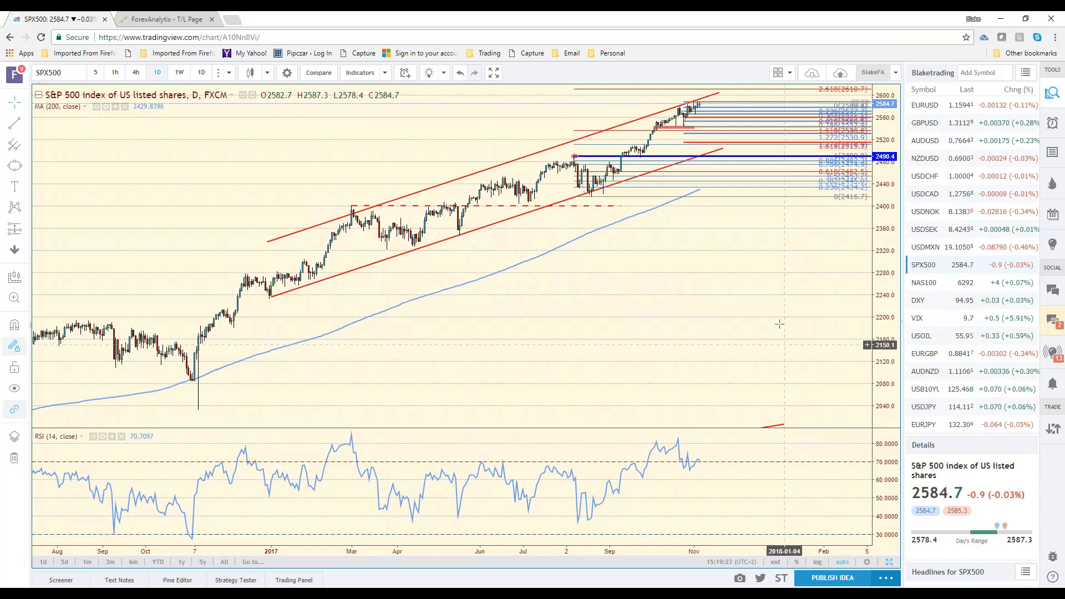
- Load the GBP/USD daily chart and zoom out to see its trendlines and fib levels
click(949, 127)
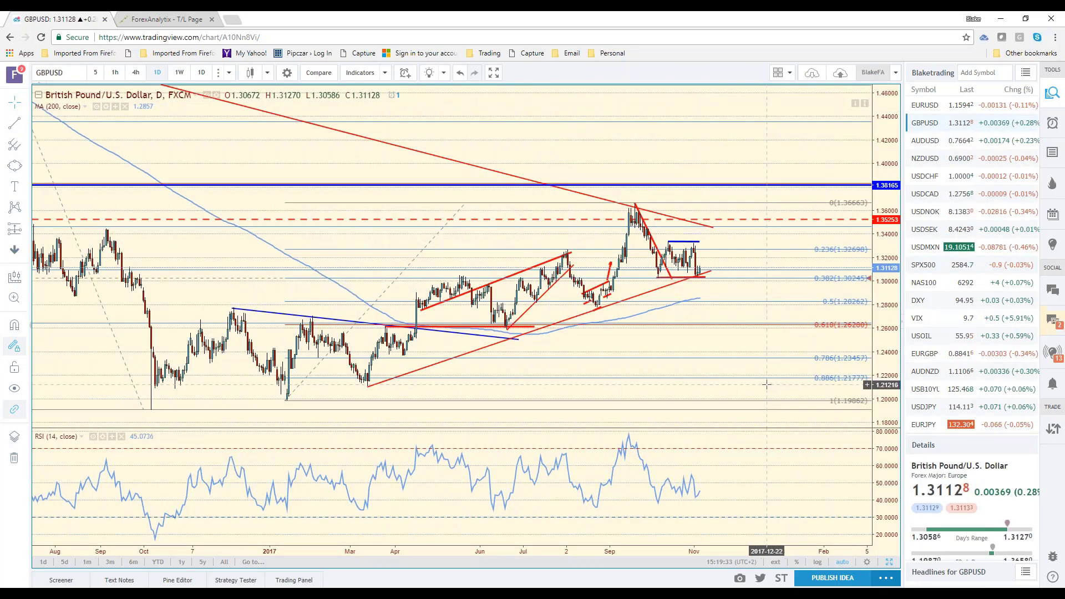
scroll(766, 383, down, 1)
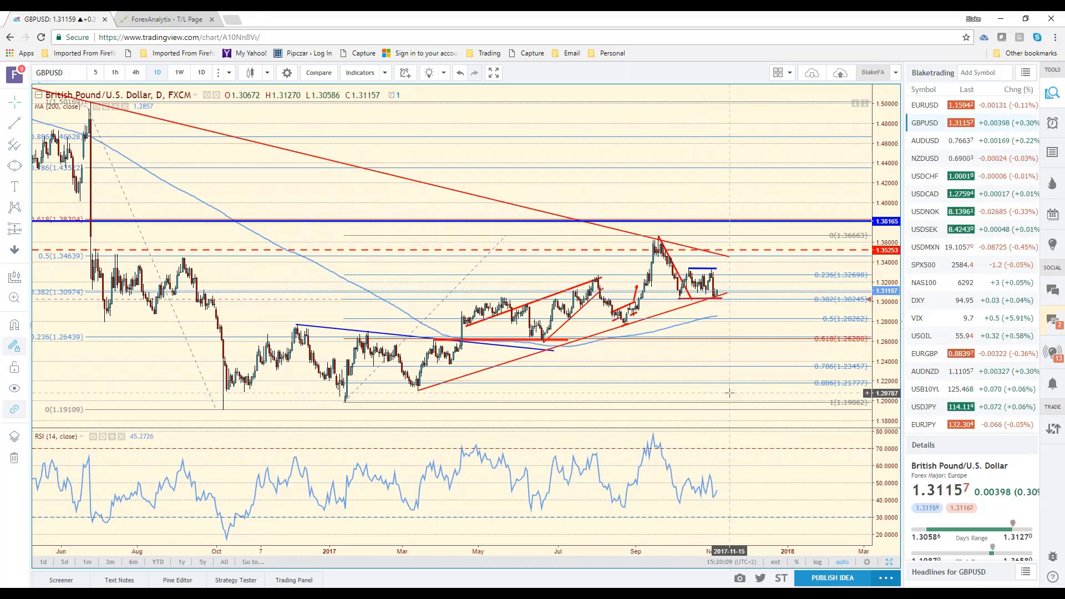
- Switch GBP/USD to 4-hour candles and zoom out to show several months
click(135, 73)
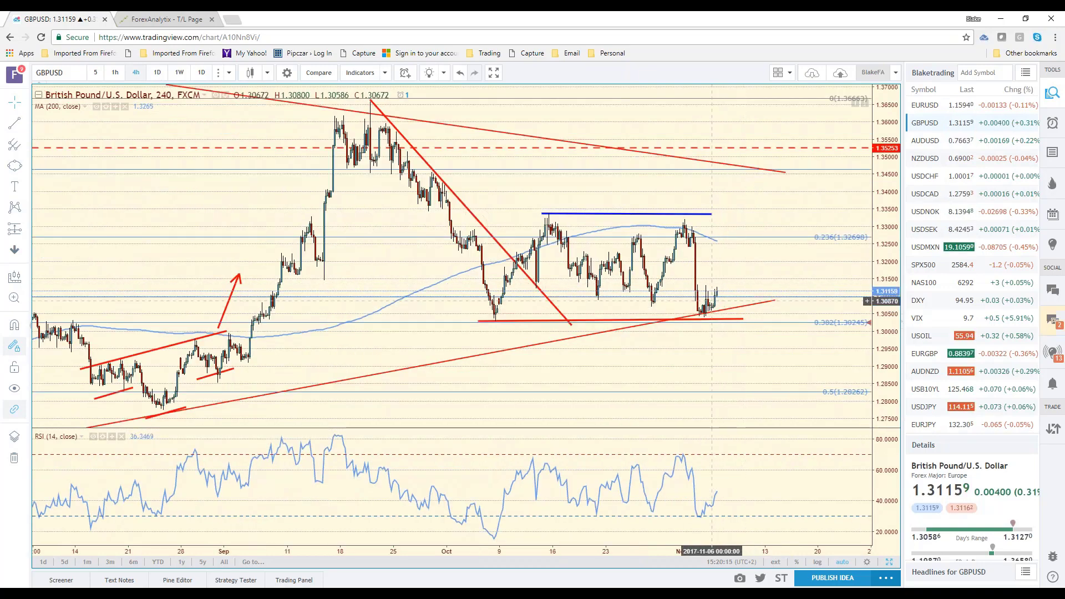
scroll(682, 309, down, 1)
scroll(682, 309, down, 2)
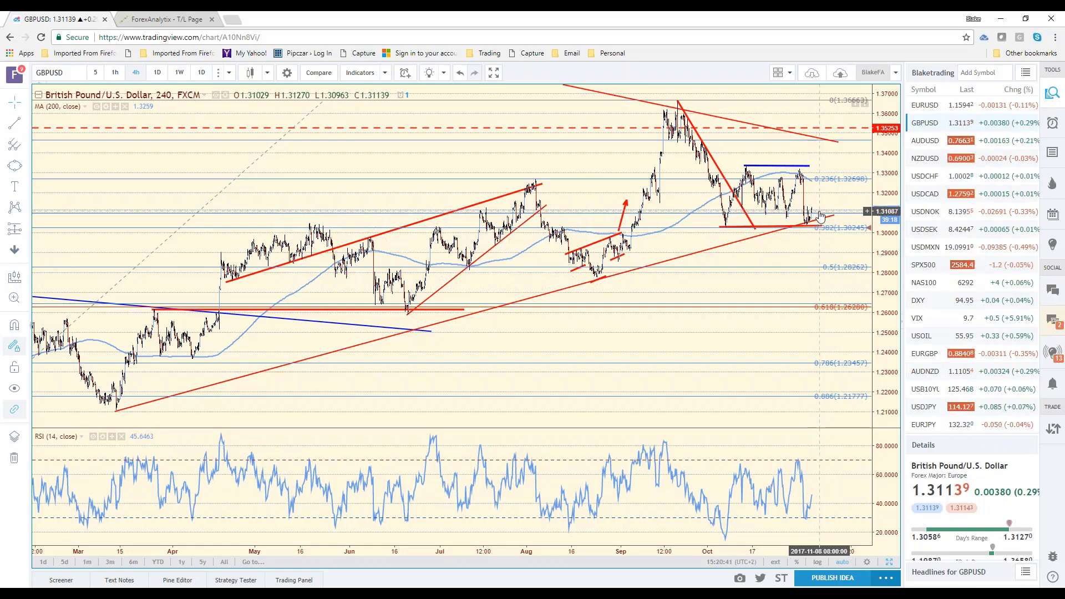
scroll(818, 215, up, 2)
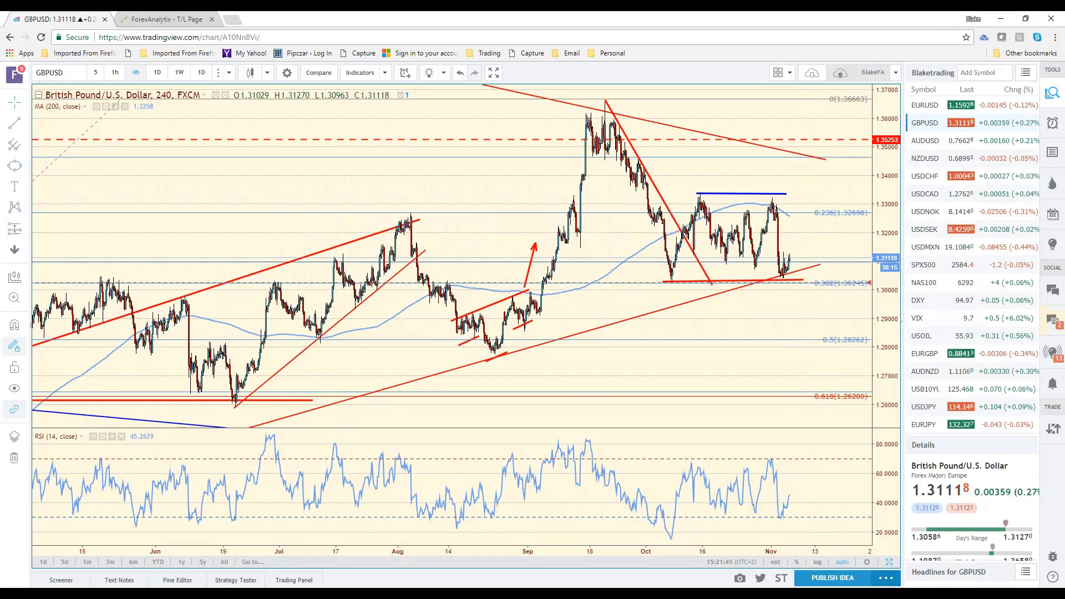
scroll(951, 333, down, 4)
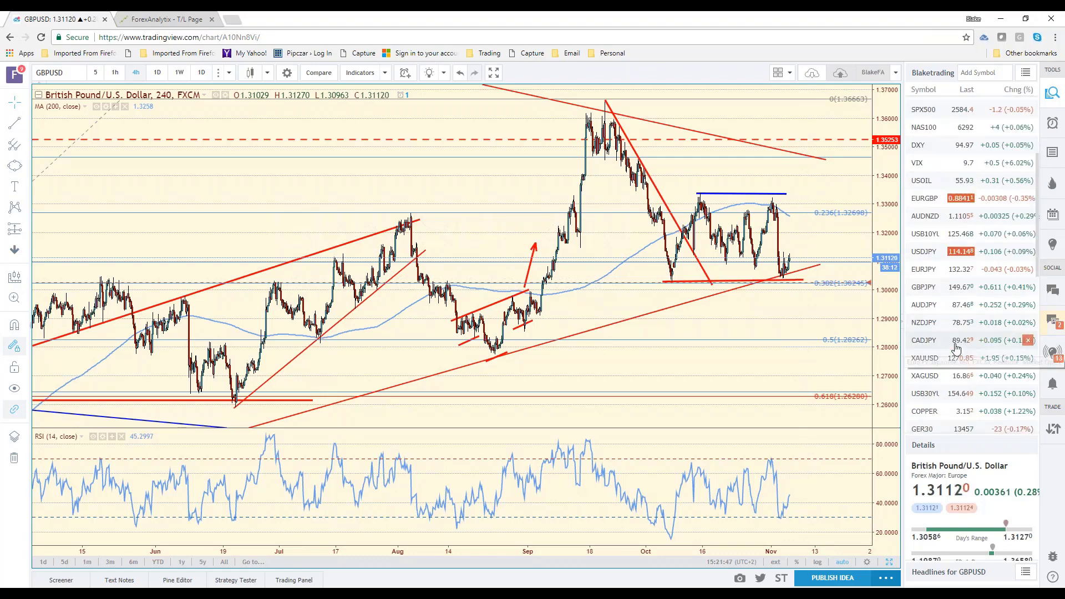
scroll(955, 365, up, 4)
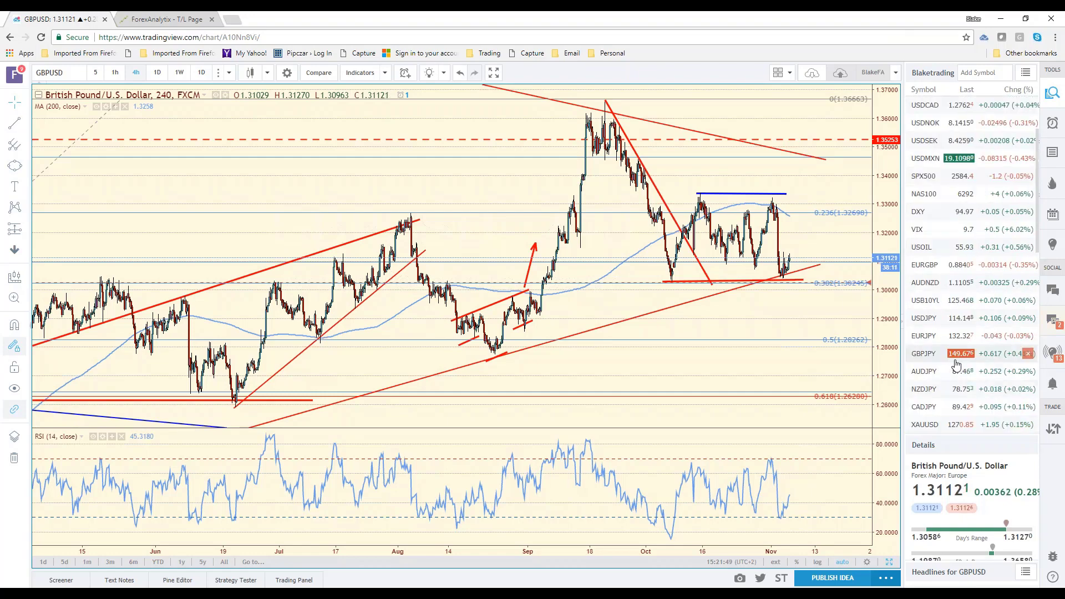
scroll(957, 377, down, 5)
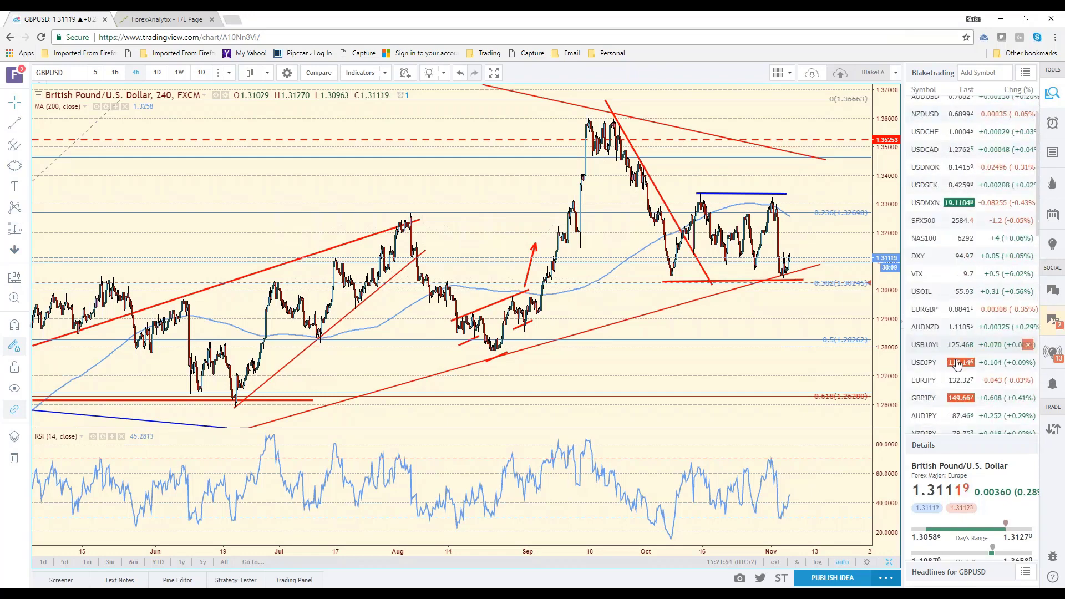
scroll(959, 395, down, 2)
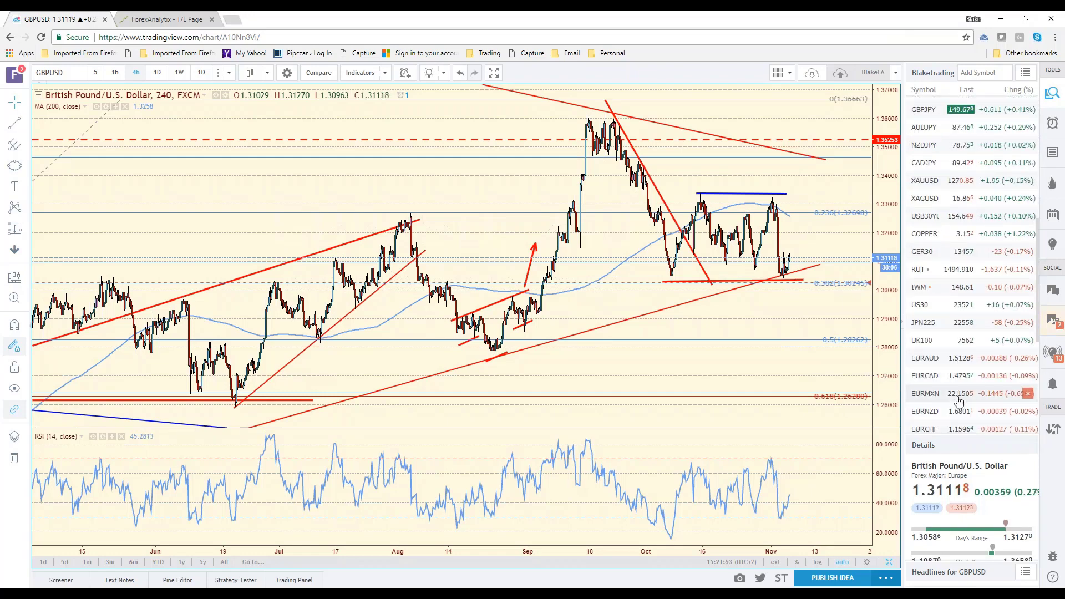
- Load the EUR/NZD 4-hour chart, zoom in, and delete its old Fibonacci retracement
click(945, 415)
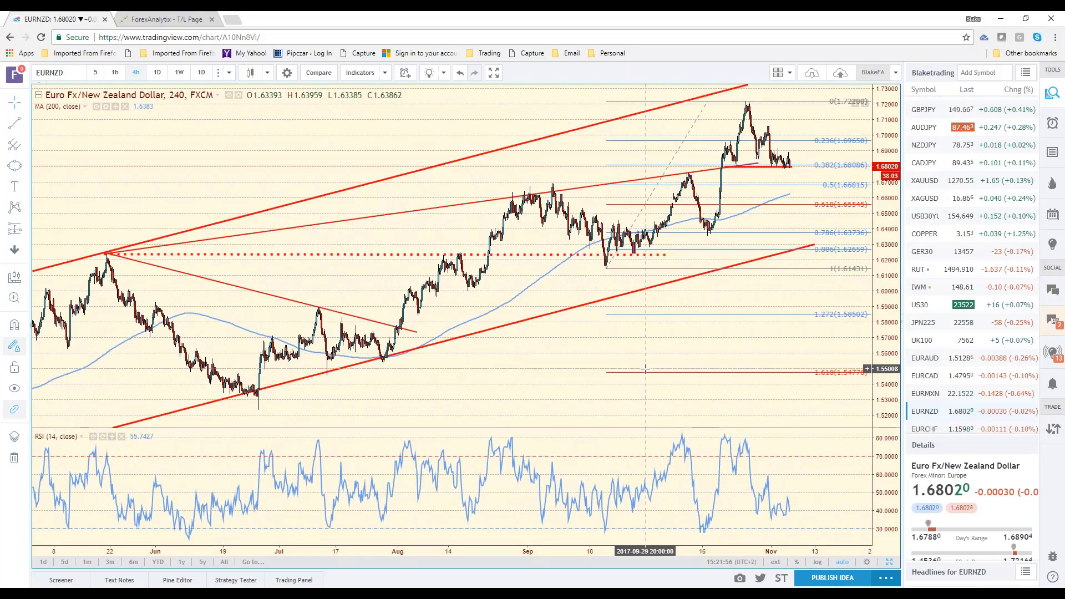
scroll(645, 369, up, 2)
scroll(637, 379, up, 1)
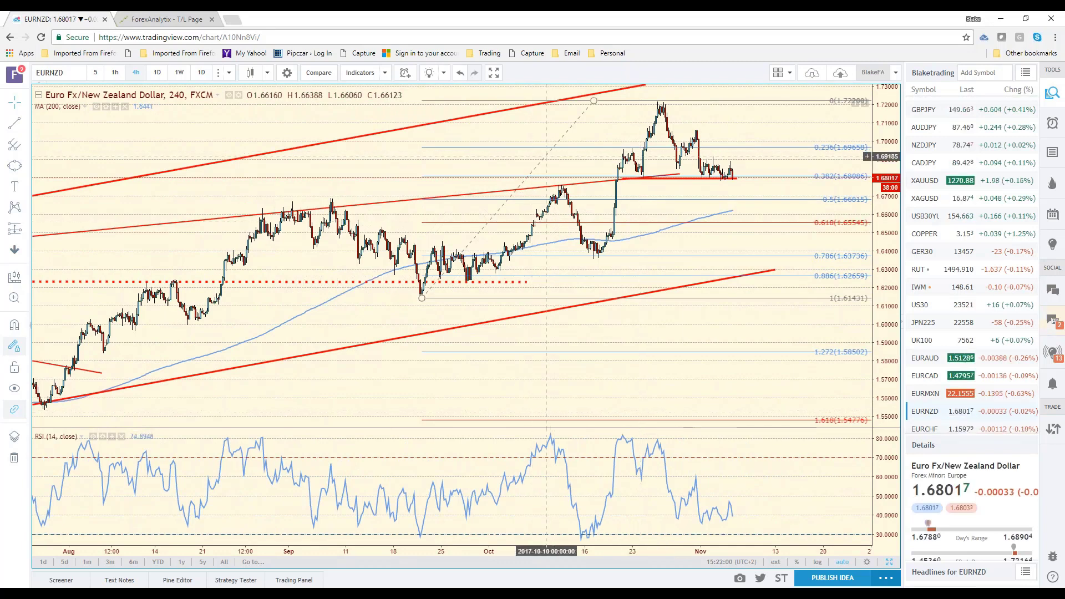
key(Delete)
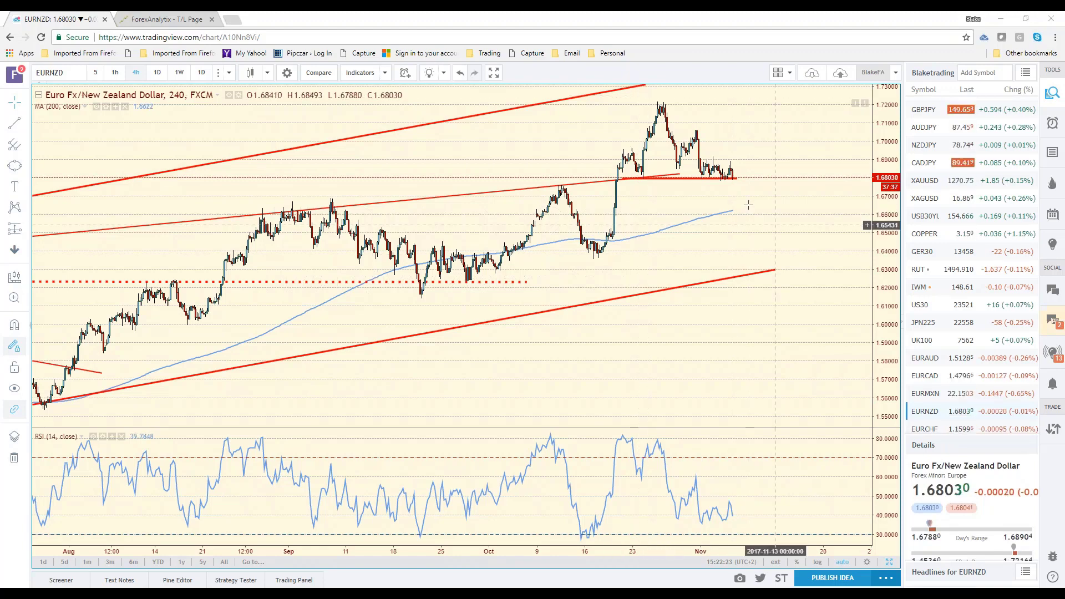
- Extend the horizontal red support line further to the right
scroll(731, 210, up, 3)
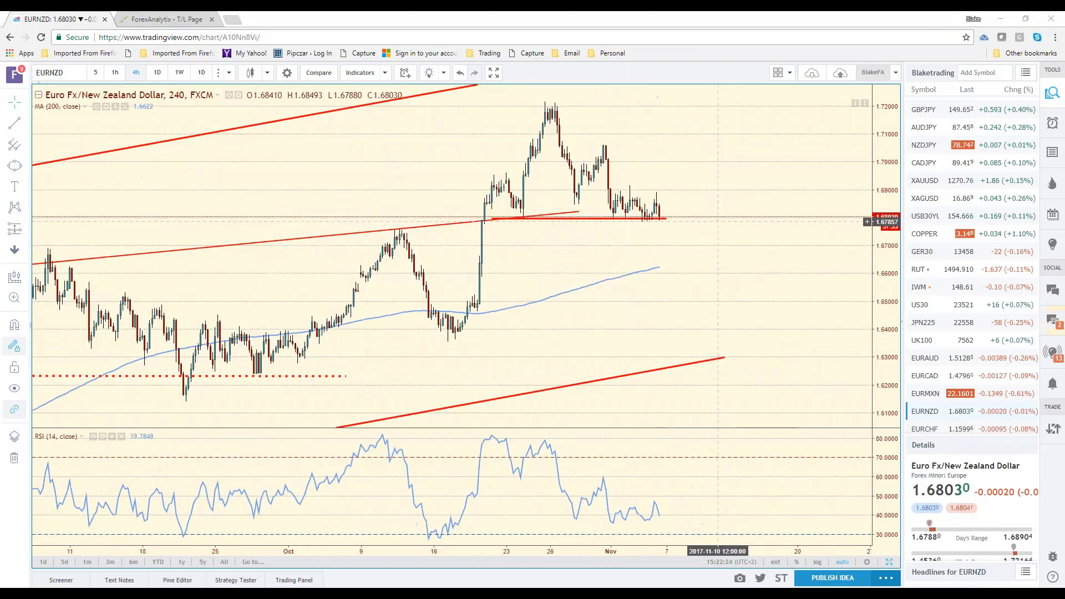
click(607, 221)
drag(607, 221, 620, 221)
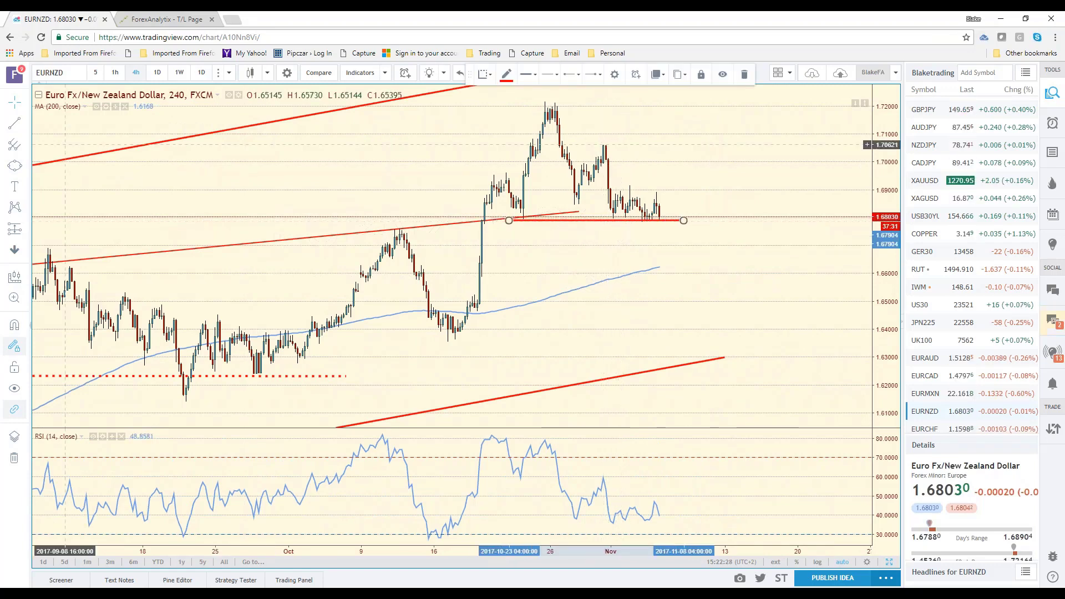
- Draw a descending red trendline from the 1.72 peak down past the latest candles
click(14, 122)
click(552, 102)
click(614, 148)
click(681, 207)
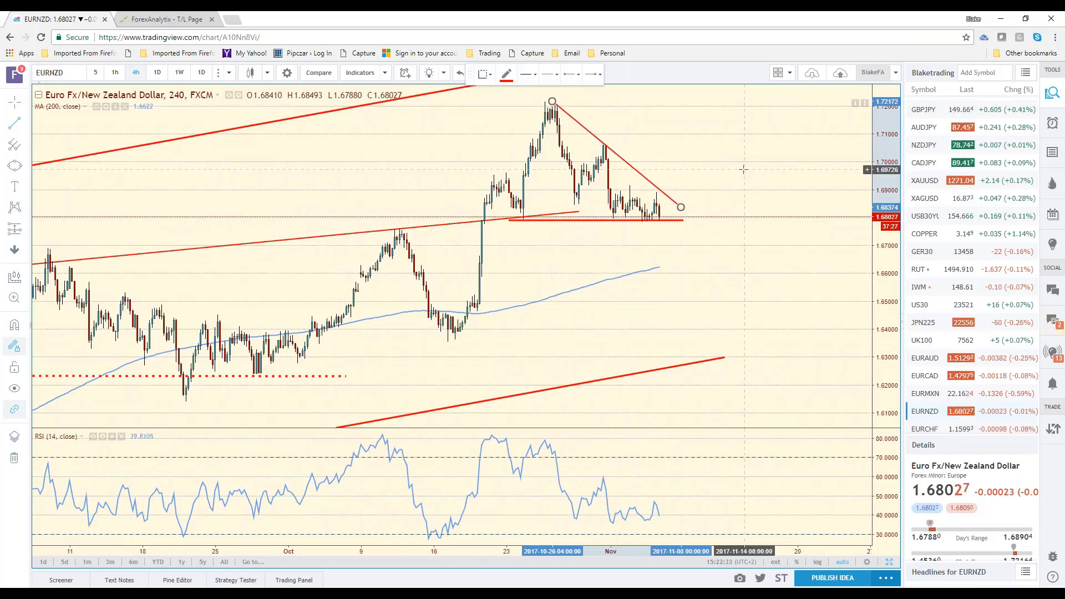
click(743, 178)
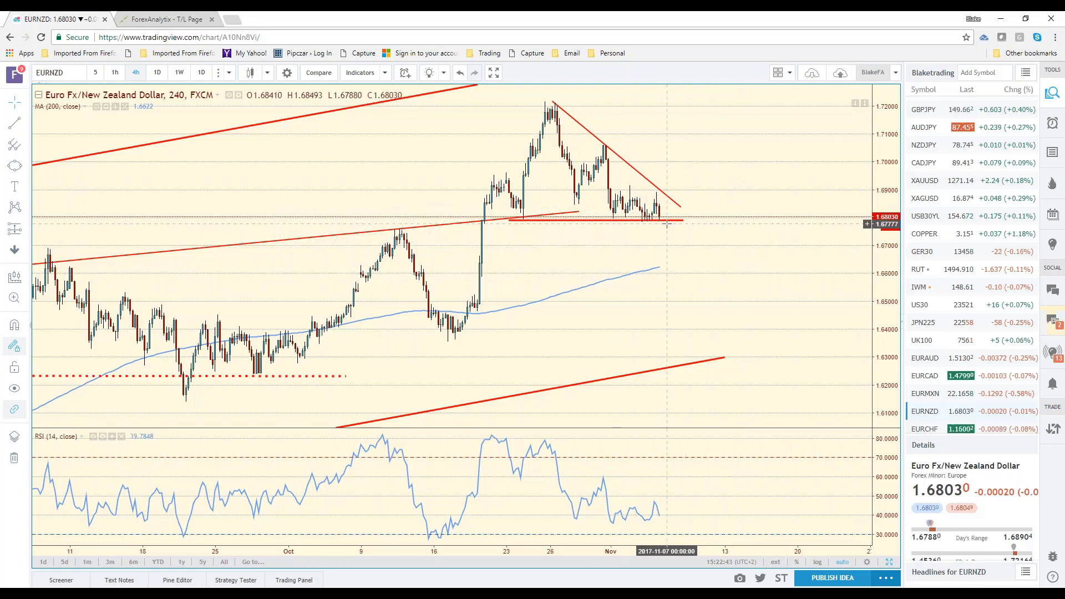
- Make room on the right and draw a downward arrow from below support toward the moving average
drag(661, 225, 792, 290)
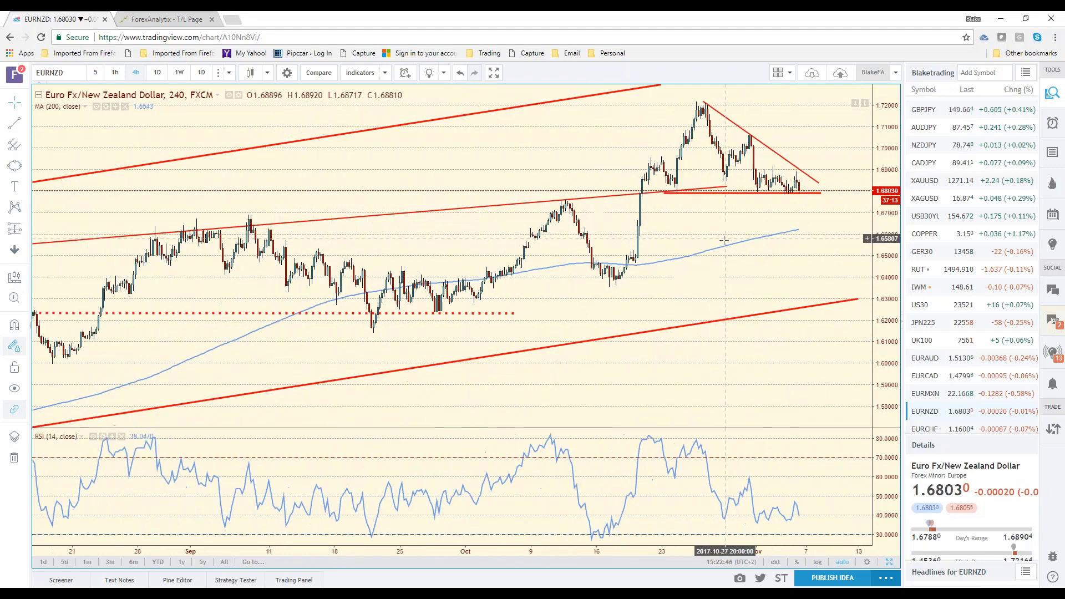
scroll(724, 240, down, 4)
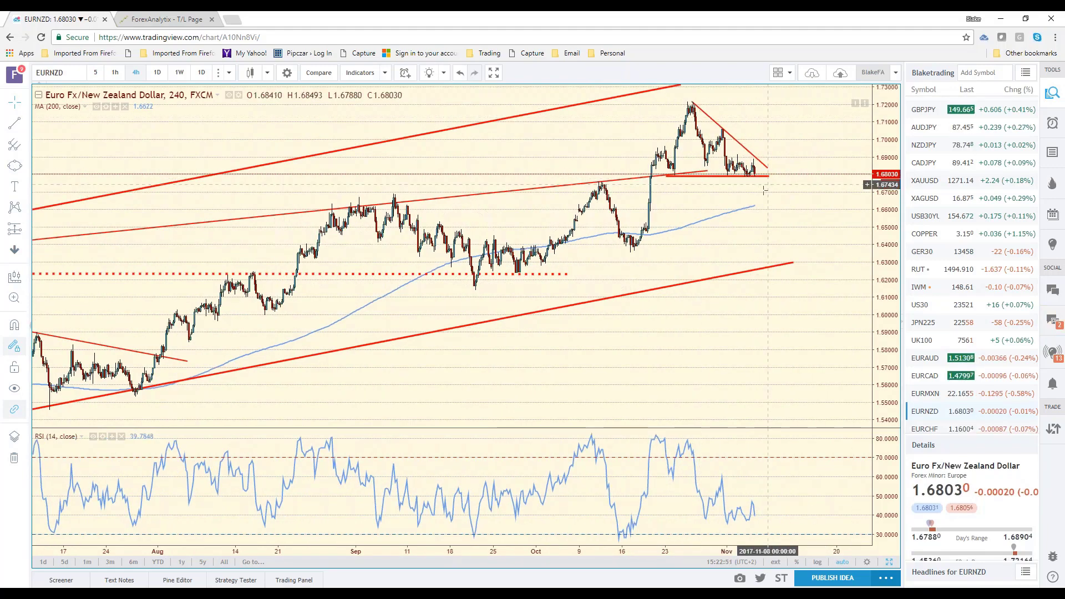
click(243, 218)
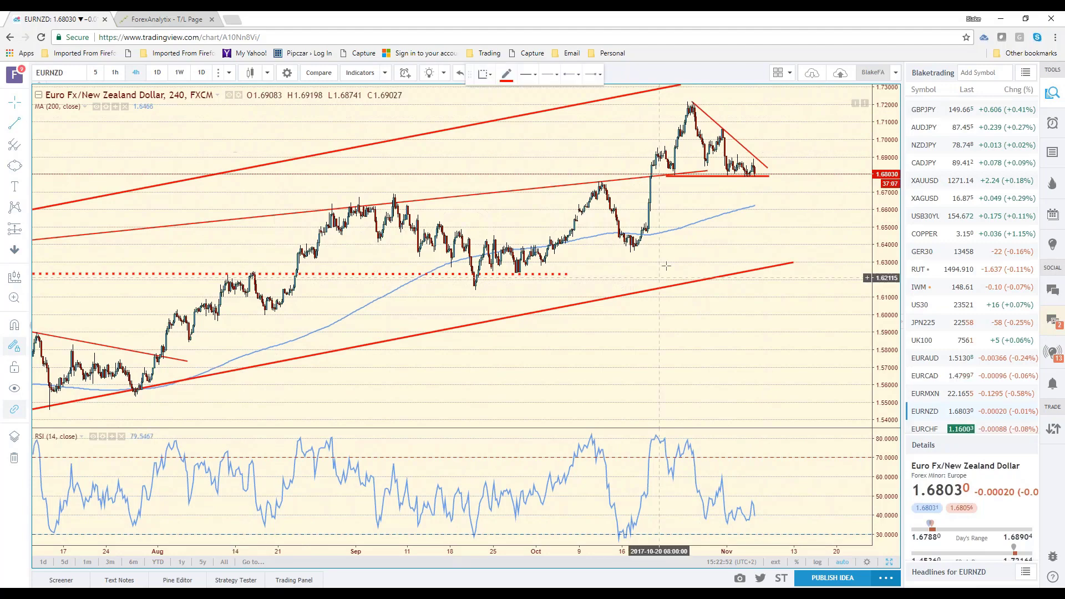
click(762, 181)
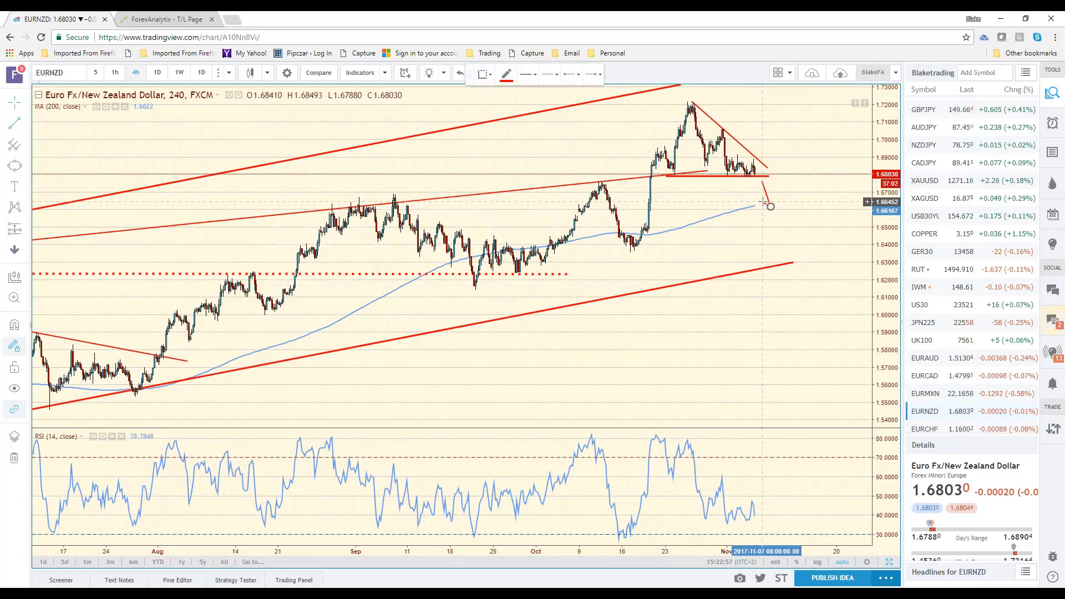
click(764, 201)
click(773, 207)
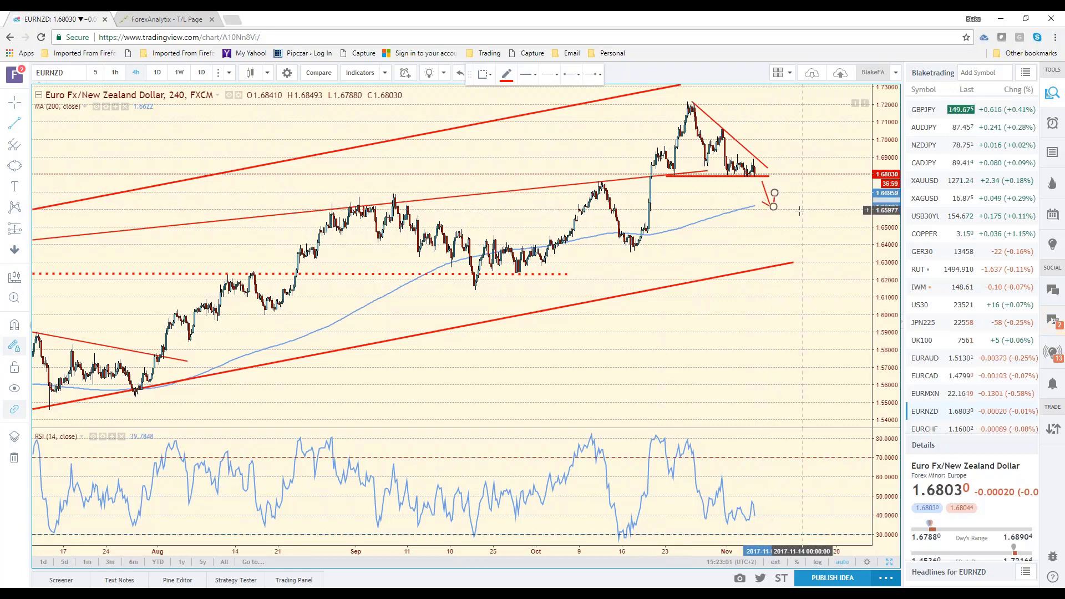
click(775, 207)
click(773, 193)
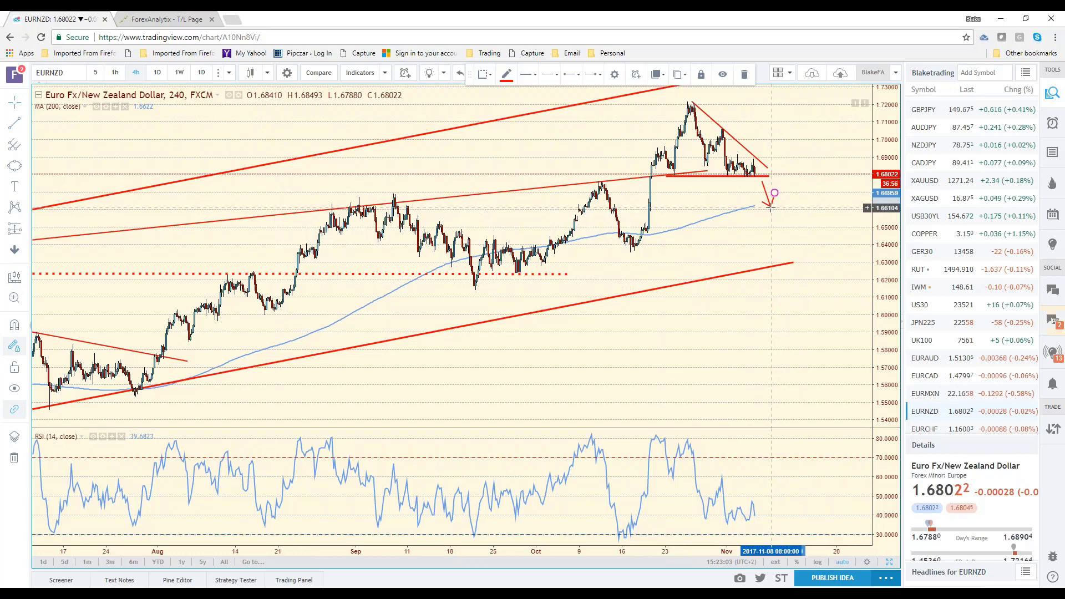
click(770, 208)
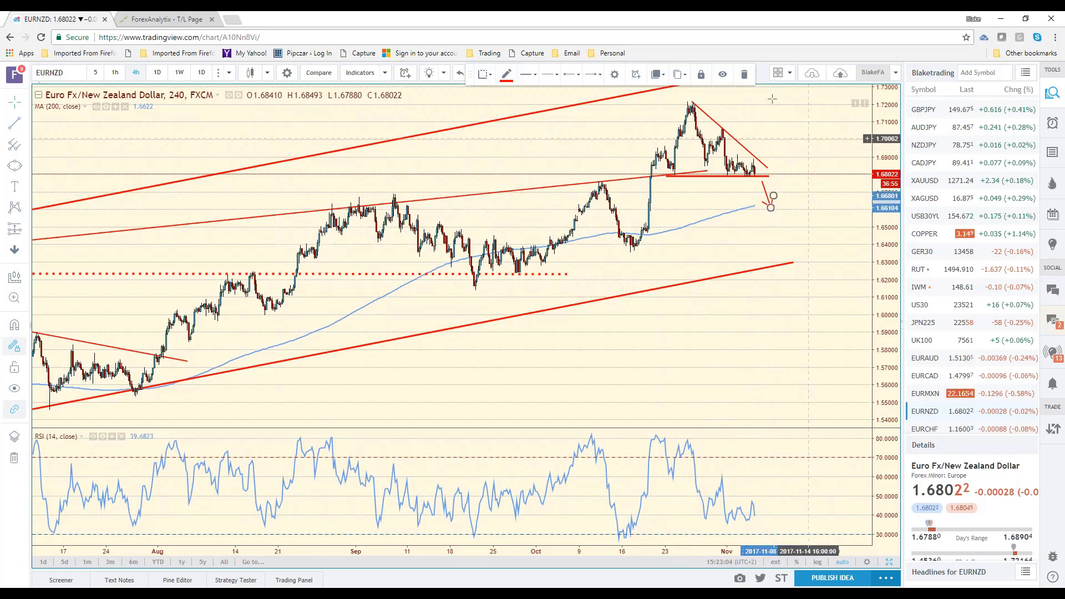
- Draw an upward arrow from above the descending trendline to about 1.704
click(12, 125)
click(764, 156)
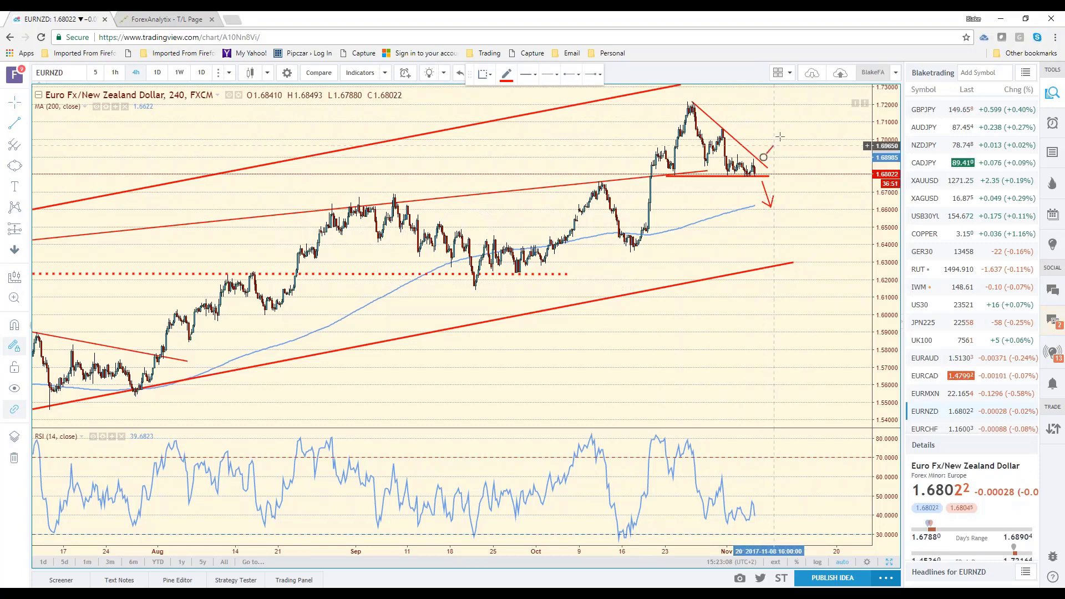
click(779, 132)
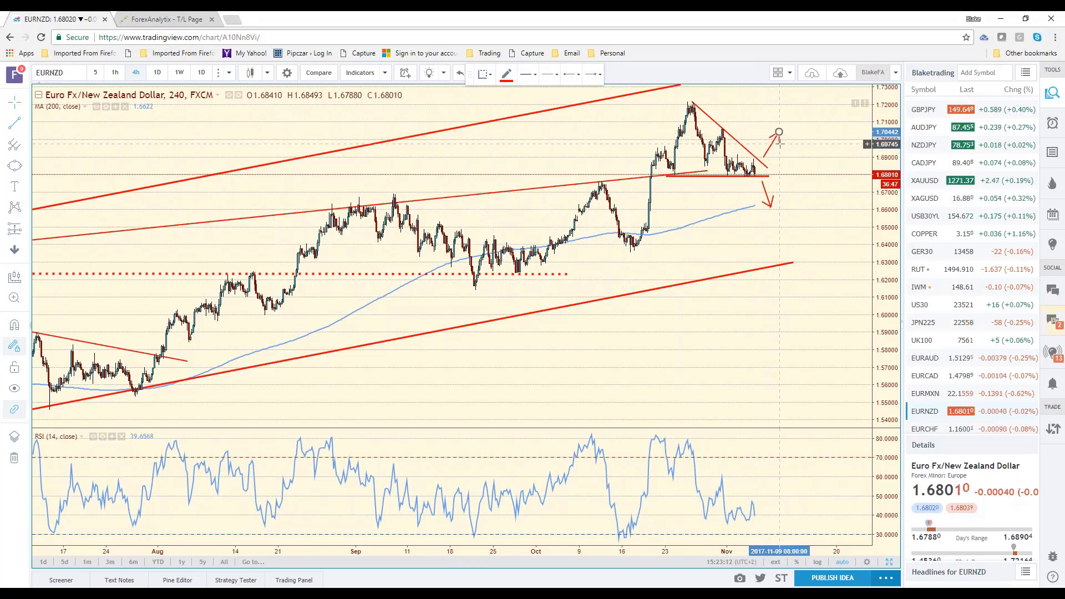
click(779, 140)
click(821, 141)
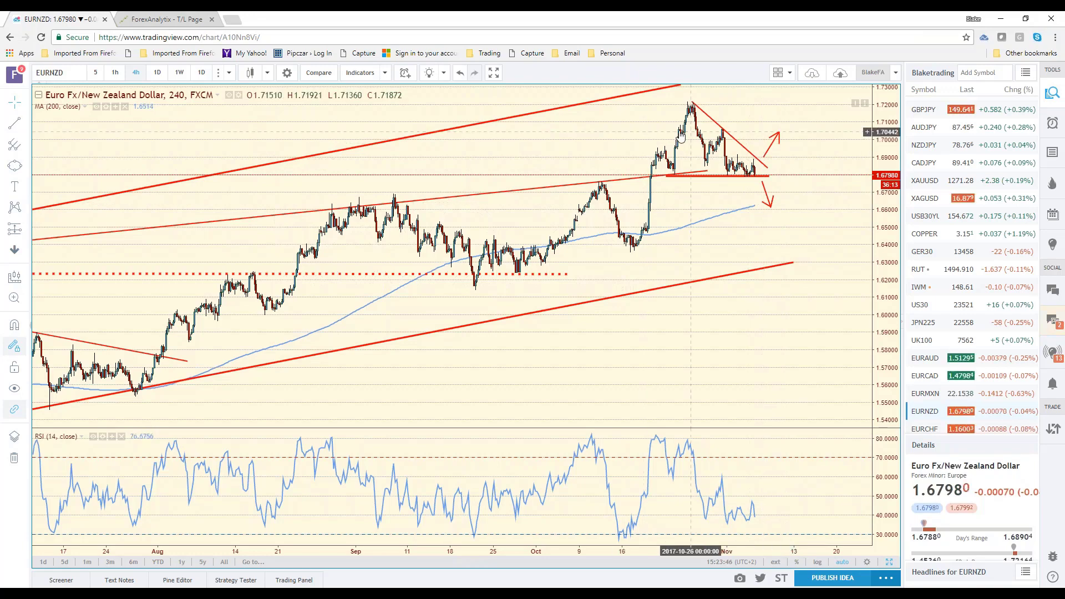
click(766, 193)
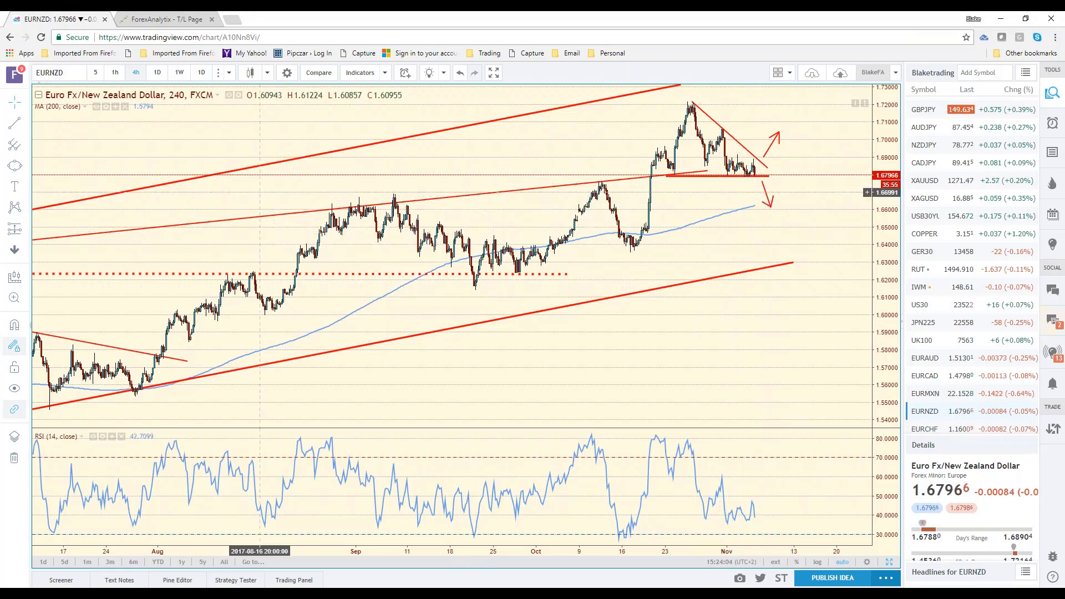
- Draw a Fib Retracement from the 1.6353 mid-October low to the 1.72151 high
click(25, 149)
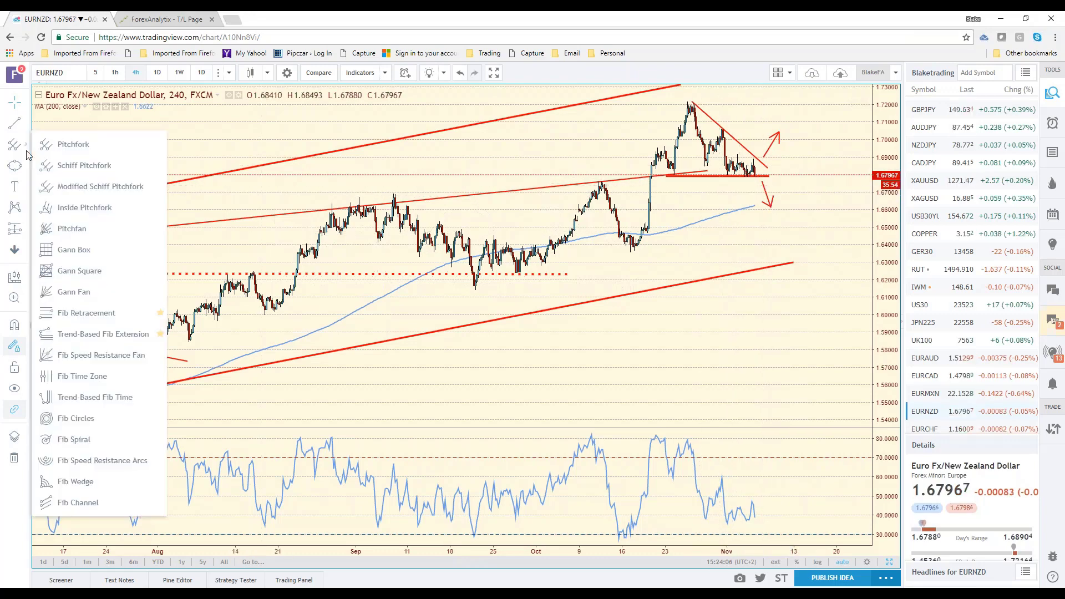
click(100, 313)
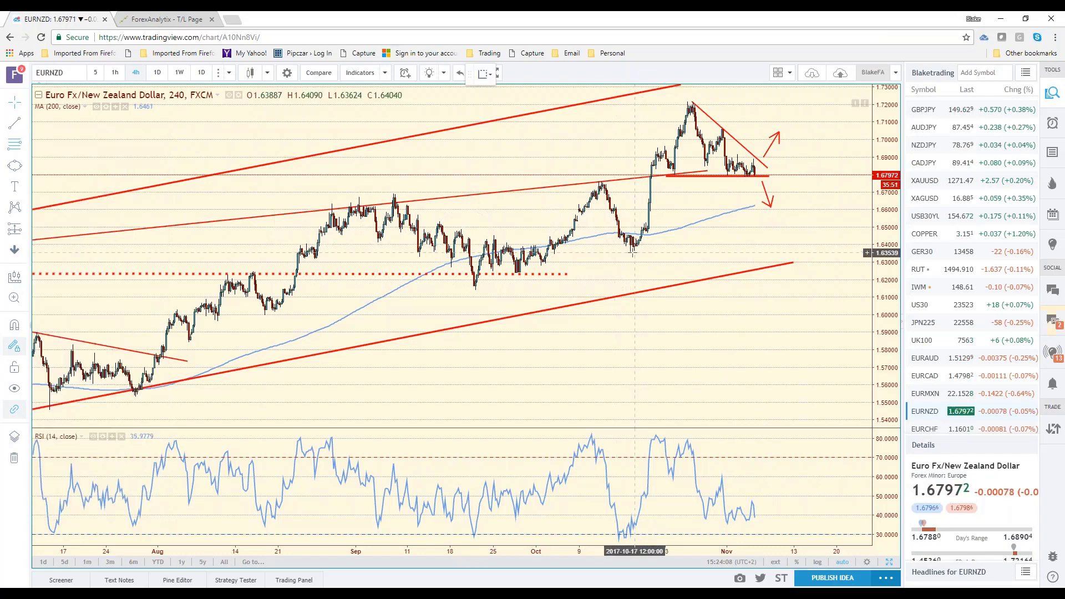
click(629, 253)
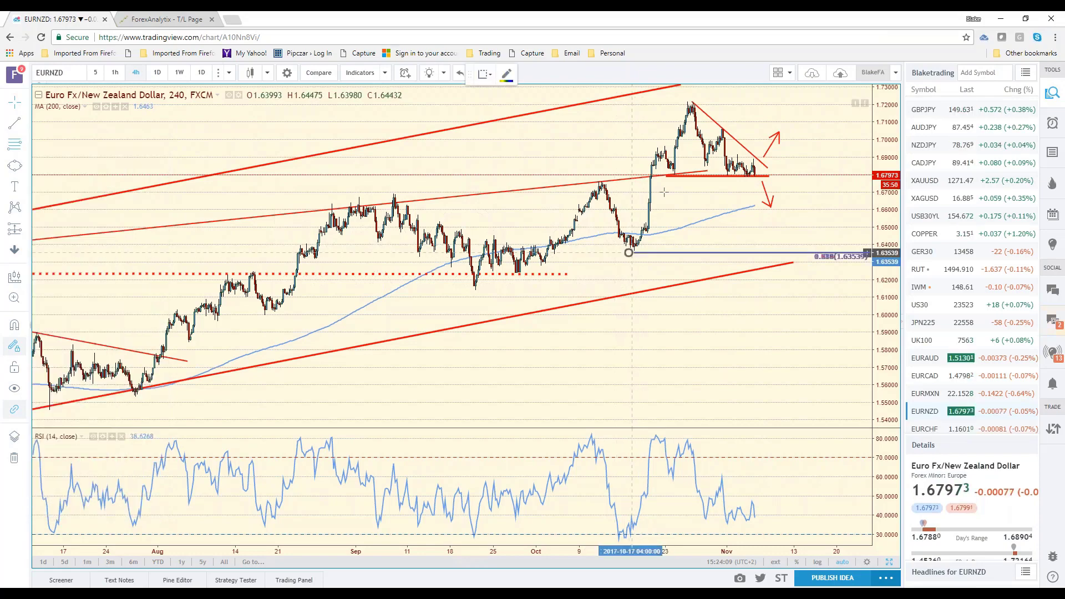
click(680, 101)
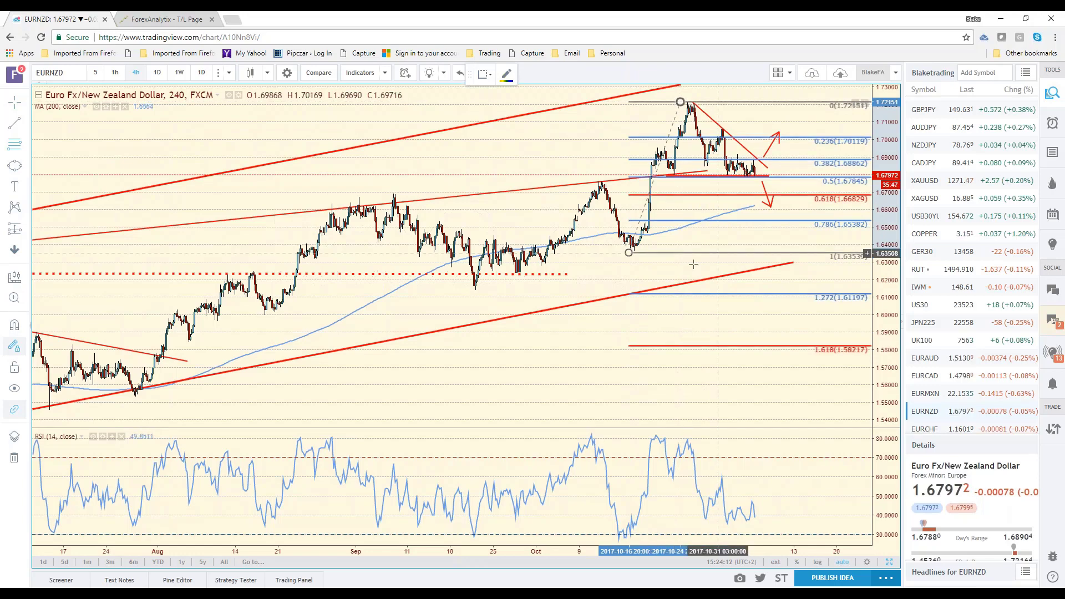
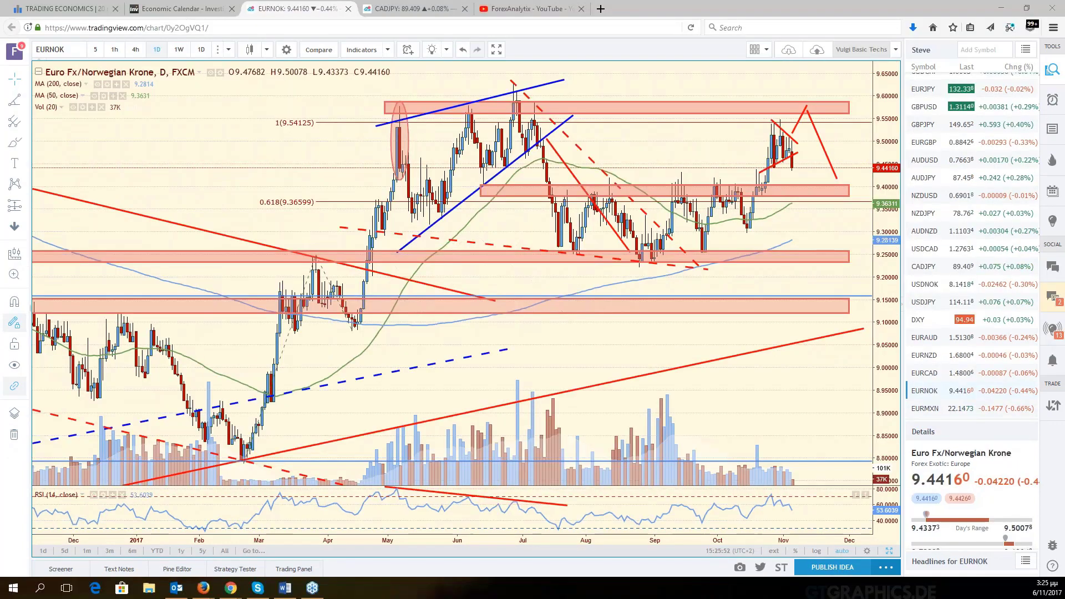
- Cycle through the EURCAD and EURNZD daily charts, then load EURGBP from the watchlist
click(924, 372)
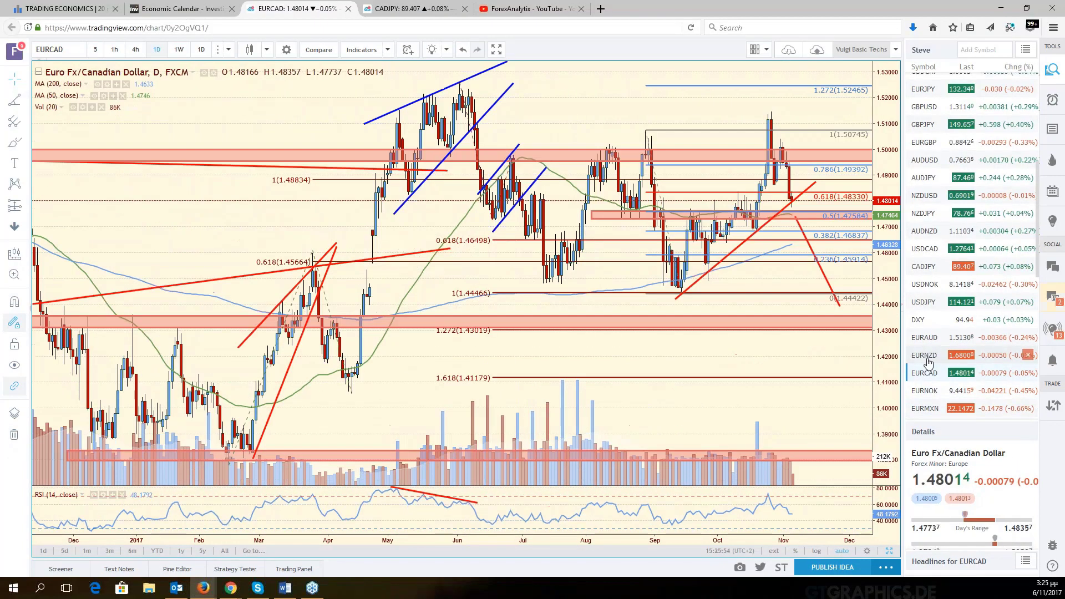
click(924, 356)
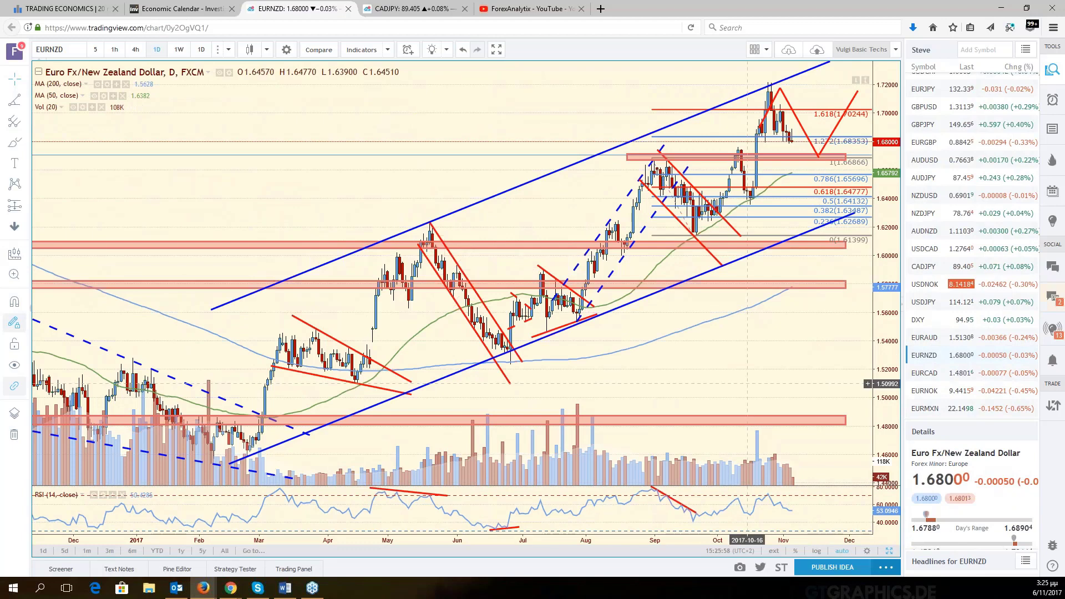
scroll(947, 203, up, 3)
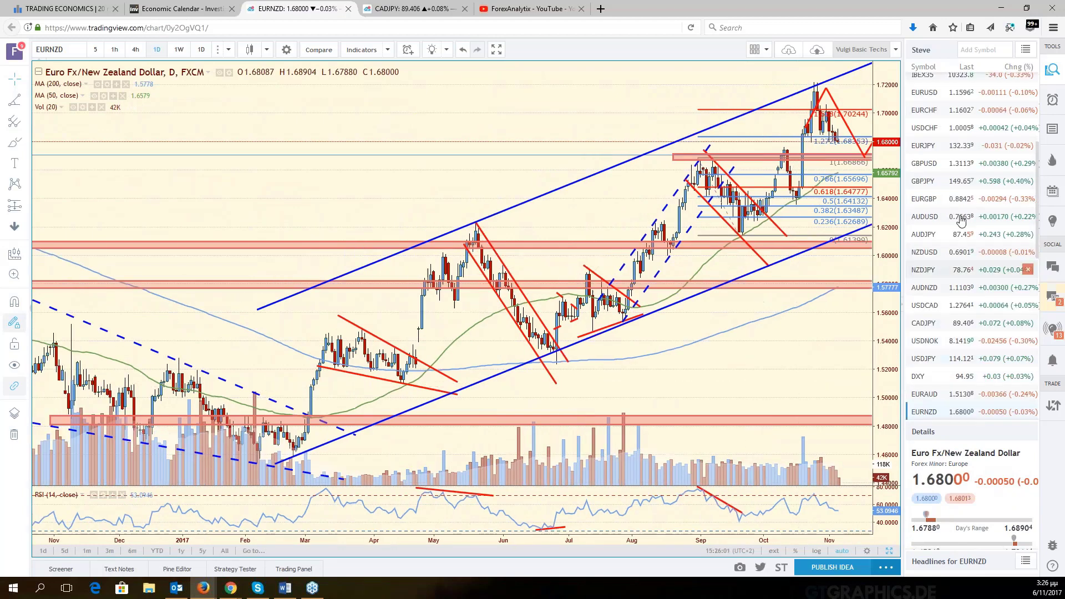
click(932, 205)
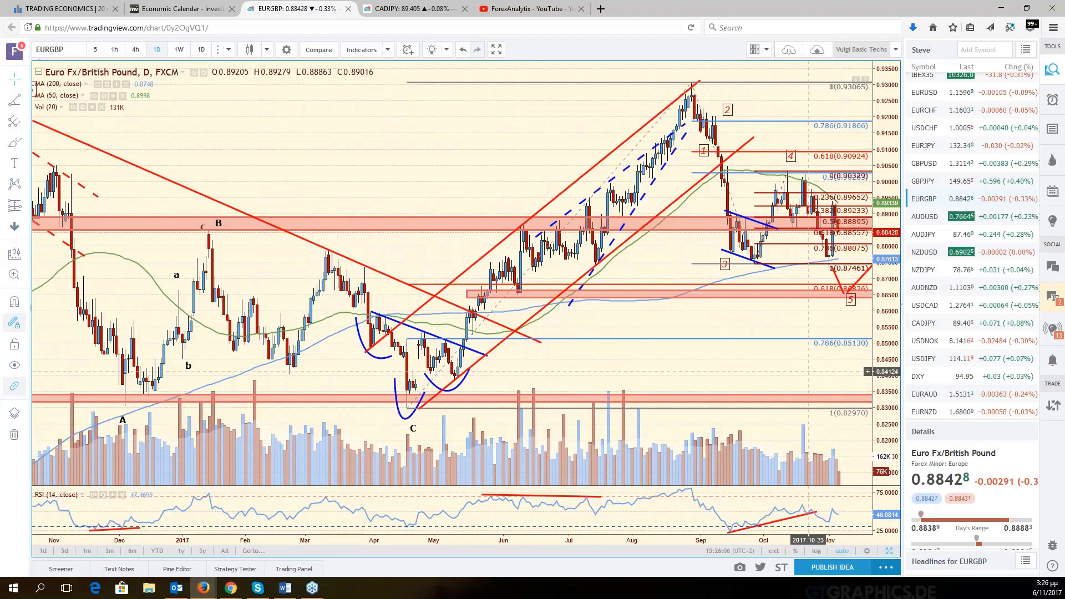
- Pan the EUR/GBP chart to open future space and select the Fibonacci retracement drawing
drag(808, 372, 698, 395)
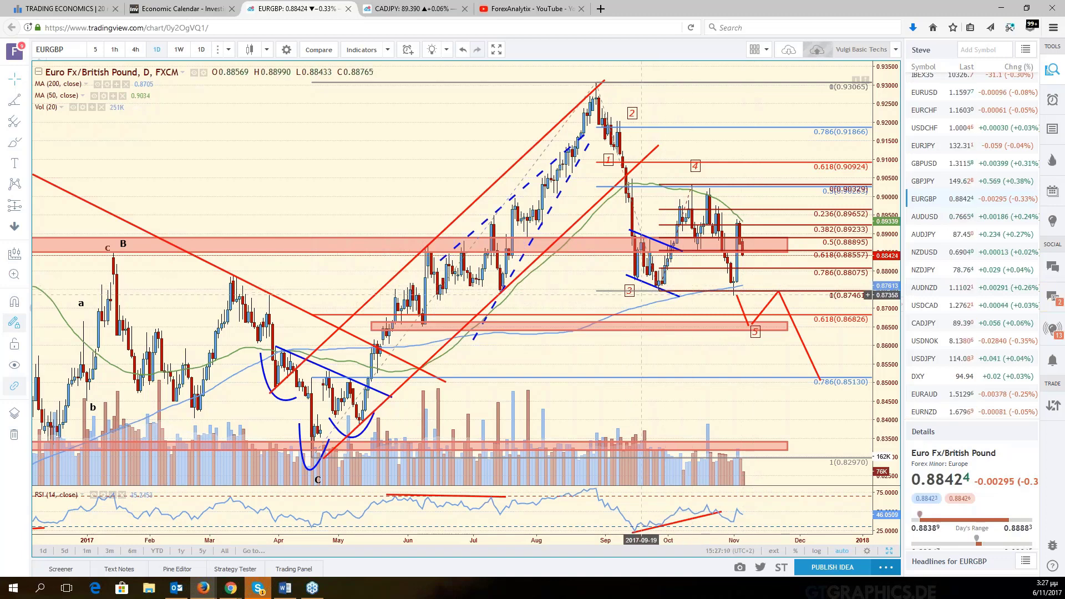
click(650, 290)
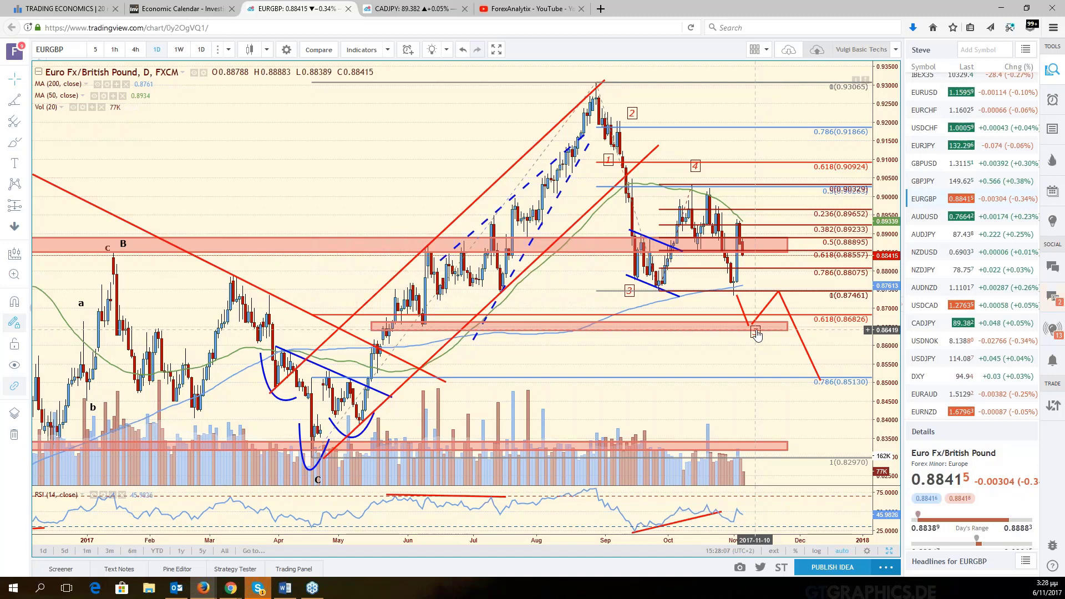
- Place the final wave point 5 on the EUR/GBP chart and reframe the latest bars
click(756, 333)
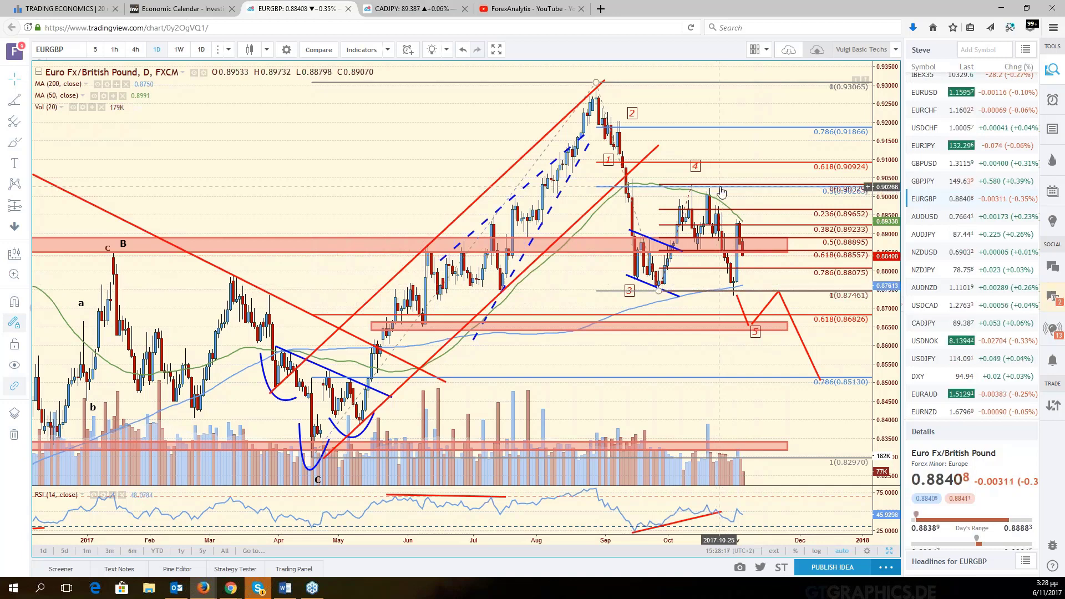
scroll(721, 191, down, 3)
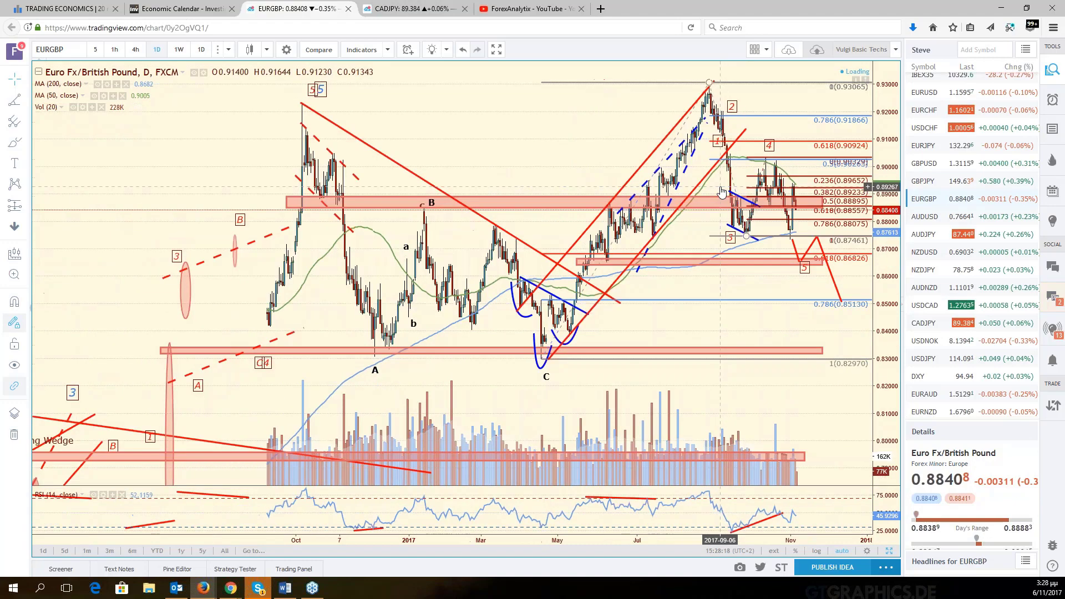
scroll(721, 192, up, 3)
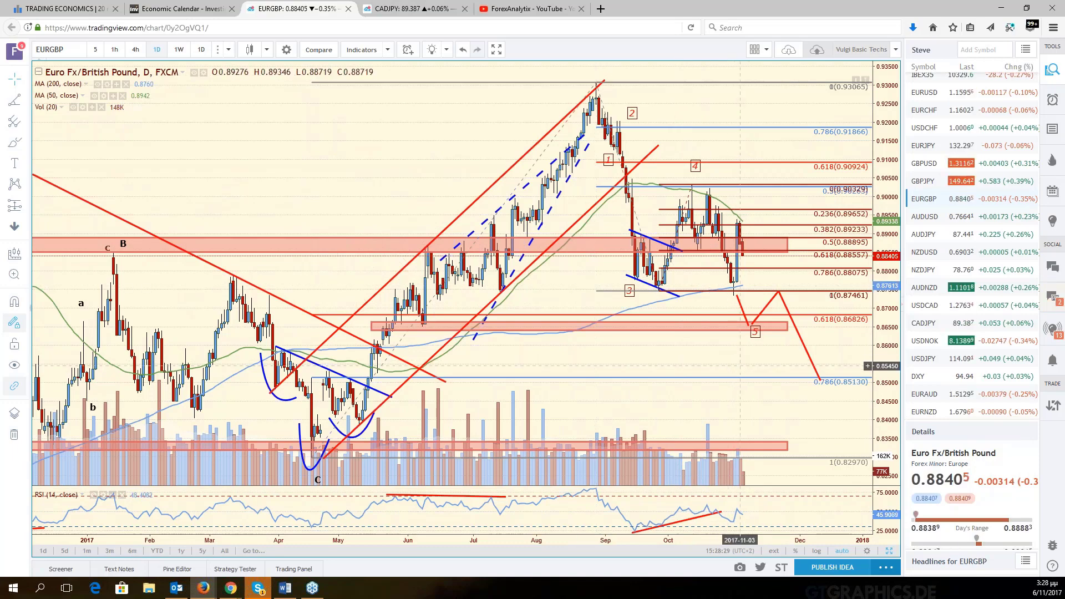
drag(740, 366, 886, 359)
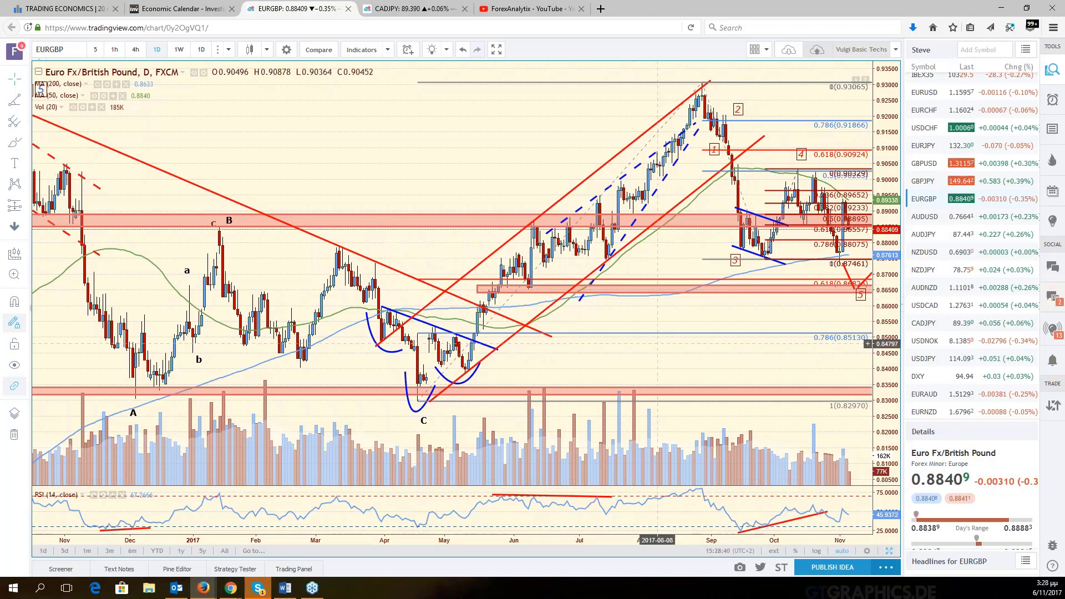
drag(694, 324, 671, 324)
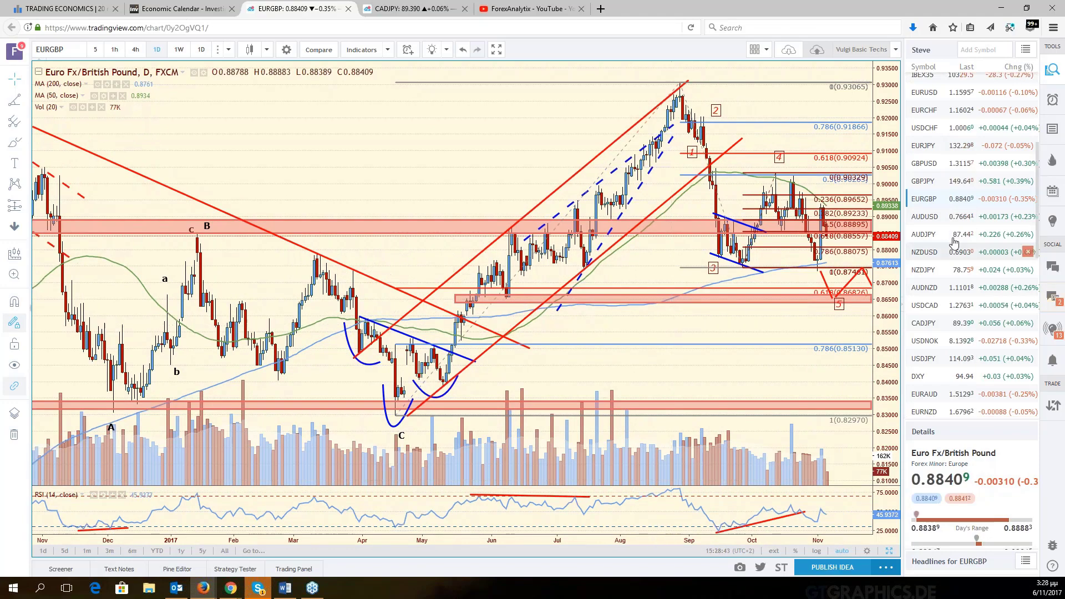
- Switch the chart to EURNZD from the watchlist
scroll(956, 253, up, 3)
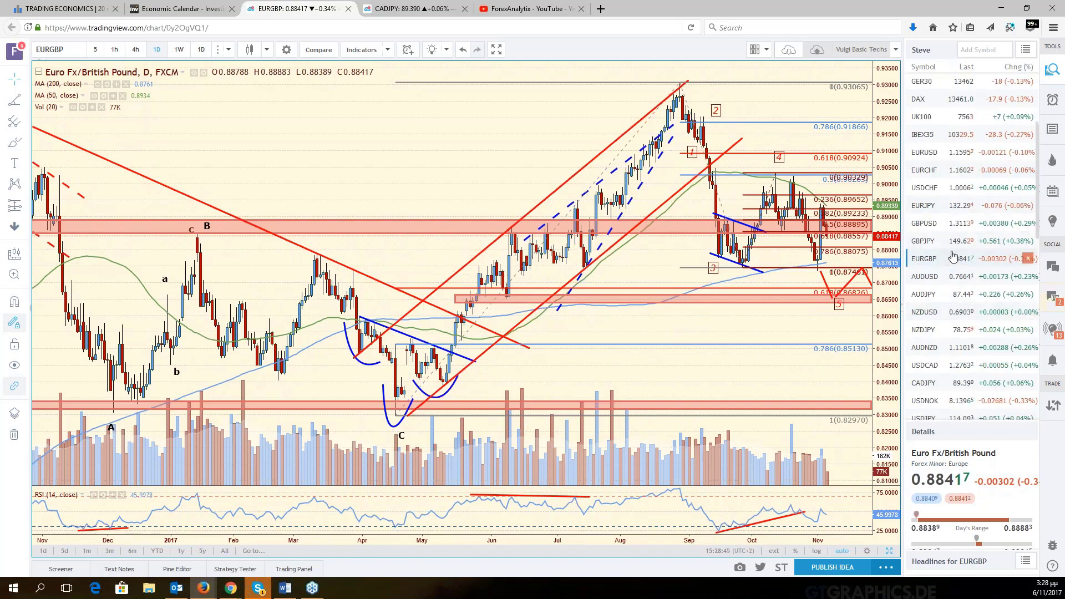
scroll(943, 349, down, 5)
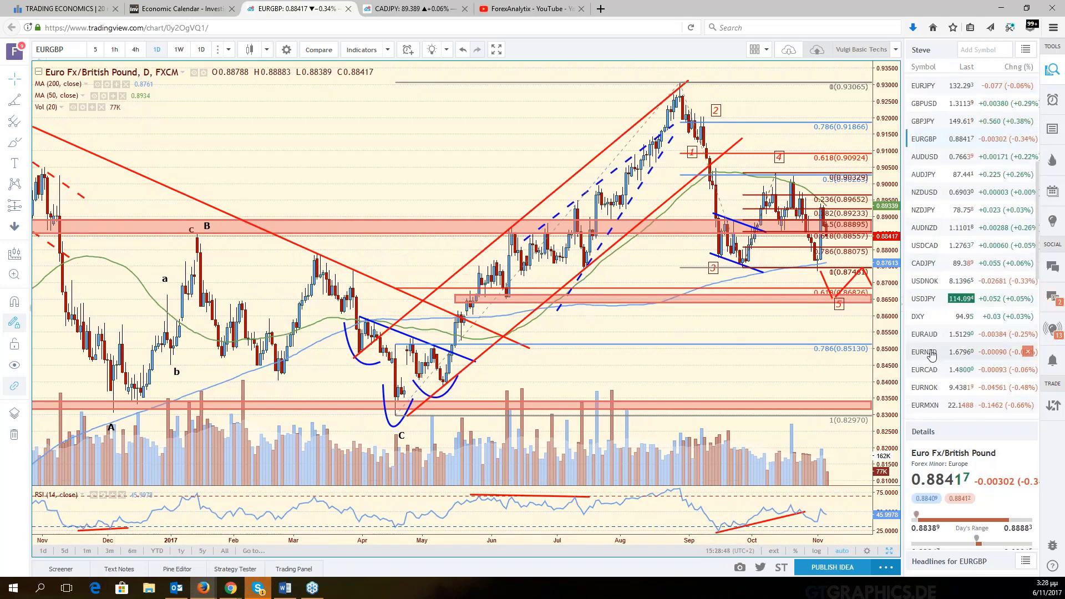
click(930, 353)
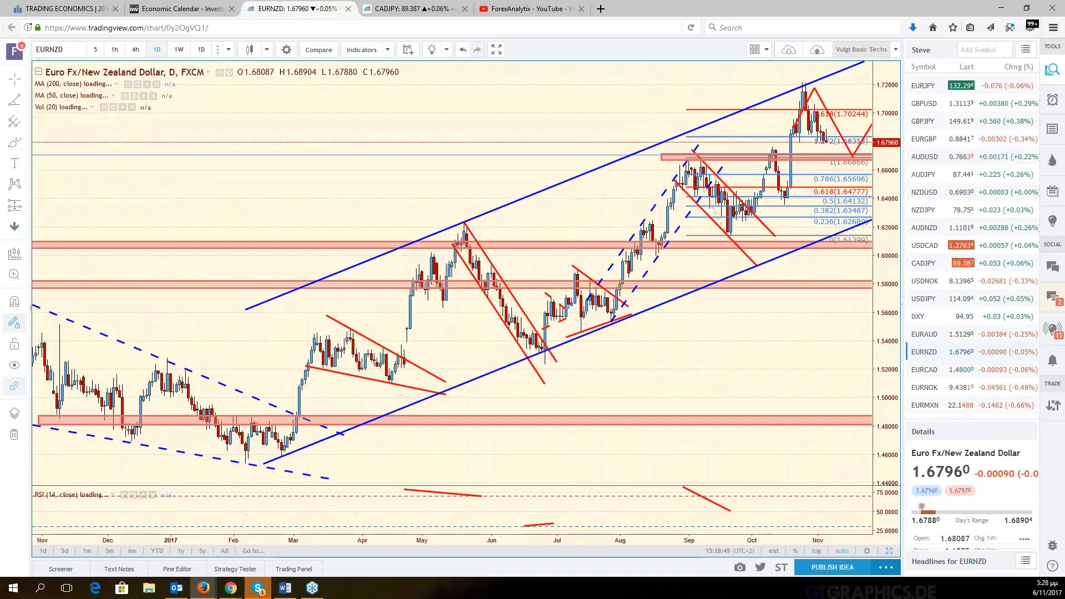
drag(814, 391, 721, 166)
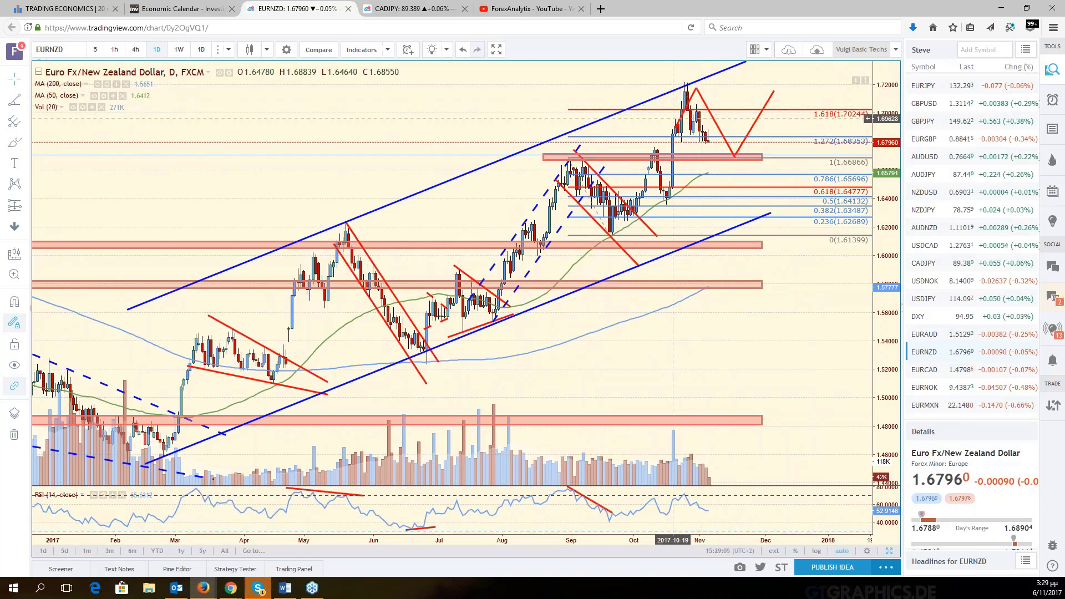
click(704, 146)
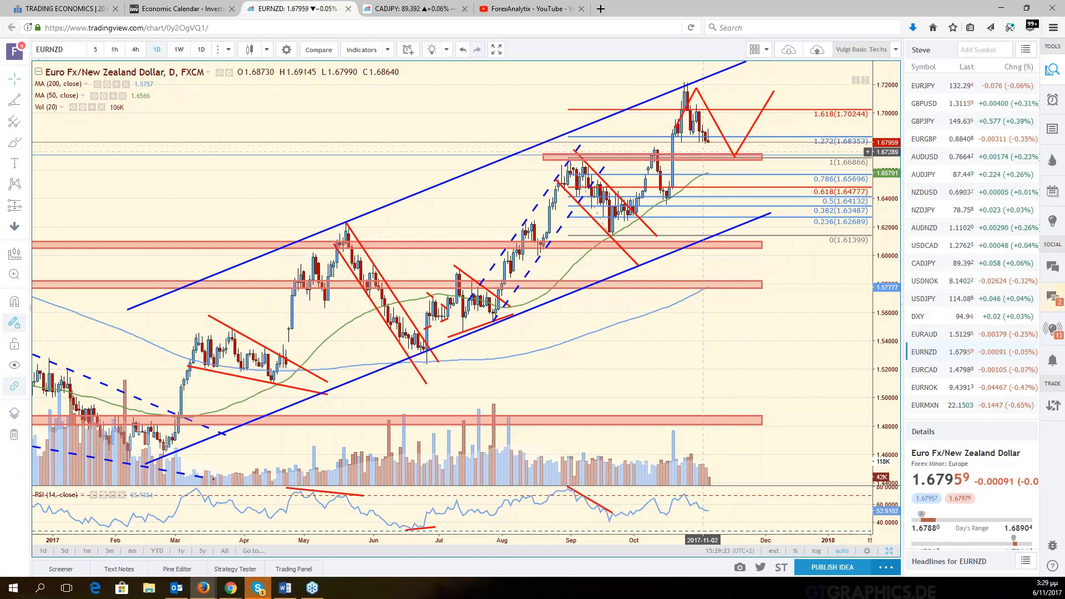
drag(723, 171, 858, 195)
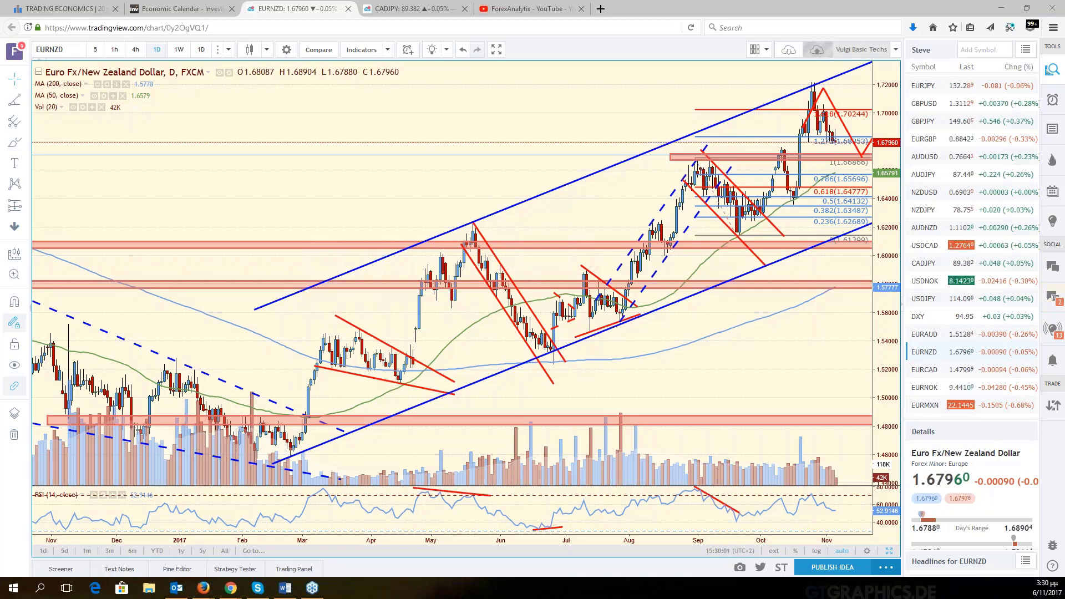
- Maximize the WTI Crude Oil chart from the six-chart grid, leaving space after its last bar
click(890, 553)
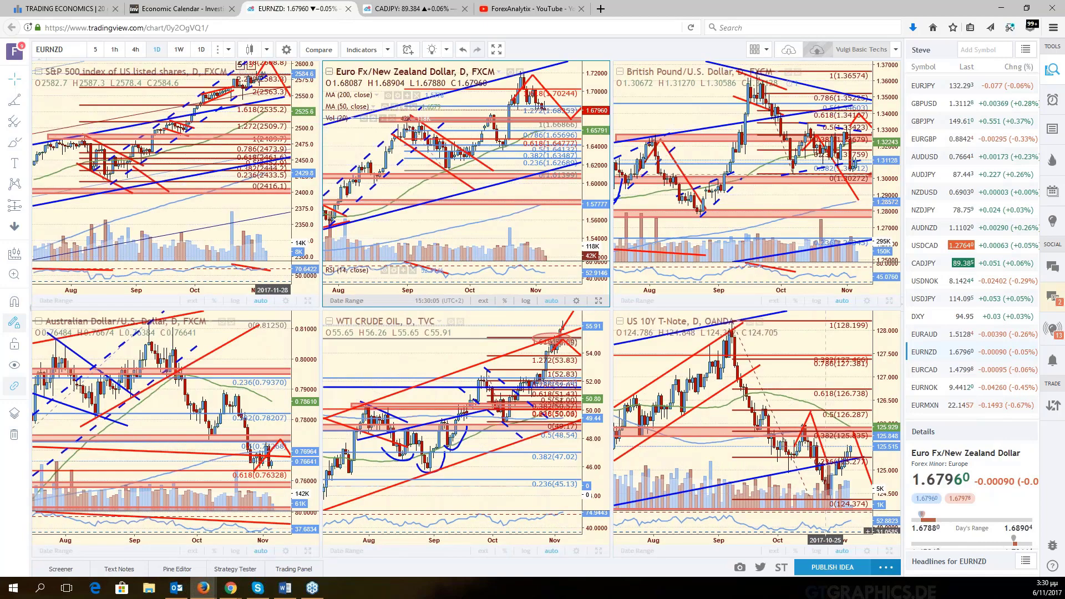
click(452, 433)
key(alt+Return)
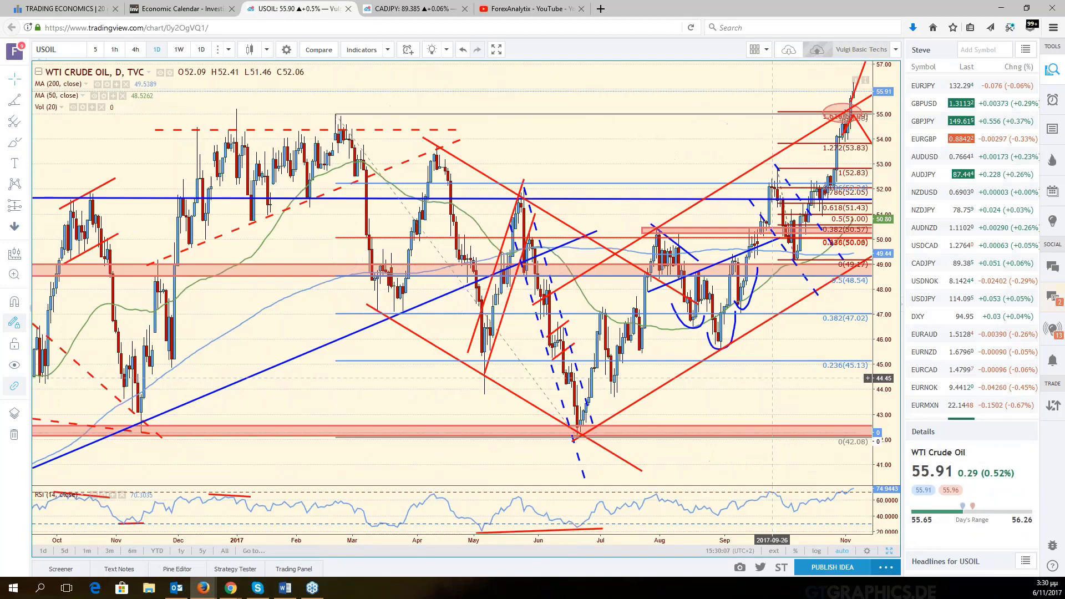
drag(772, 379, 660, 261)
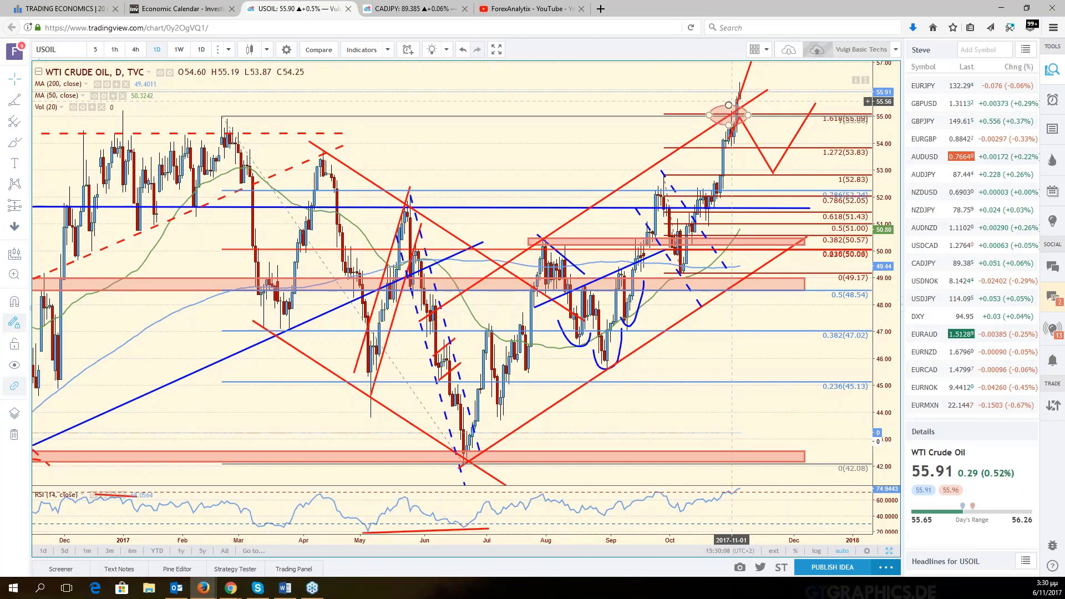
- Select the red ellipse near the latest bars and zoom out to history back to 2015
click(739, 124)
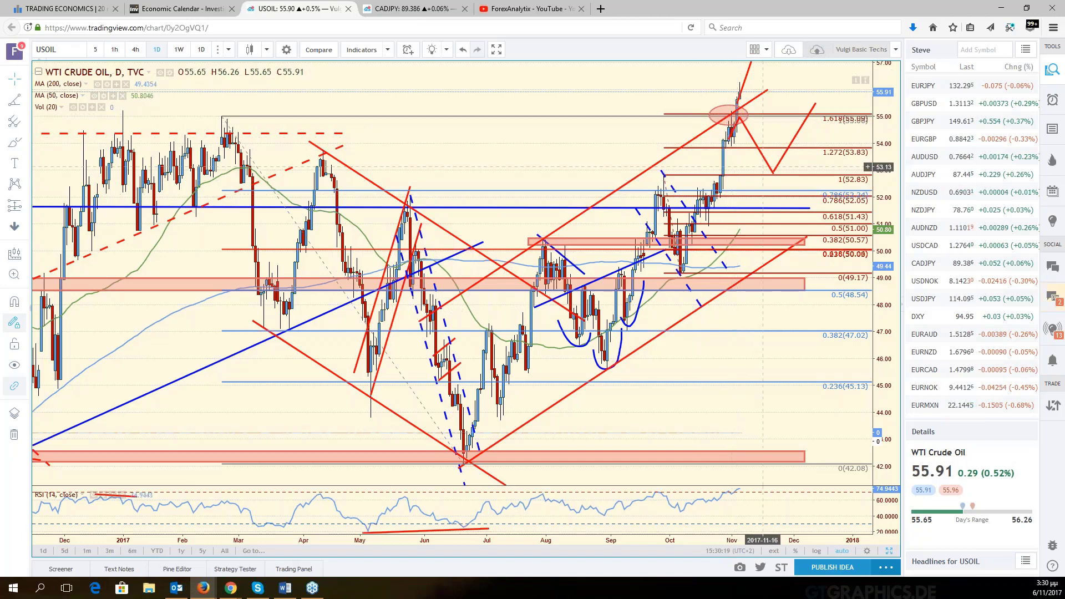
scroll(763, 167, down, 2)
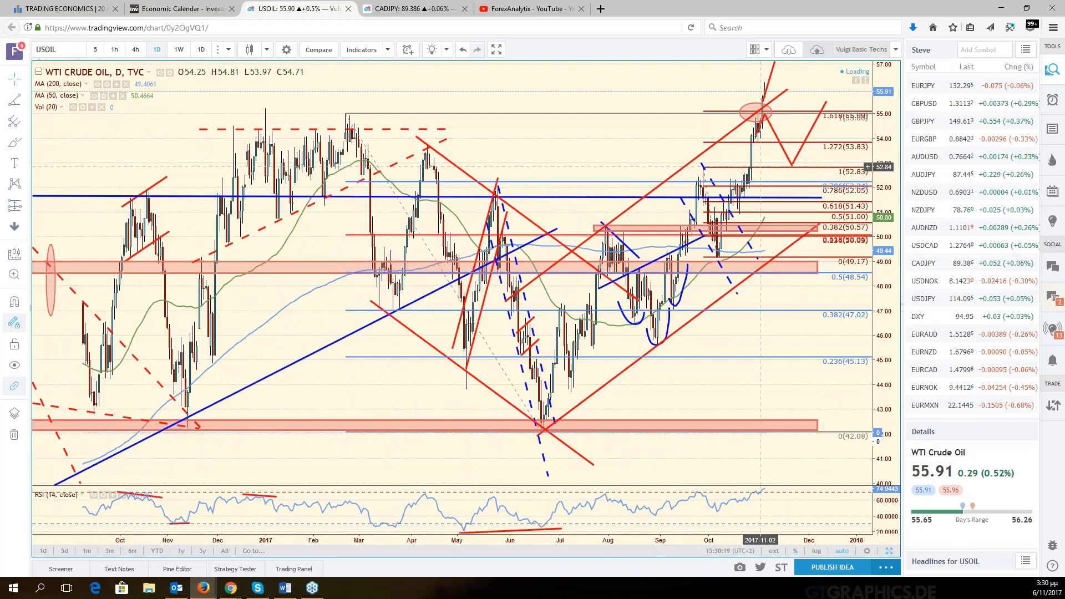
scroll(760, 167, down, 1)
scroll(696, 274, down, 1)
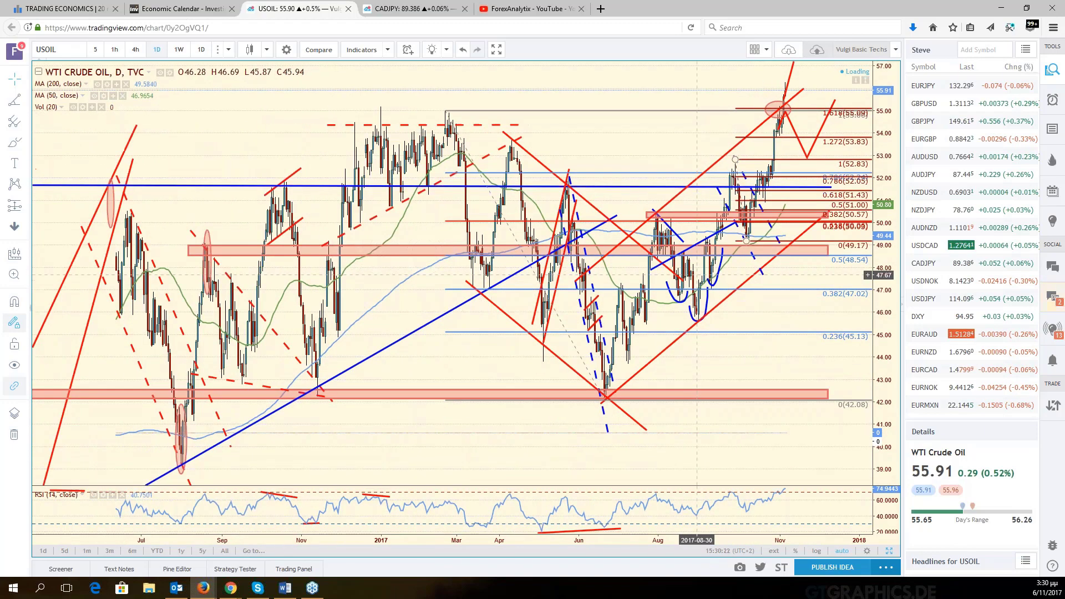
scroll(696, 275, down, 2)
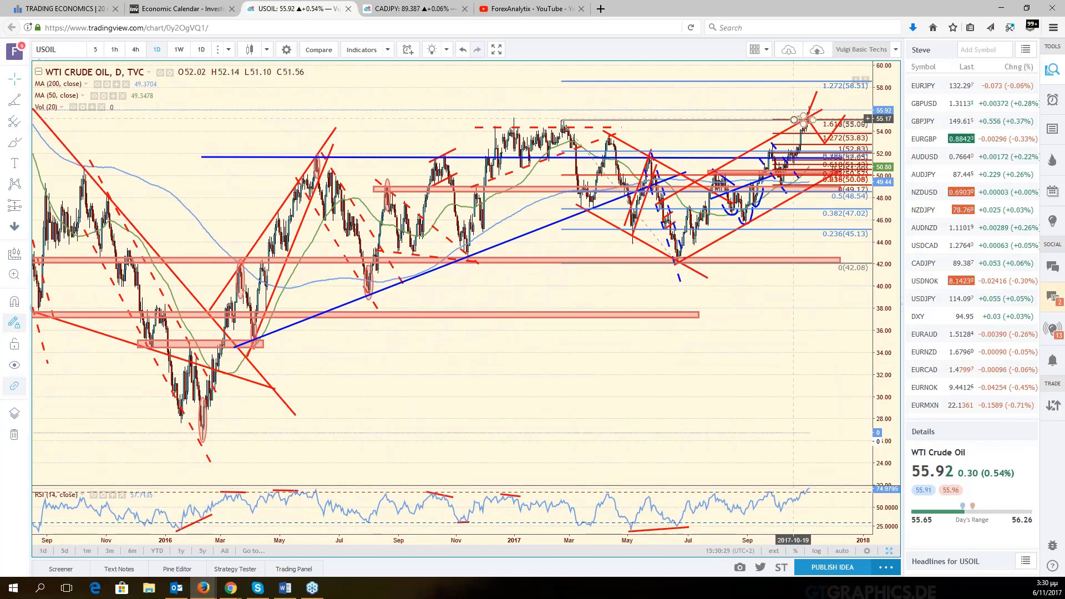
mouse_move(793, 119)
mouse_down()
mouse_move(755, 124)
mouse_move(736, 144)
mouse_move(791, 122)
mouse_up()
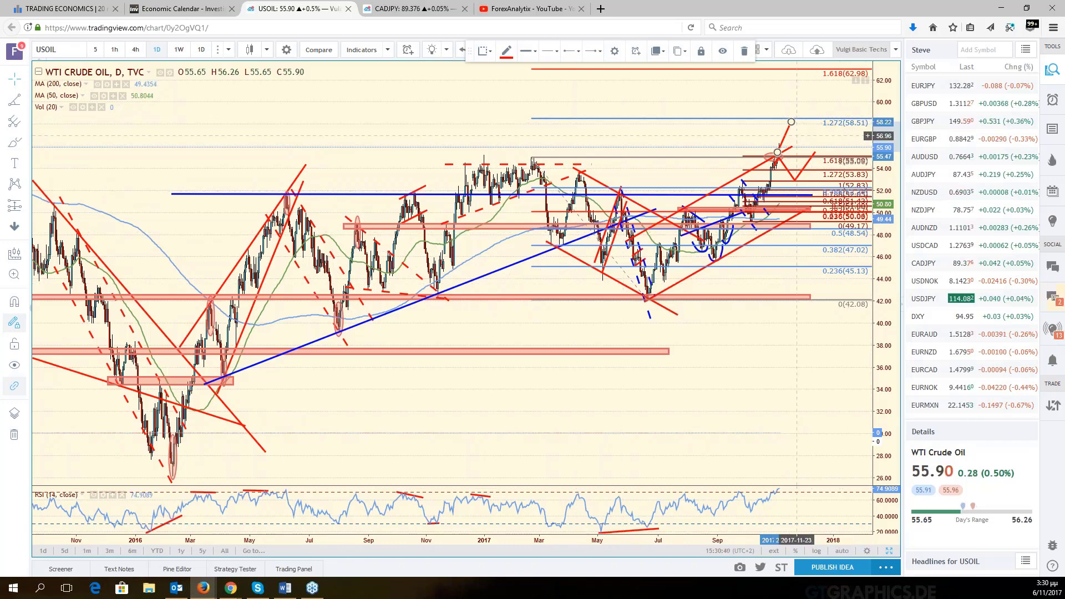
- Zoom in on WTI, auto-fit the price scale, then zoom out and shift toward earlier dates
scroll(796, 136, up, 3)
scroll(756, 158, up, 3)
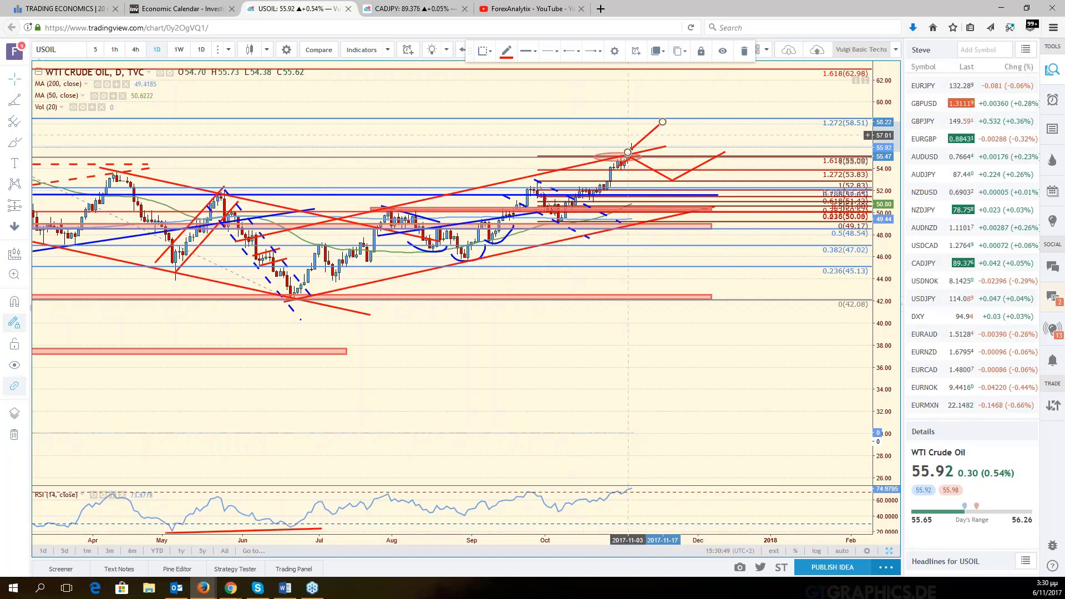
click(842, 551)
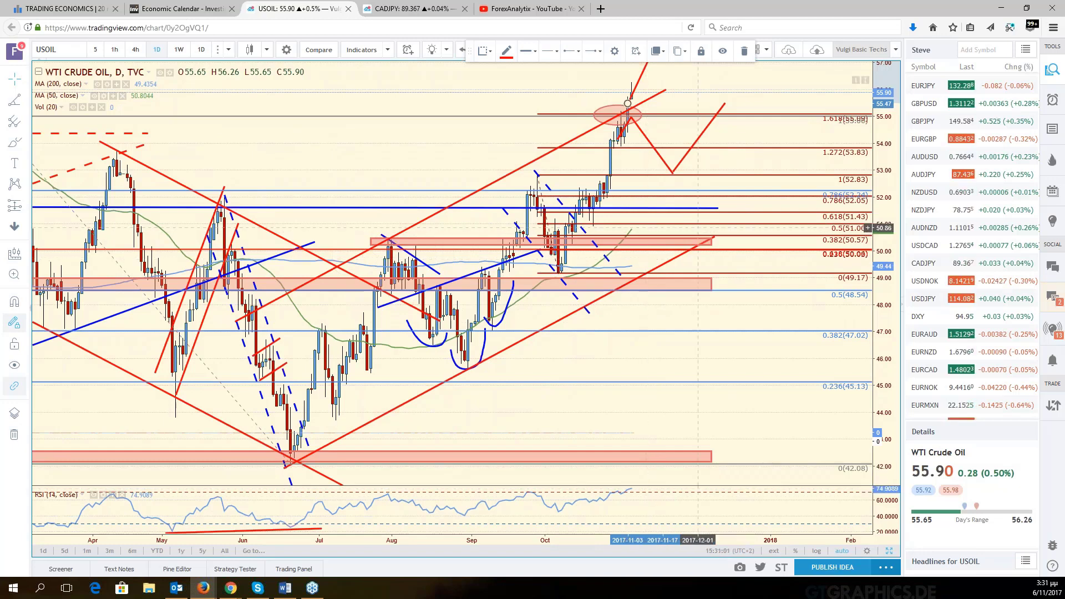
scroll(699, 228, down, 1)
scroll(699, 228, down, 1)
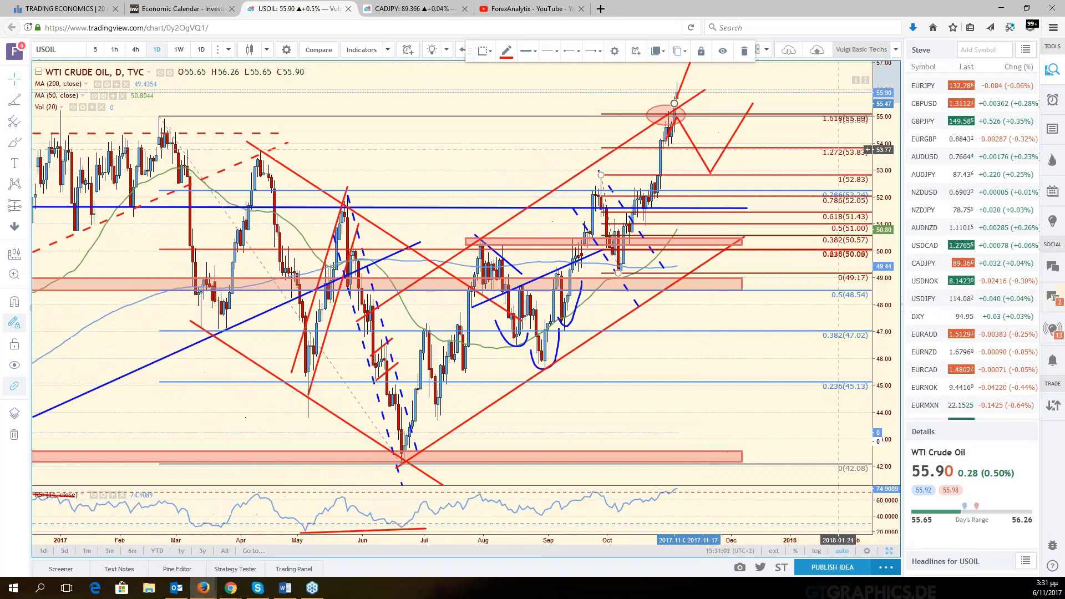
drag(753, 136, 935, 198)
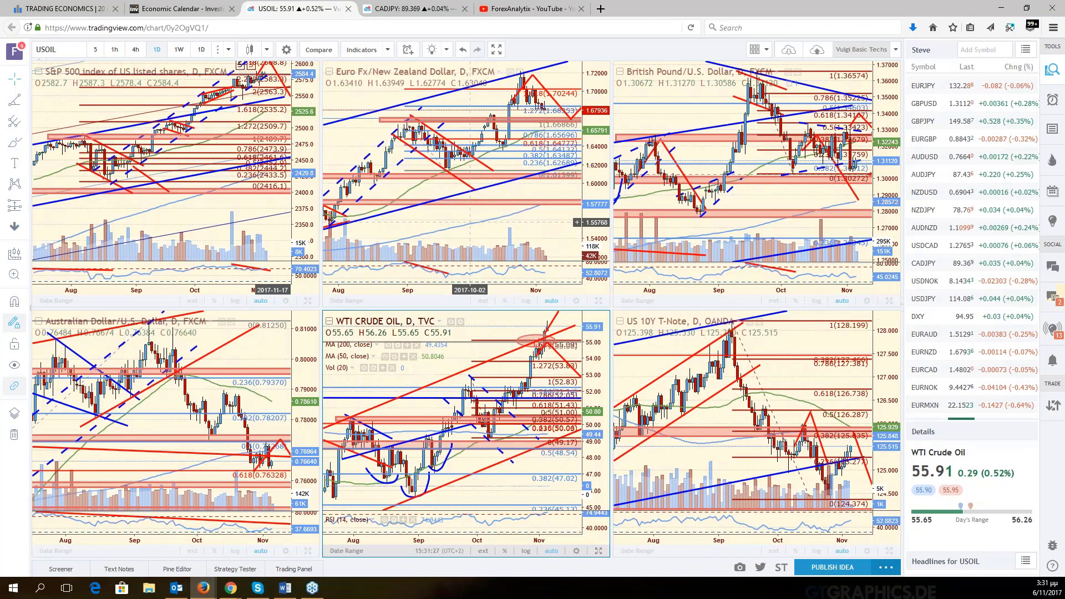
- Load EURCAD into the EUR/NZD pane and maximize that pane
click(469, 222)
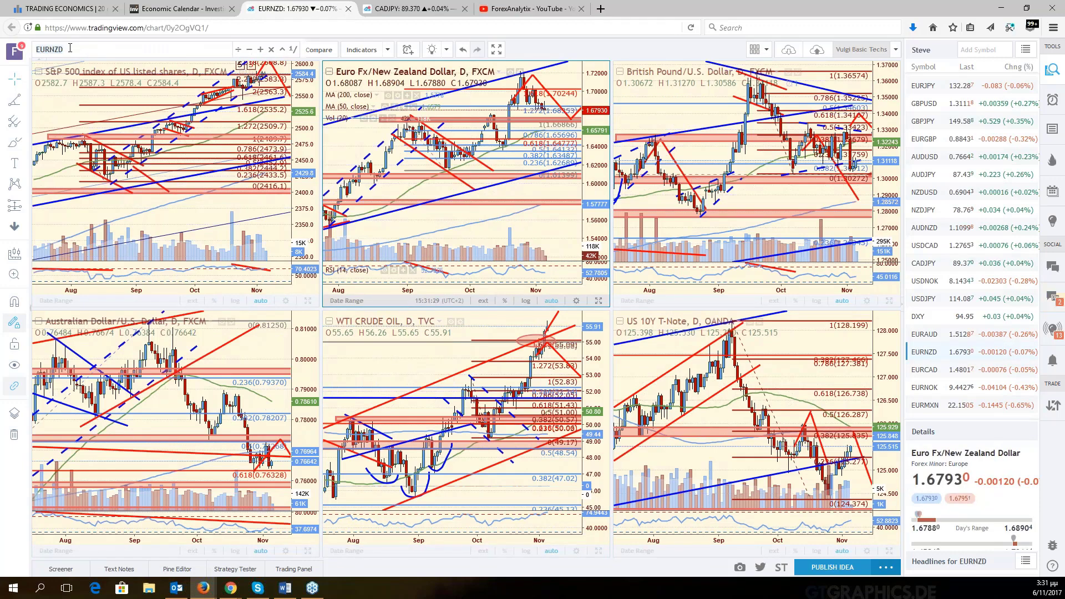
key(Down)
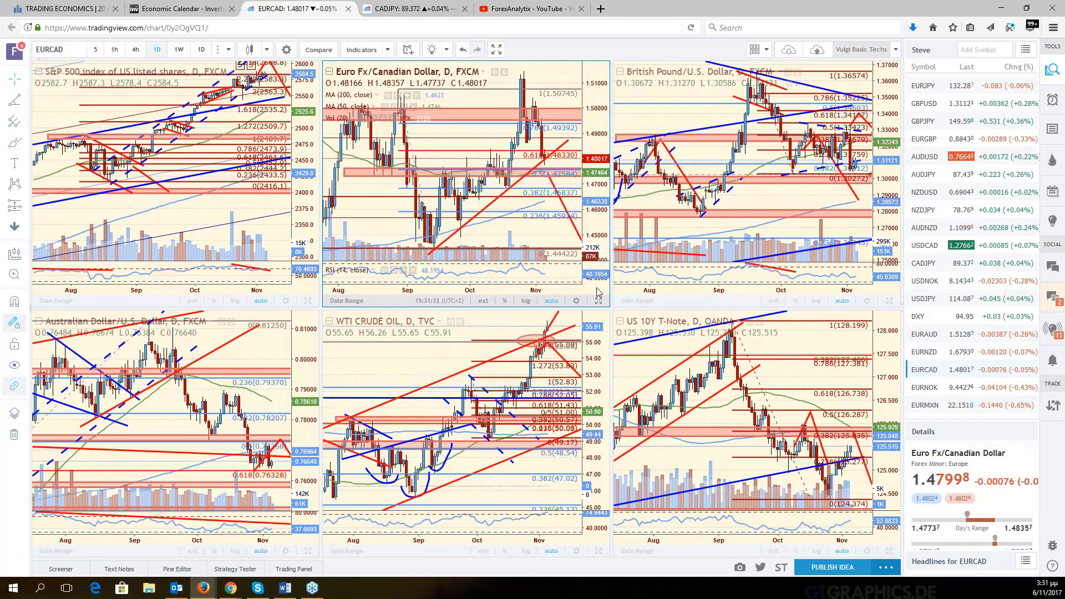
click(598, 300)
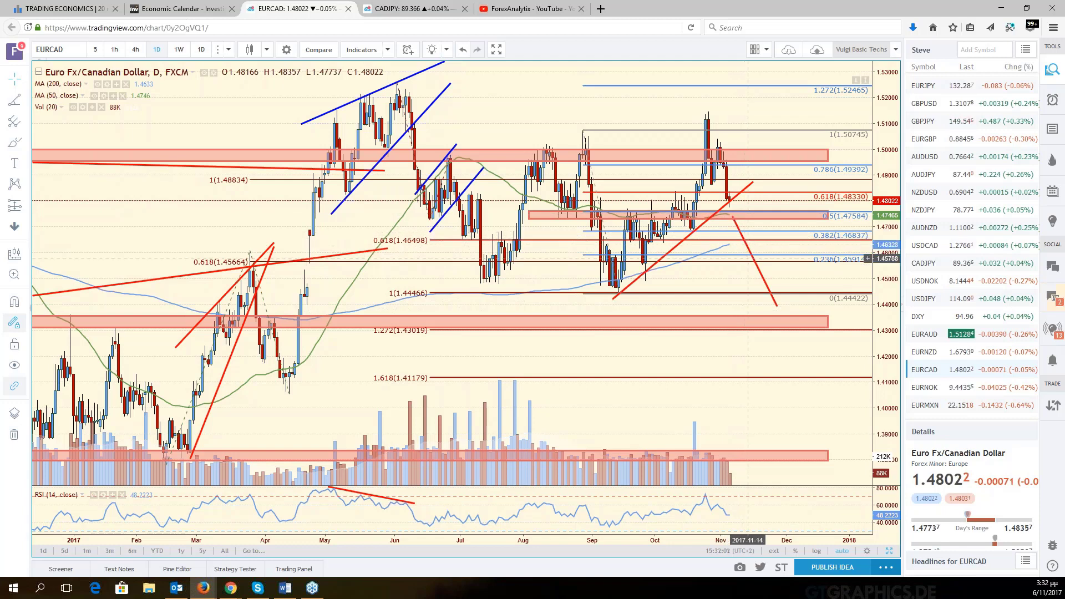
click(754, 264)
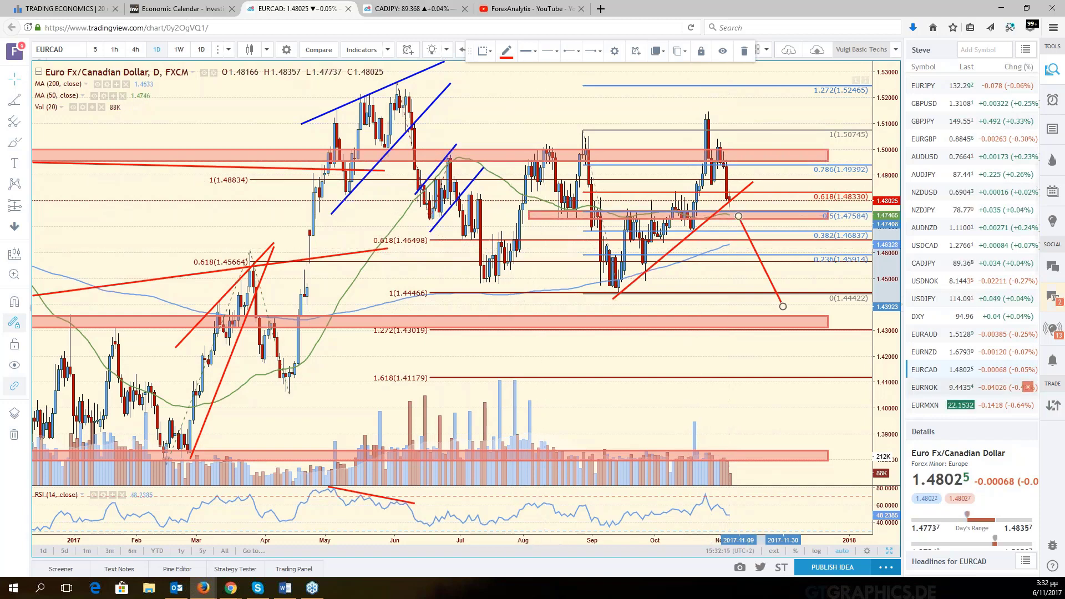
click(926, 393)
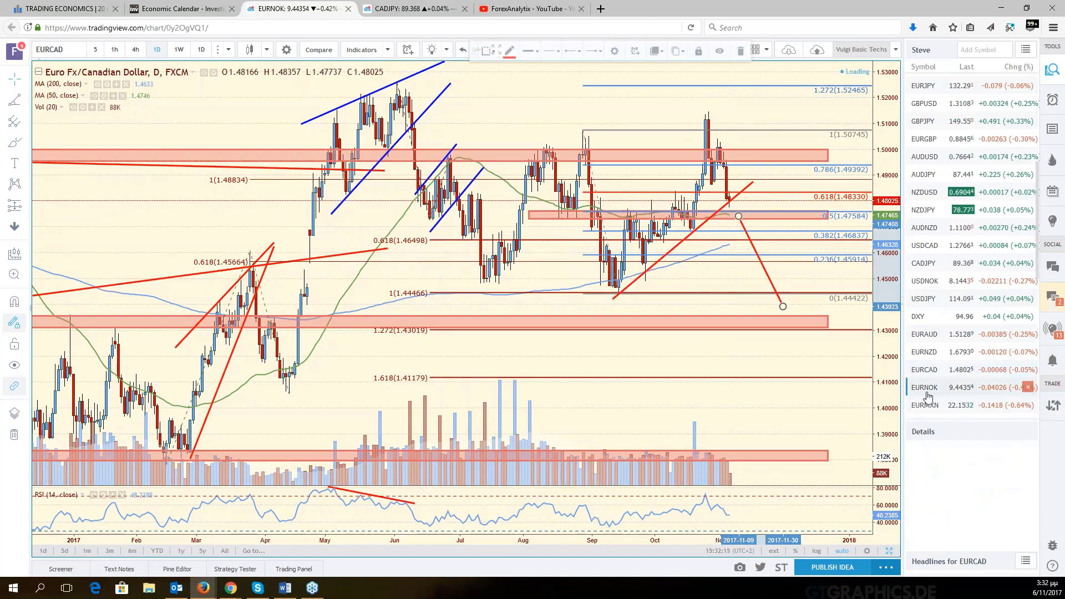
click(935, 370)
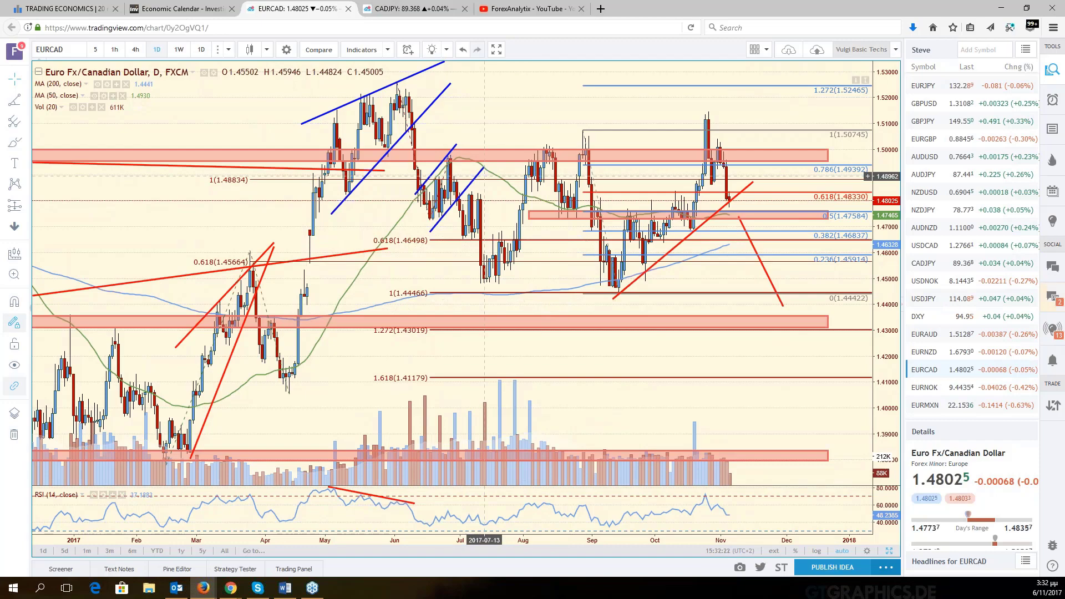
scroll(502, 291, down, 2)
scroll(502, 291, down, 1)
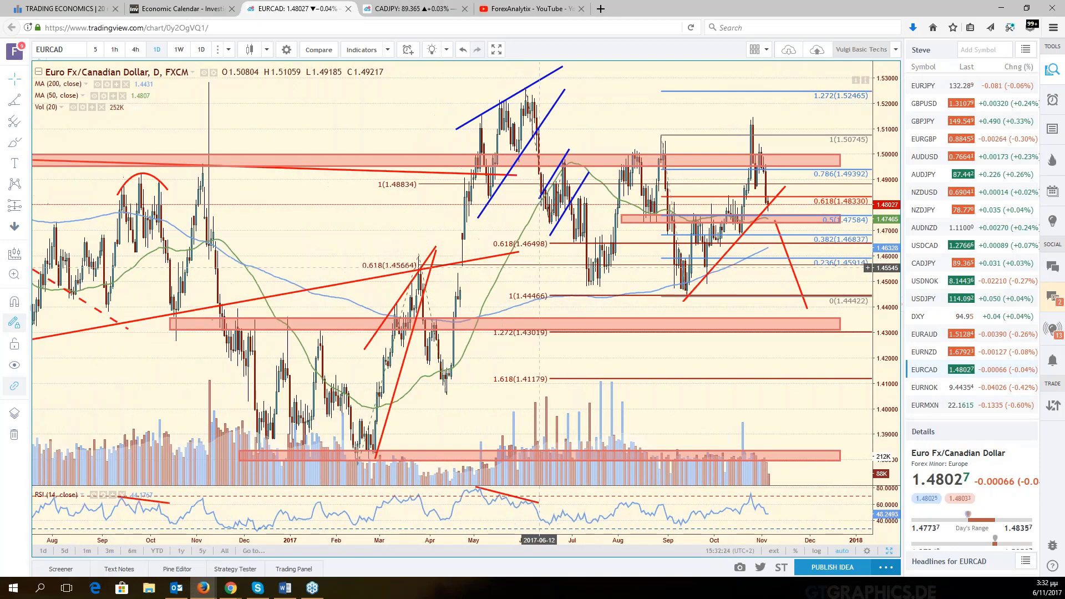
scroll(553, 258, down, 1)
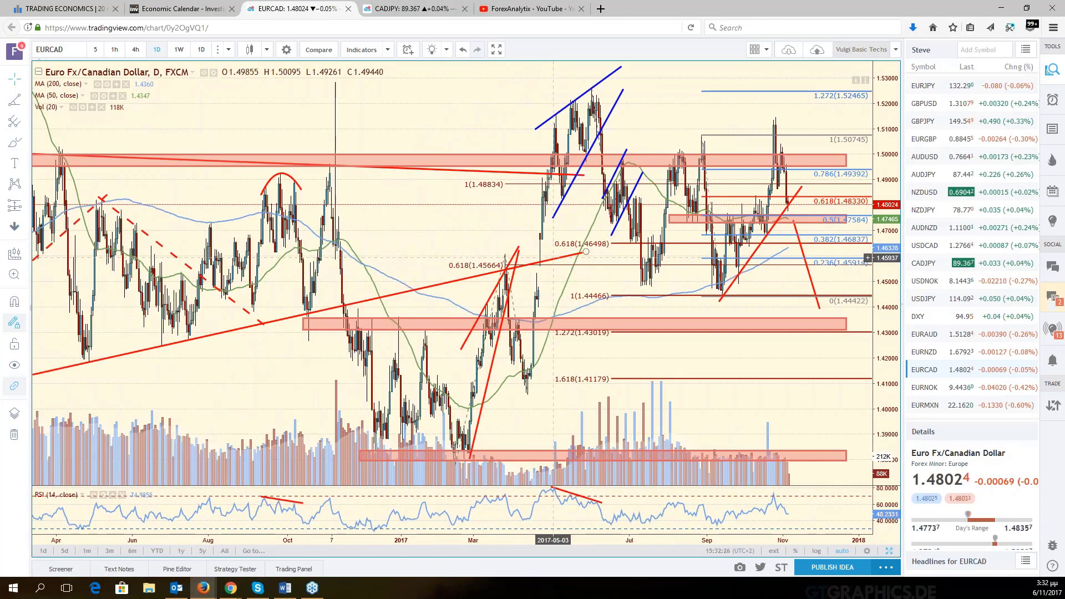
scroll(660, 282, up, 2)
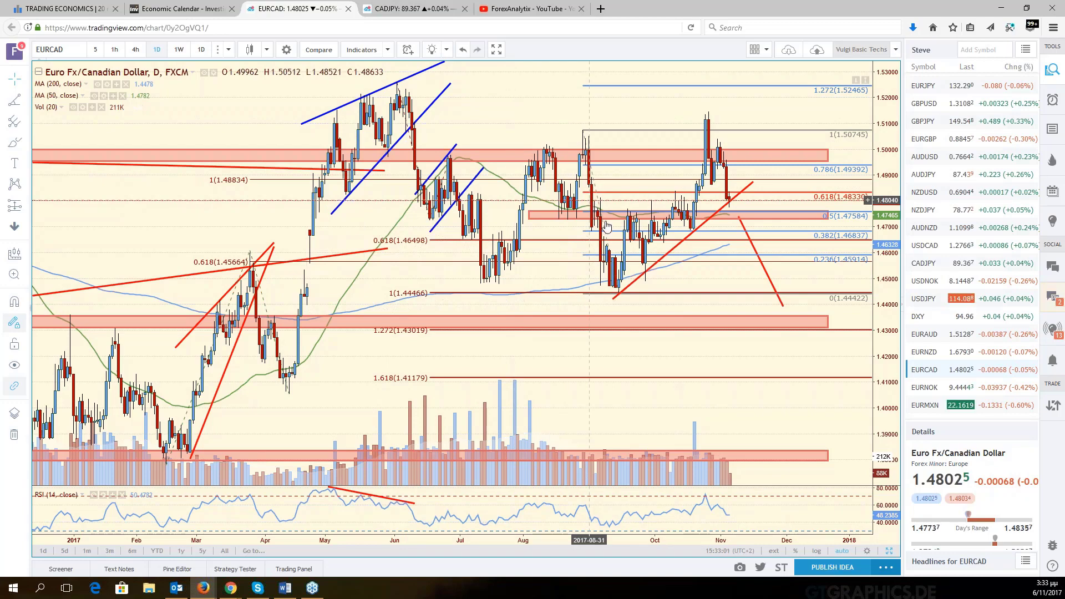
scroll(681, 246, down, 4)
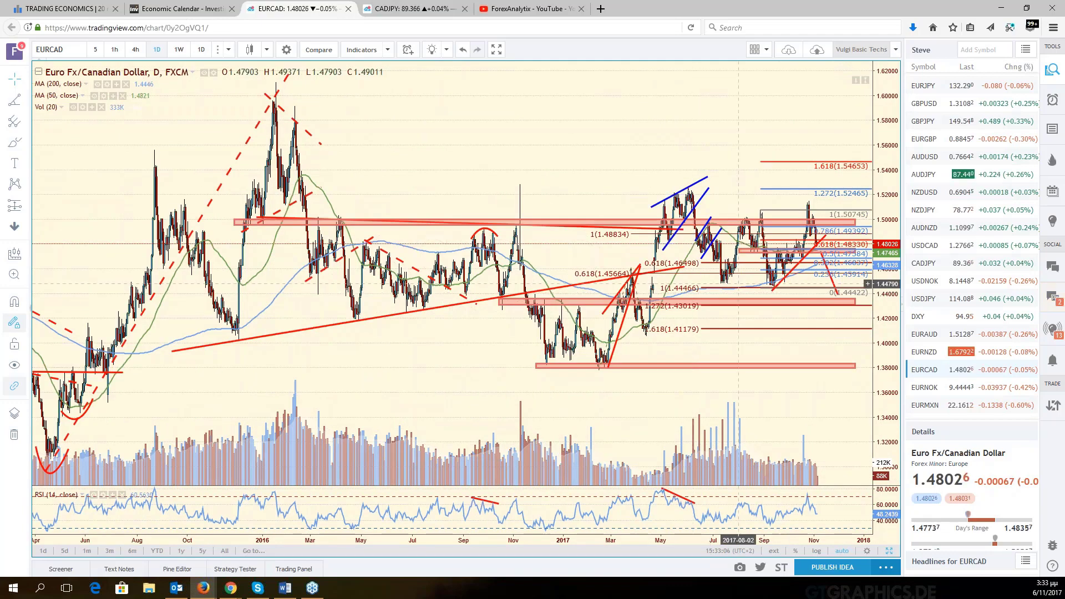
scroll(737, 284, up, 1)
scroll(738, 284, up, 2)
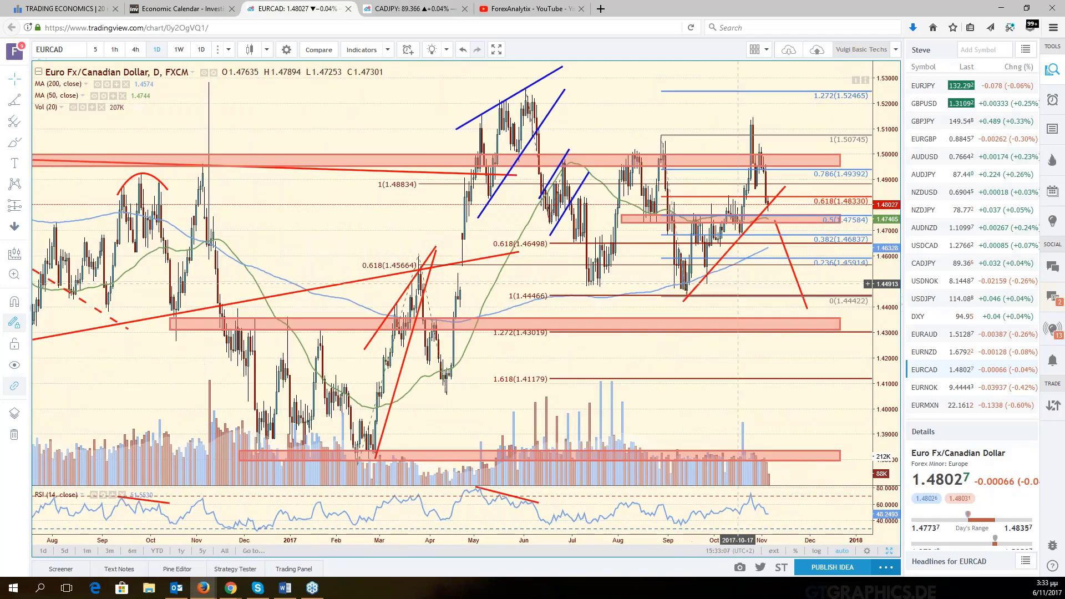
scroll(738, 284, up, 2)
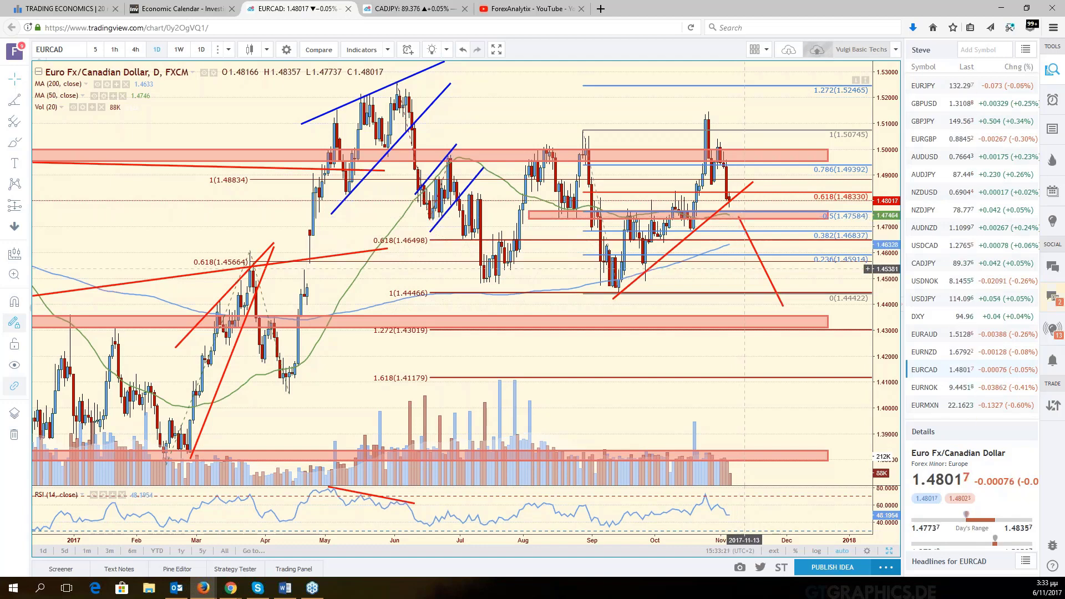
- Shift the EUR/CAD view, then load EURNZD and nudge it toward later bars
drag(745, 269, 877, 281)
click(927, 352)
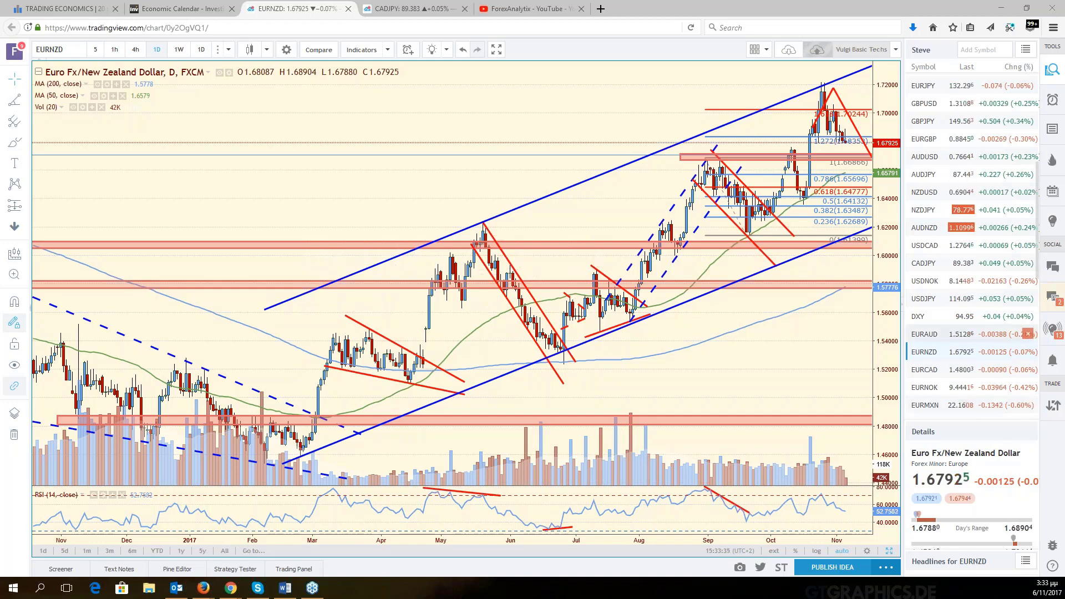
drag(836, 351, 779, 333)
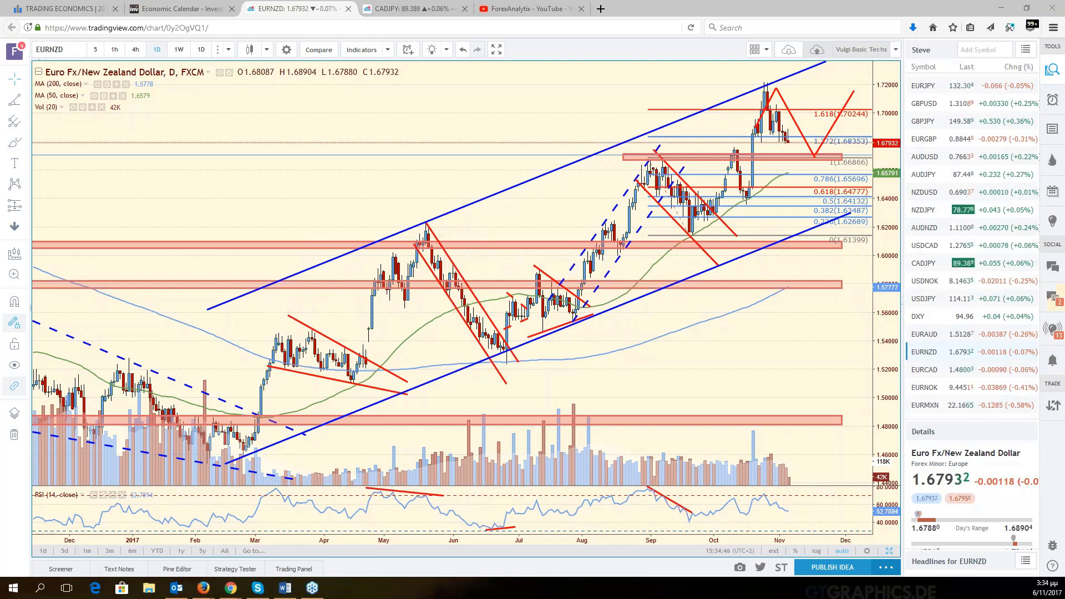
- Restore the six-chart grid and load JPN225 into the S&P 500 pane
click(889, 551)
click(270, 232)
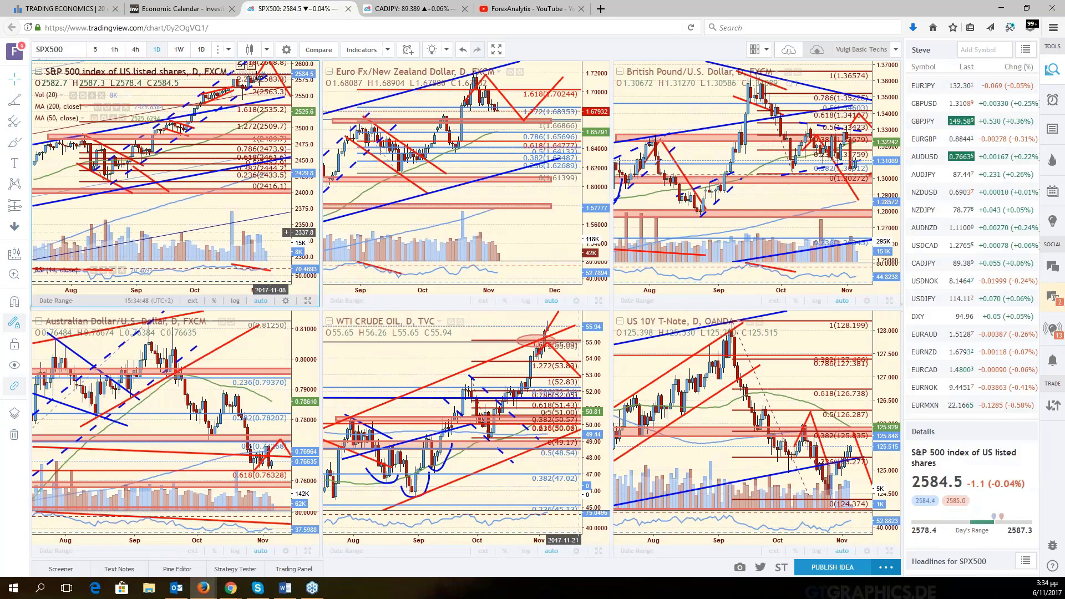
scroll(954, 212, up, 5)
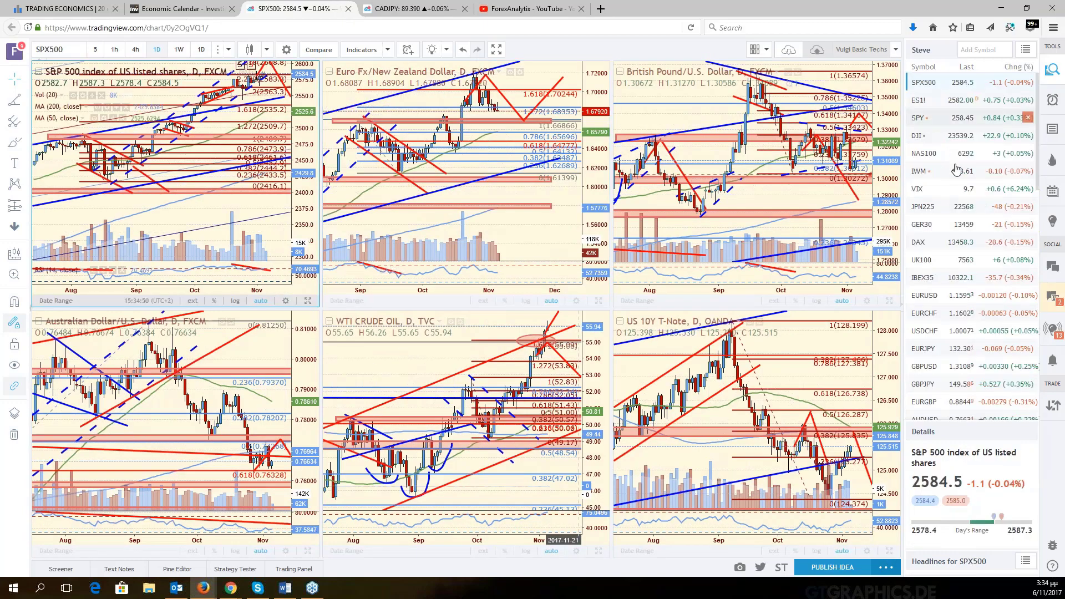
click(954, 212)
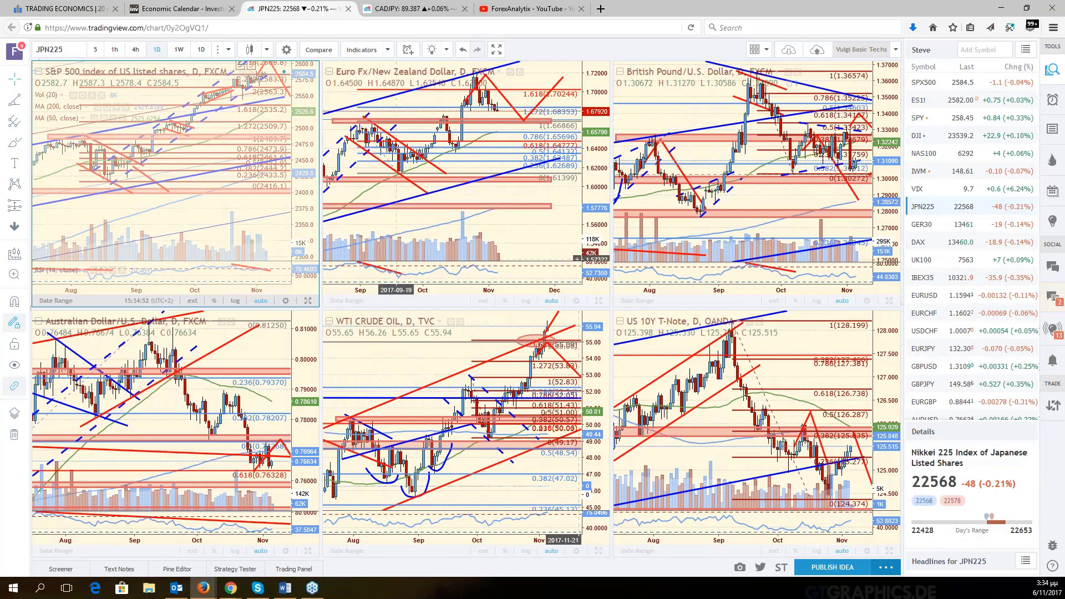
click(308, 300)
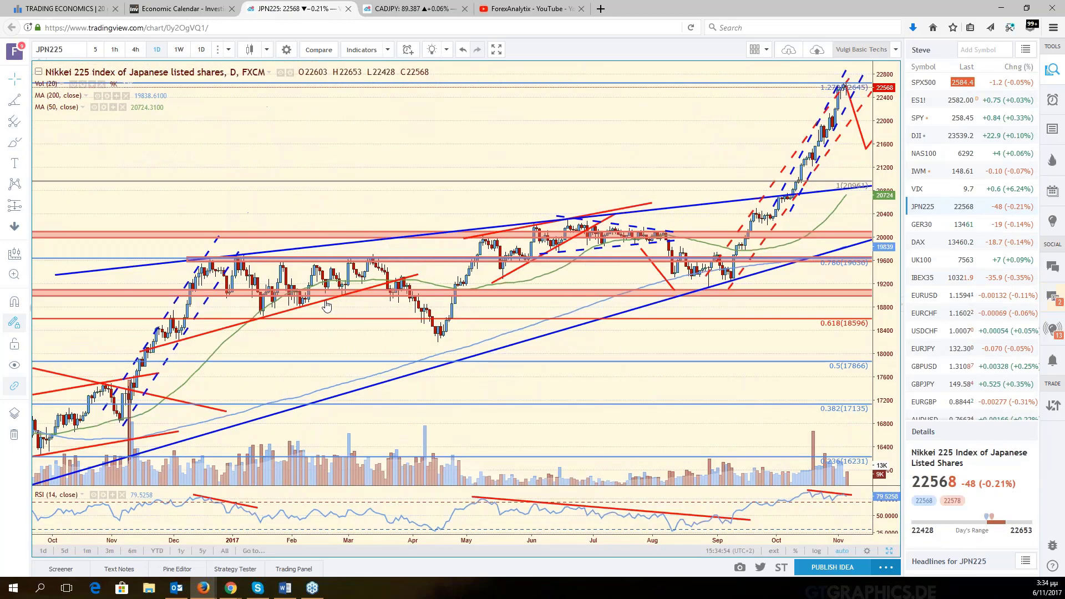
drag(770, 338, 731, 338)
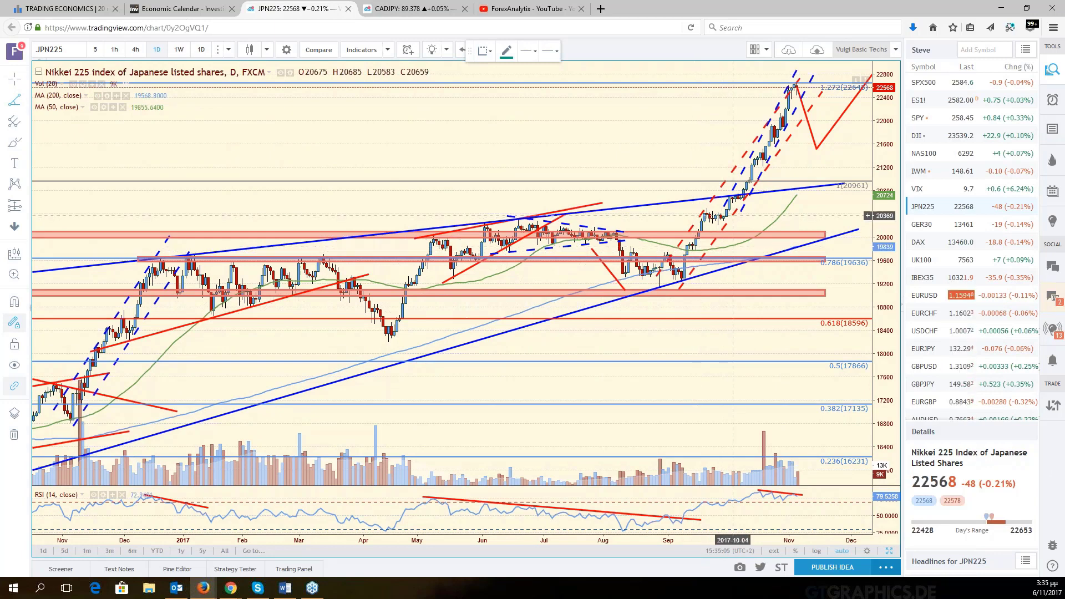
click(732, 214)
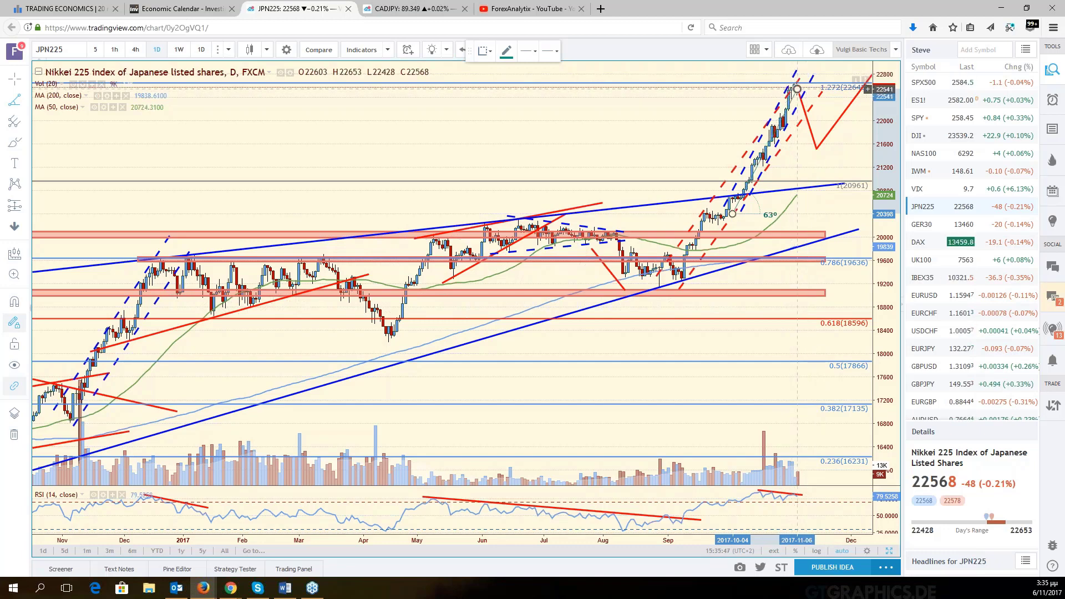
key(Escape)
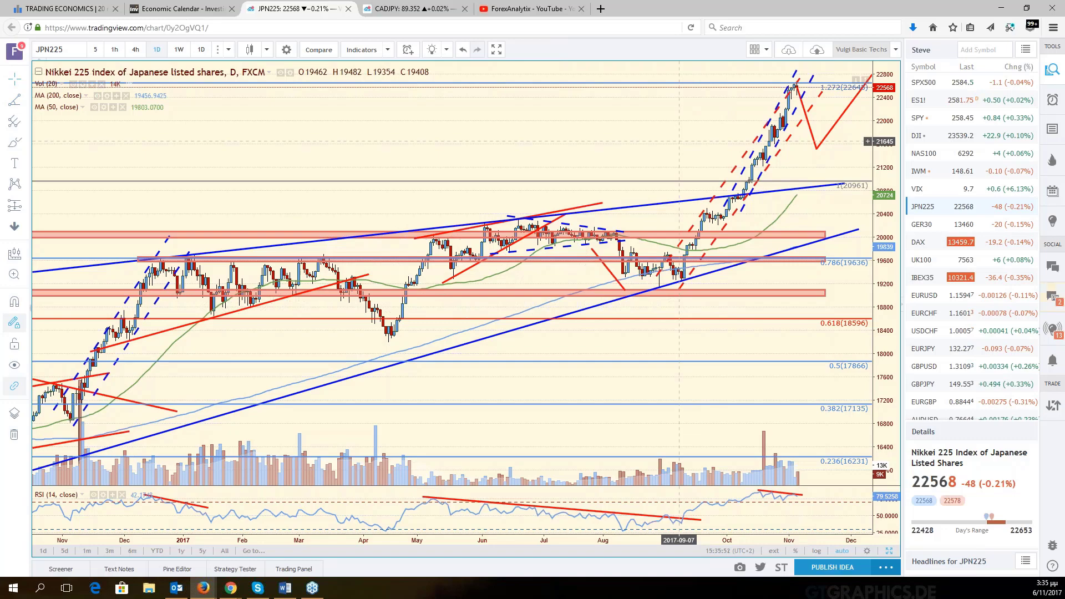
scroll(680, 142, down, 2)
scroll(680, 142, down, 1)
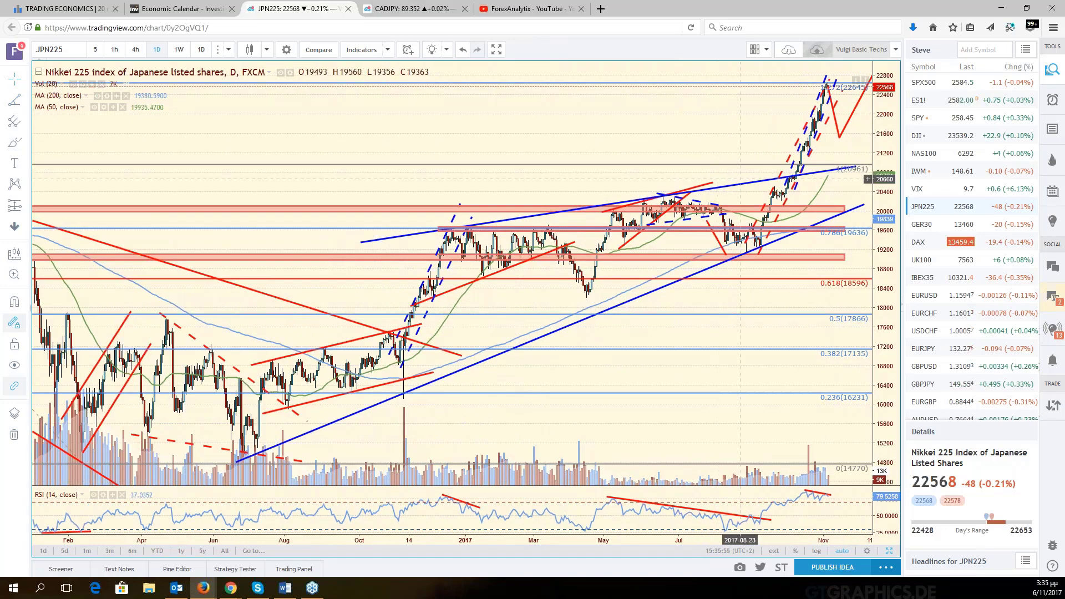
scroll(740, 179, up, 1)
scroll(740, 179, up, 2)
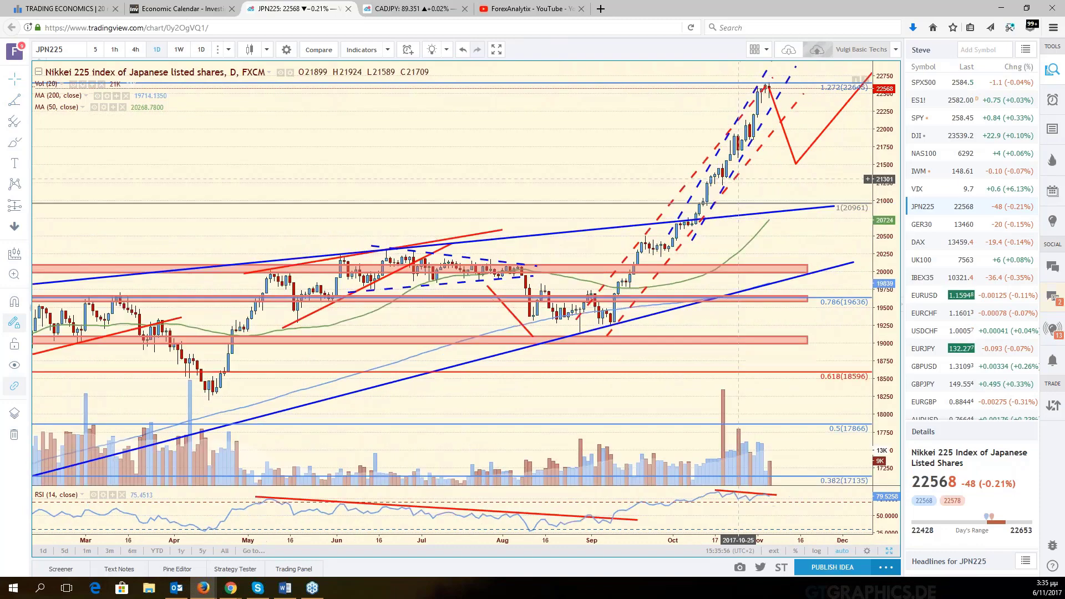
scroll(737, 179, down, 1)
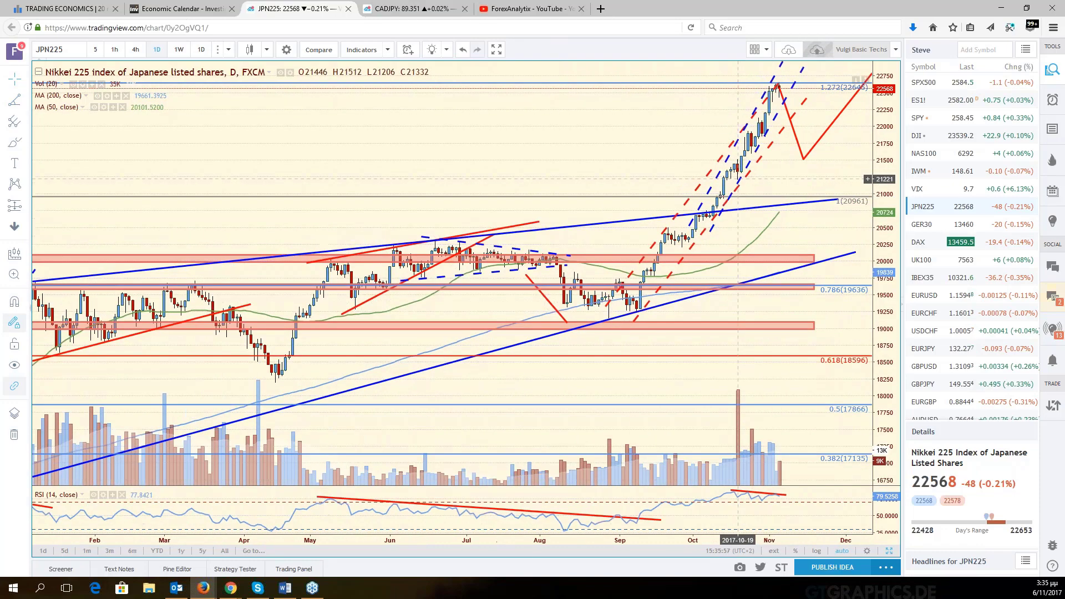
scroll(737, 179, up, 1)
scroll(739, 178, up, 2)
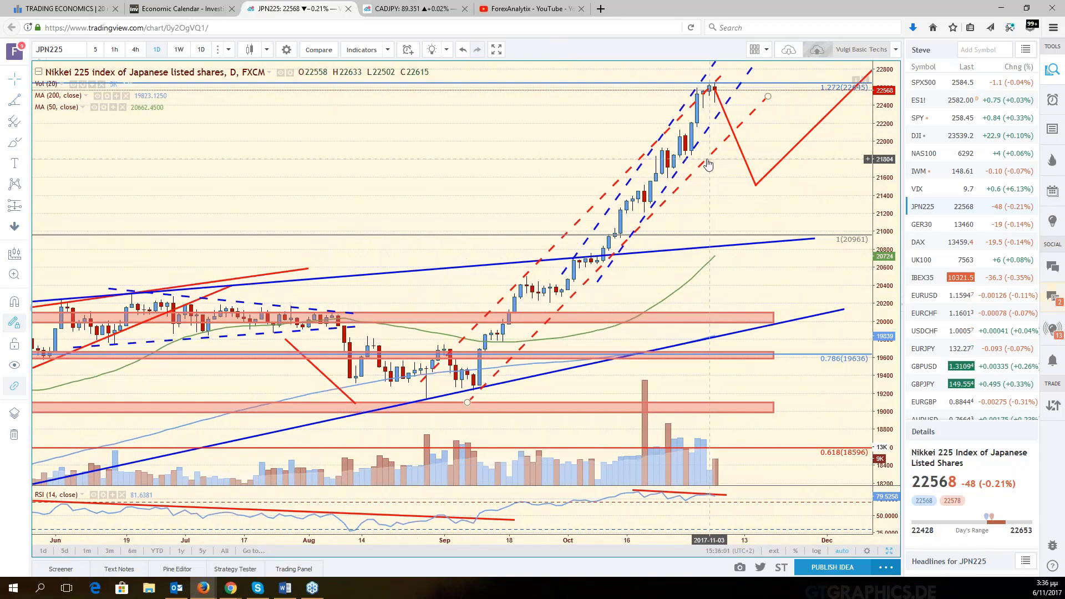
scroll(708, 164, down, 2)
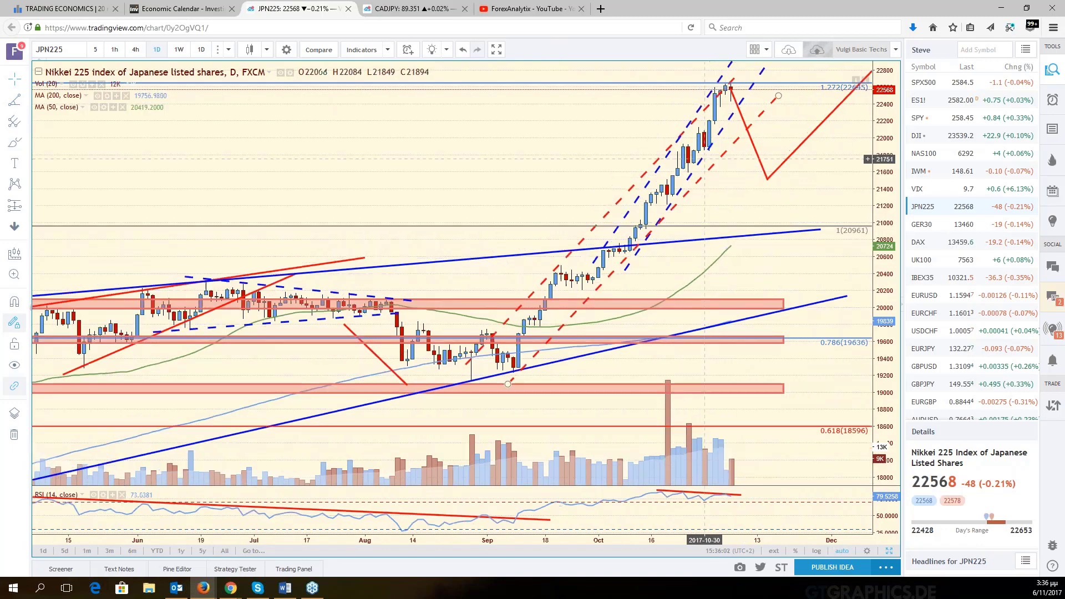
scroll(707, 159, down, 1)
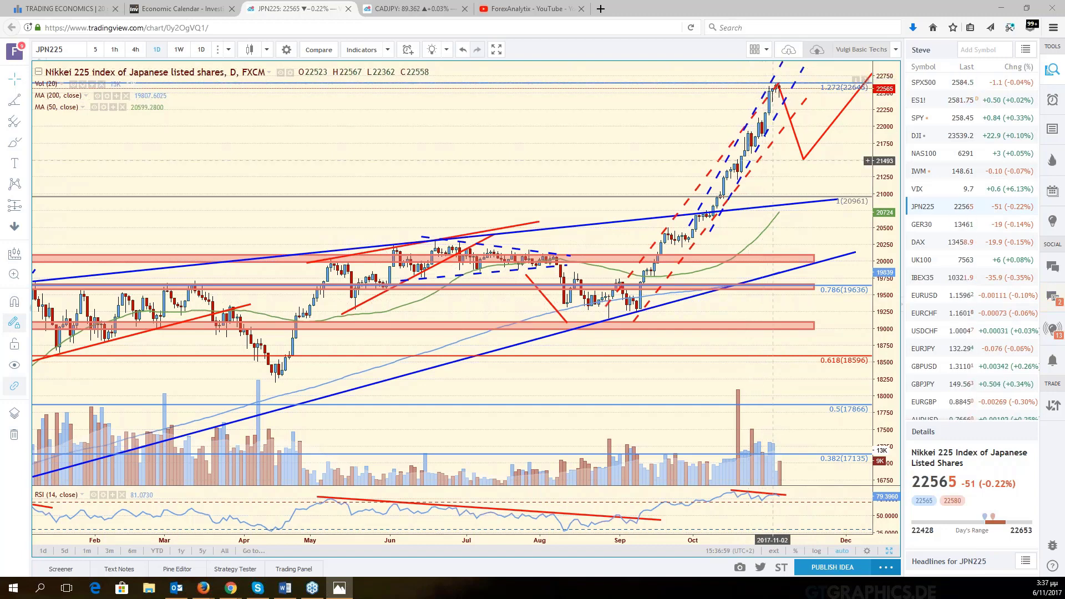
scroll(773, 160, down, 5)
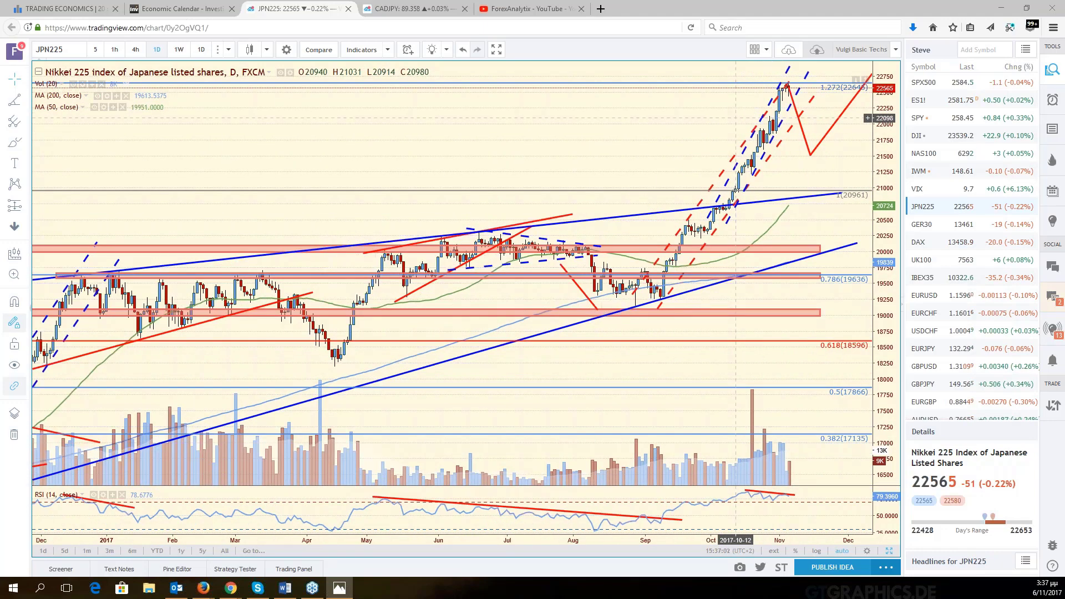
scroll(735, 117, down, 3)
scroll(736, 129, down, 3)
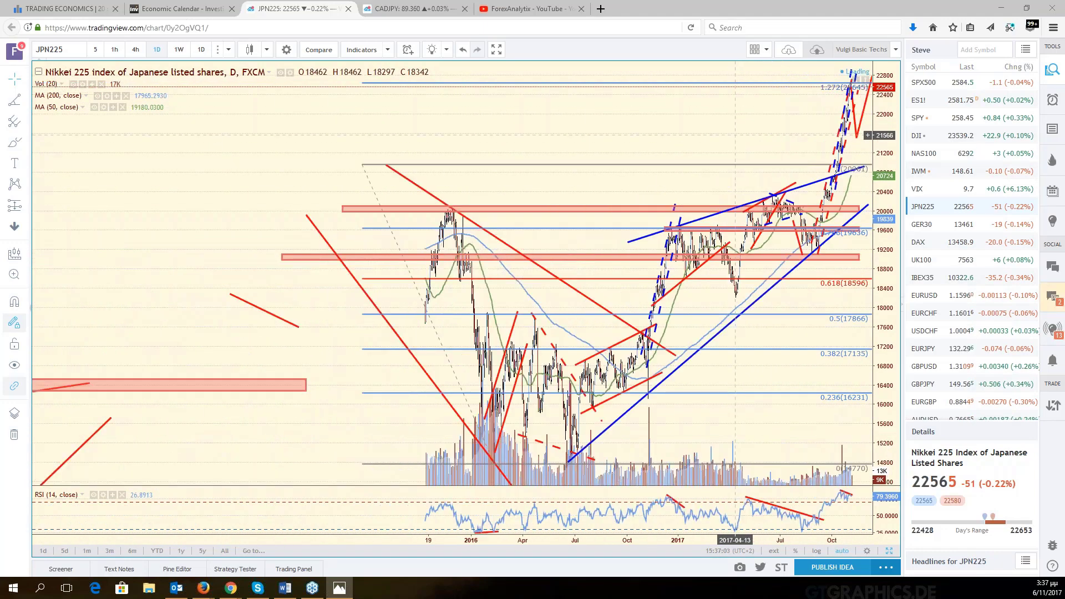
scroll(736, 135, down, 5)
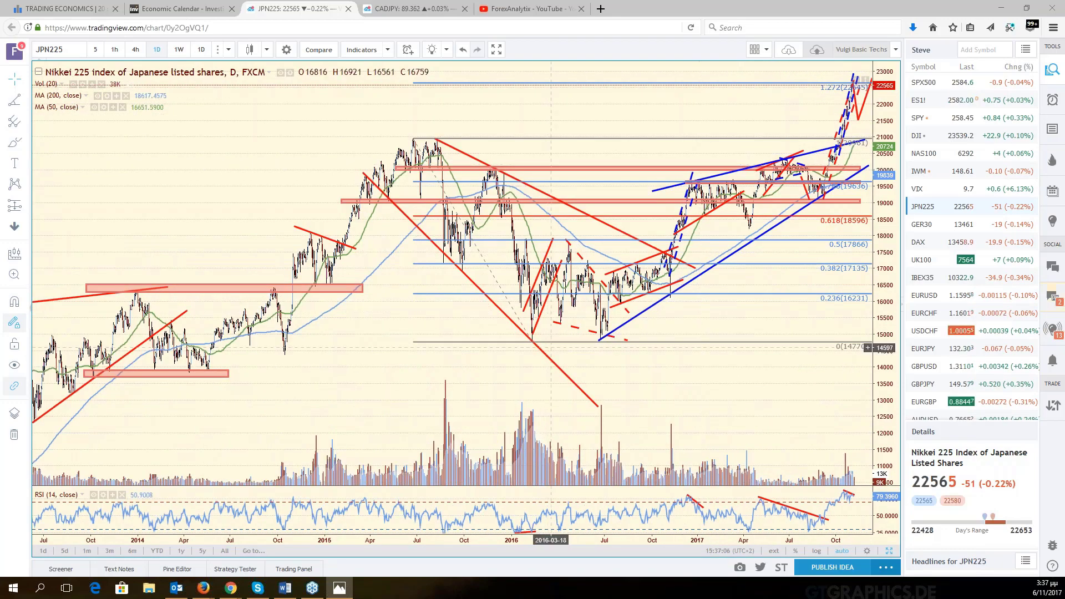
scroll(737, 301, up, 2)
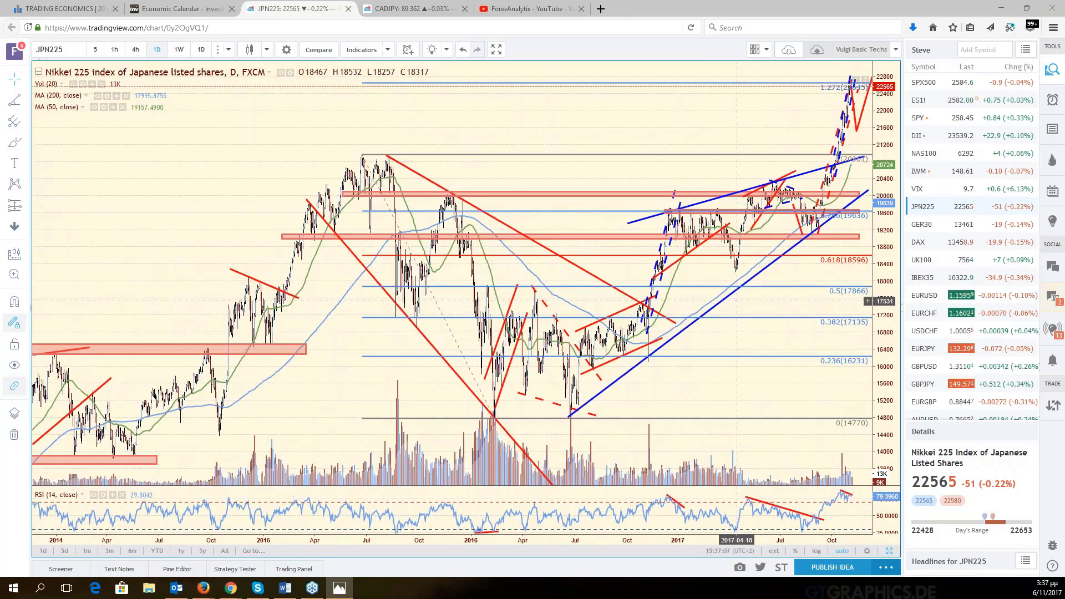
scroll(737, 301, up, 5)
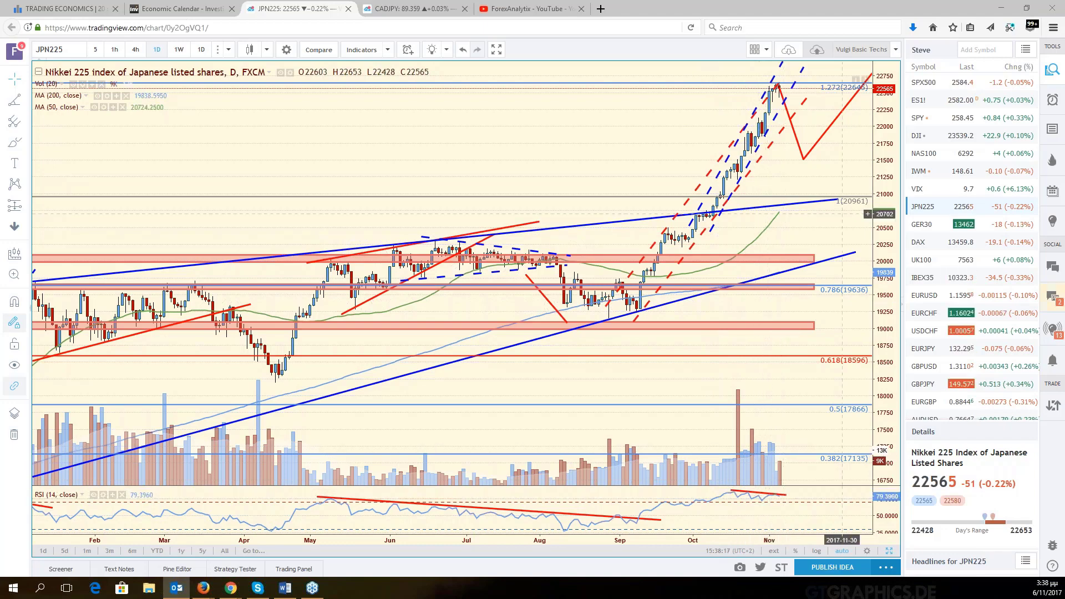
scroll(842, 214, down, 2)
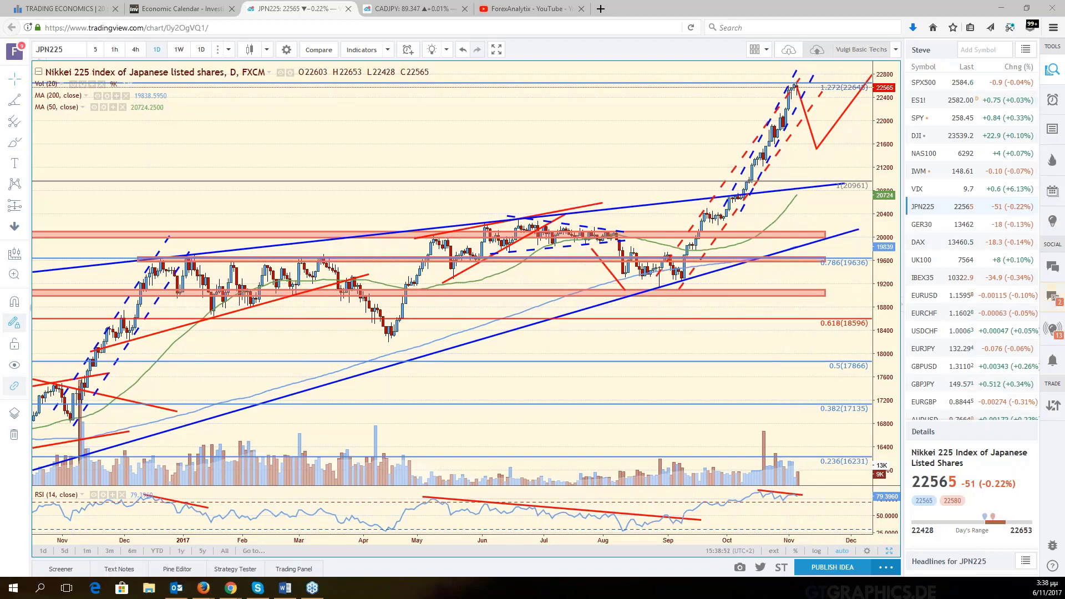
- Load GBPAUD into the GBP/USD pane, maximize it and pan to leave room for future dates
click(887, 552)
click(804, 250)
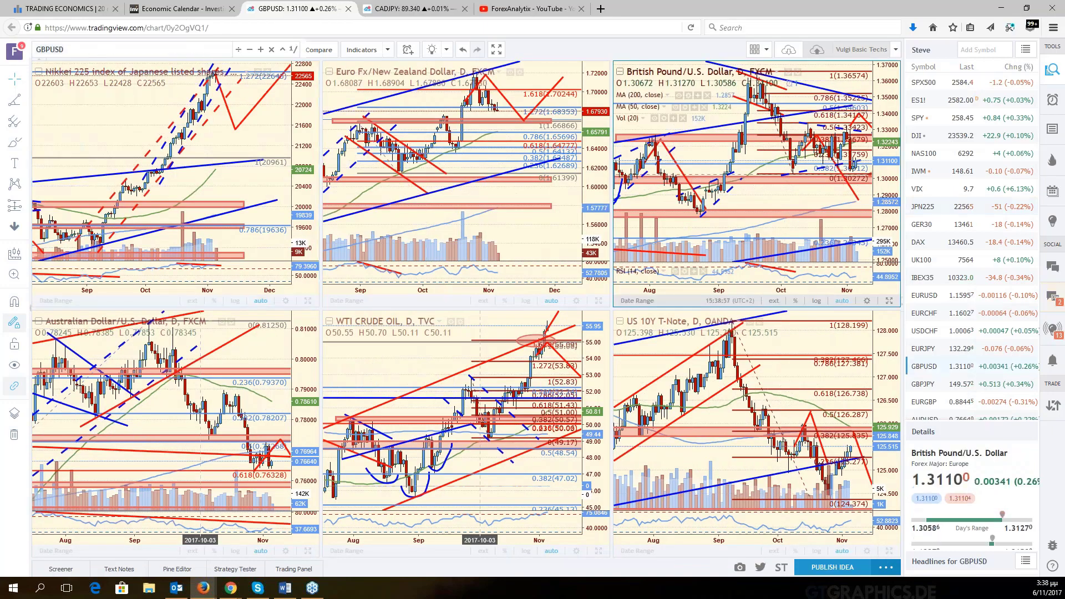
text(GBPAUD)
key(Return)
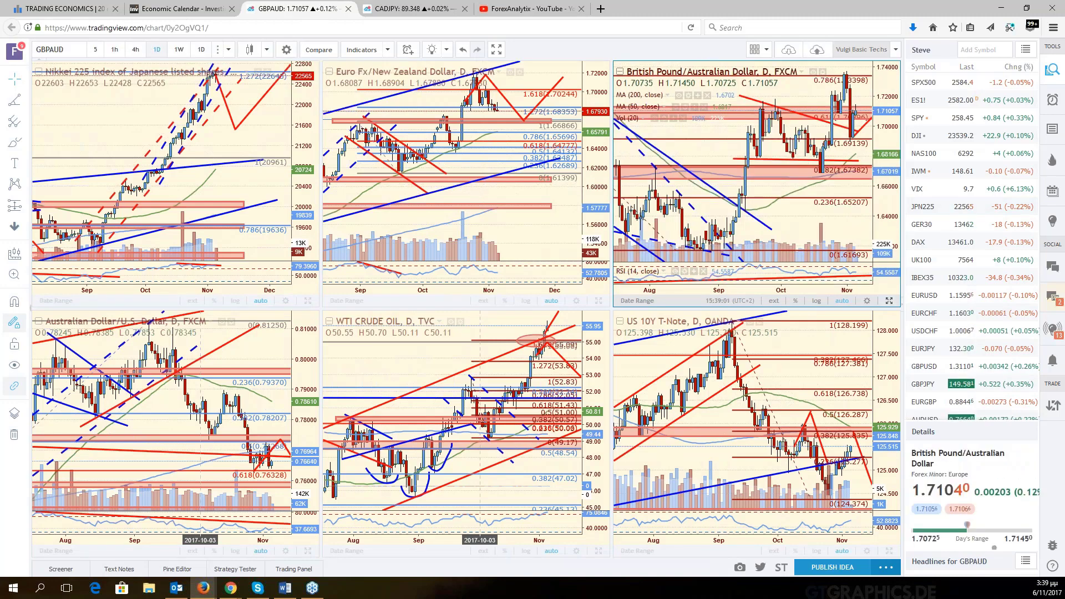
key(alt+Return)
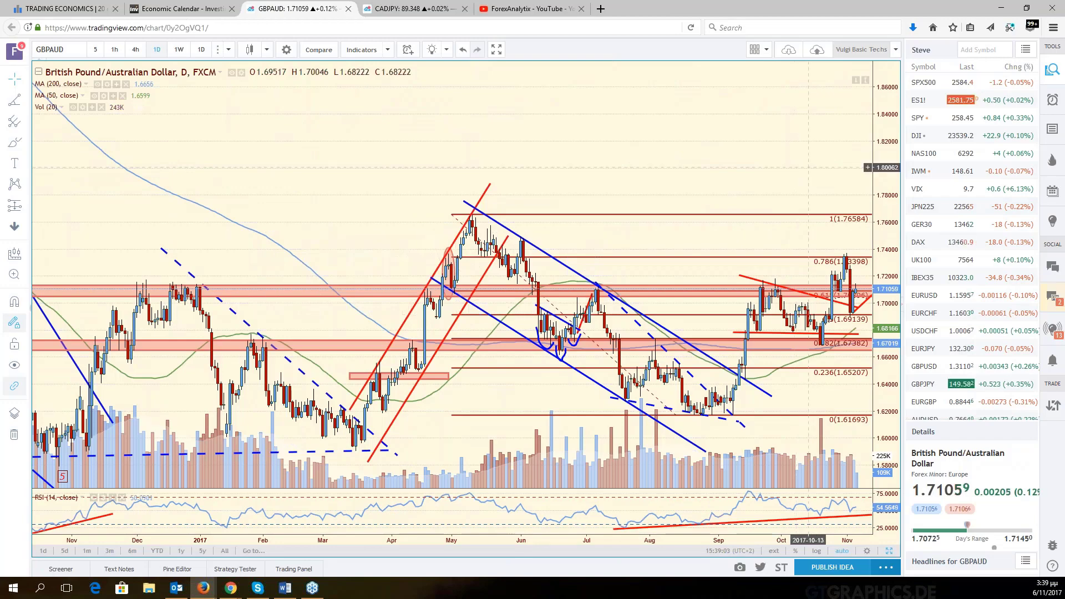
drag(808, 167, 703, 233)
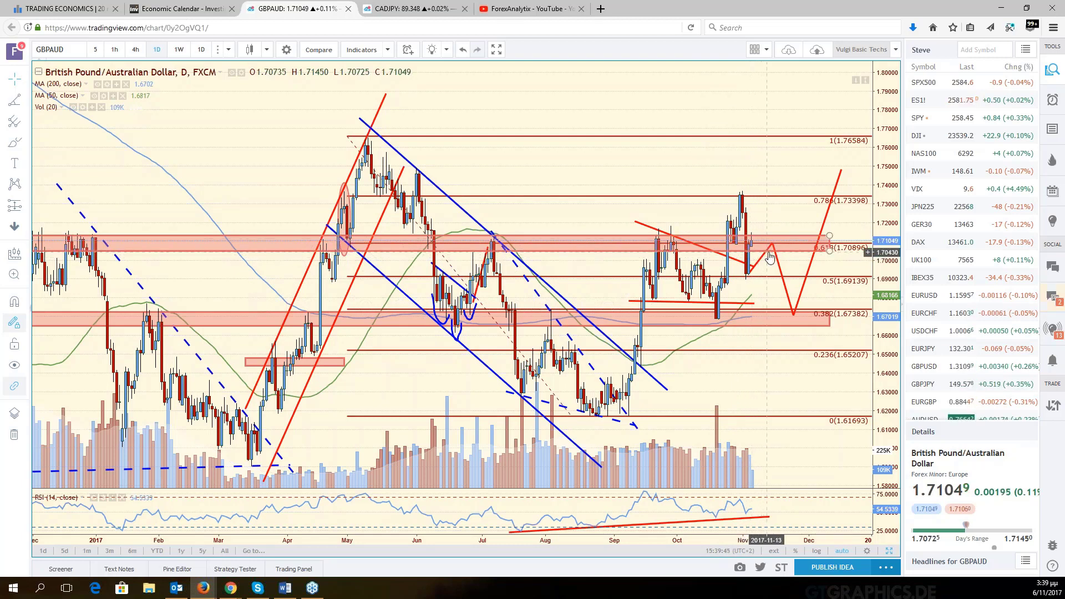
click(769, 249)
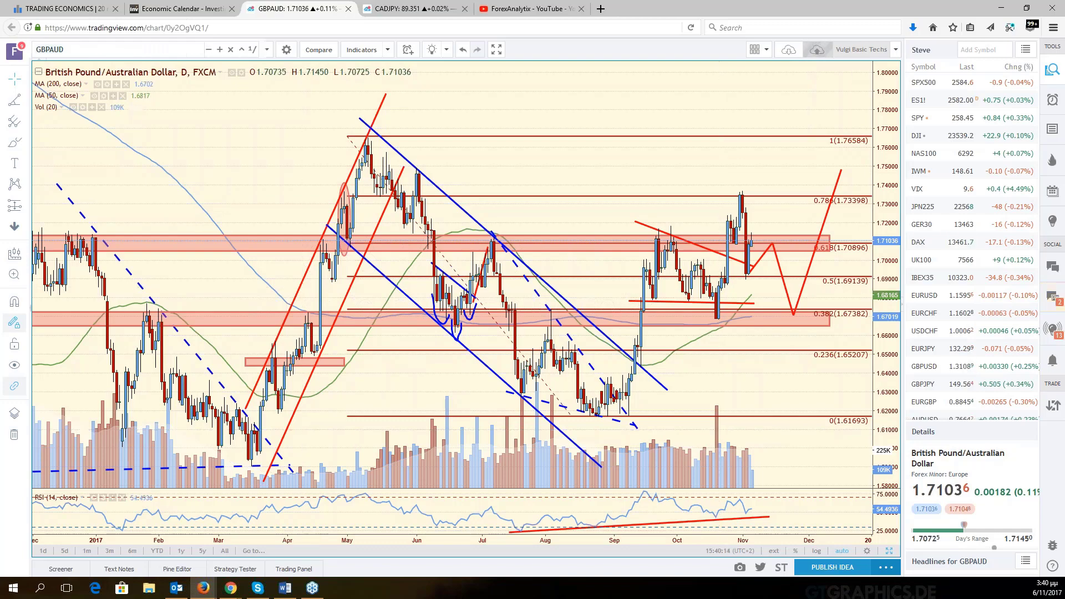
- Load GBPNZD in place of GBPAUD and zoom around its daily chart
text(GBP)
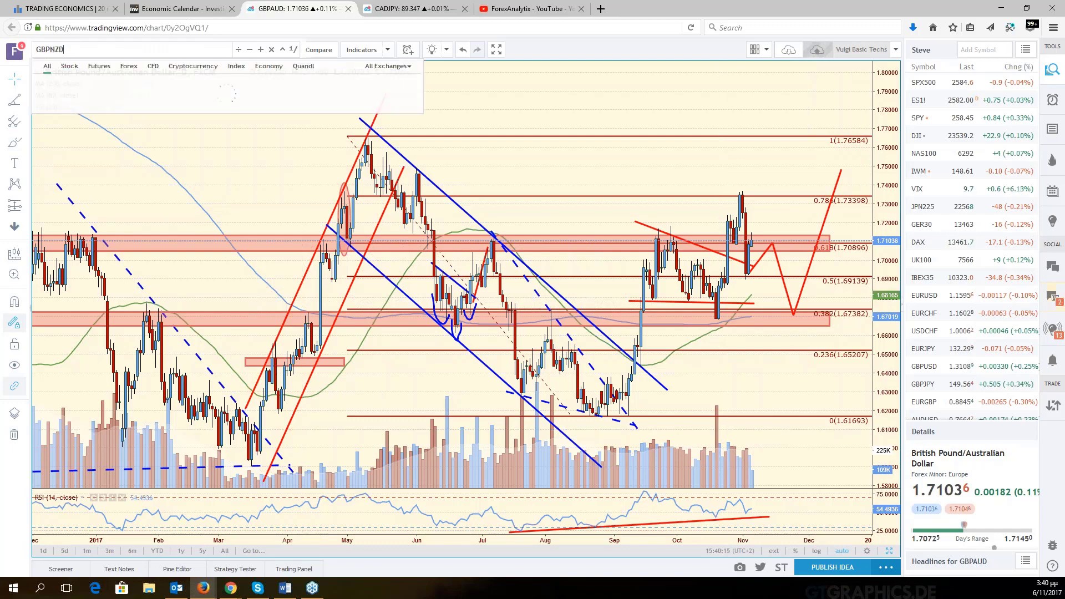
text(NZD)
key(Return)
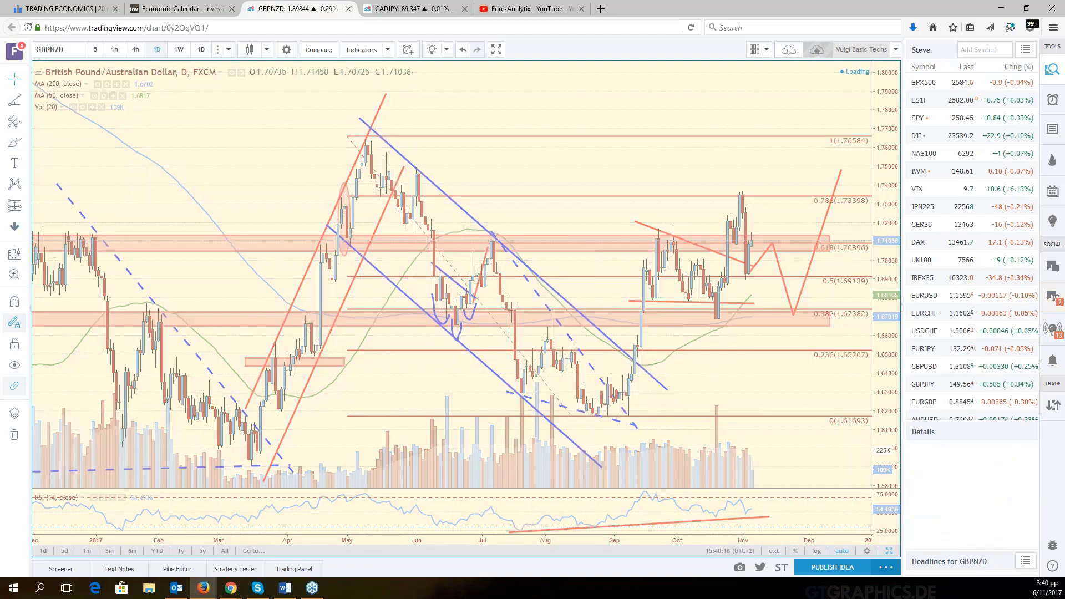
scroll(776, 256, down, 3)
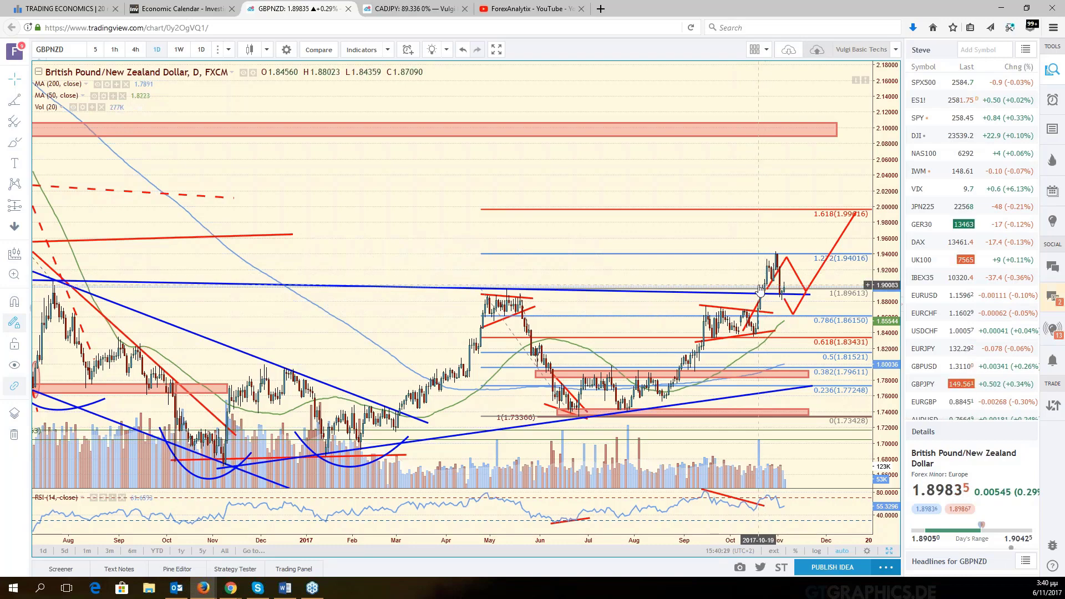
scroll(758, 285, down, 5)
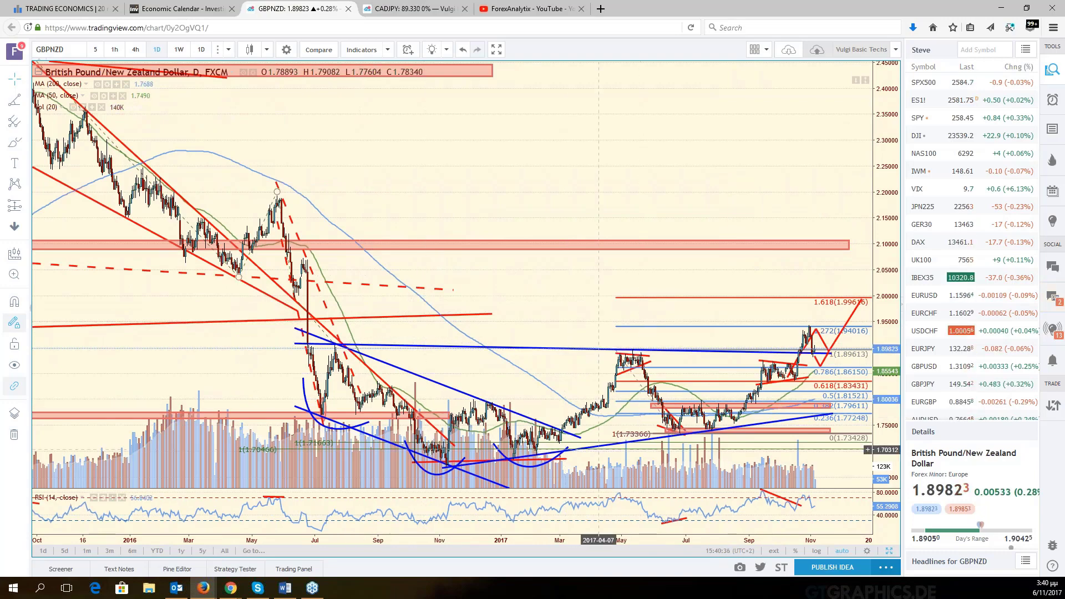
scroll(721, 405, up, 3)
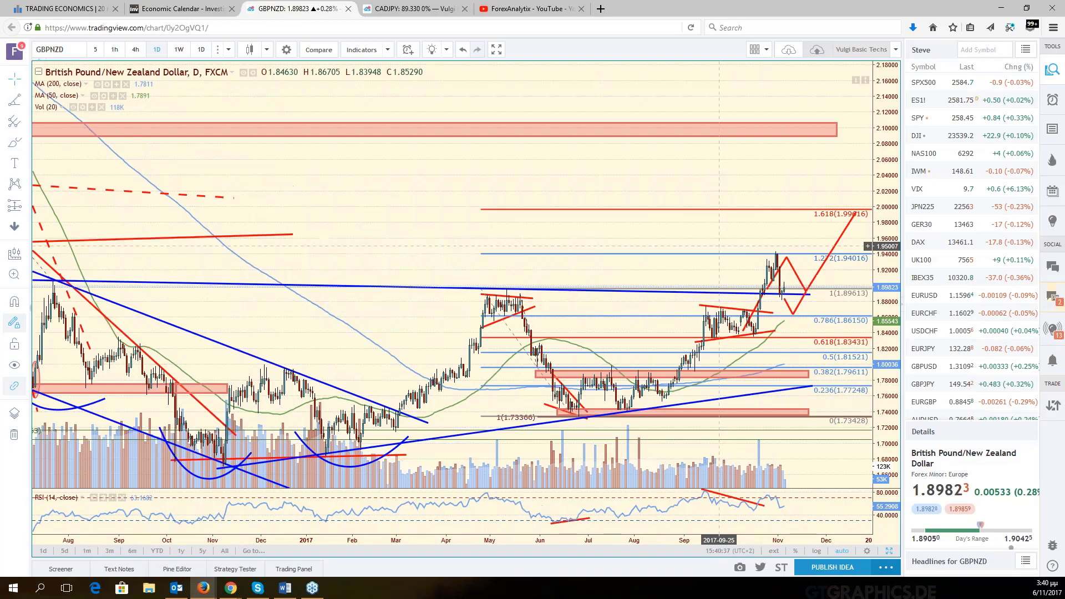
scroll(721, 251, up, 3)
scroll(721, 253, down, 2)
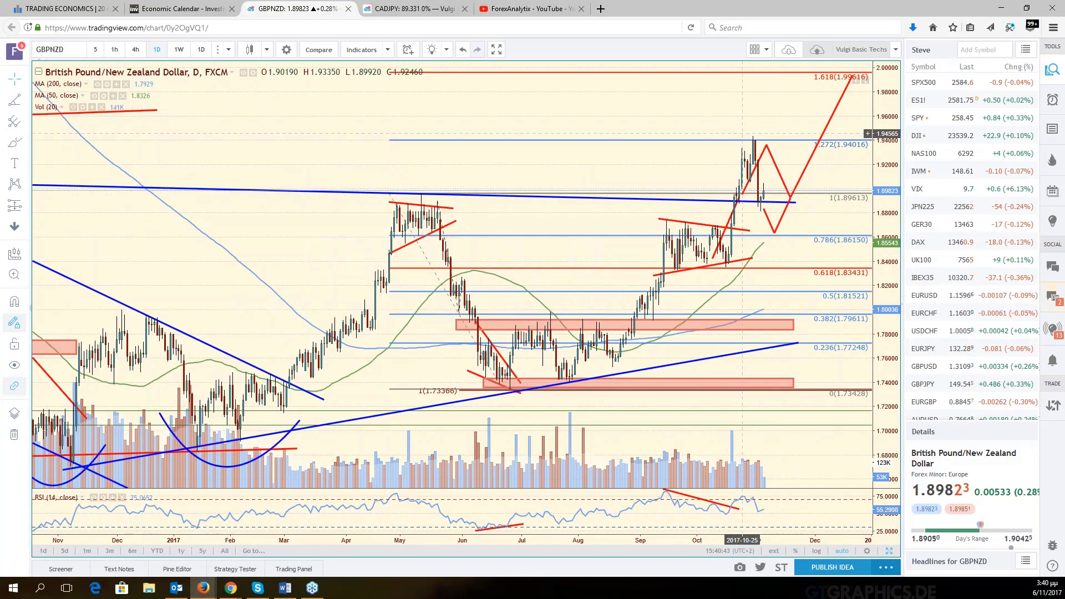
scroll(755, 157, up, 2)
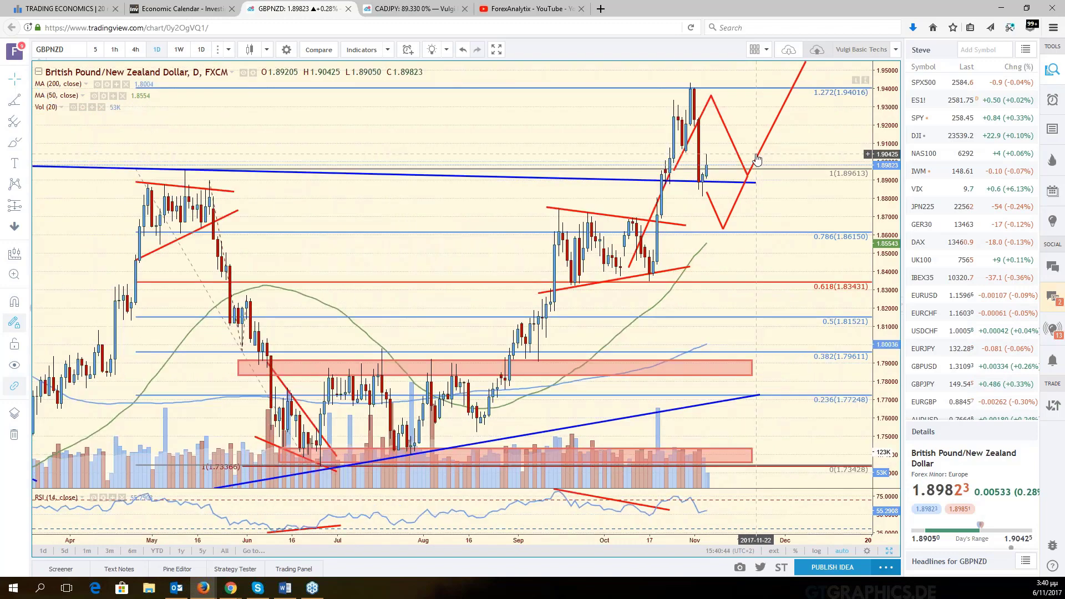
scroll(686, 98, down, 2)
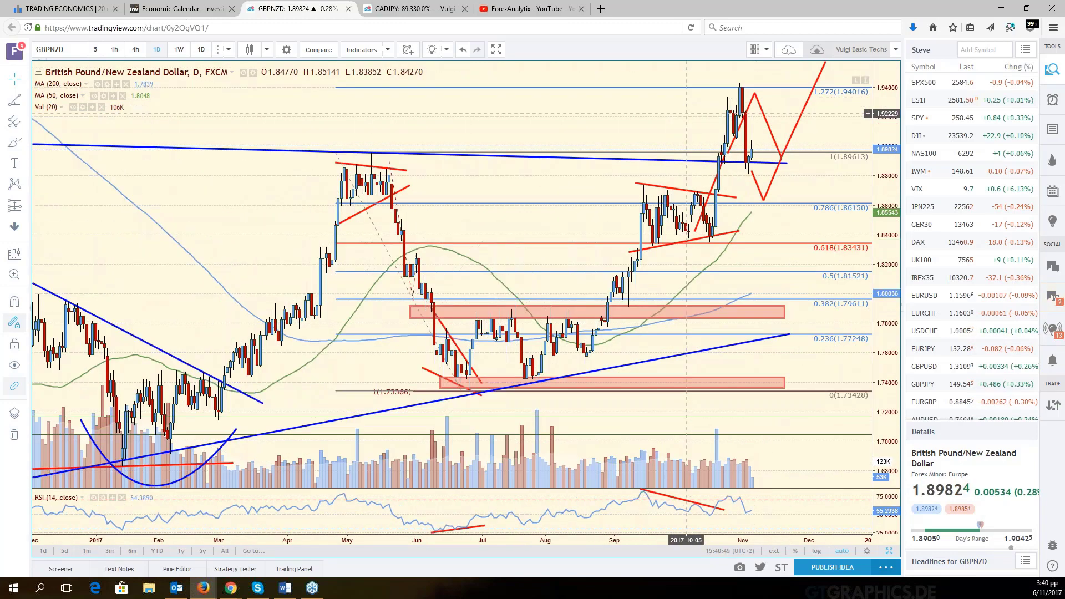
scroll(686, 114, down, 2)
scroll(734, 196, up, 2)
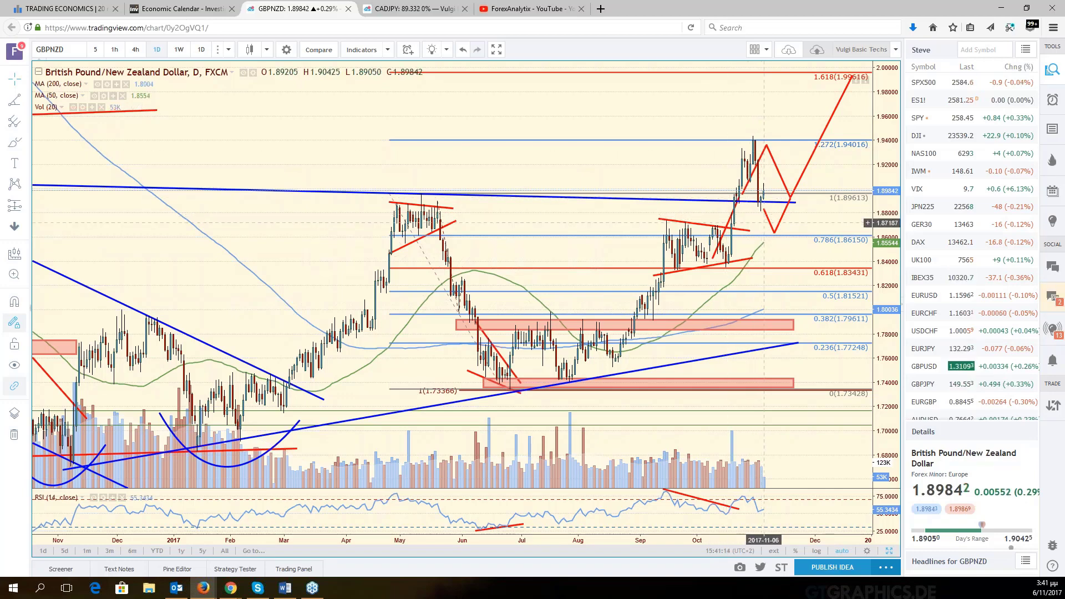
scroll(764, 224, up, 1)
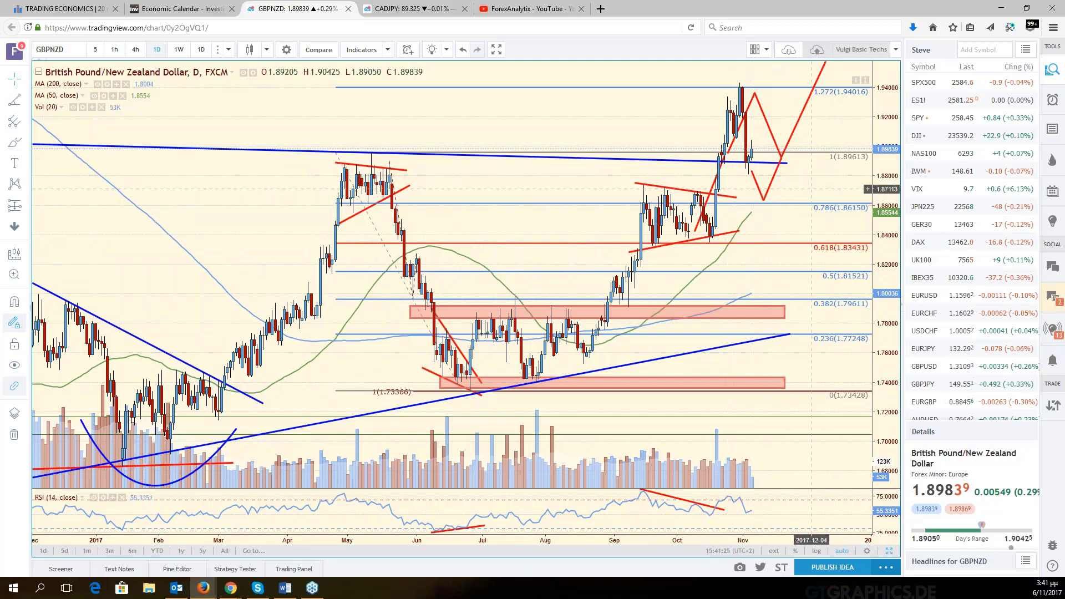
- Pan to slightly earlier GBPNZD history, then return to the six-chart grid
scroll(811, 189, left, 3)
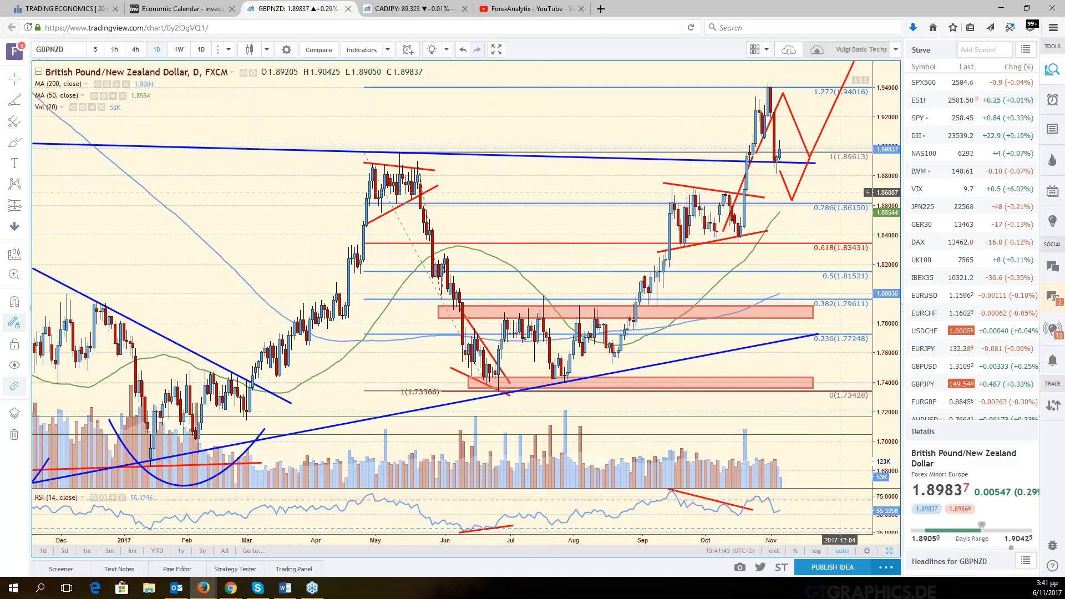
drag(840, 192, 870, 198)
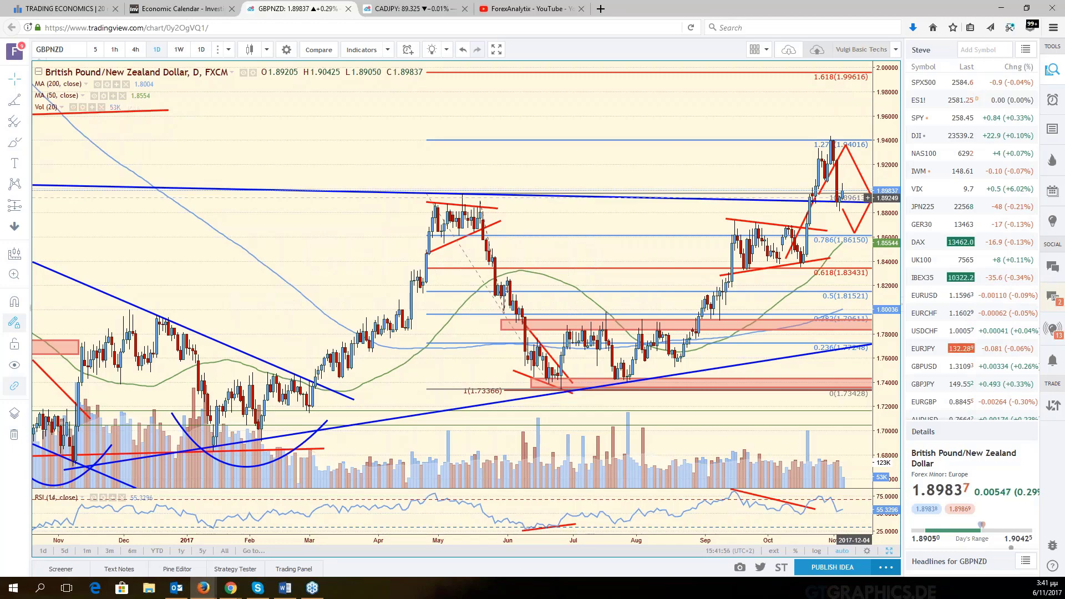
key(alt+Return)
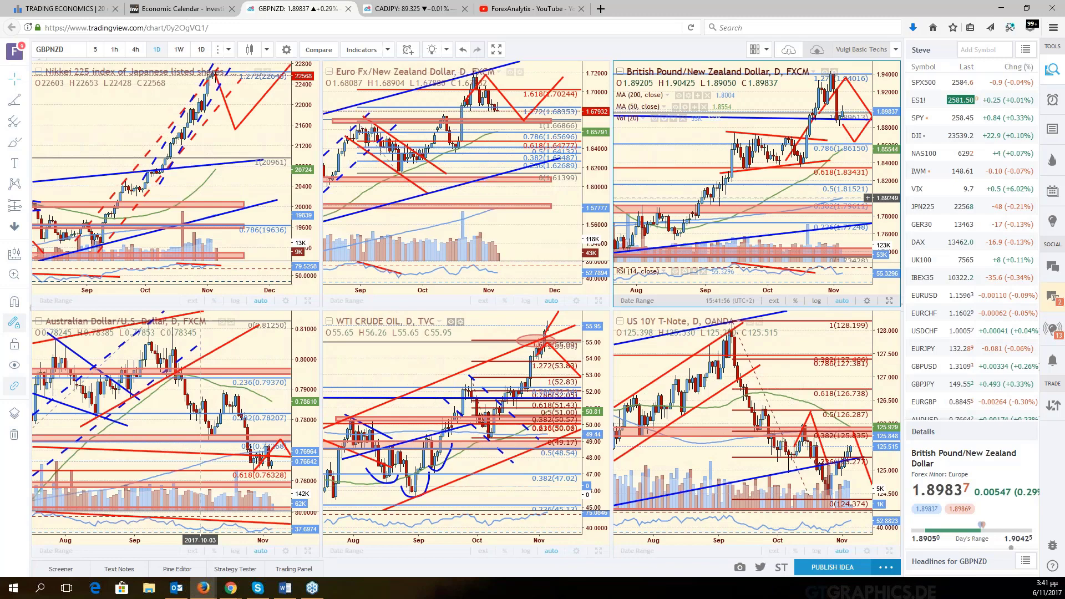
- Maximize the AUDUSD pane with Alt+Enter and scroll the watchlist down
click(200, 416)
key(alt+Return)
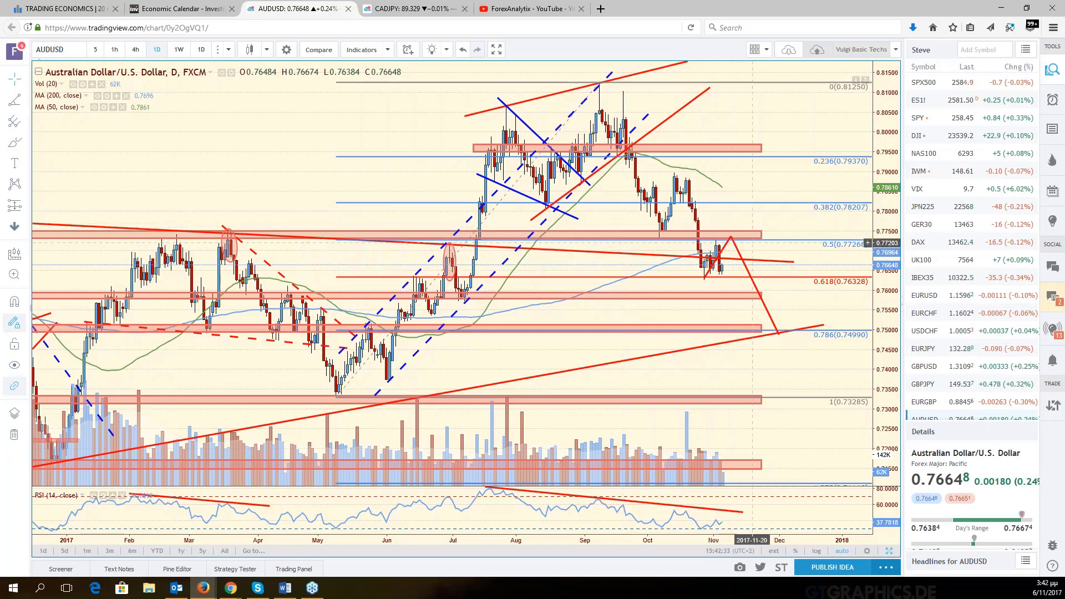
scroll(939, 381, down, 3)
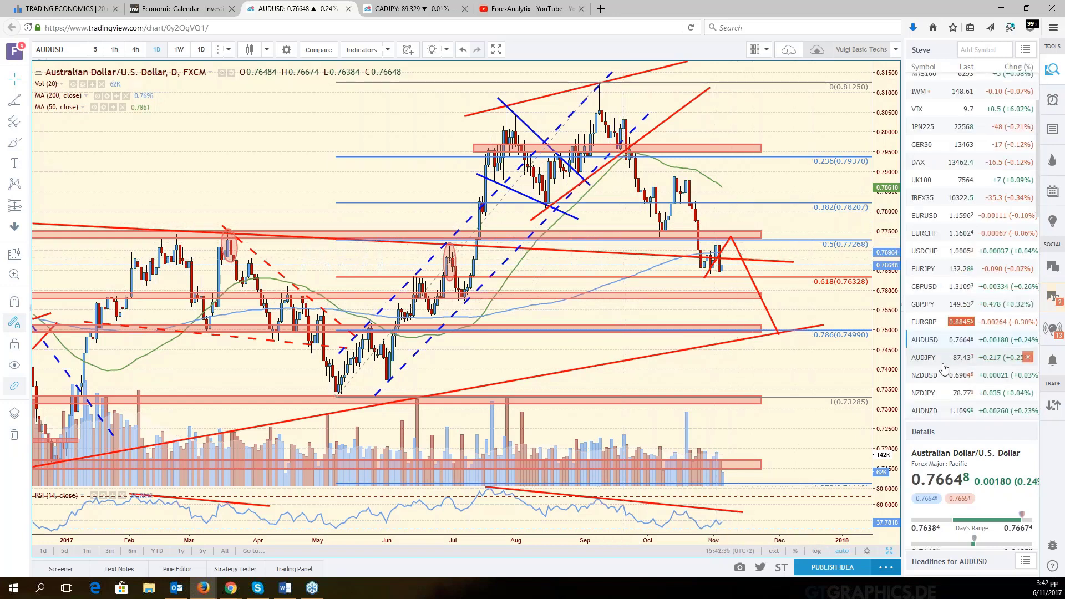
- Load NZDUSD from the watchlist, then zoom and pan back to its earlier history
click(939, 382)
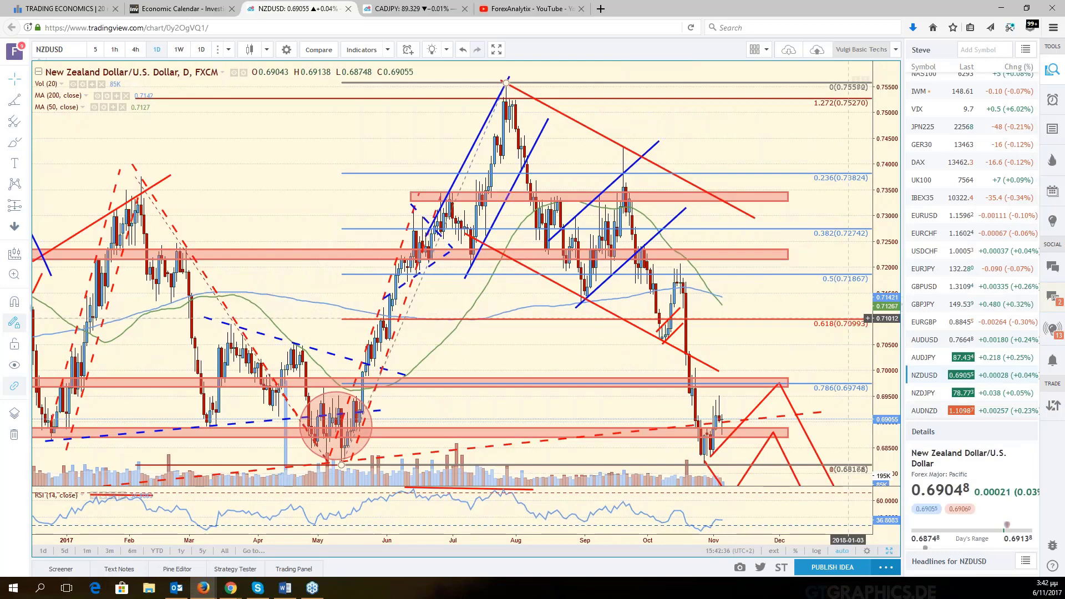
scroll(452, 277, down, 2)
scroll(452, 278, down, 2)
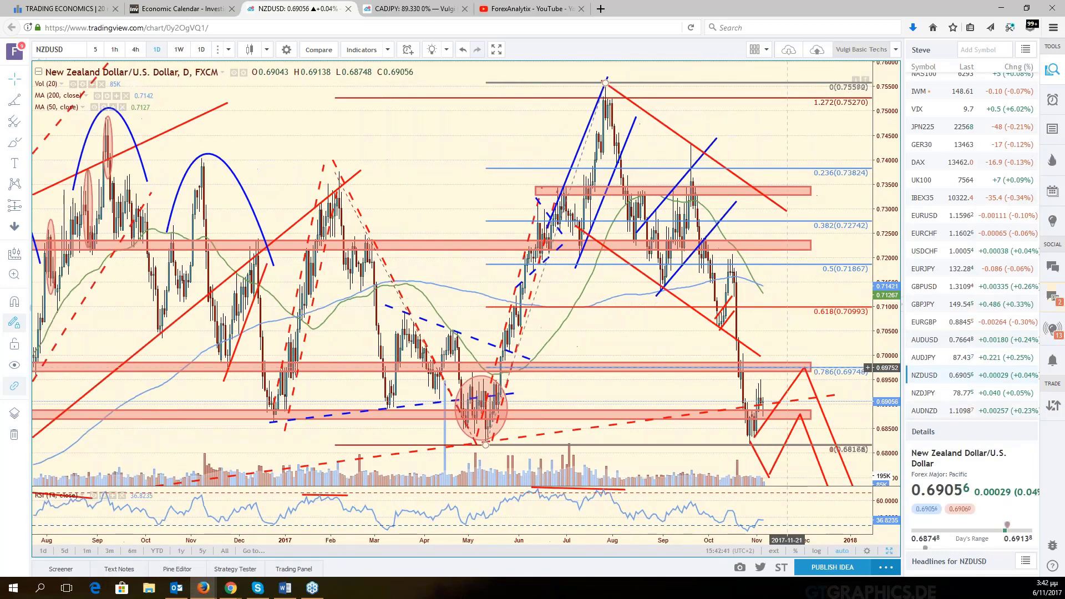
scroll(788, 368, up, 2)
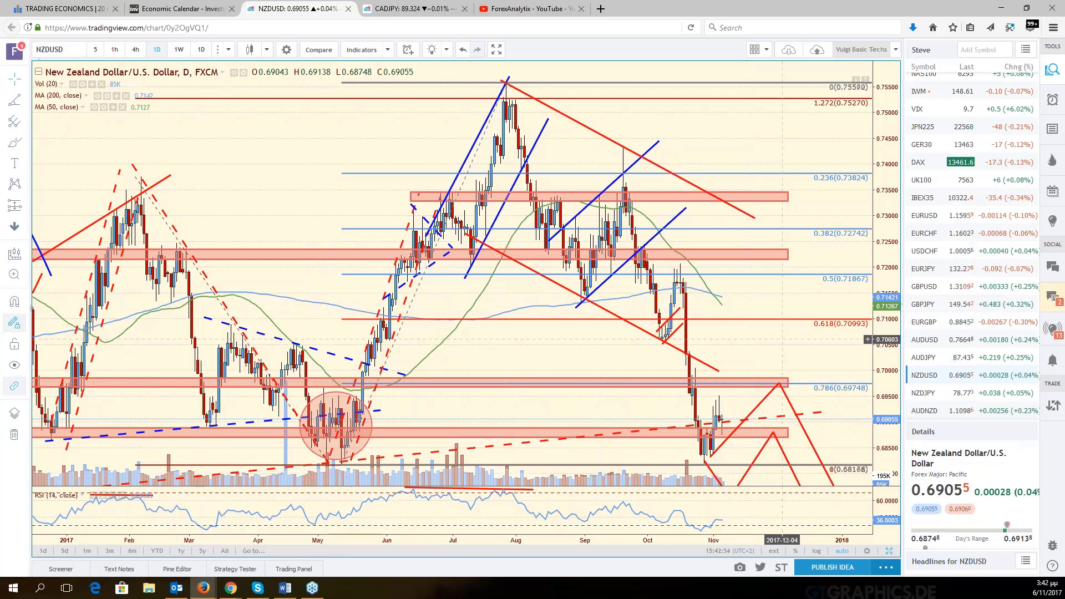
drag(816, 340, 853, 349)
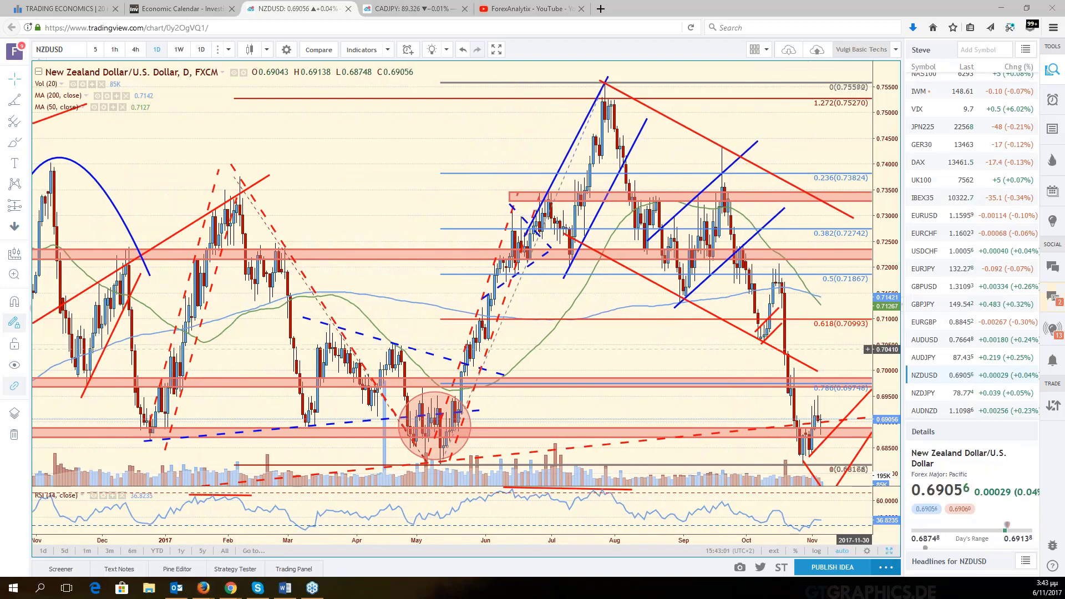
- Replace the WTI Crude Oil pane with USDNOK and maximize it, panning to recent dates
click(889, 551)
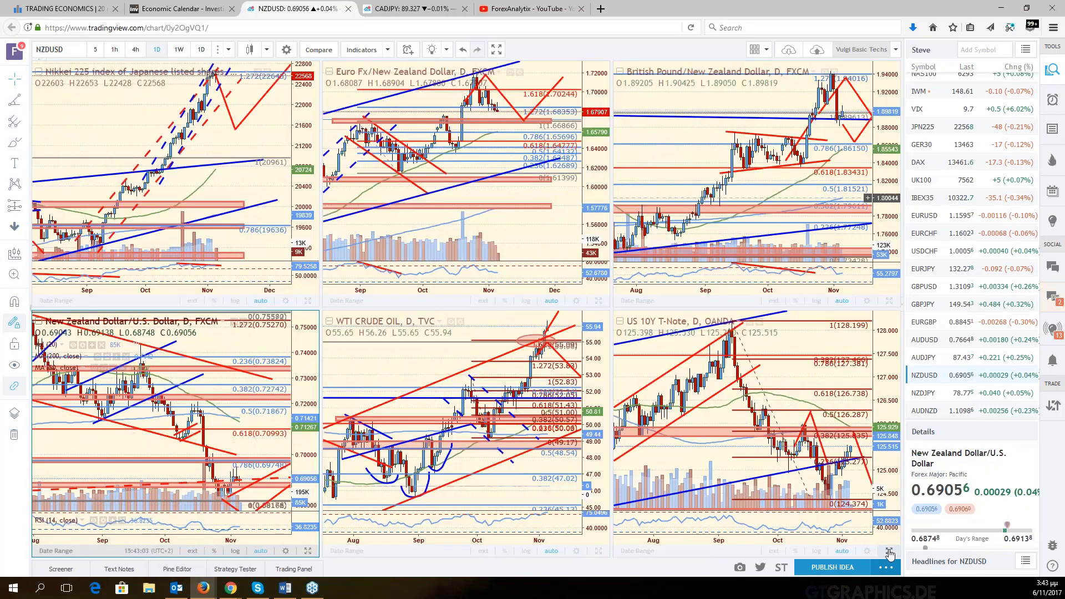
click(466, 422)
scroll(955, 355, down, 4)
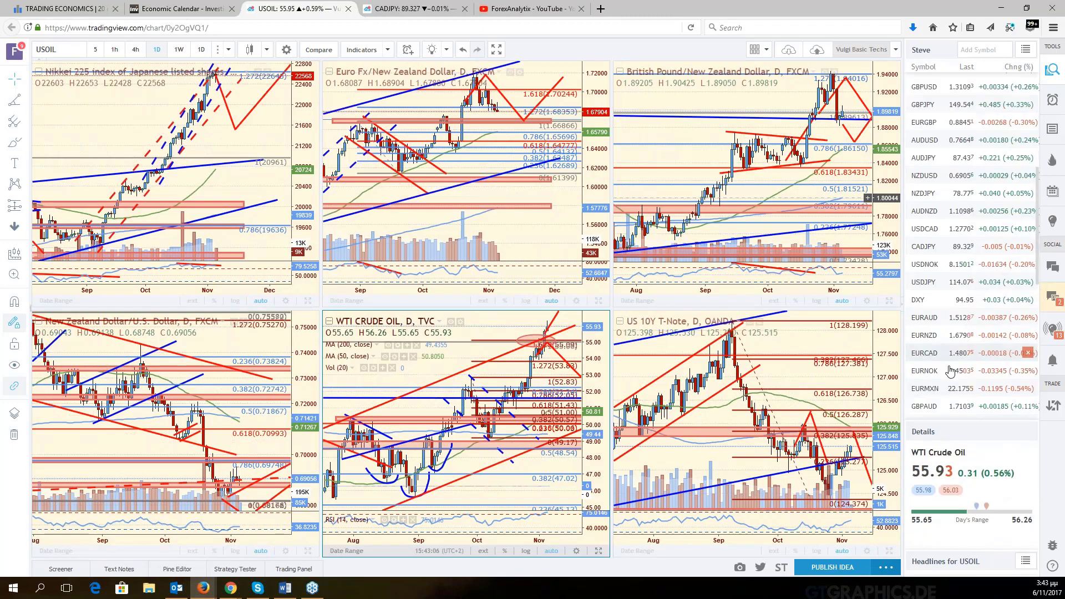
click(944, 263)
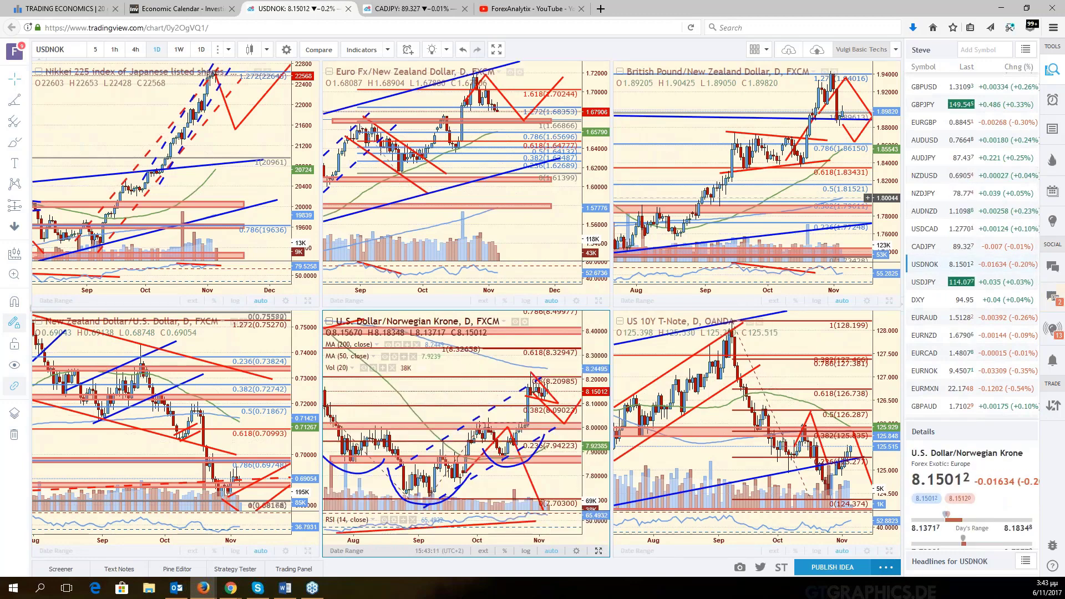
key(alt+Return)
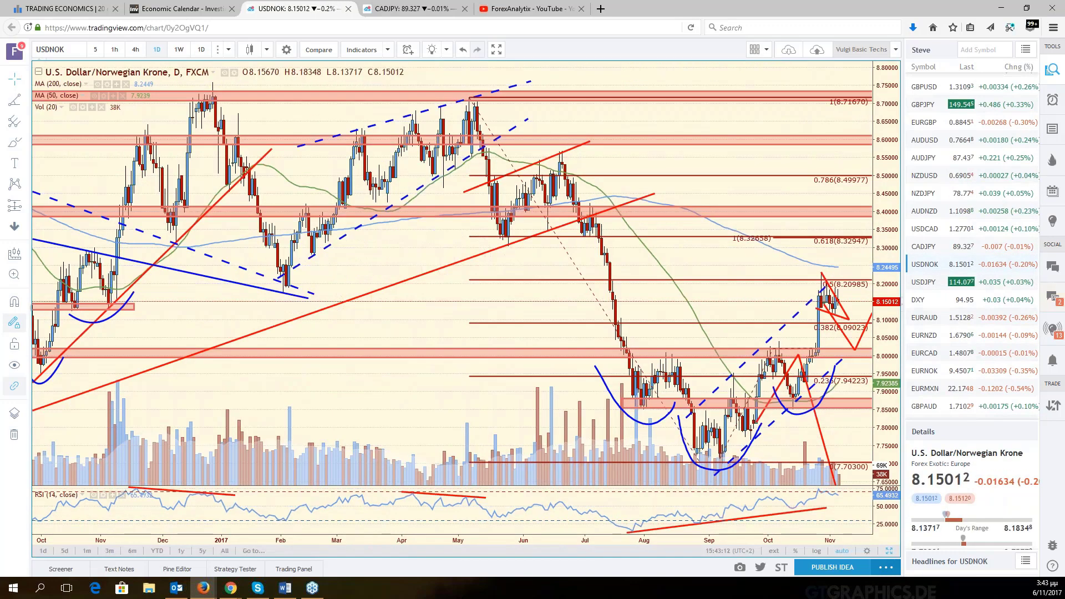
drag(743, 312, 676, 322)
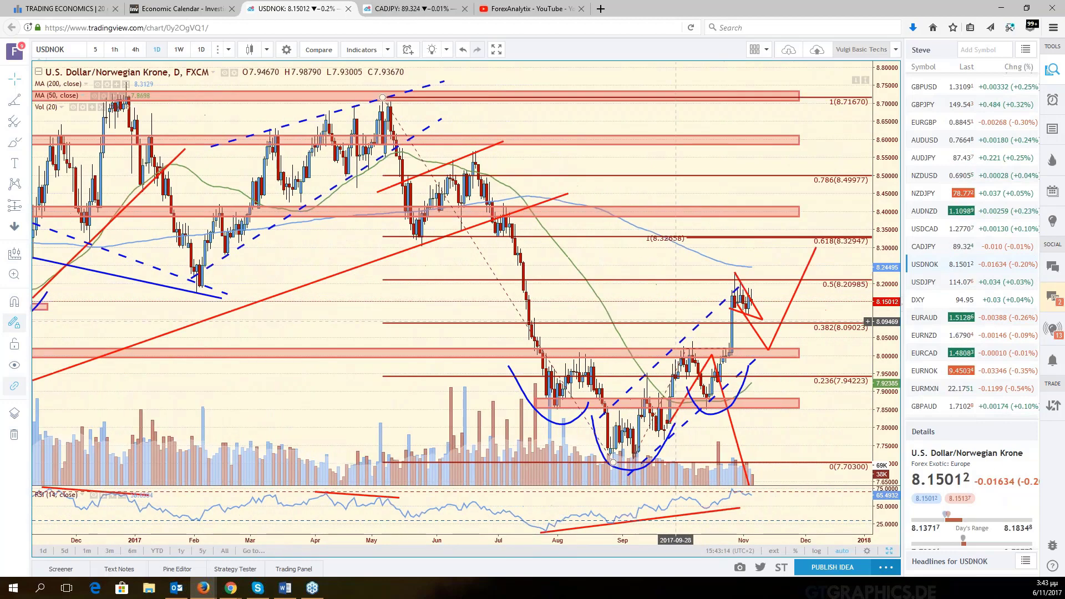
- Reshape the red projection lines into a path peaking near 8.28, then falling toward 8.05
click(763, 321)
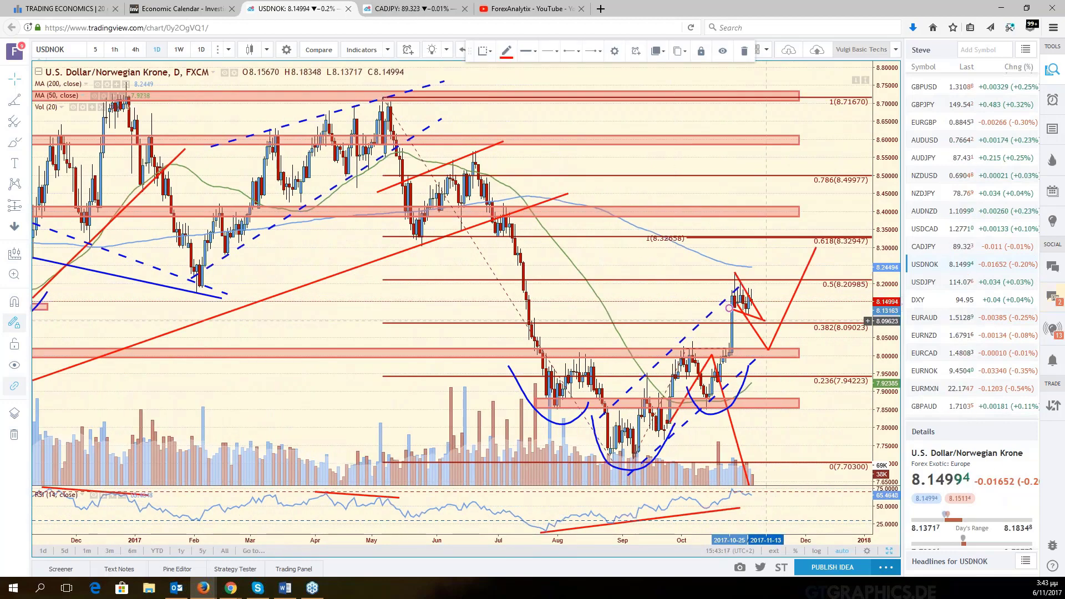
click(759, 310)
drag(759, 310, 763, 304)
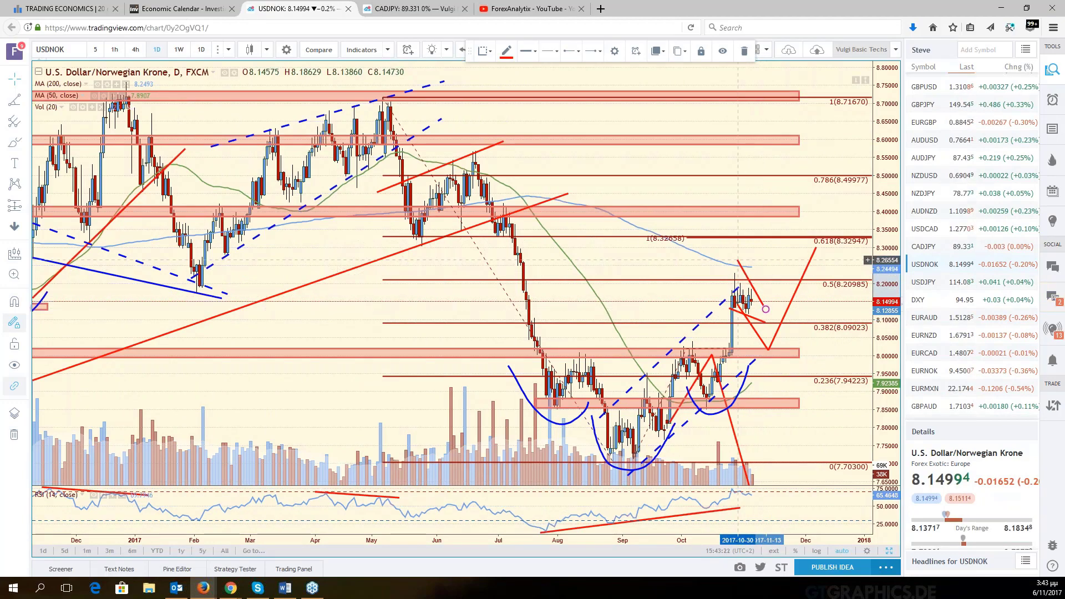
drag(737, 261, 733, 268)
drag(765, 309, 769, 309)
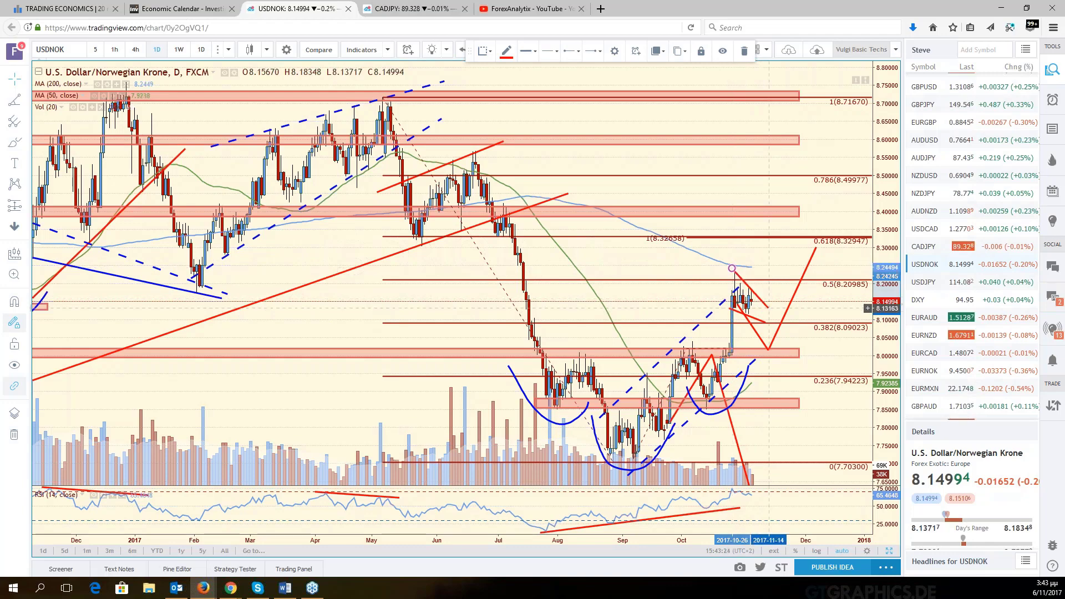
click(759, 319)
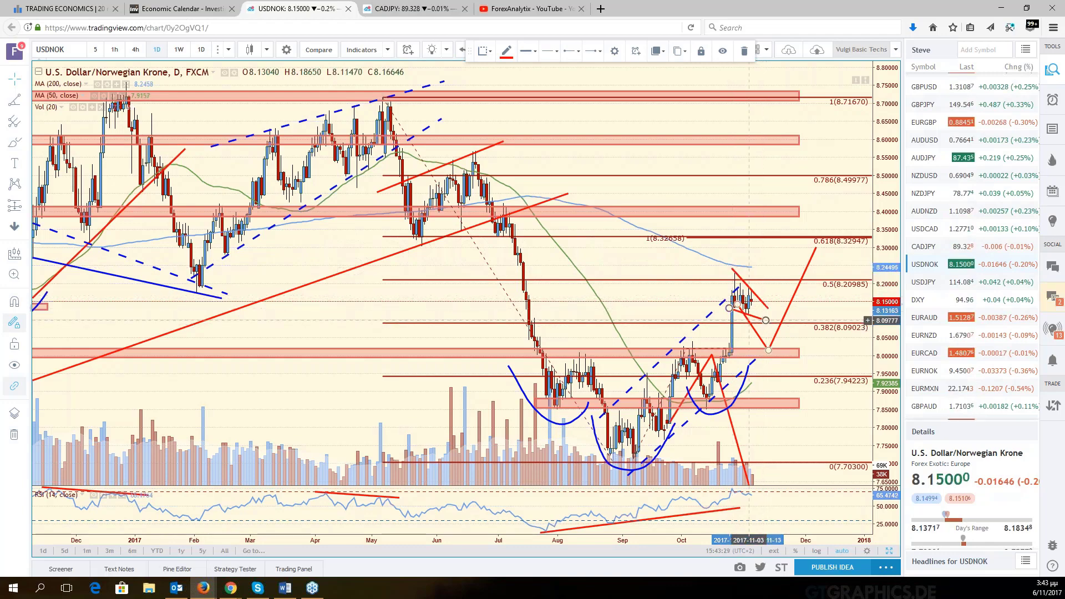
drag(766, 320, 793, 255)
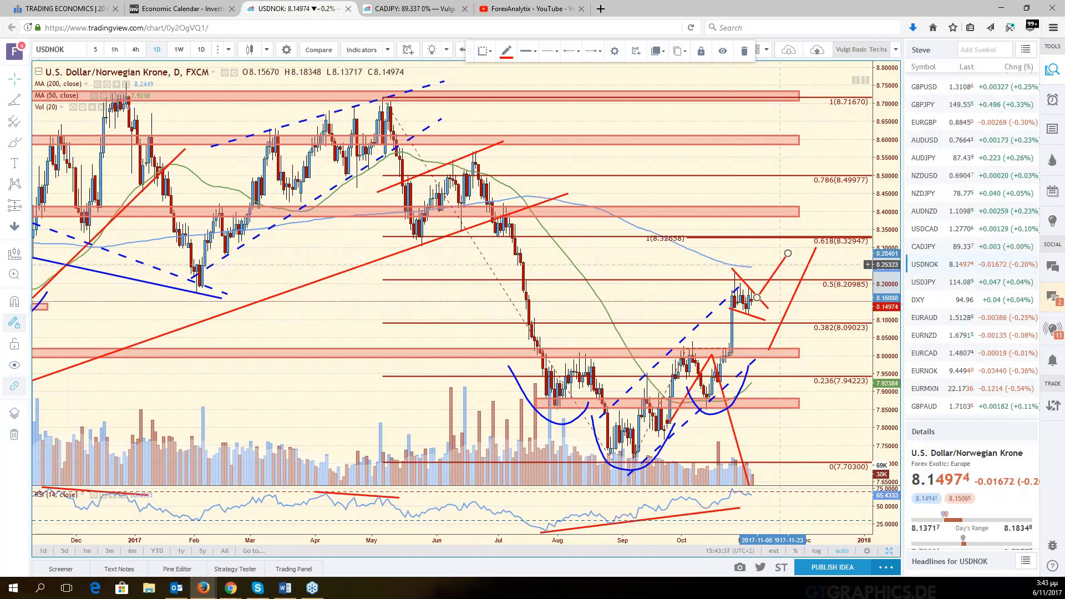
drag(815, 249, 785, 258)
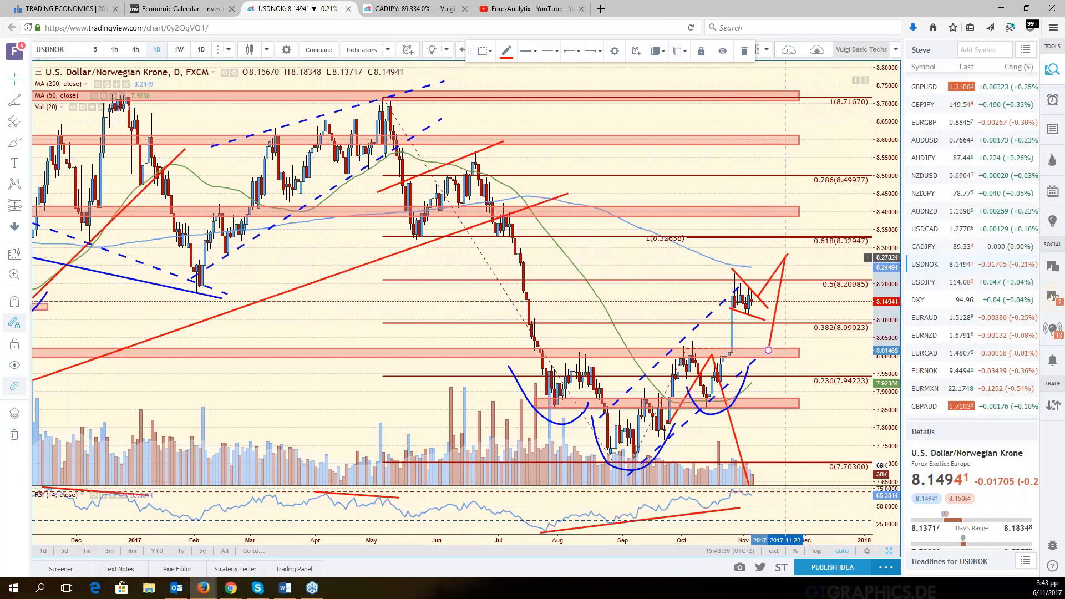
drag(768, 350, 805, 345)
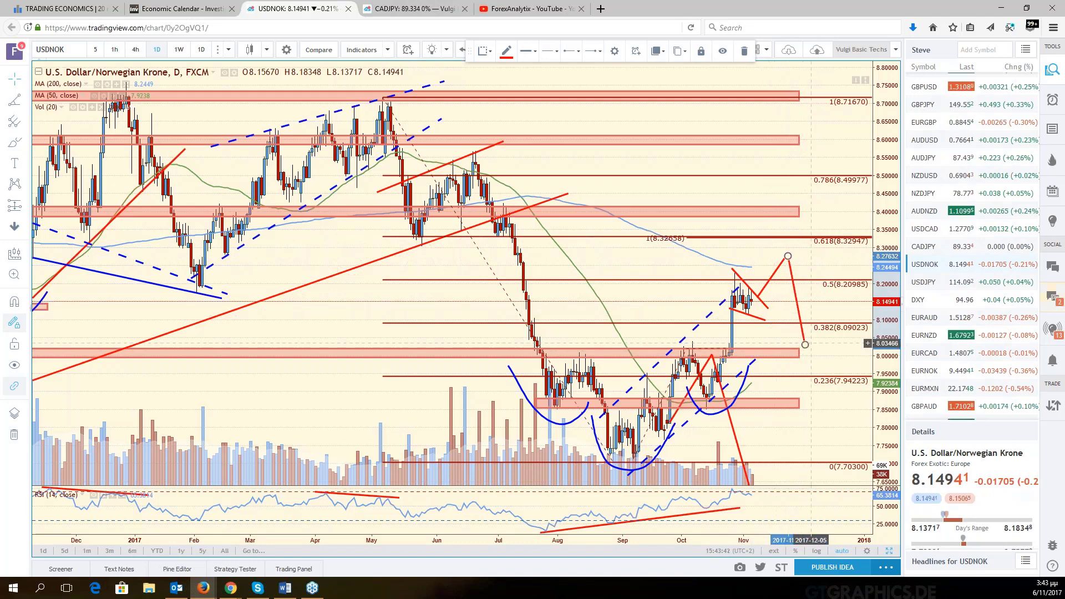
click(929, 235)
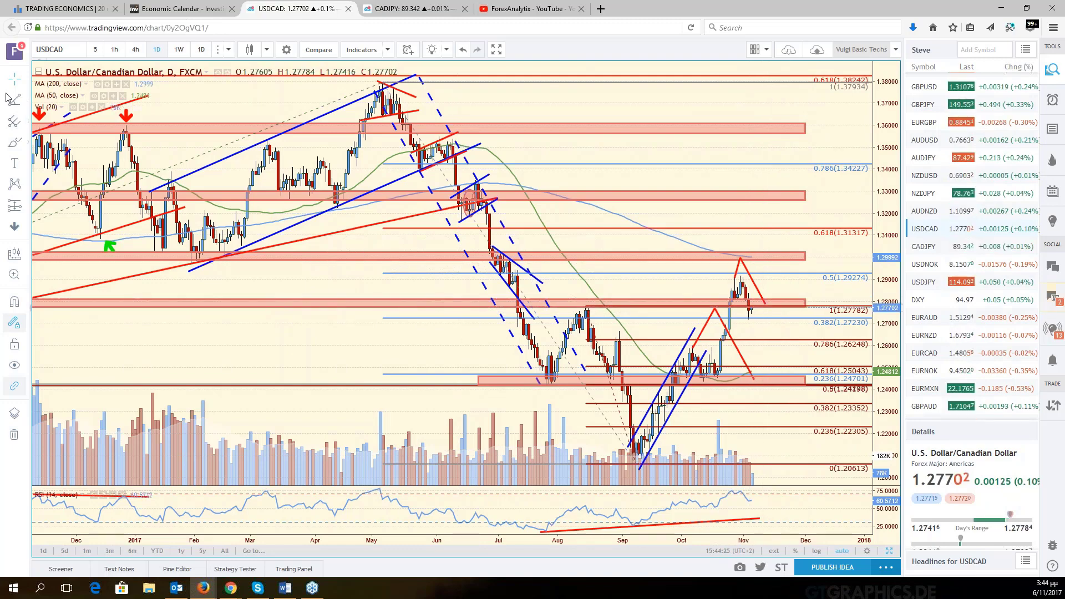
- Draw a short rise and a drop toward about 1.265 after the last USD/CAD candle
click(25, 99)
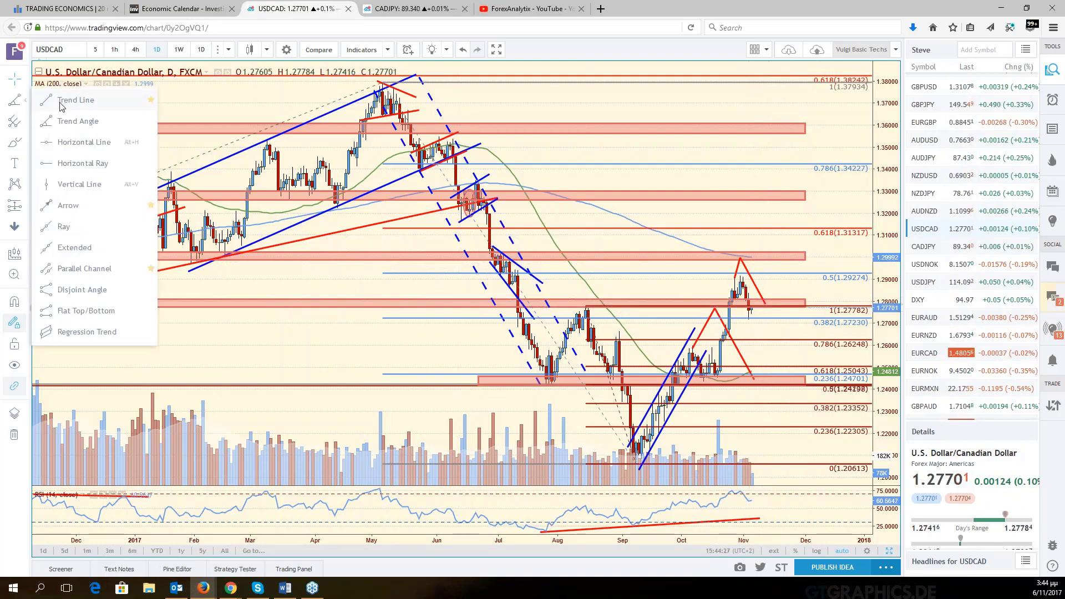
click(62, 104)
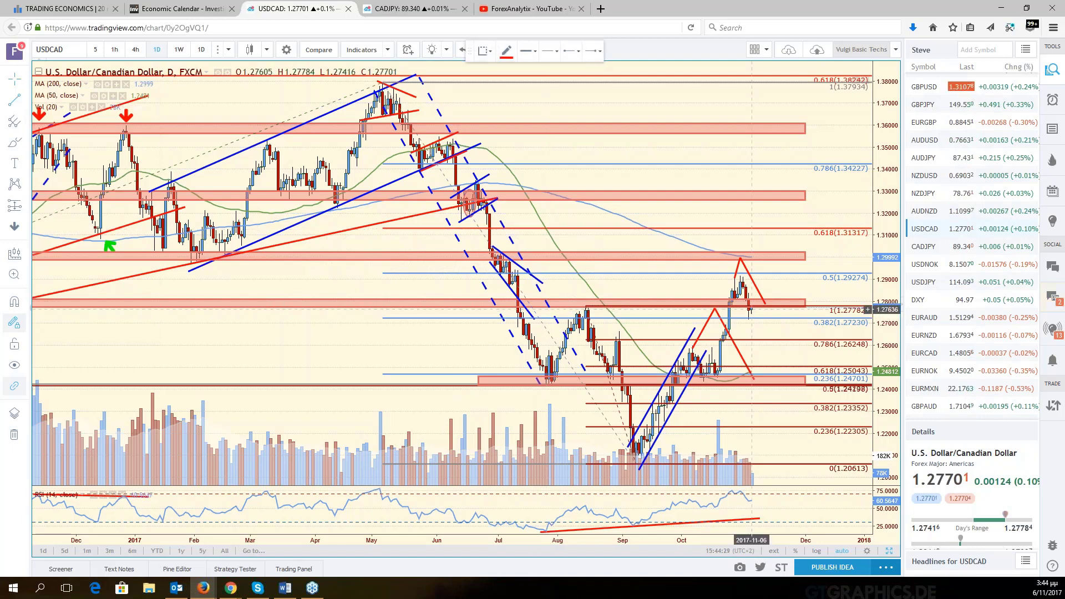
drag(752, 309, 760, 302)
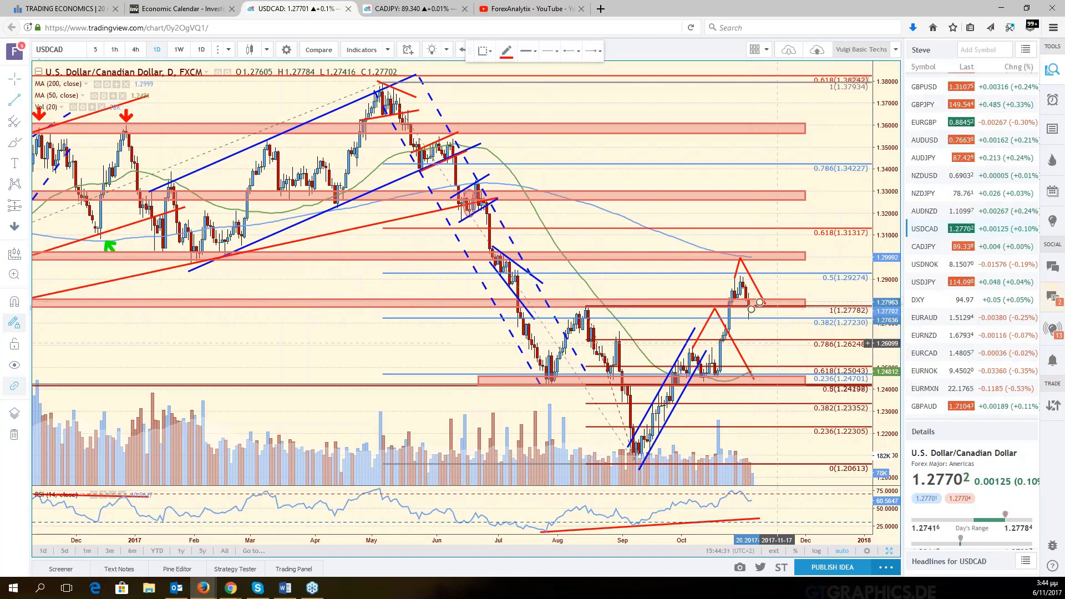
drag(759, 302, 774, 335)
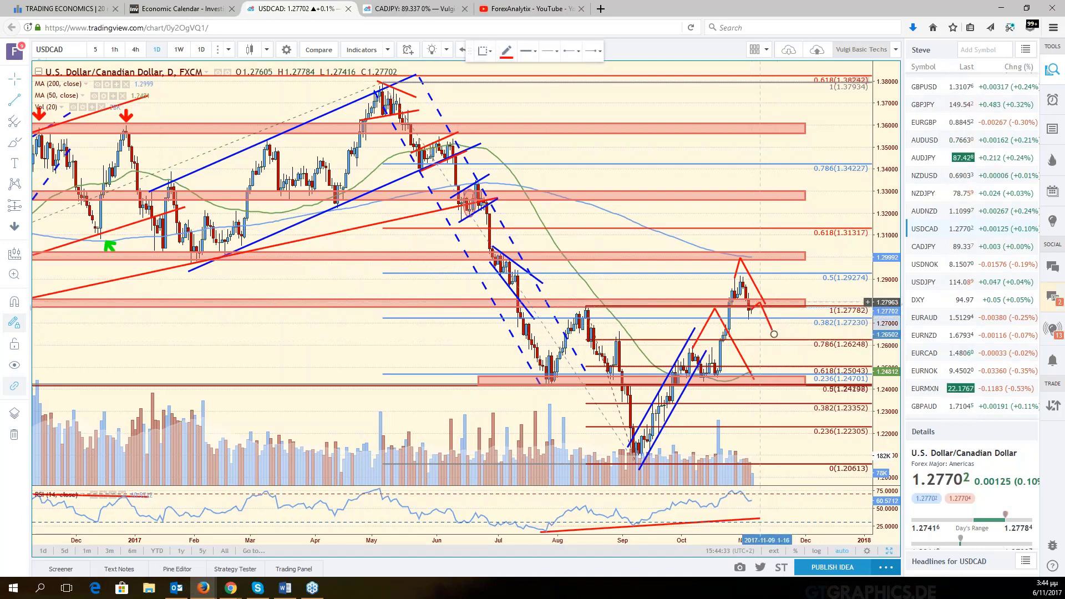
click(759, 288)
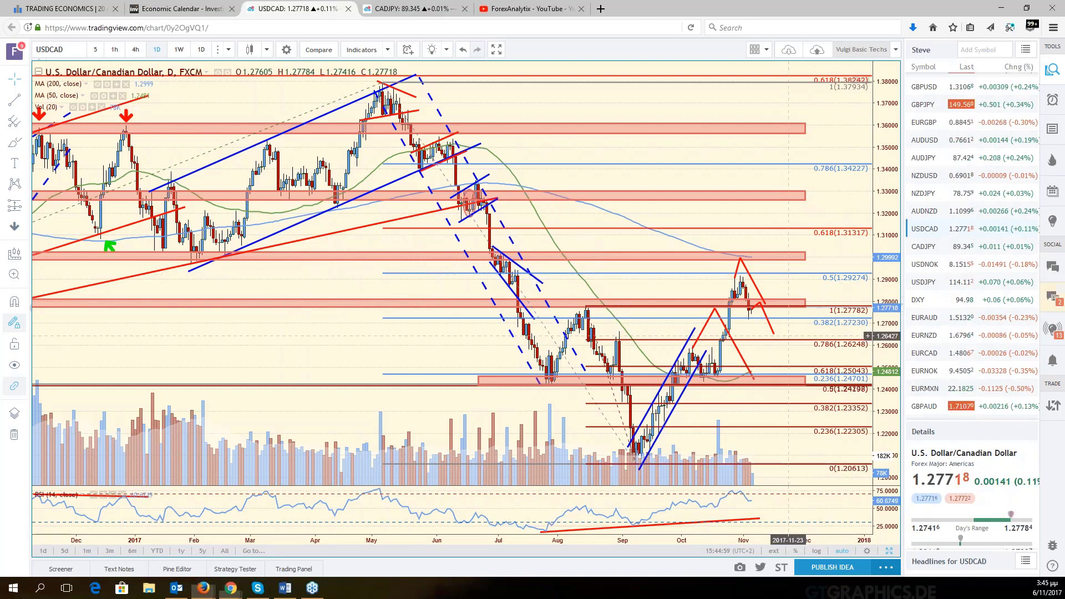
drag(788, 336, 804, 335)
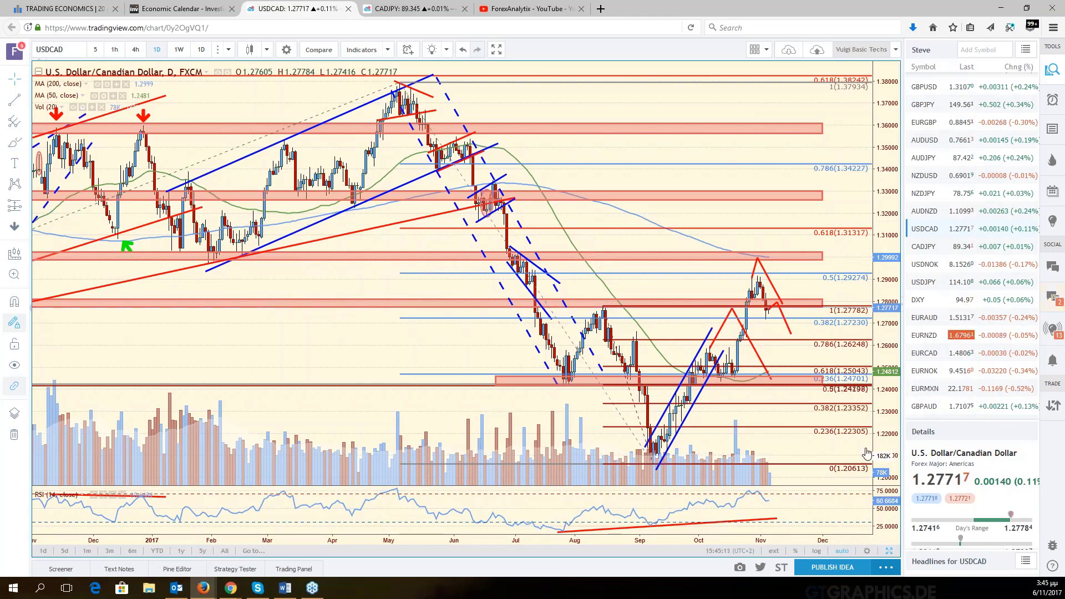
- Load GBPCAD into the top-right GBPNZD pane, maximize it and leave space on the right
key(alt+Return)
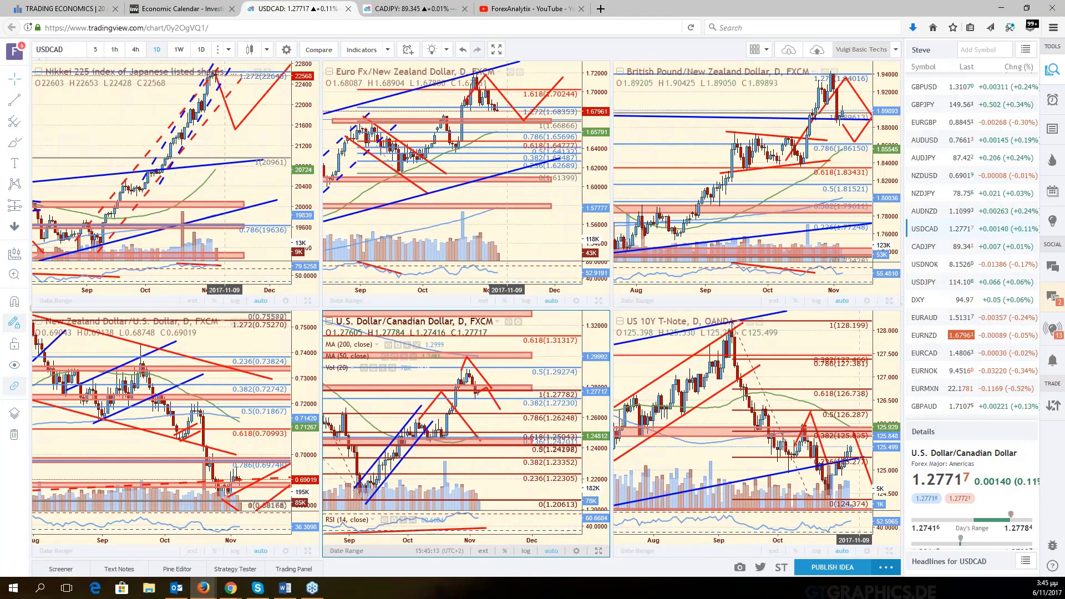
click(701, 134)
click(71, 49)
text(GB)
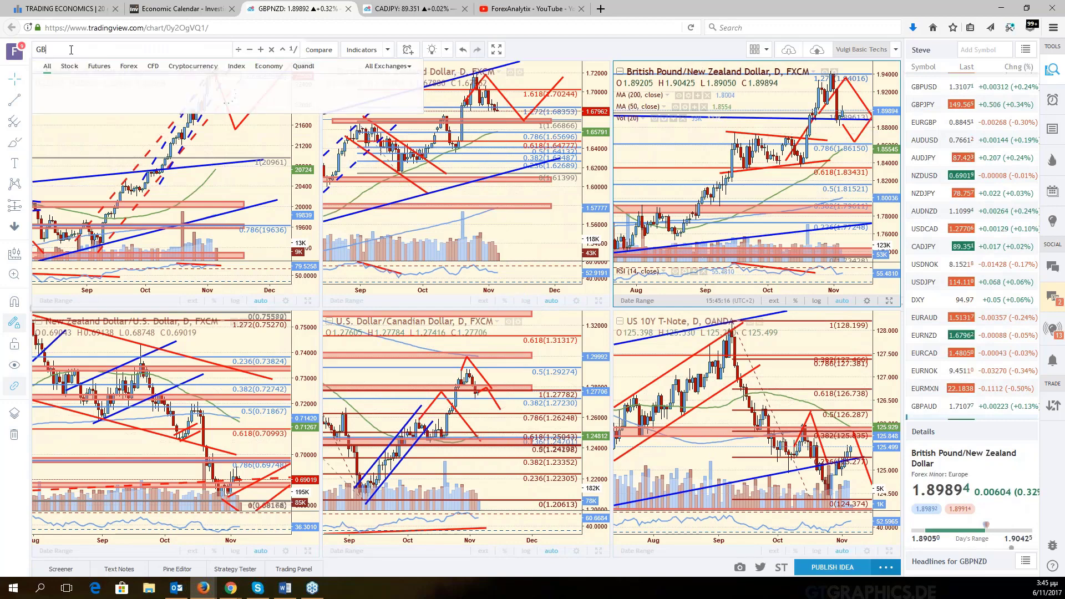
text(PCAD)
key(Return)
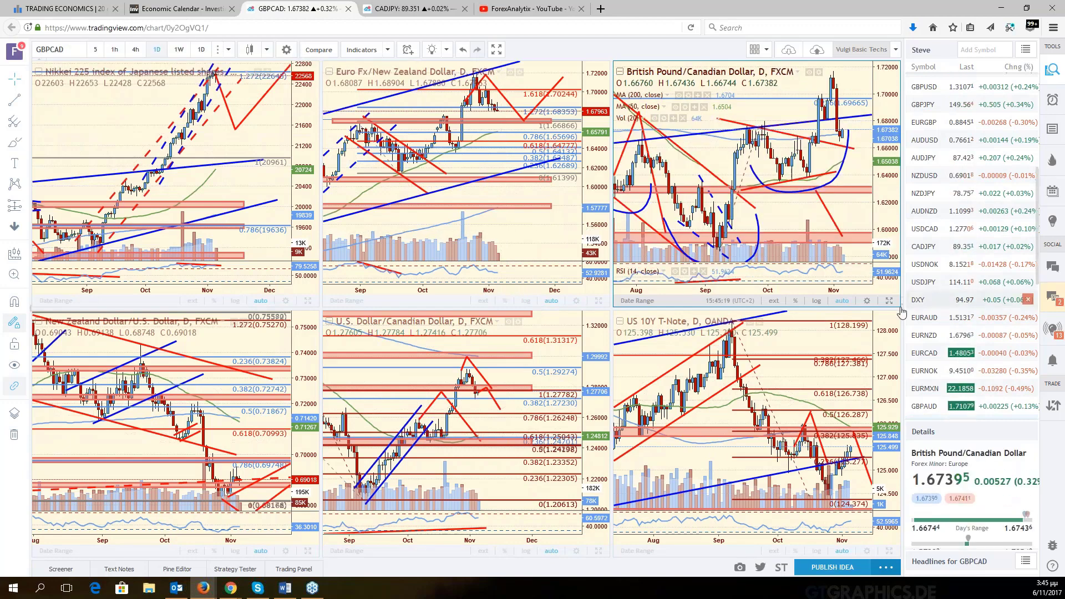
click(889, 301)
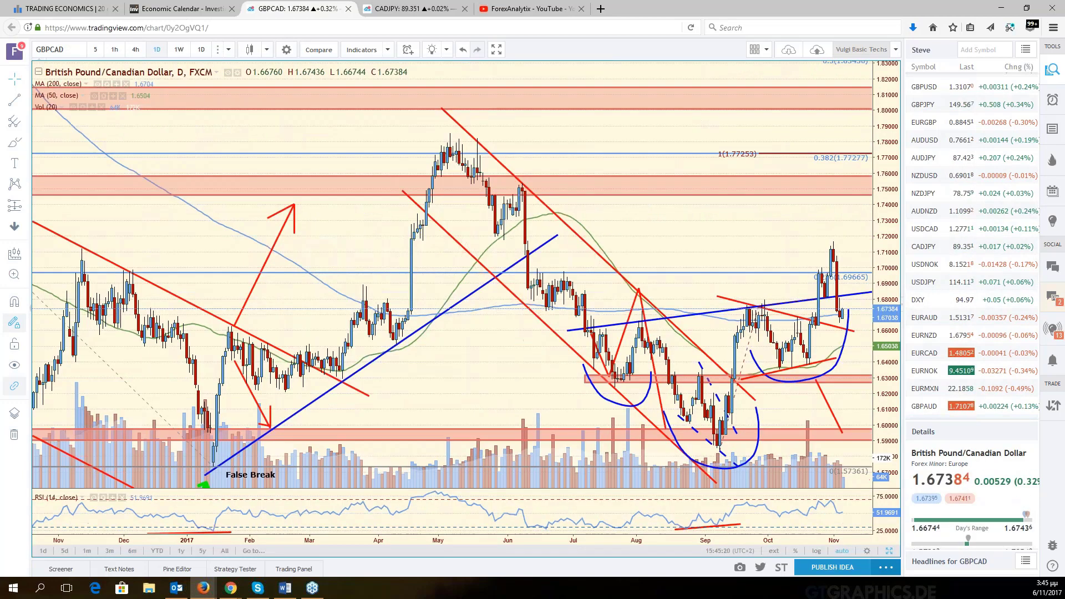
drag(728, 264, 617, 265)
- Extend a red trendline's right end slightly on the GBP/CAD chart
drag(725, 341, 743, 338)
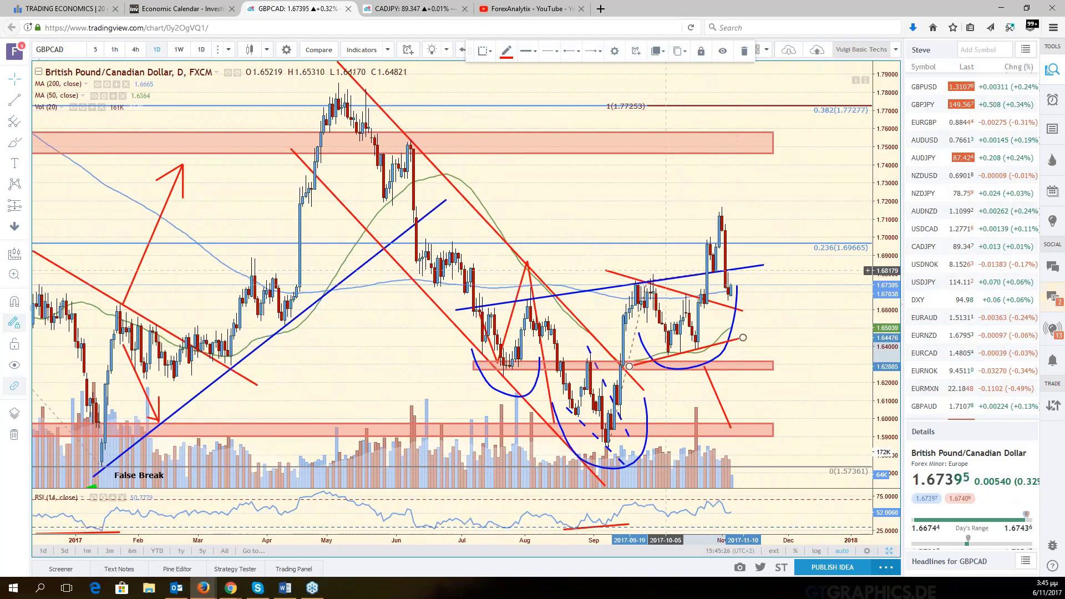
click(606, 294)
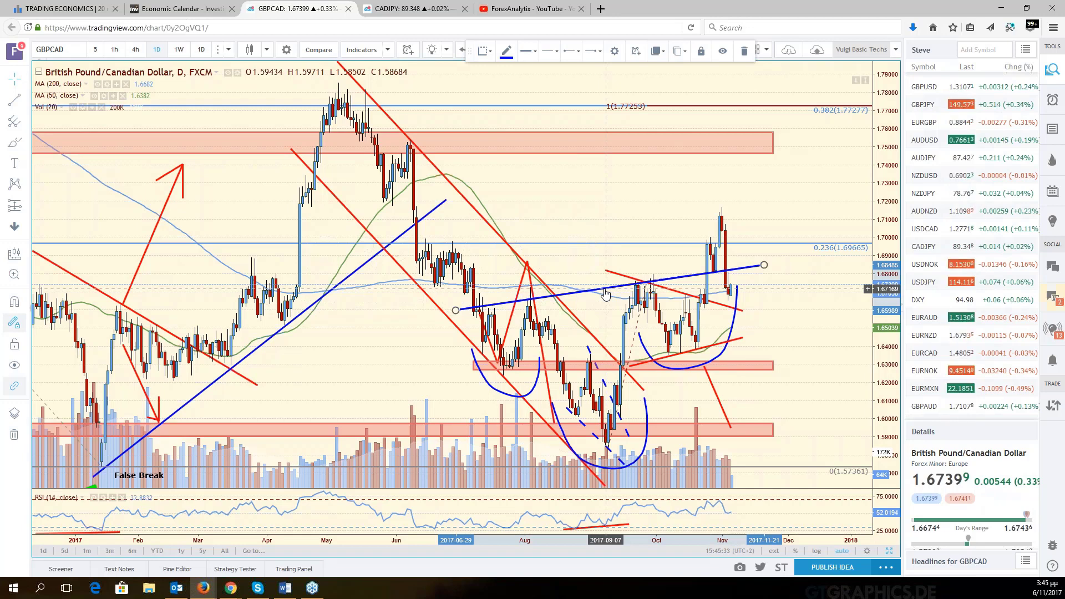
click(716, 299)
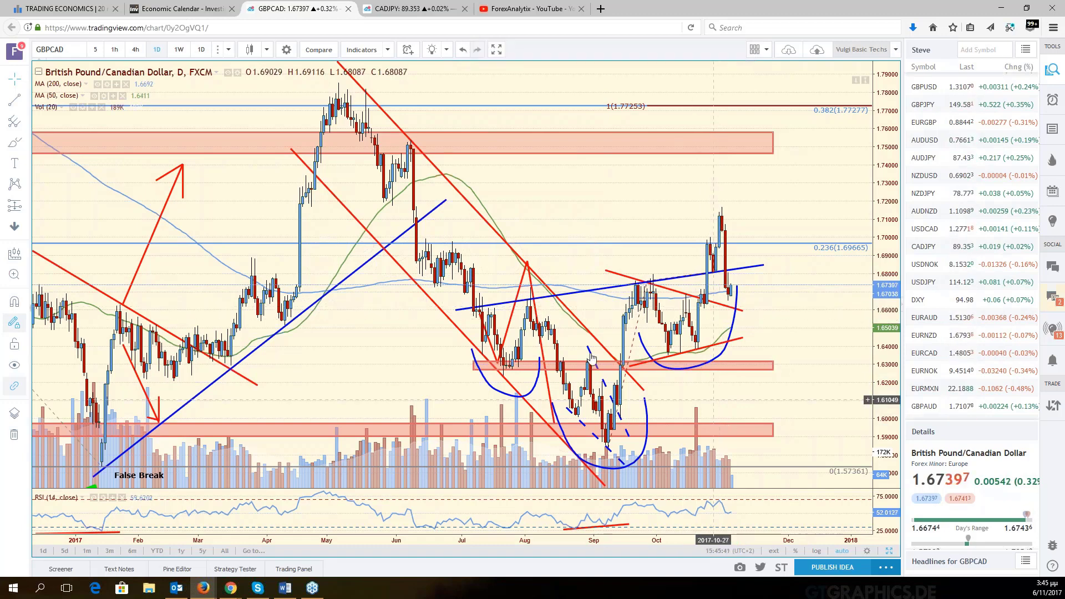
click(15, 100)
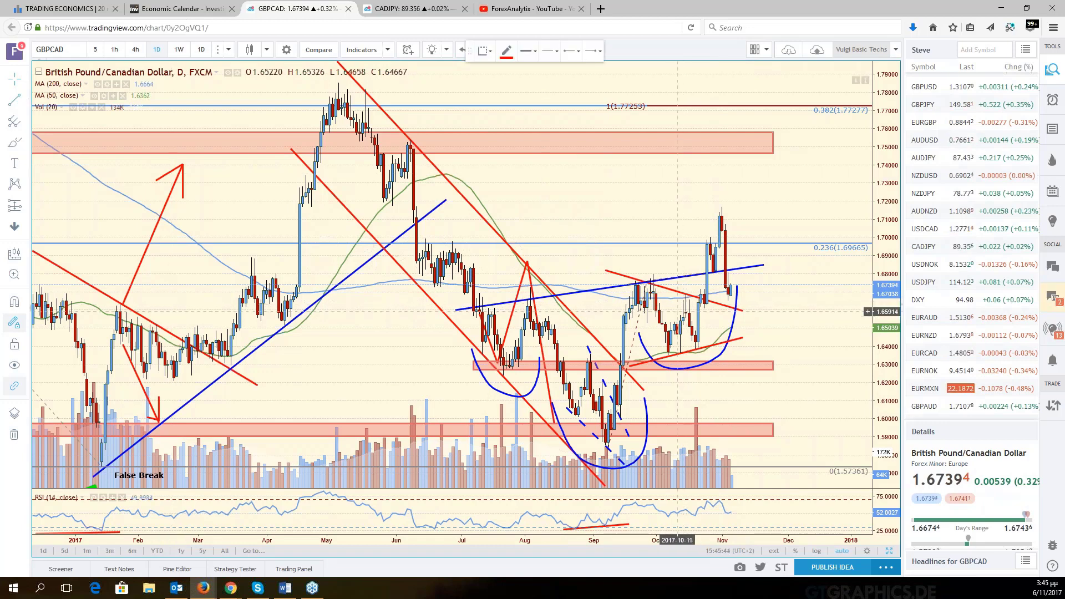
click(26, 145)
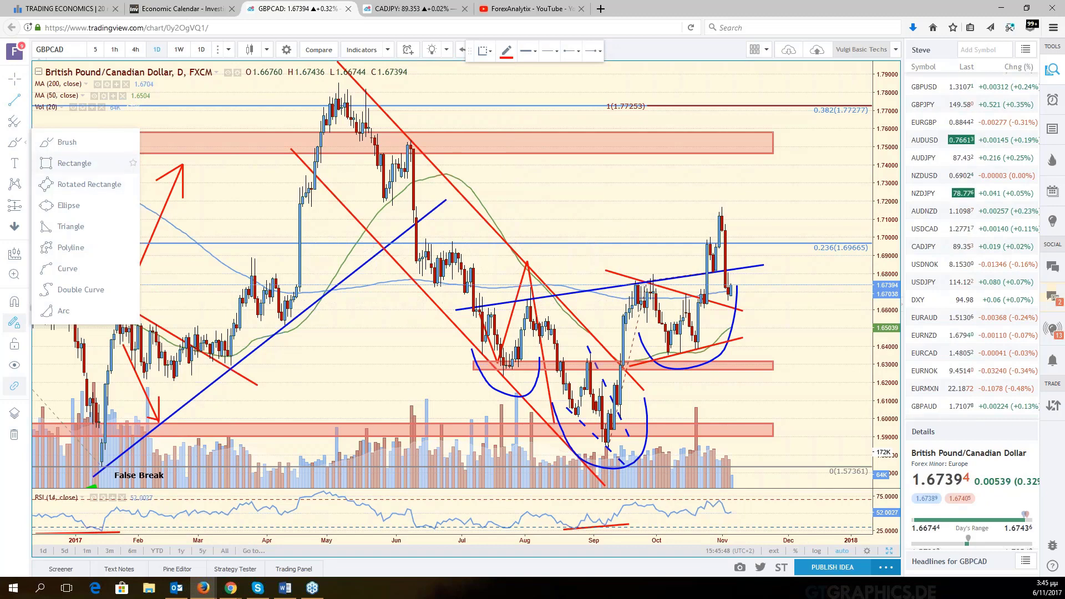
- Draw a thin rectangle support zone around 1.66–1.67, then pan back to late 2016
click(75, 163)
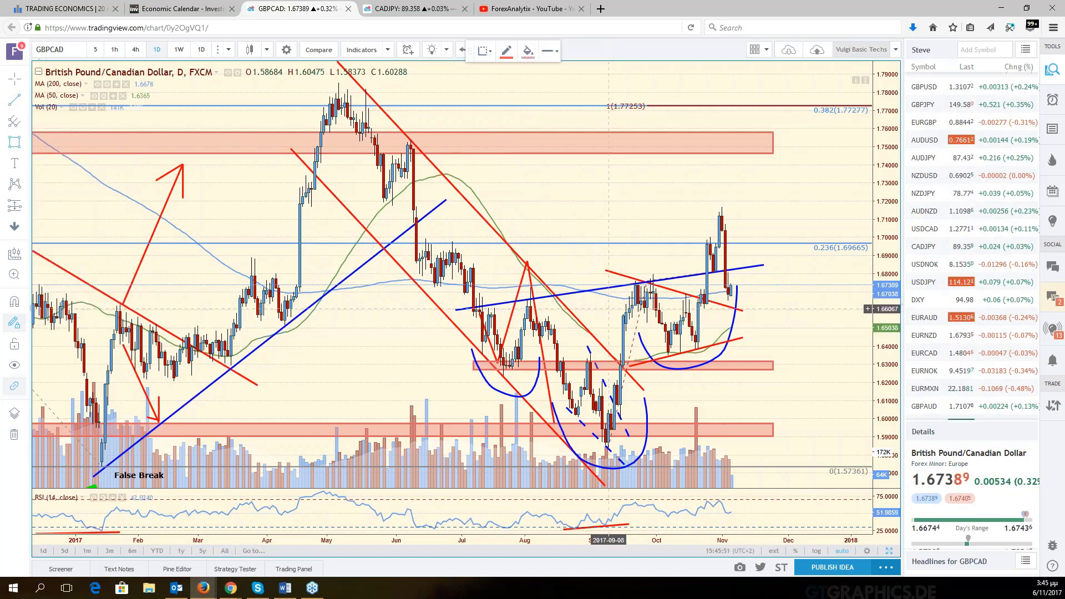
drag(606, 307, 775, 313)
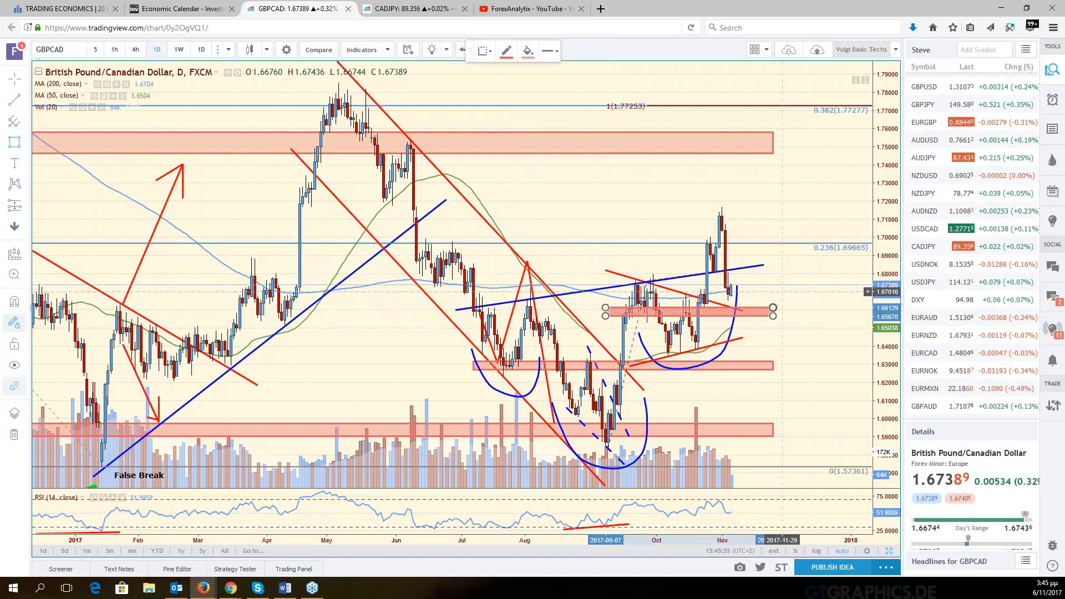
click(782, 291)
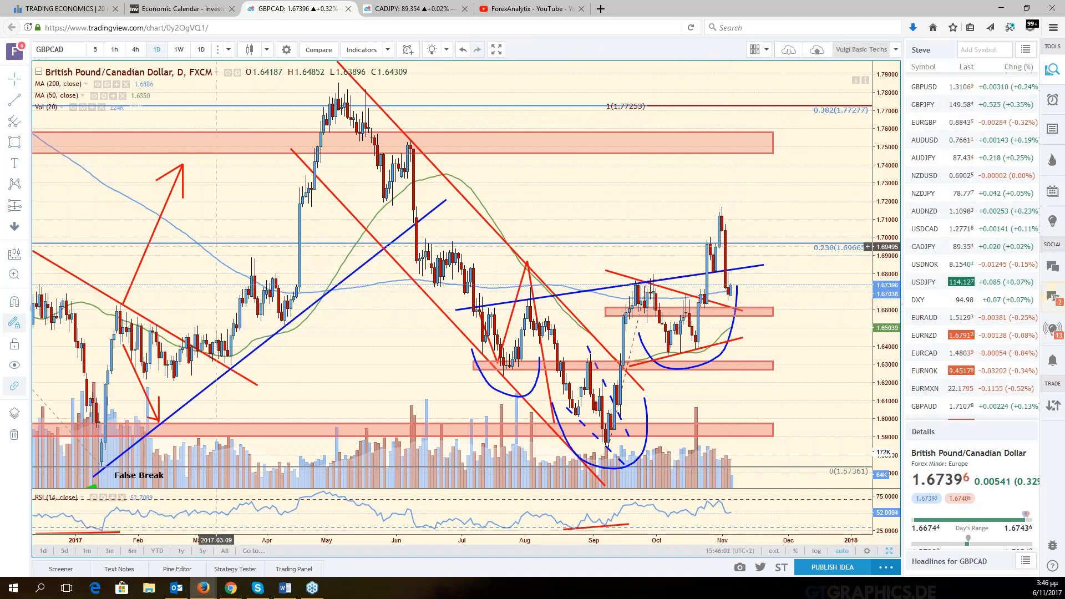
click(686, 328)
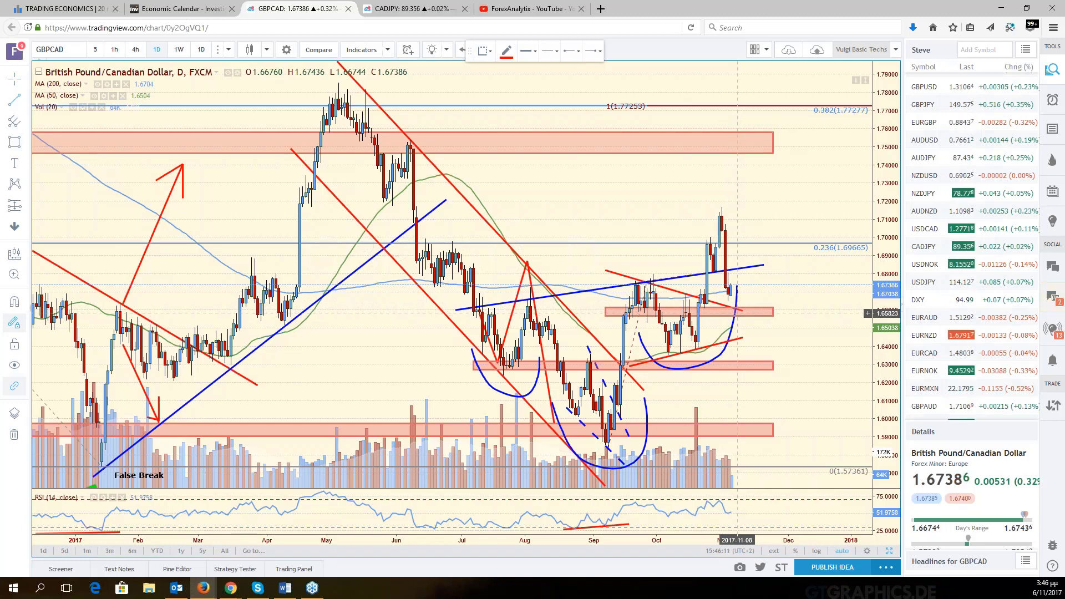
click(799, 285)
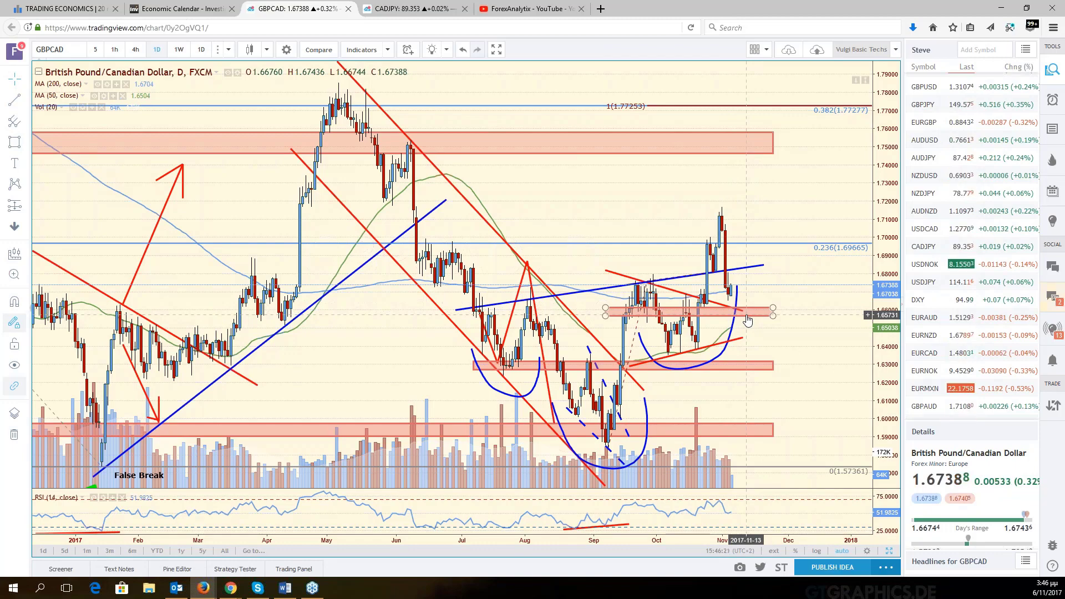
drag(779, 298, 911, 308)
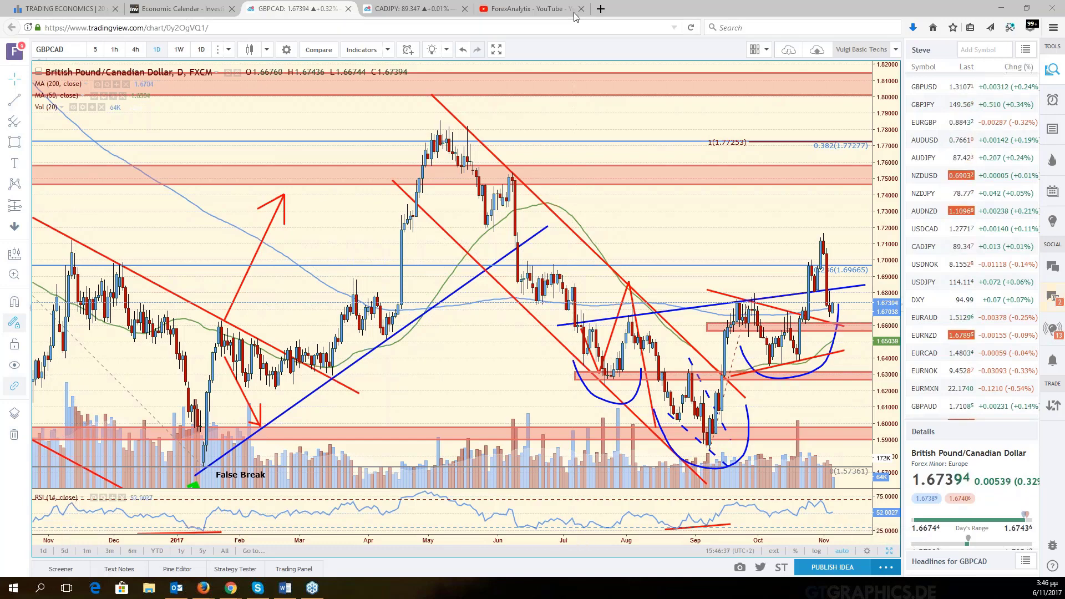
click(598, 11)
key(ctrl+v)
key(Return)
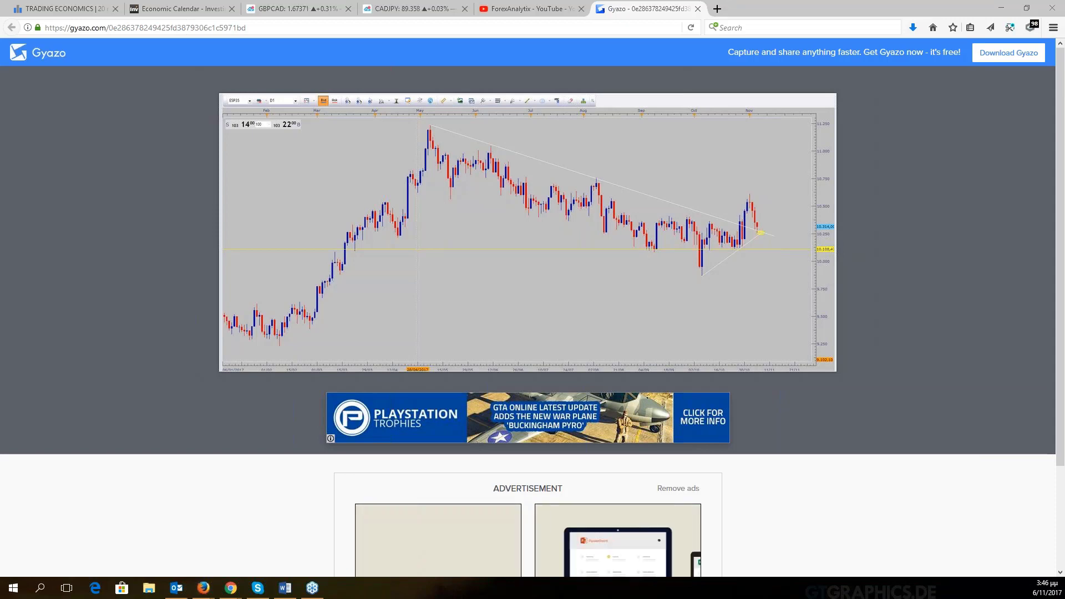
click(697, 9)
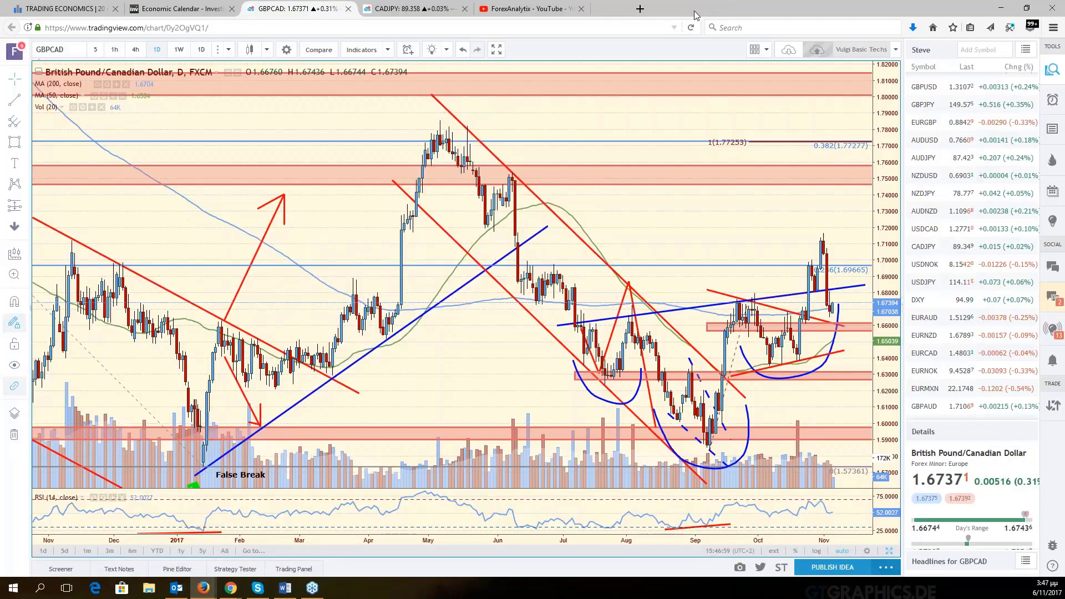
- Maximize the bottom-right US 10Y T-Note pane and load USDJPY into it
click(889, 551)
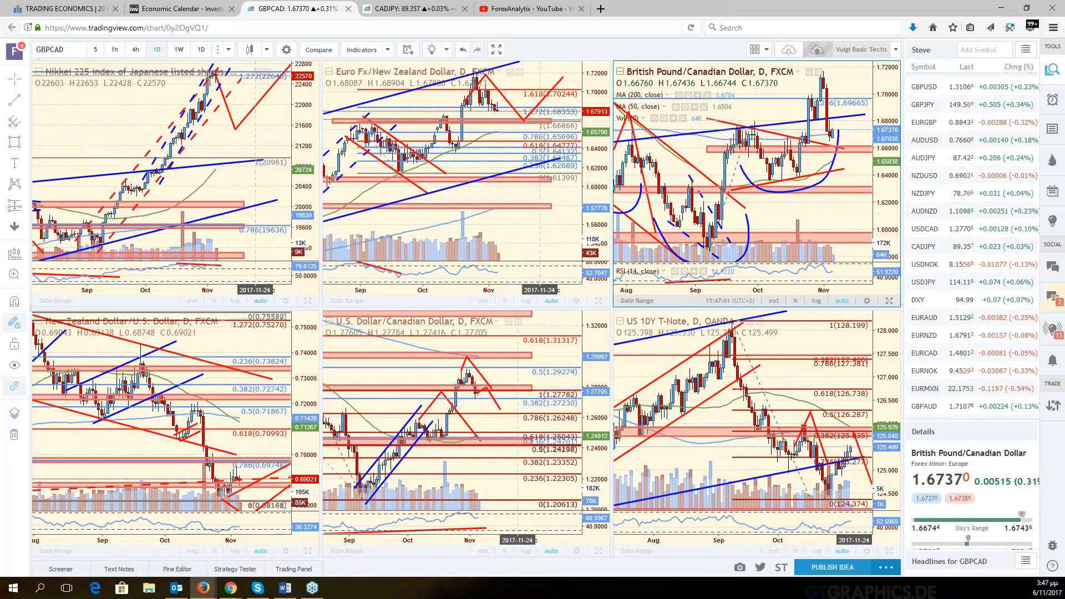
click(877, 541)
click(889, 551)
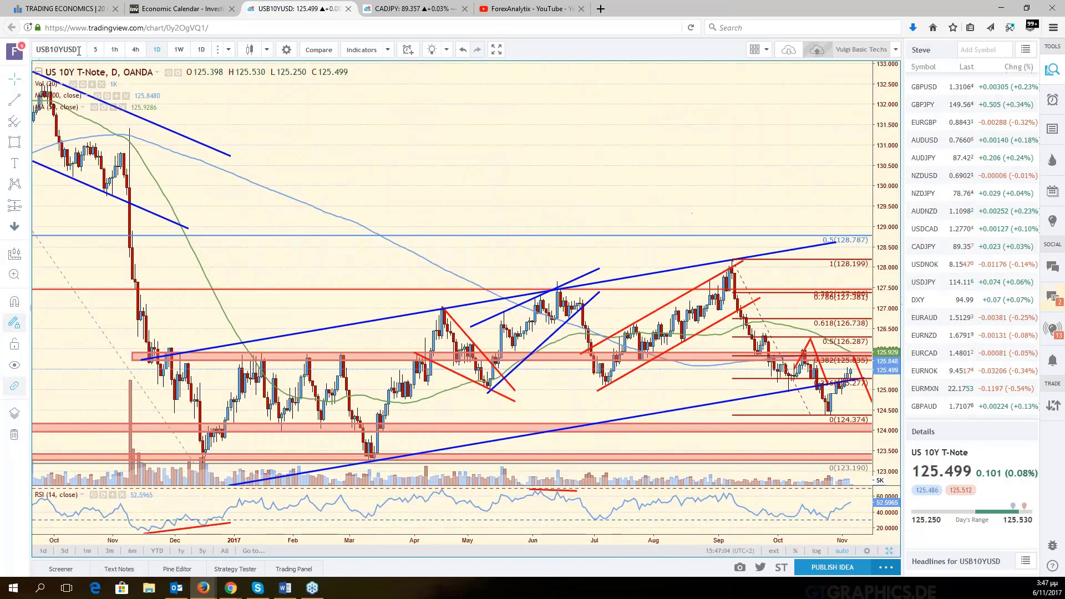
click(79, 50)
text(USDJPY)
key(Return)
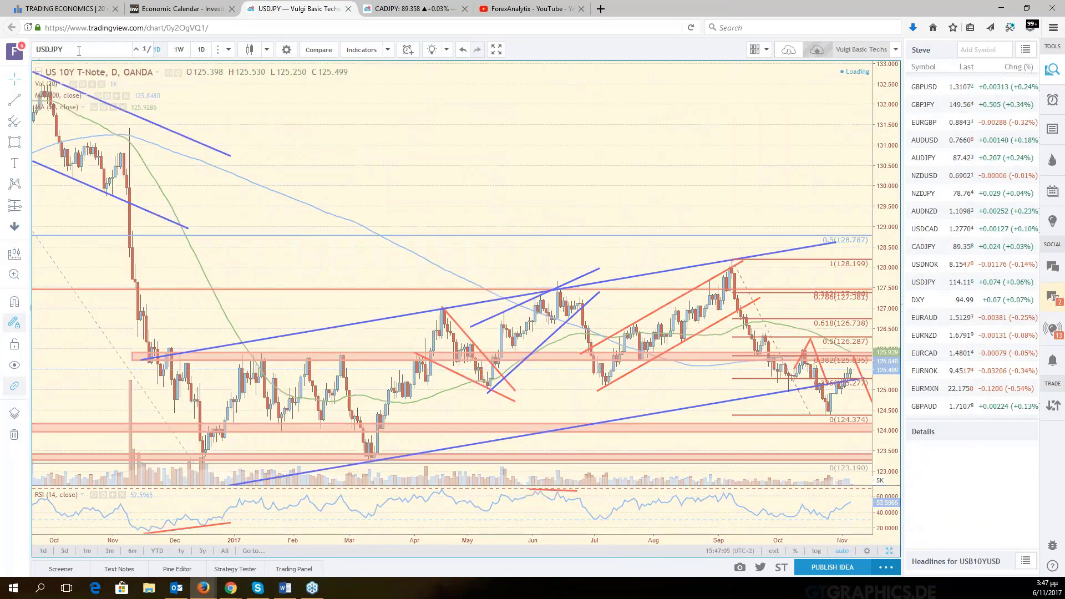
- Pan the USDJPY chart to center the bars from December onward, then restore the six-chart grid
drag(794, 413, 658, 414)
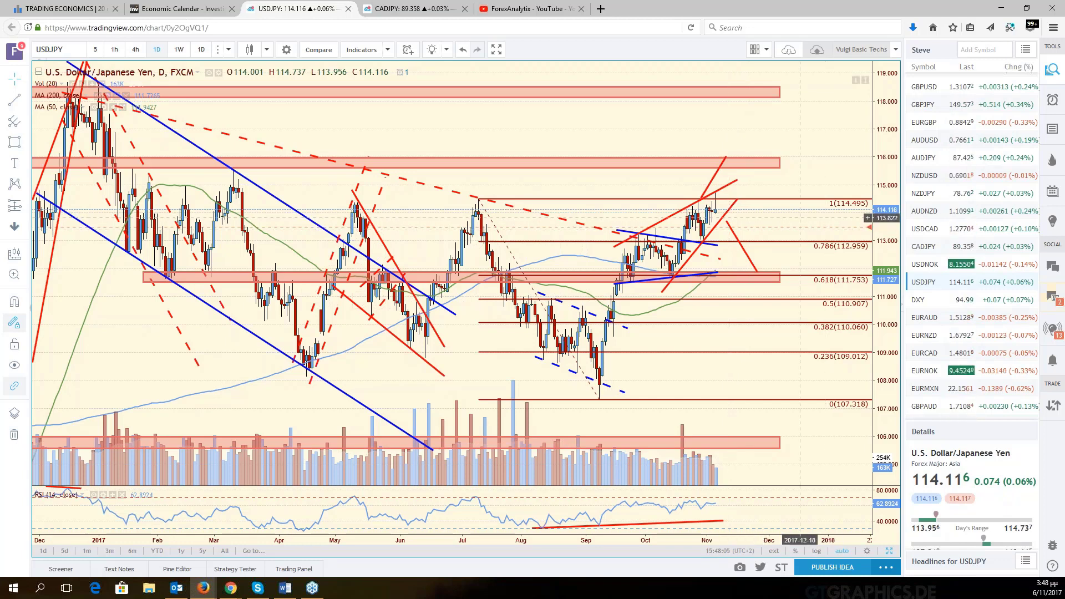
drag(799, 218, 885, 226)
drag(770, 217, 810, 289)
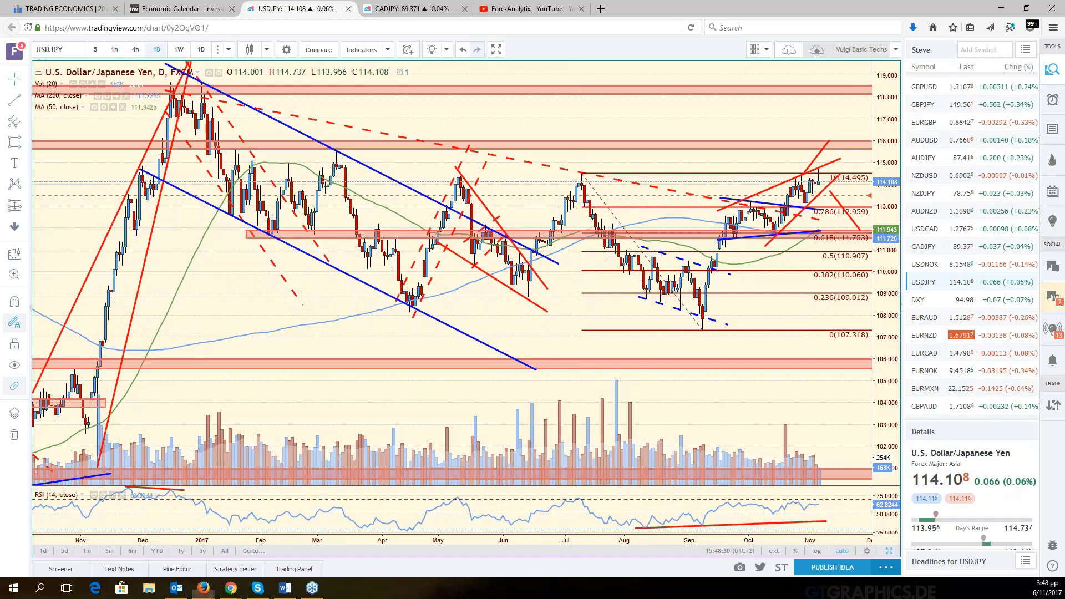
key(alt+Return)
- Replace the bottom-middle USDCAD pane with CHFJPY via a CHF symbol search
click(582, 377)
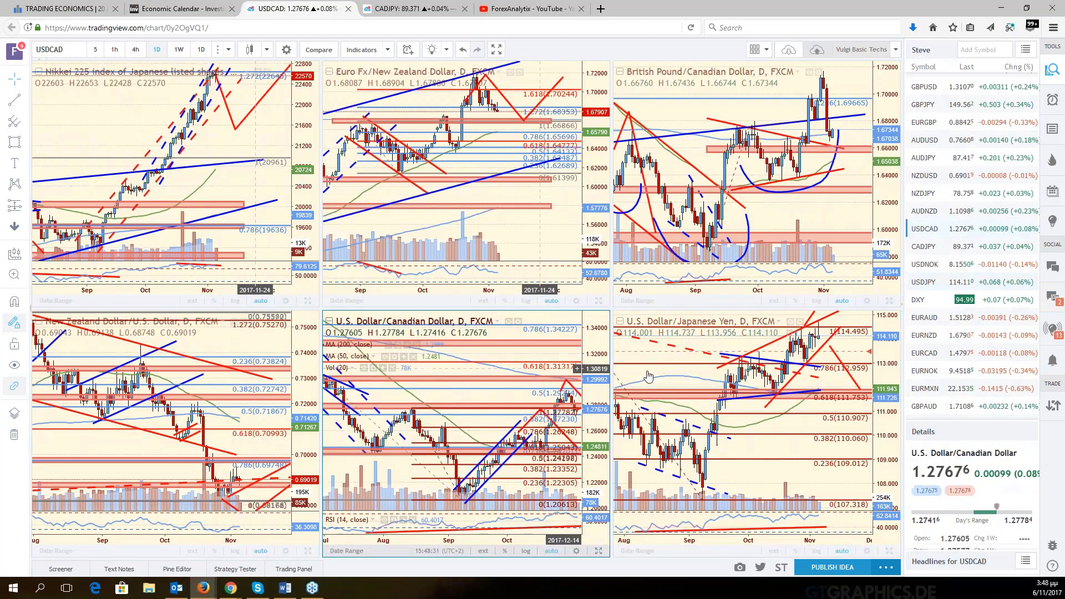
click(70, 50)
text(CH)
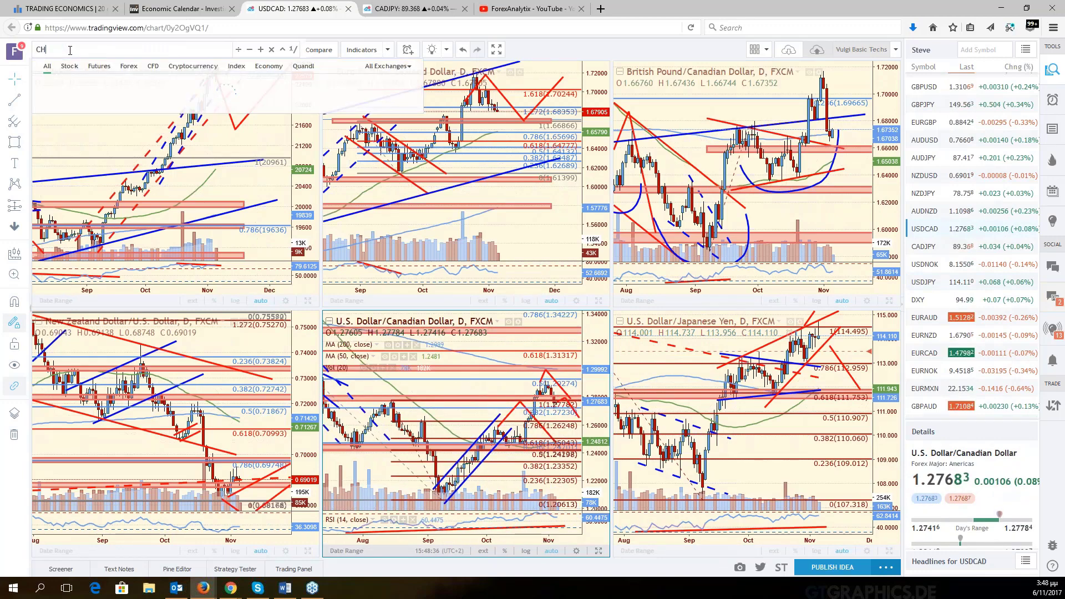
text(F)
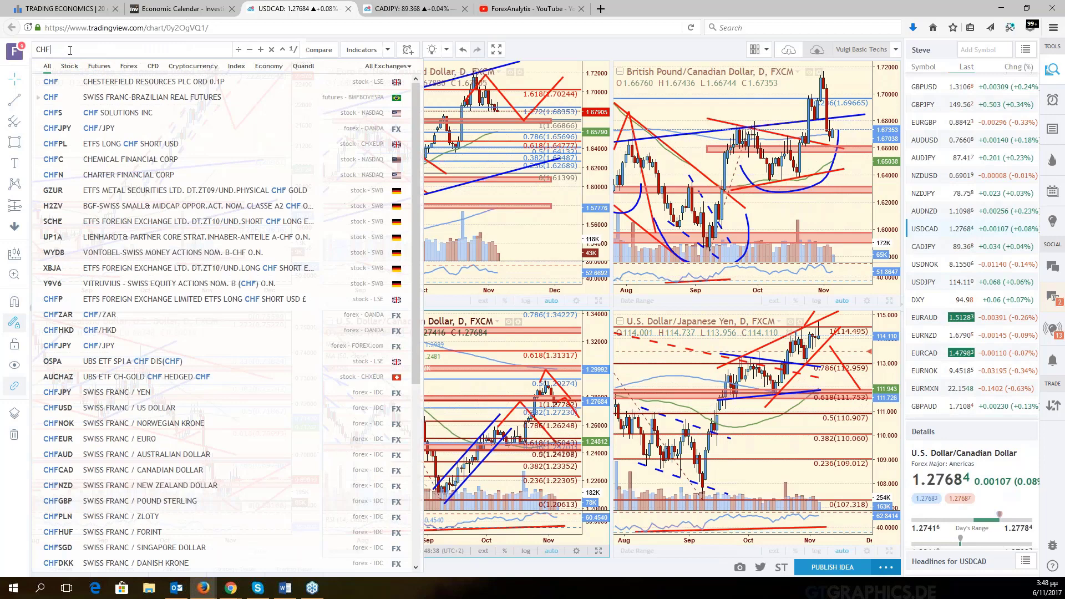
click(58, 128)
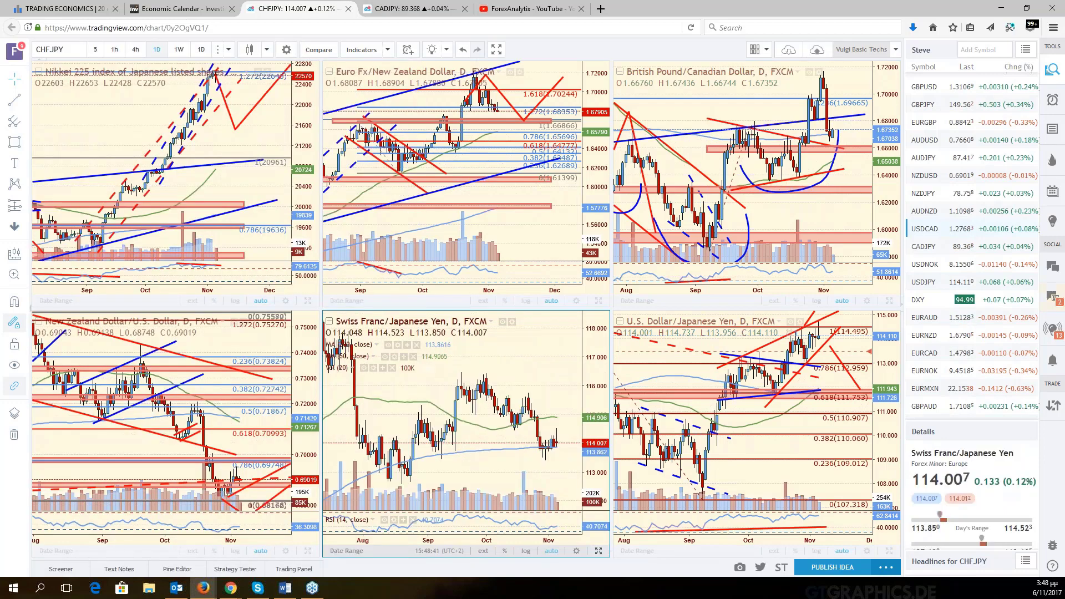
- Maximize the CHF/JPY chart and zoom out to show history back to 2015
key(alt+Return)
scroll(677, 361, down, 2)
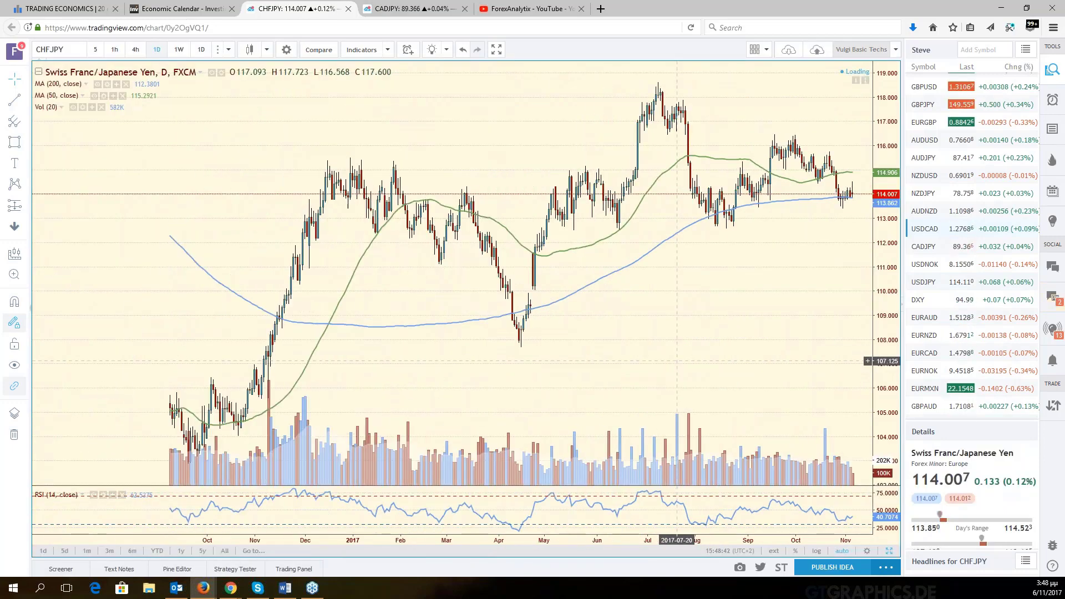
scroll(676, 361, down, 2)
scroll(677, 362, down, 2)
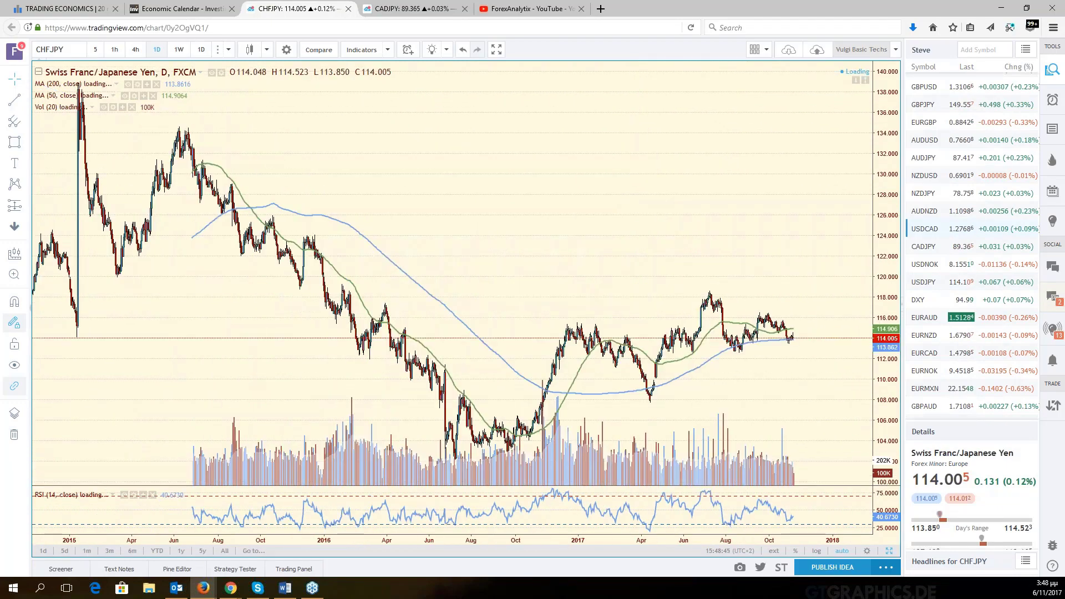
scroll(648, 233, down, 2)
drag(647, 232, 601, 238)
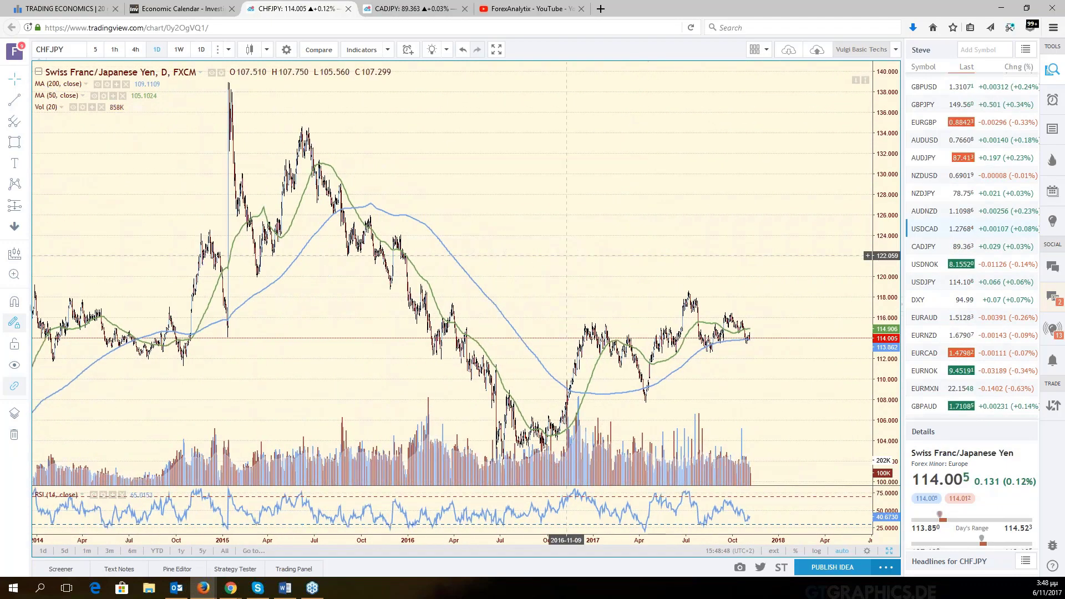
scroll(465, 292, up, 2)
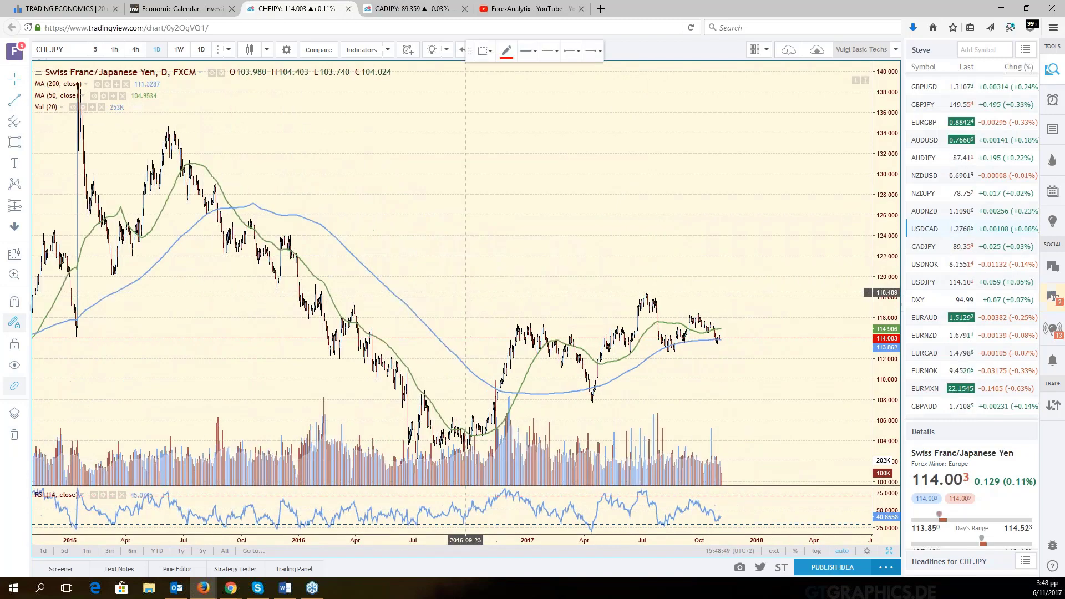
- Draw an uptrend line from the 2016 low under the 2017 lows into 2018
scroll(465, 293, up, 2)
click(363, 454)
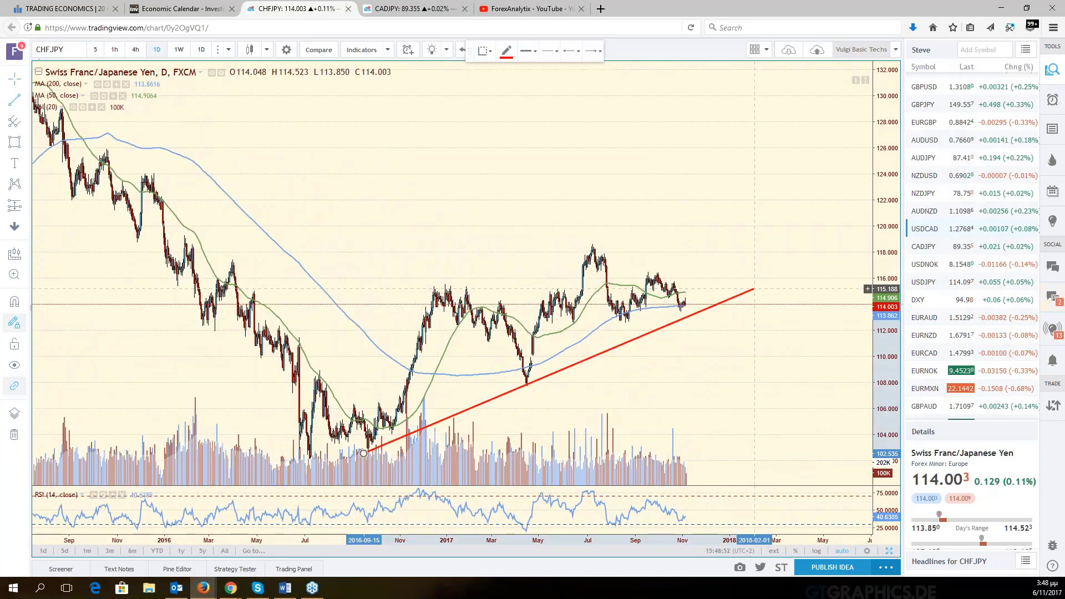
click(758, 293)
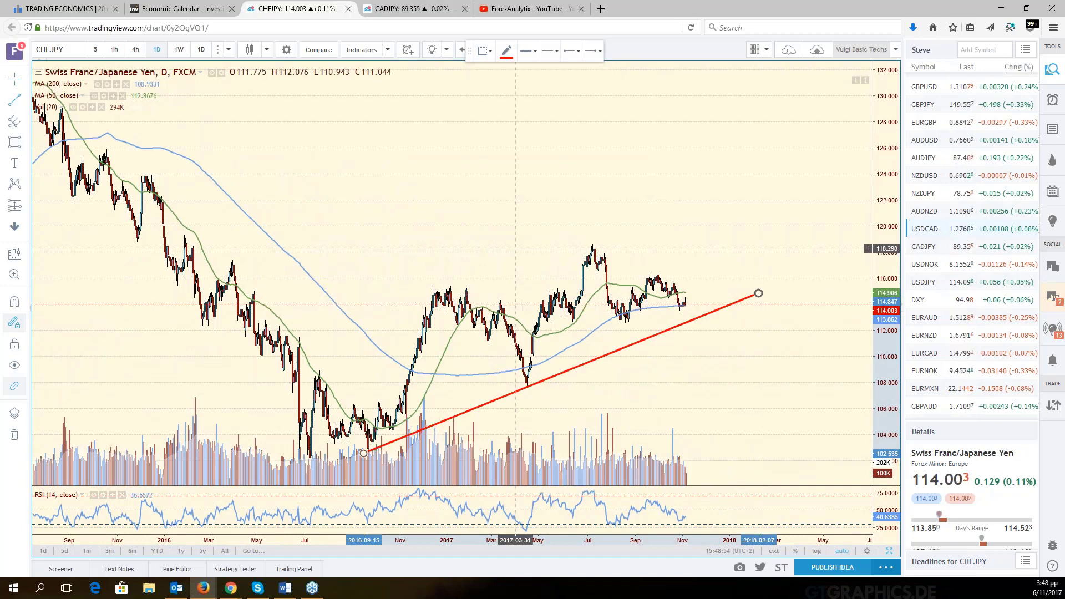
scroll(516, 248, down, 2)
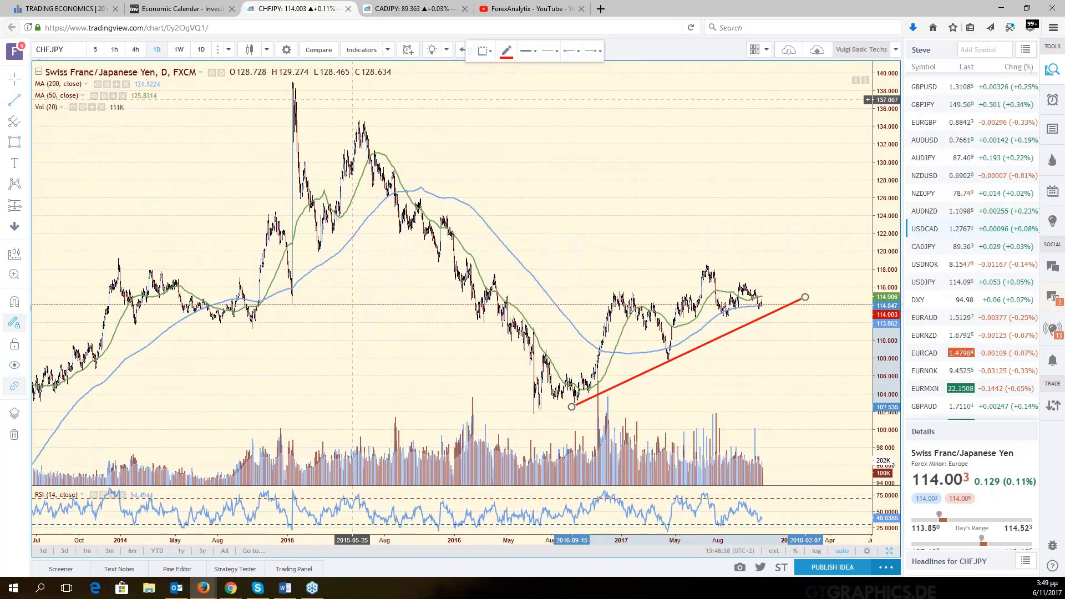
- Draw a downtrend line from the 2015 high to the late-2016 low with a parallel copy forming a falling channel
click(349, 89)
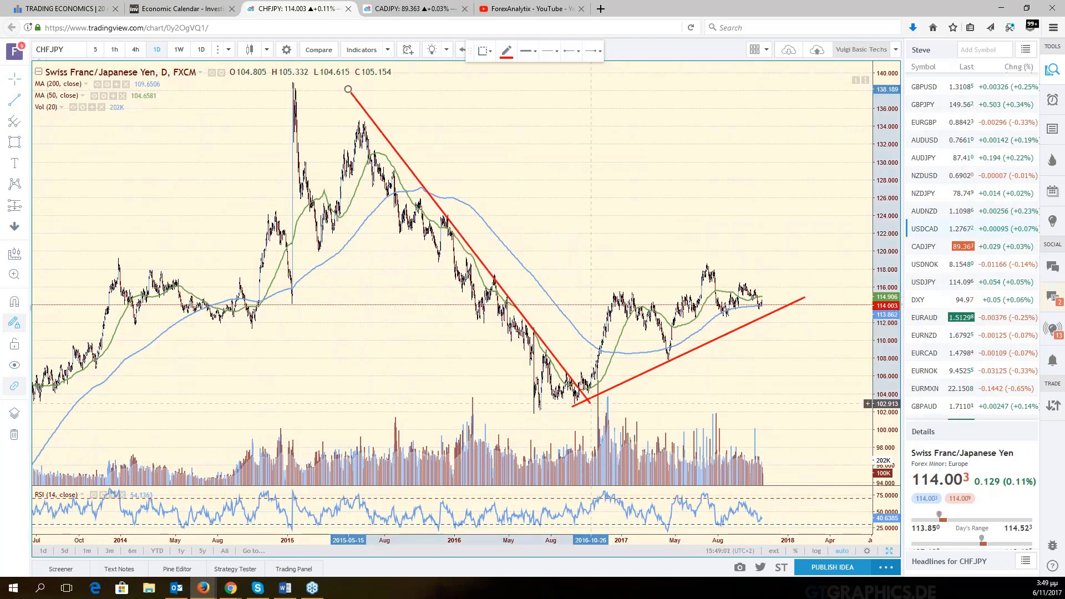
click(598, 403)
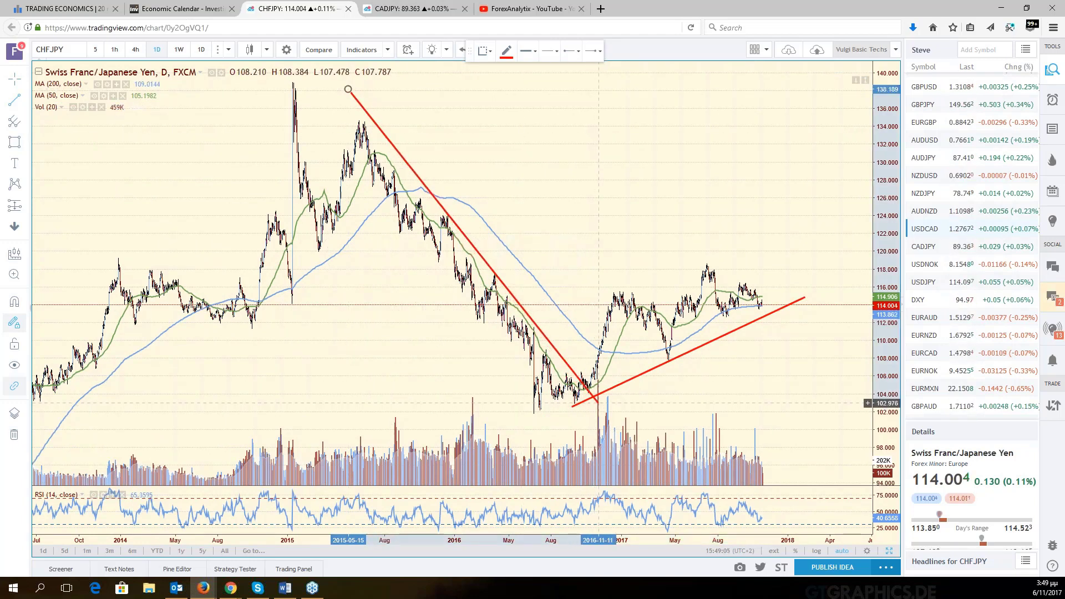
right_click(516, 303)
click(538, 348)
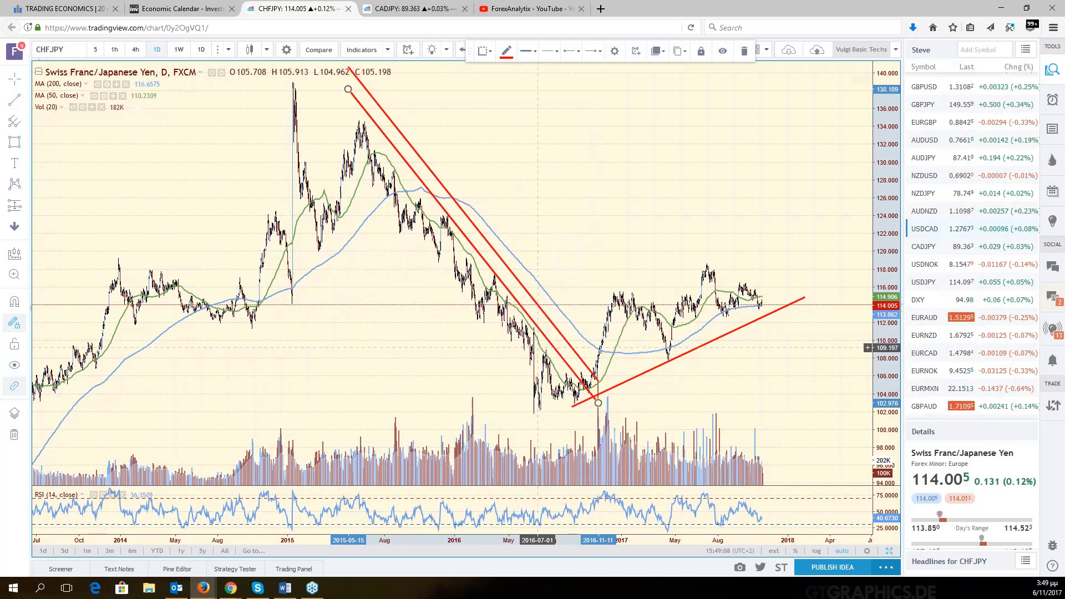
drag(475, 247, 448, 297)
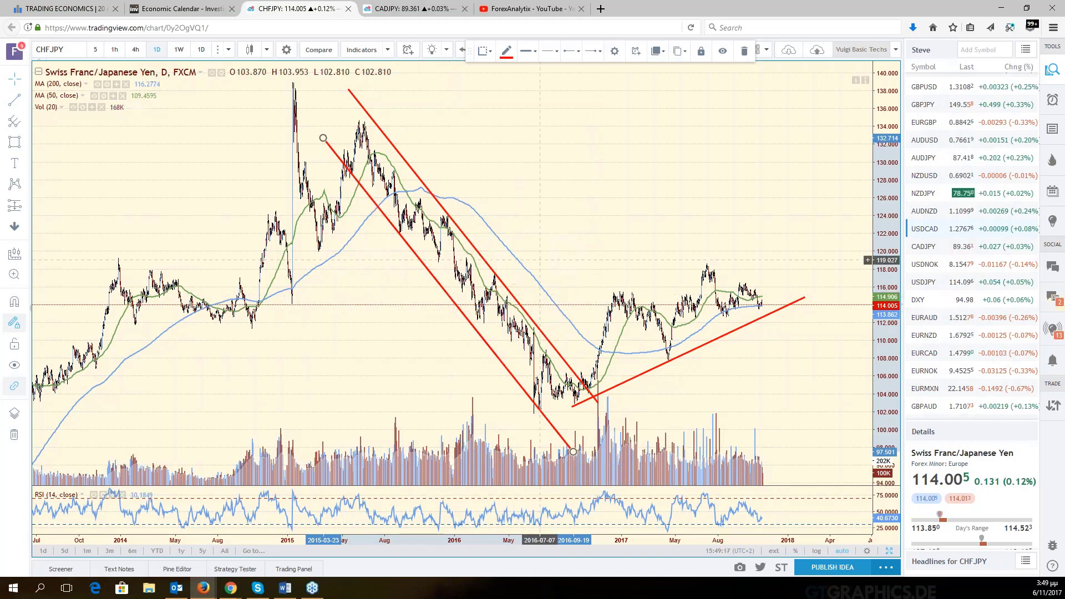
- Draw an upper trendline from the late-2016 high across the rally highs into 2018
scroll(540, 260, down, 2)
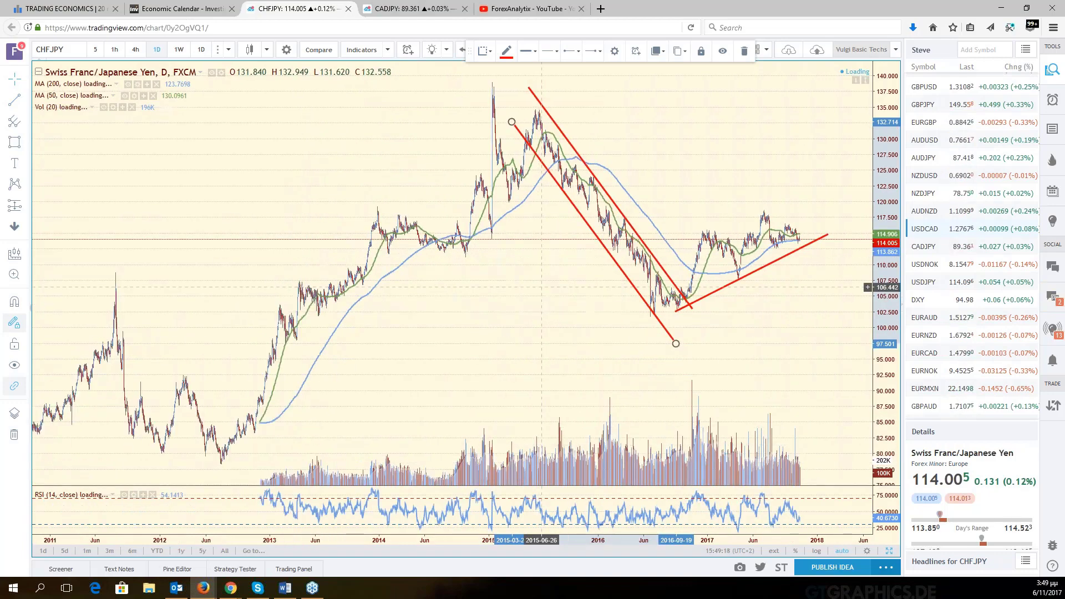
scroll(542, 287, up, 2)
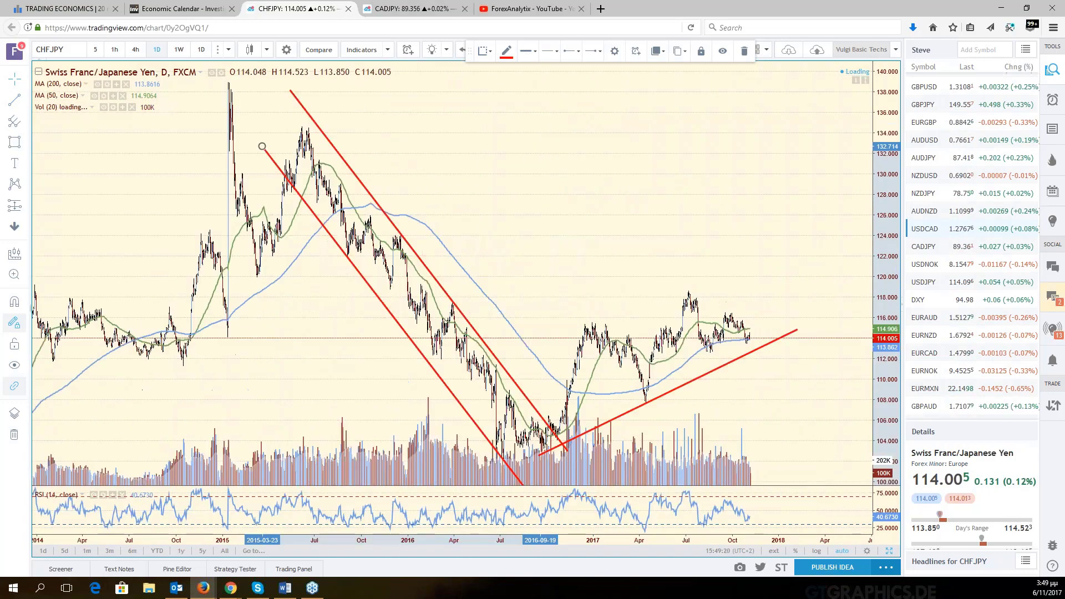
scroll(542, 288, up, 1)
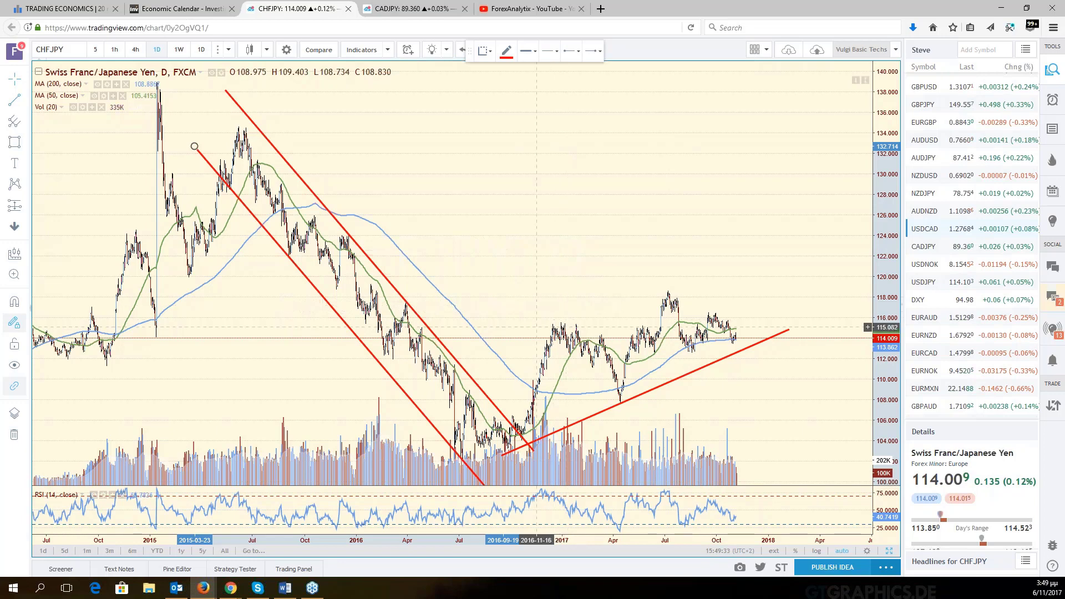
click(536, 327)
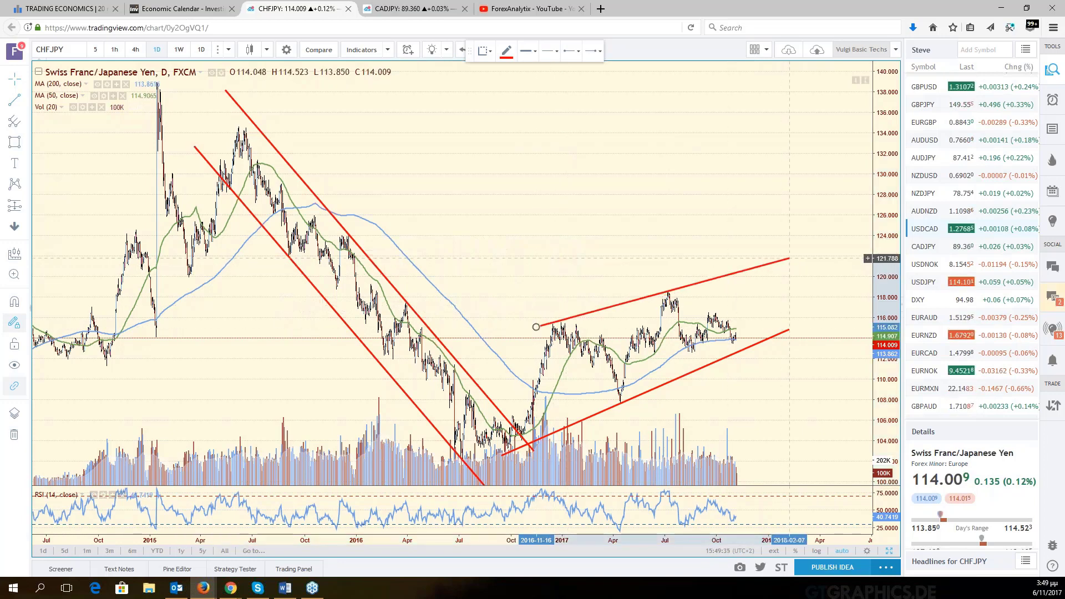
click(782, 261)
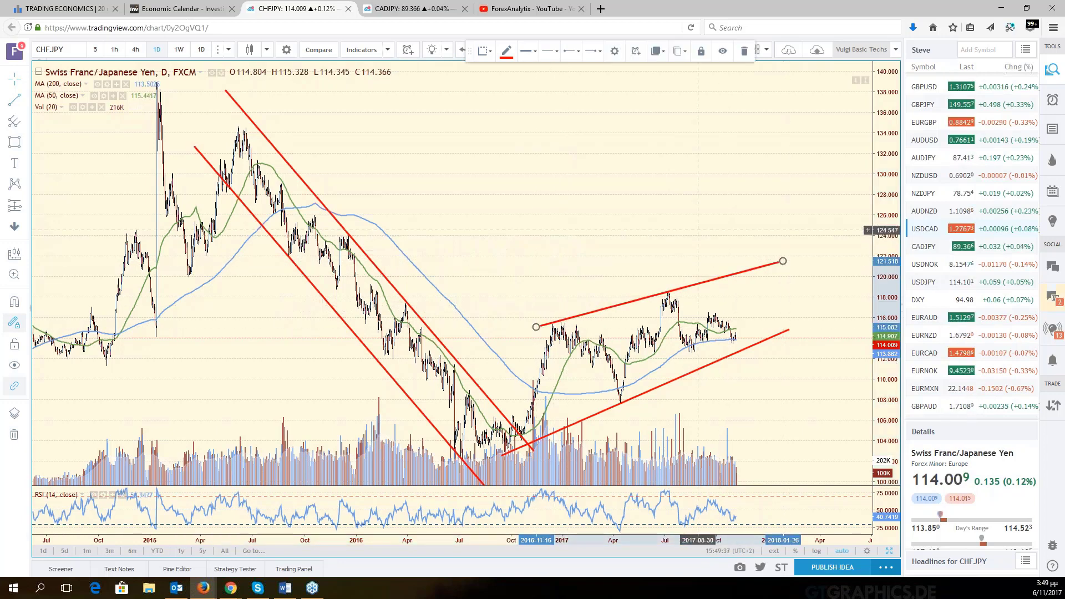
drag(536, 327, 502, 337)
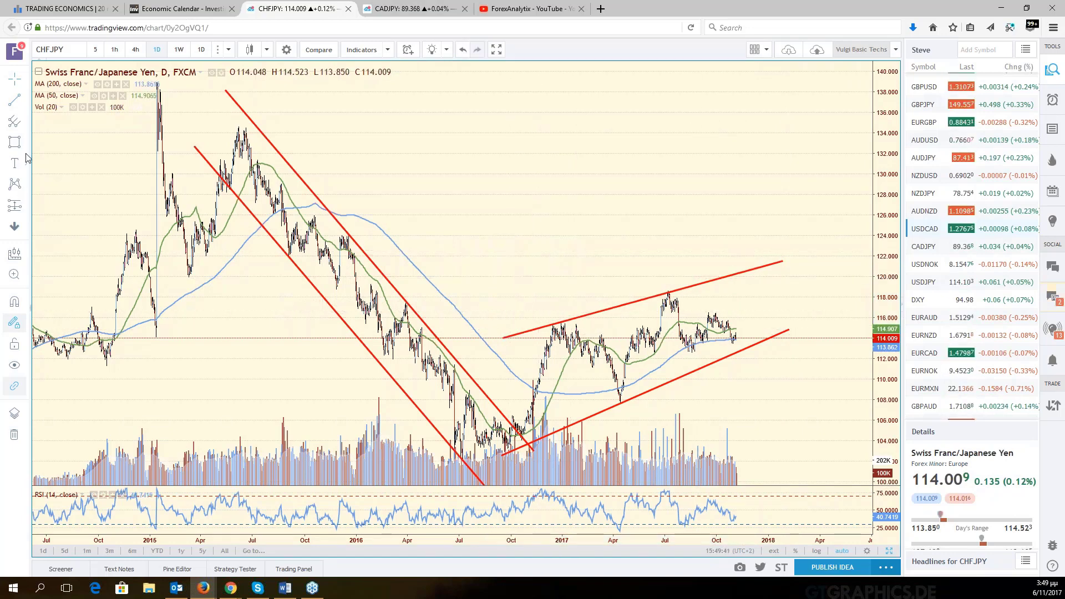
- Draw a Fib Retracement from the 2015 high to the 2016 low
click(21, 192)
click(86, 290)
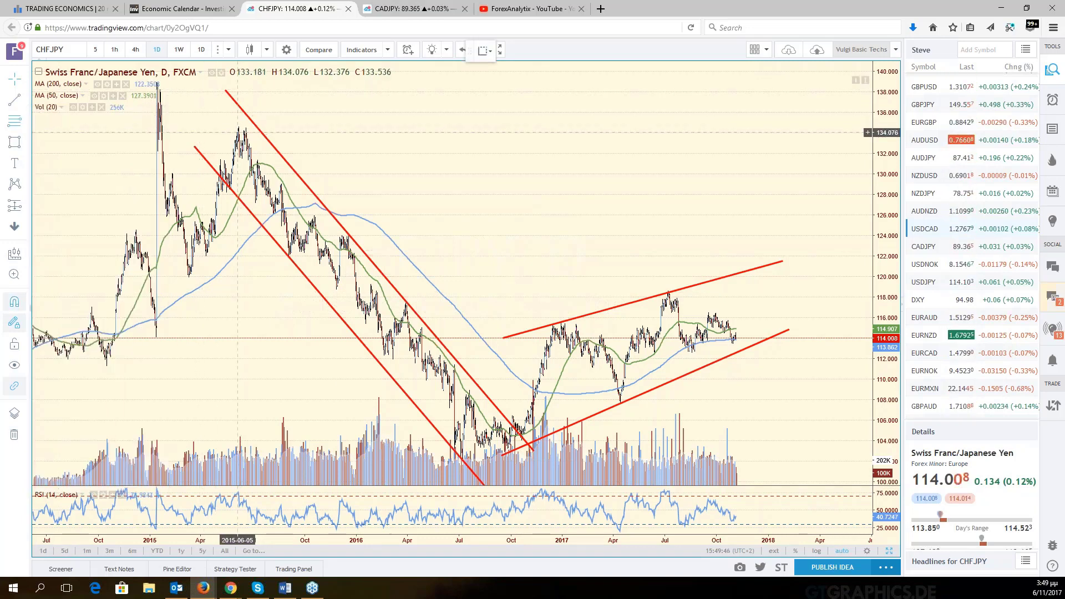
click(239, 127)
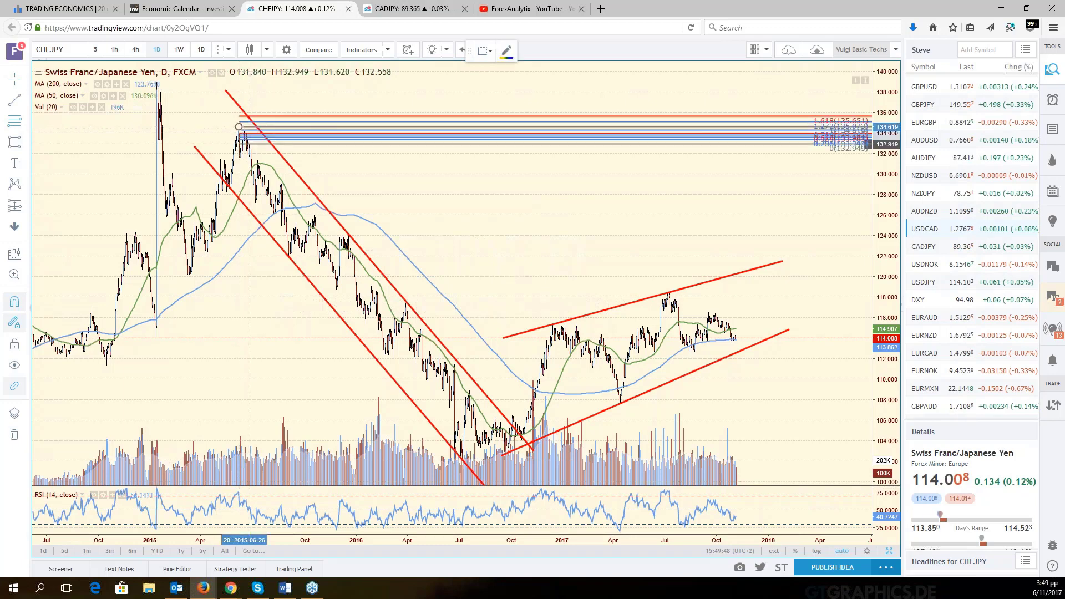
scroll(450, 277, up, 4)
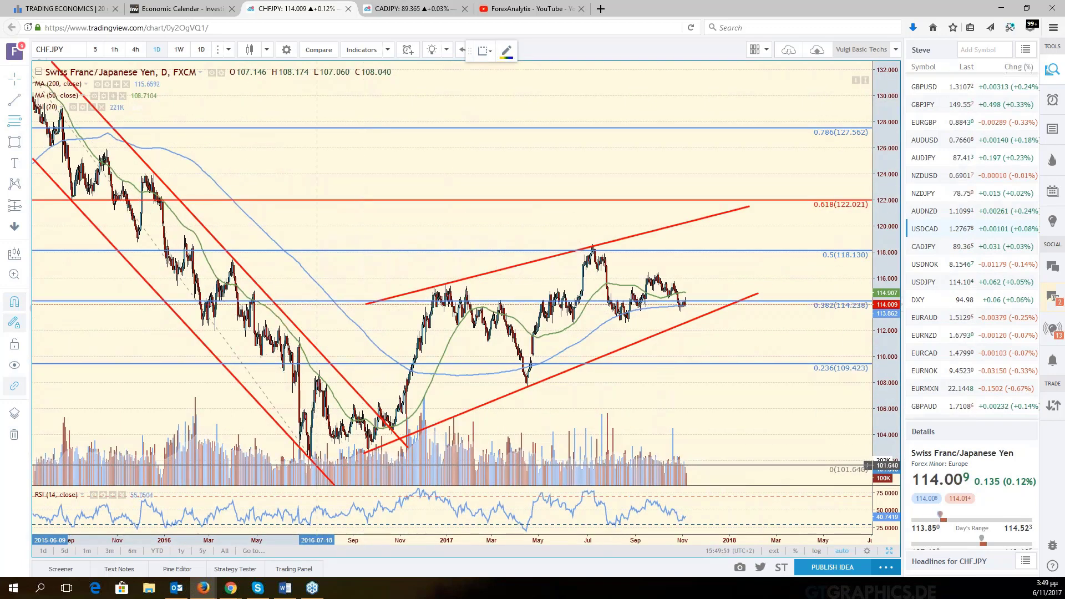
drag(317, 465, 310, 460)
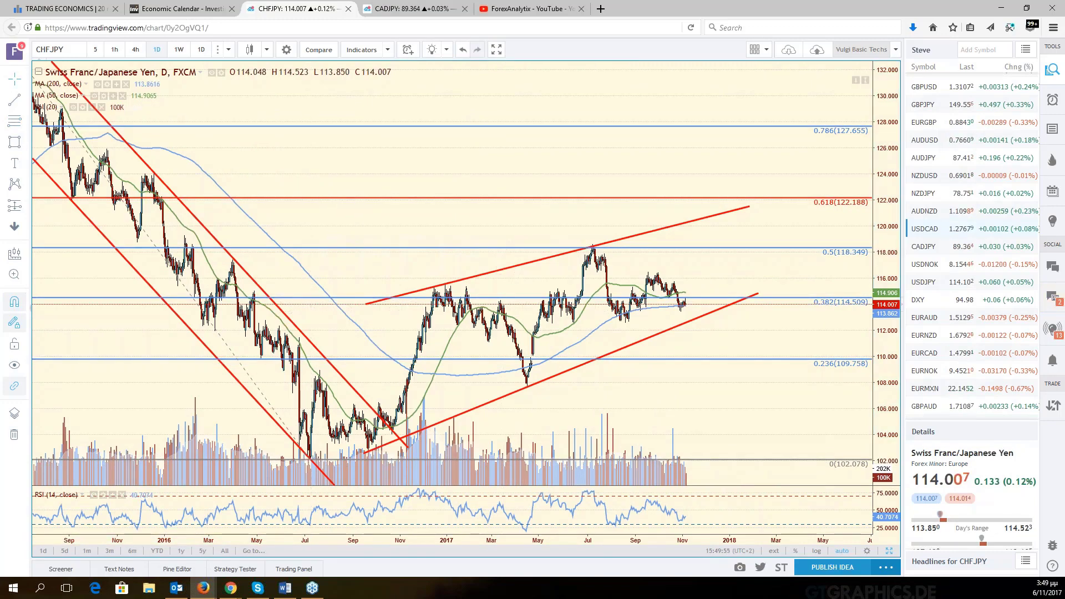
scroll(420, 272, down, 4)
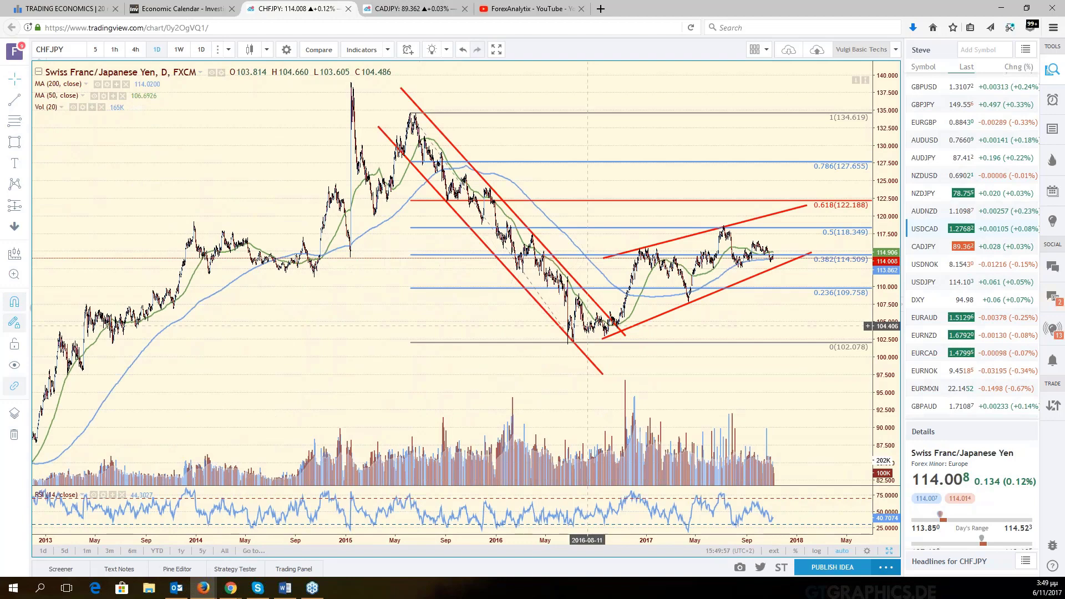
scroll(639, 348, up, 3)
scroll(639, 348, up, 1)
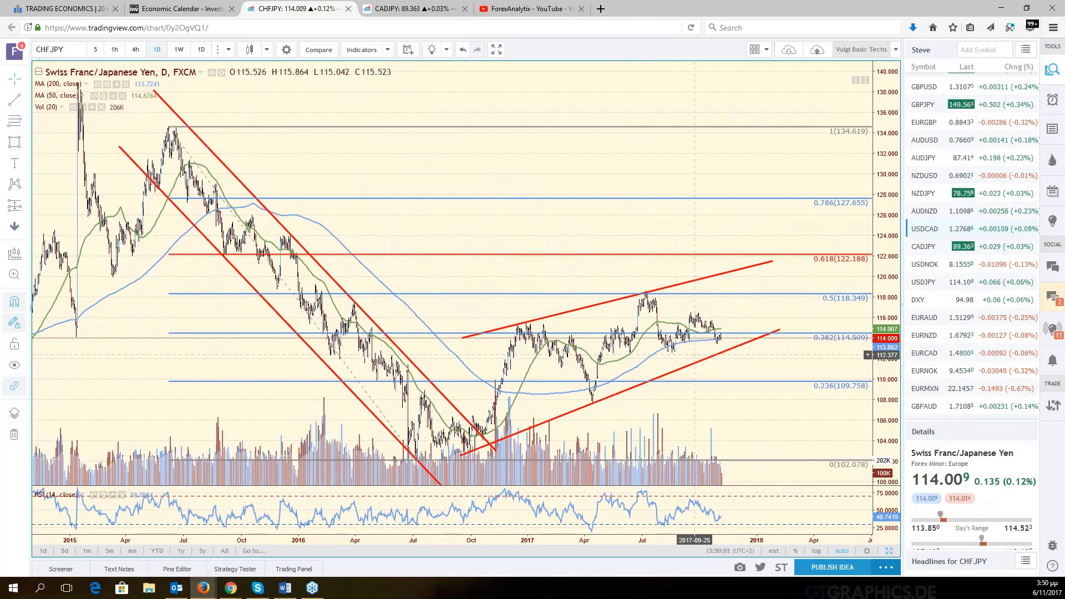
scroll(695, 355, up, 2)
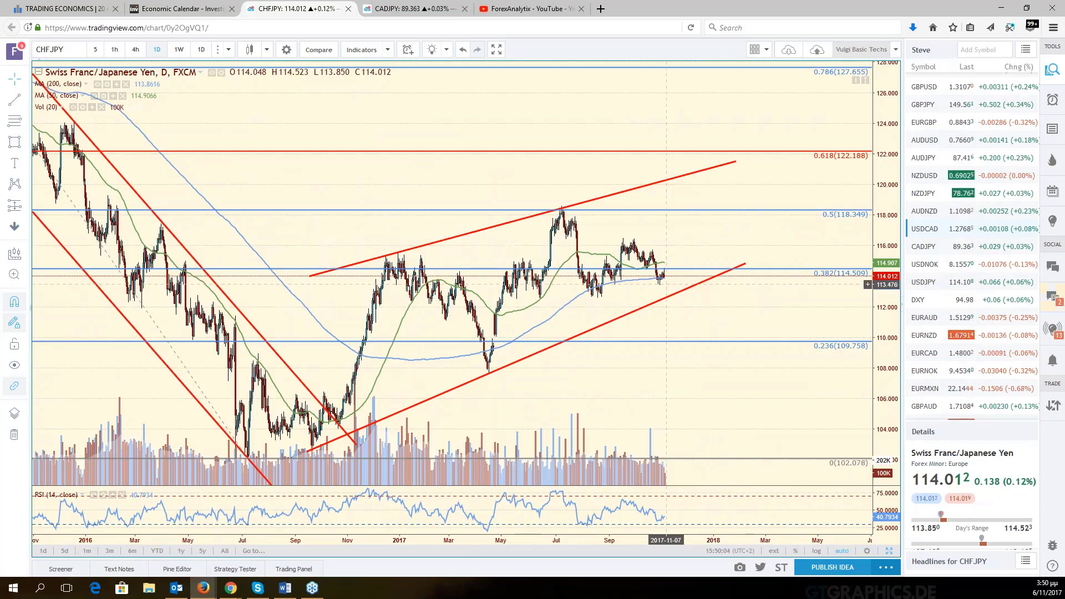
scroll(666, 284, up, 1)
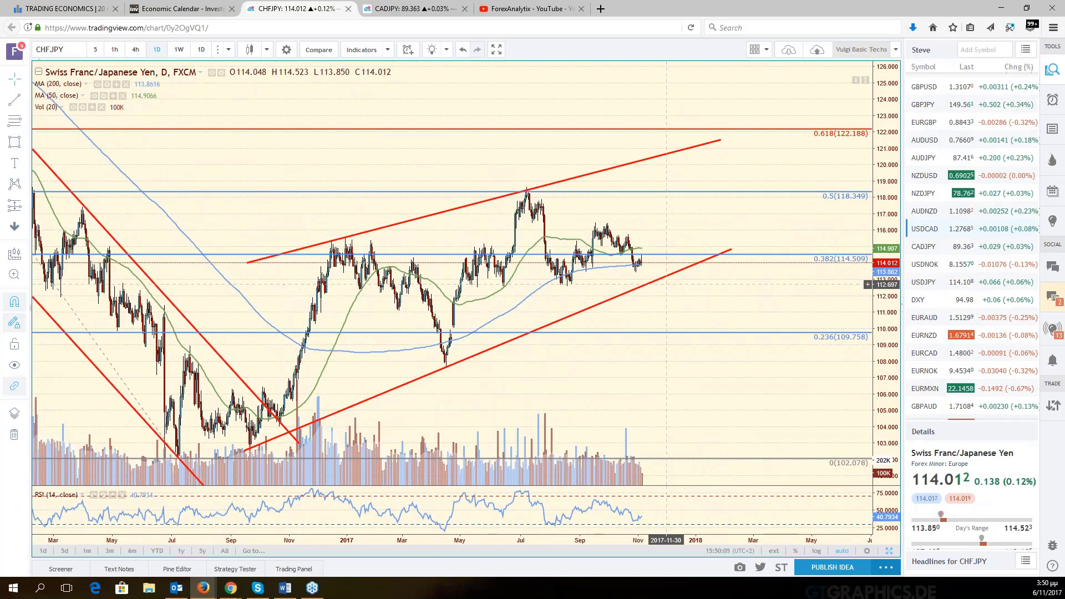
scroll(666, 283, up, 1)
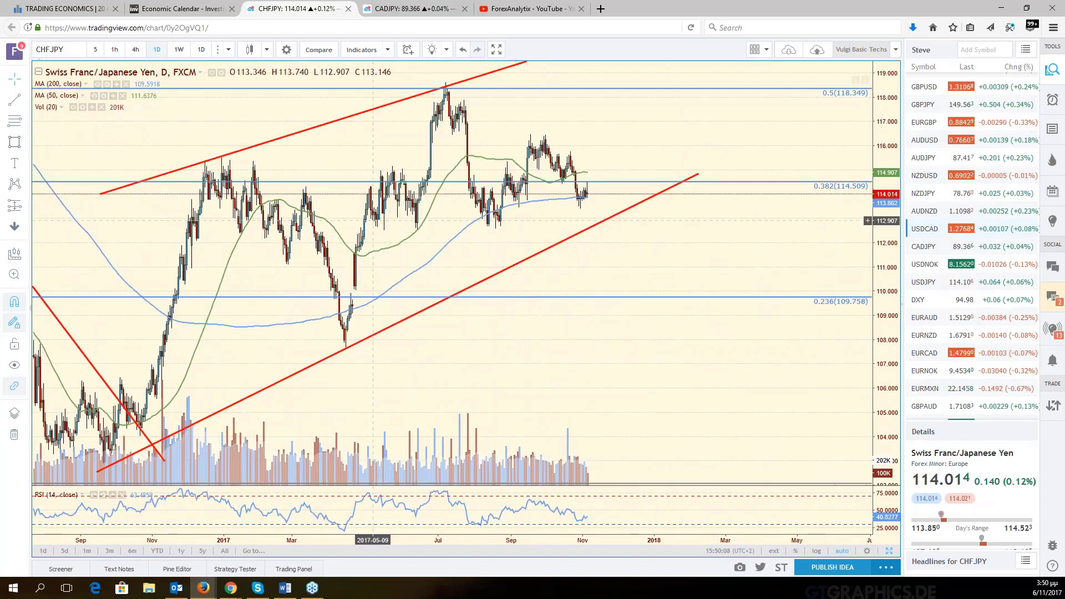
- Draw a red support zone near 112.5 and a projected drop from it to about 107
click(373, 222)
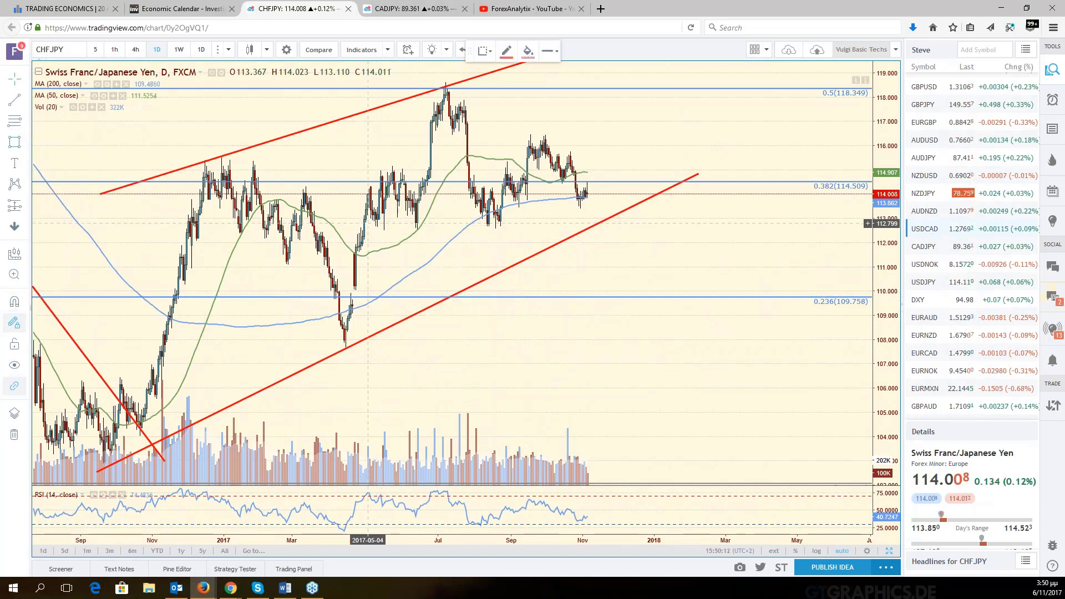
drag(368, 223, 717, 230)
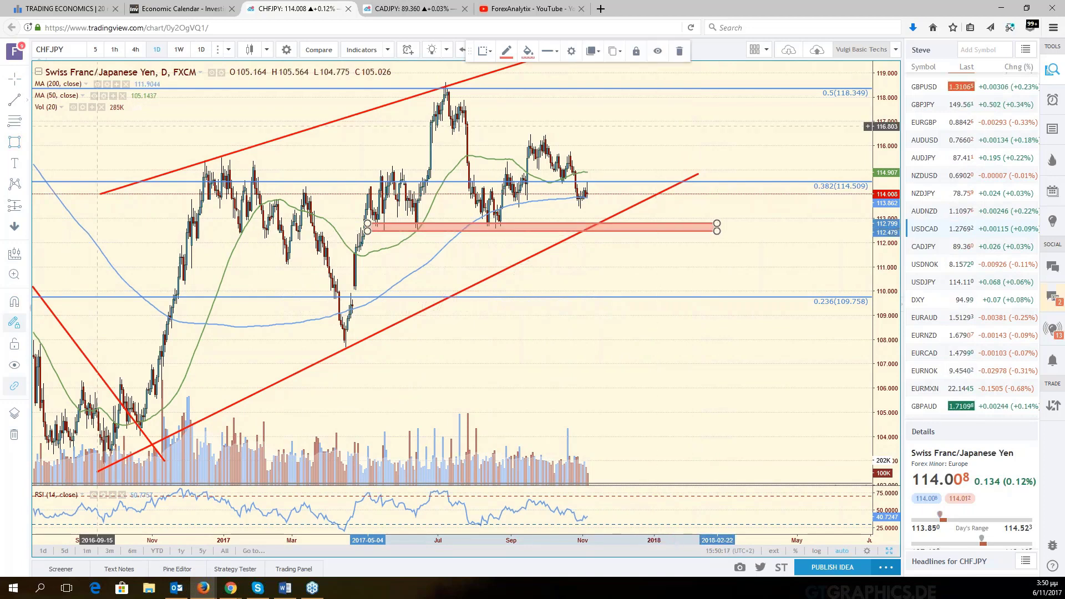
click(570, 225)
drag(599, 226, 679, 361)
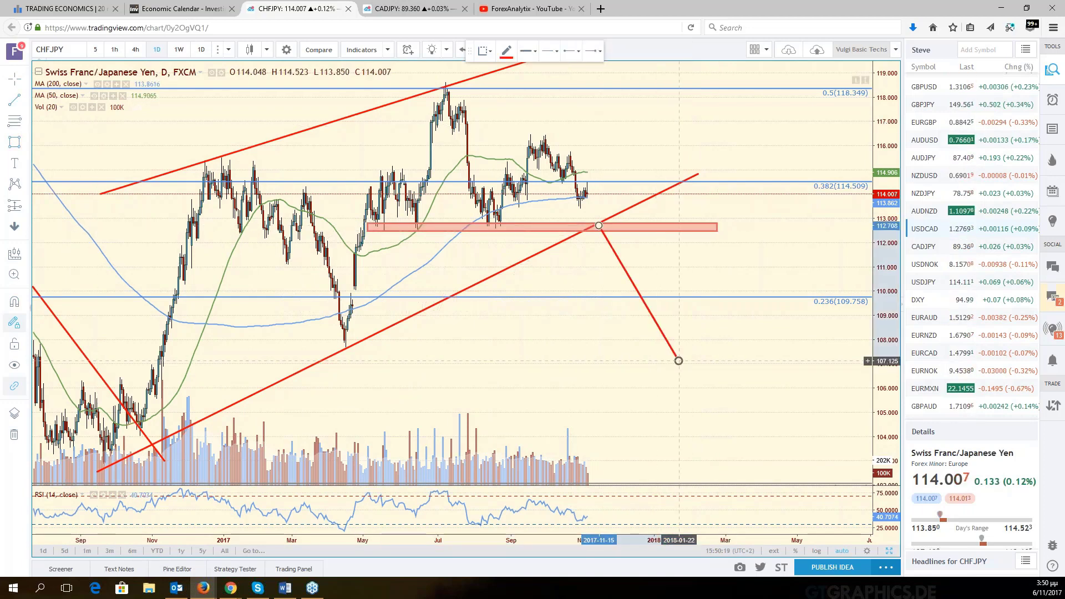
scroll(581, 390, down, 5)
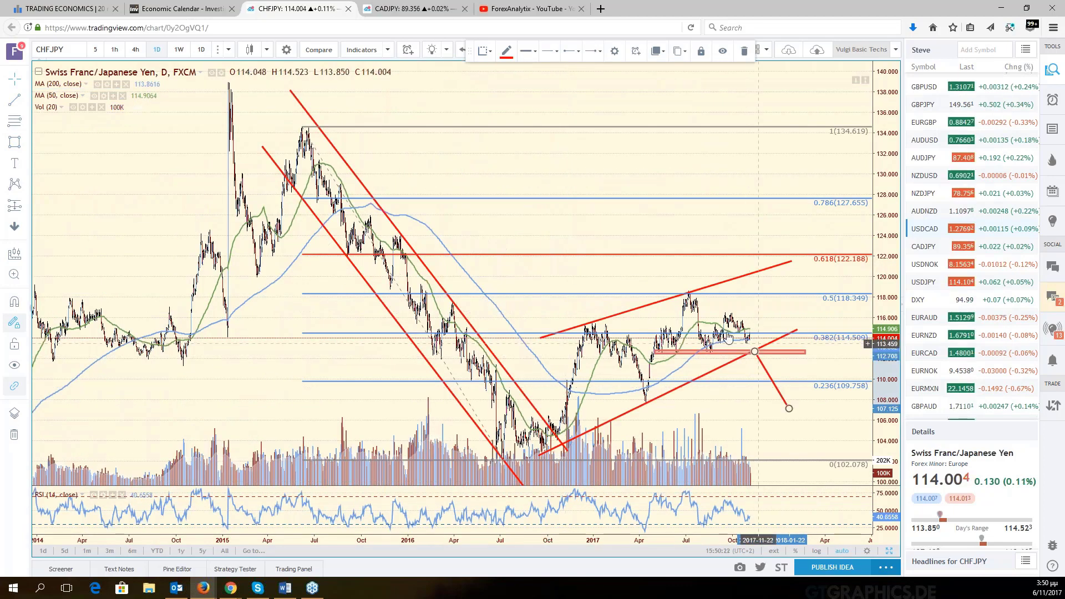
- Sketch a zigzag projection from the rising trendline: peak near 120.5, pullback near 116, final rise
click(14, 100)
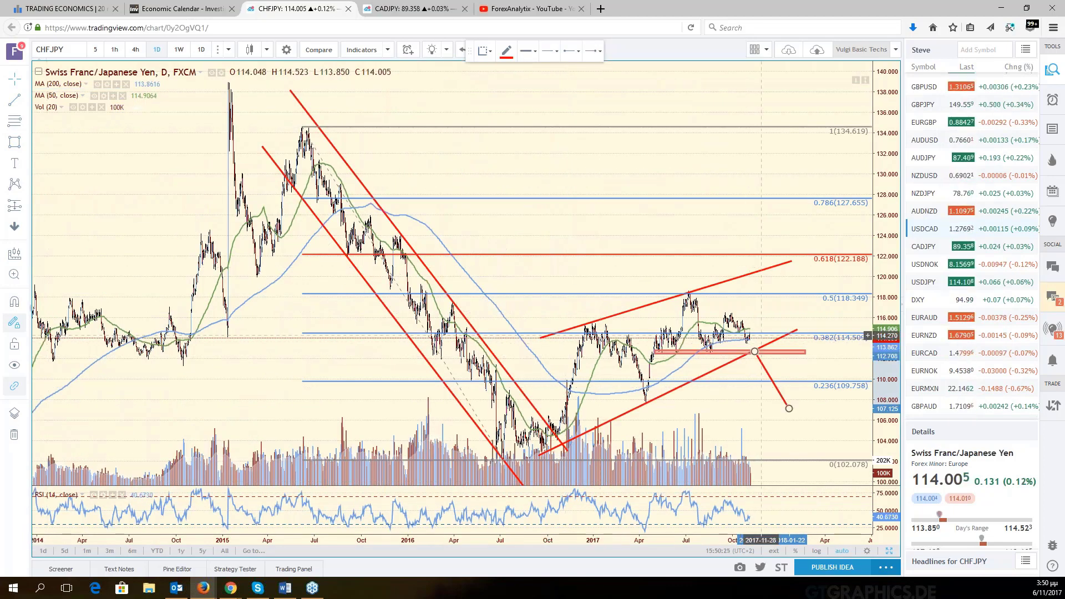
click(759, 341)
double_click(780, 271)
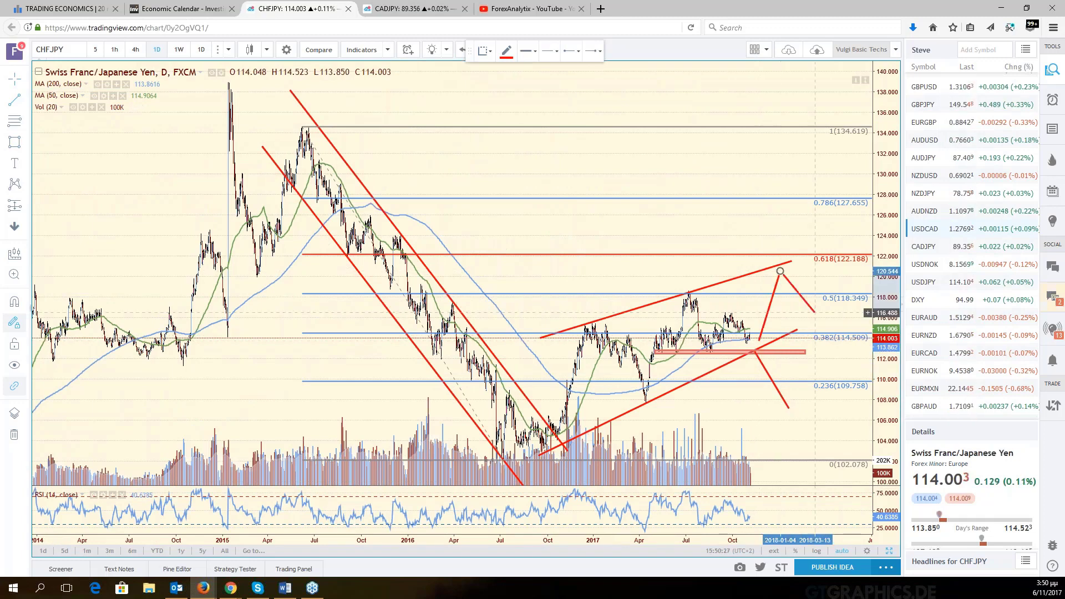
click(815, 314)
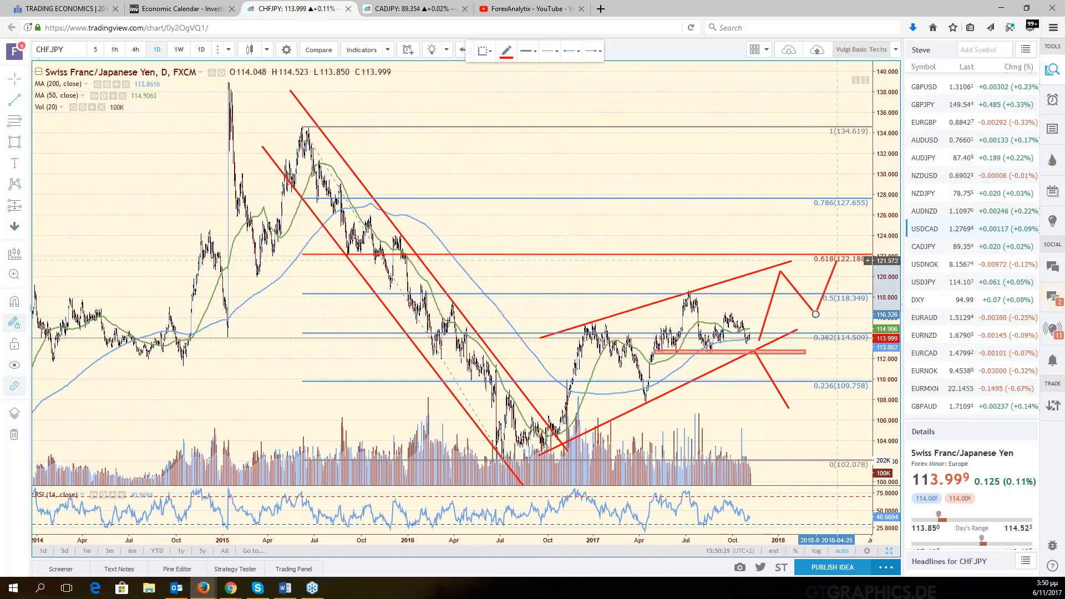
double_click(836, 259)
click(829, 232)
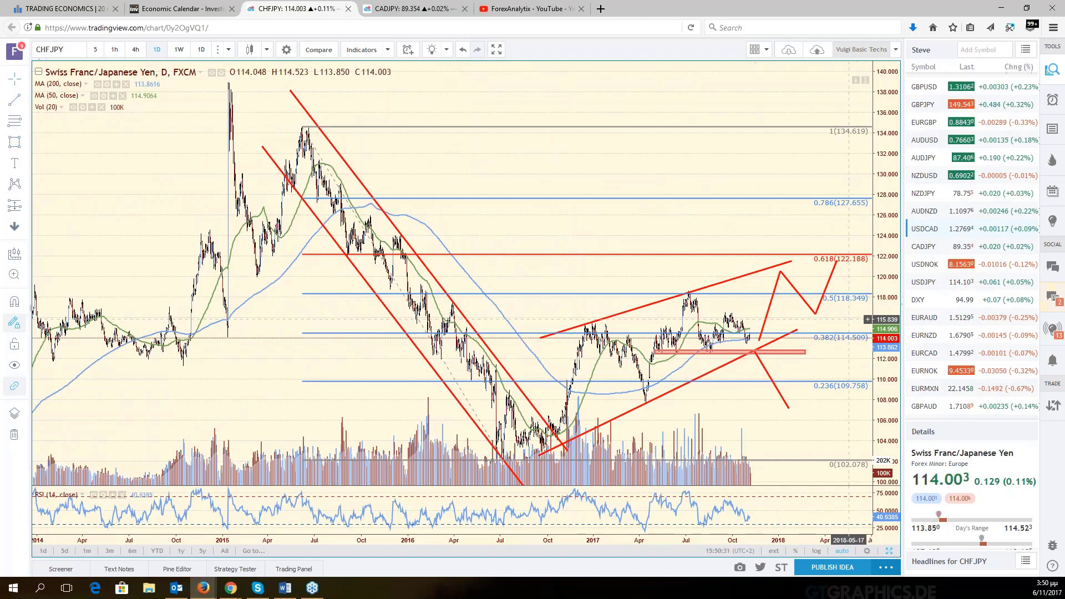
drag(796, 329, 699, 330)
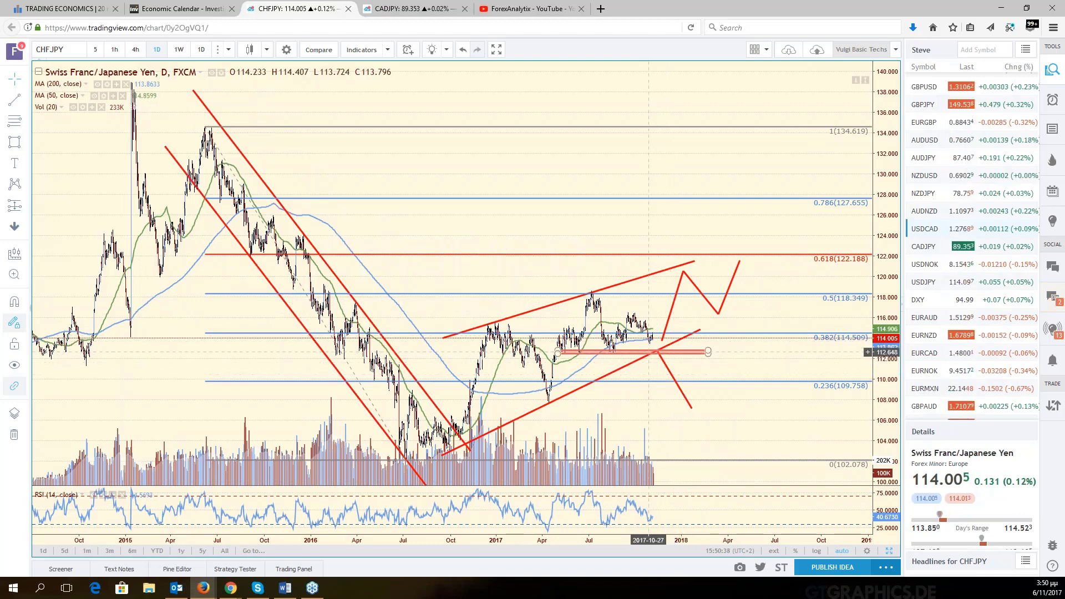
- Zoom and pan the CHF/JPY chart to show the 2015–2017 decline at the lower trendline's left end
scroll(649, 352, up, 2)
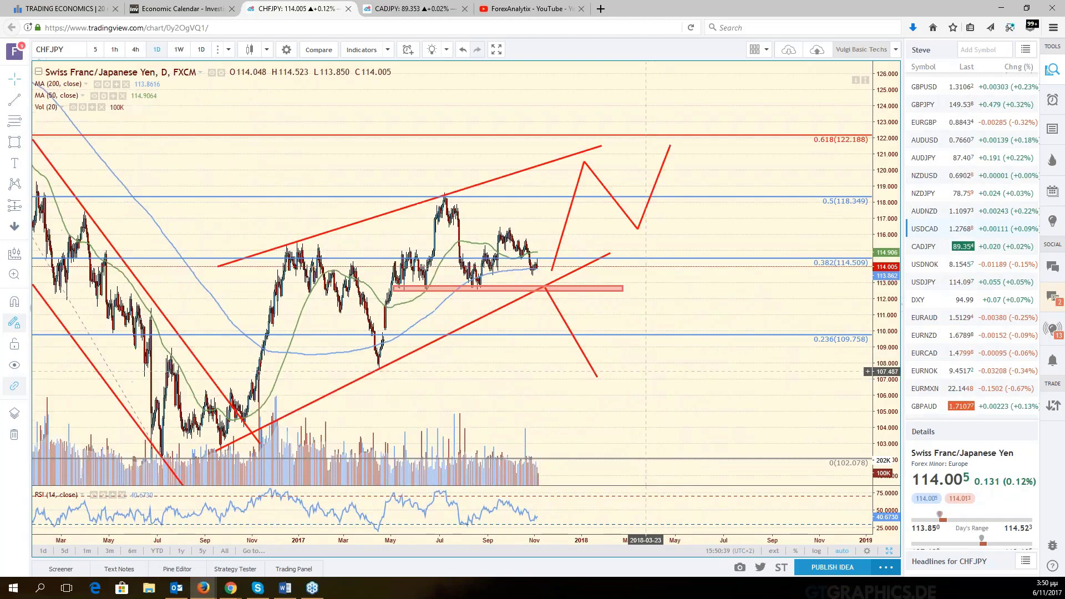
scroll(646, 371, up, 2)
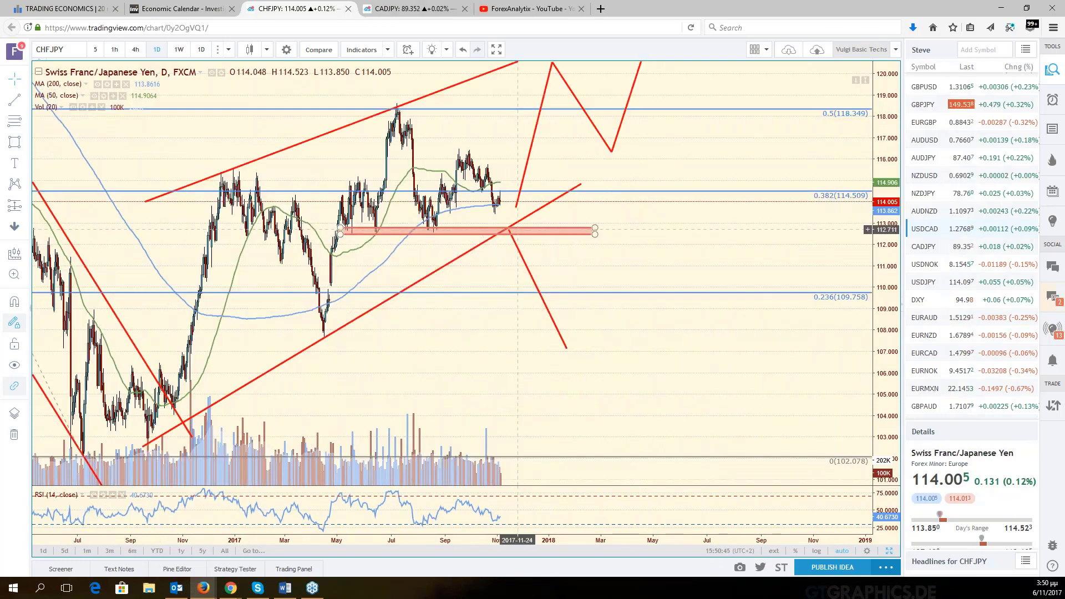
scroll(518, 229, down, 3)
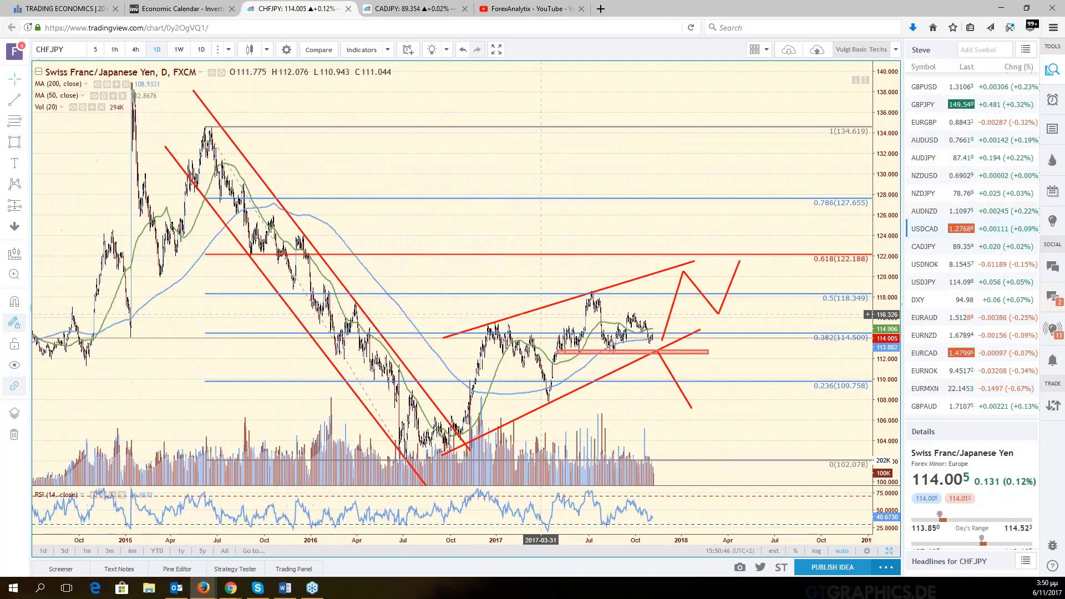
scroll(541, 314, up, 2)
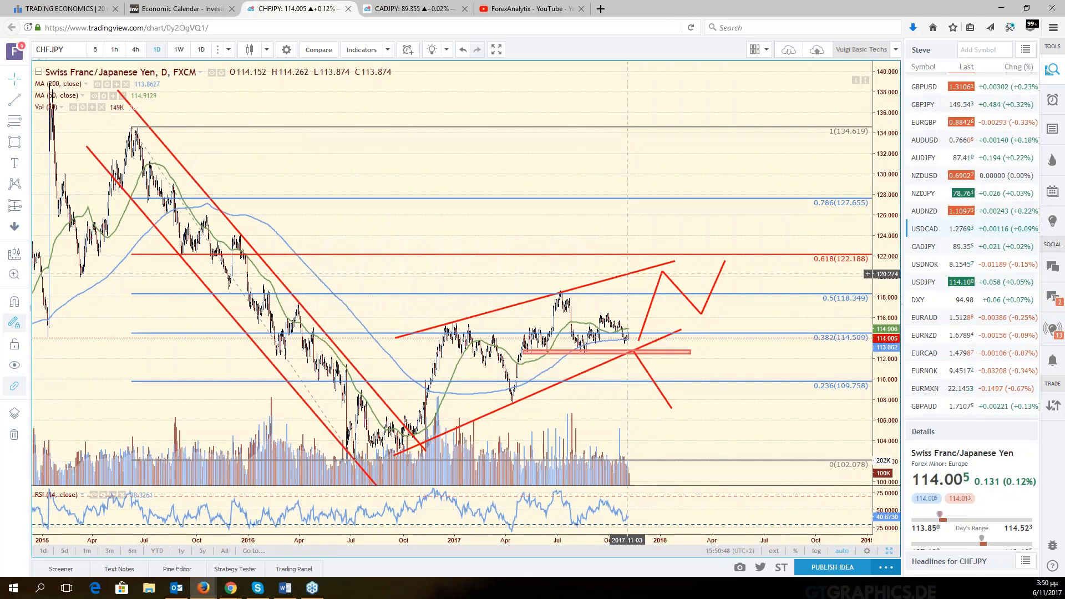
scroll(628, 274, up, 3)
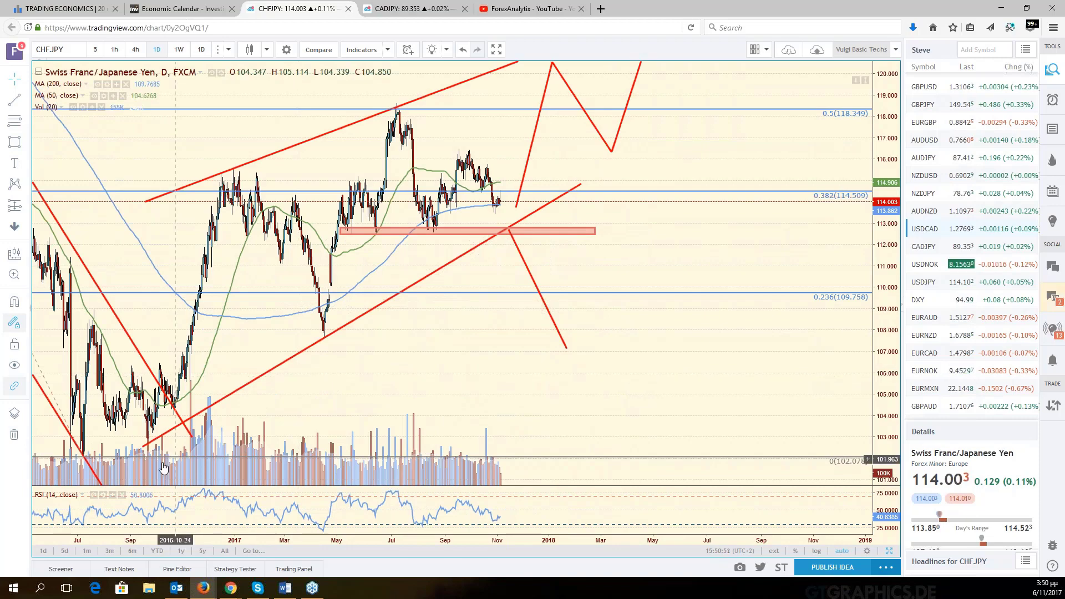
scroll(162, 469, up, 1)
drag(165, 452, 501, 435)
scroll(306, 474, up, 1)
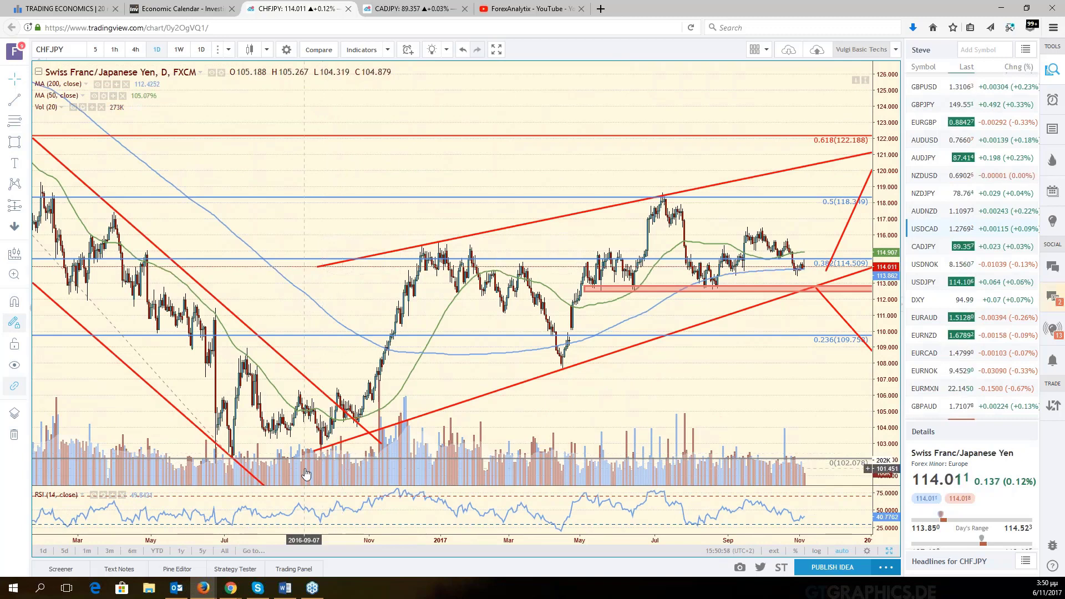
- Extend the CHF/JPY channel's lower trendline leftward and further right into the open space
drag(316, 450, 304, 452)
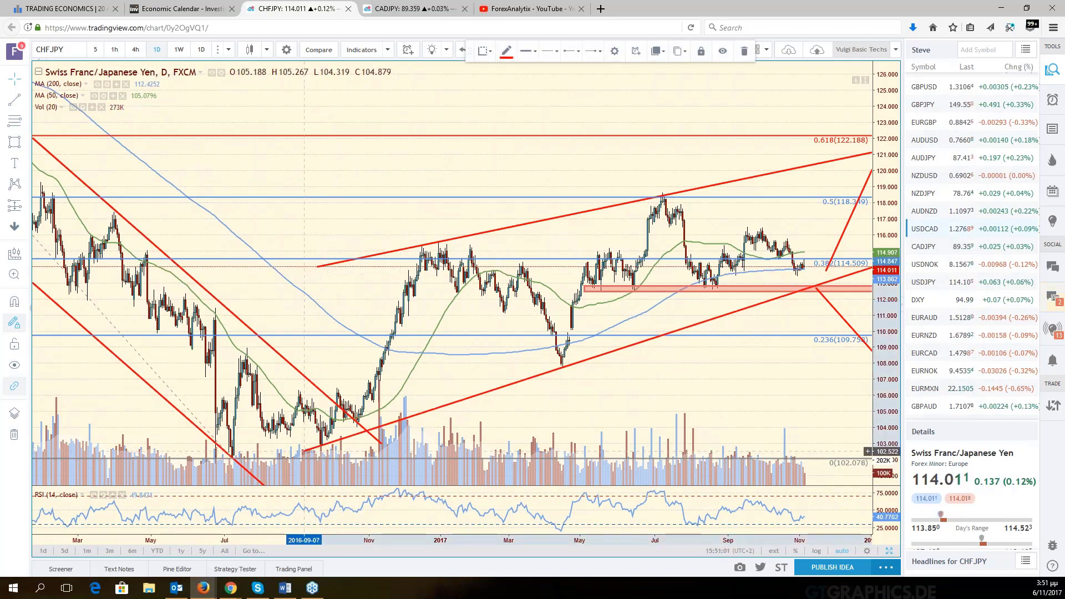
click(362, 447)
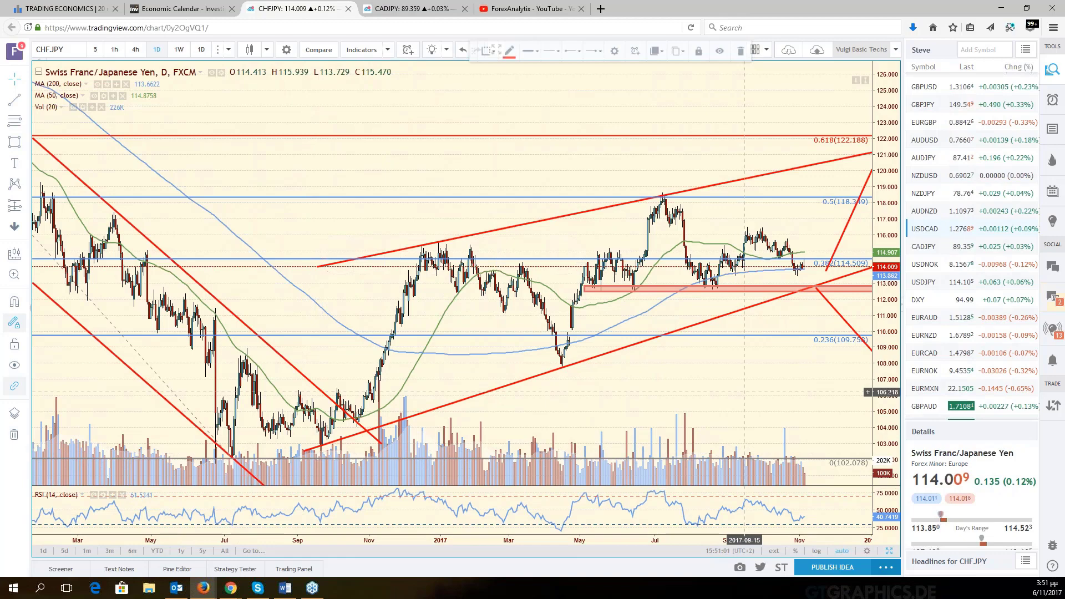
drag(745, 406, 651, 405)
drag(819, 208, 845, 199)
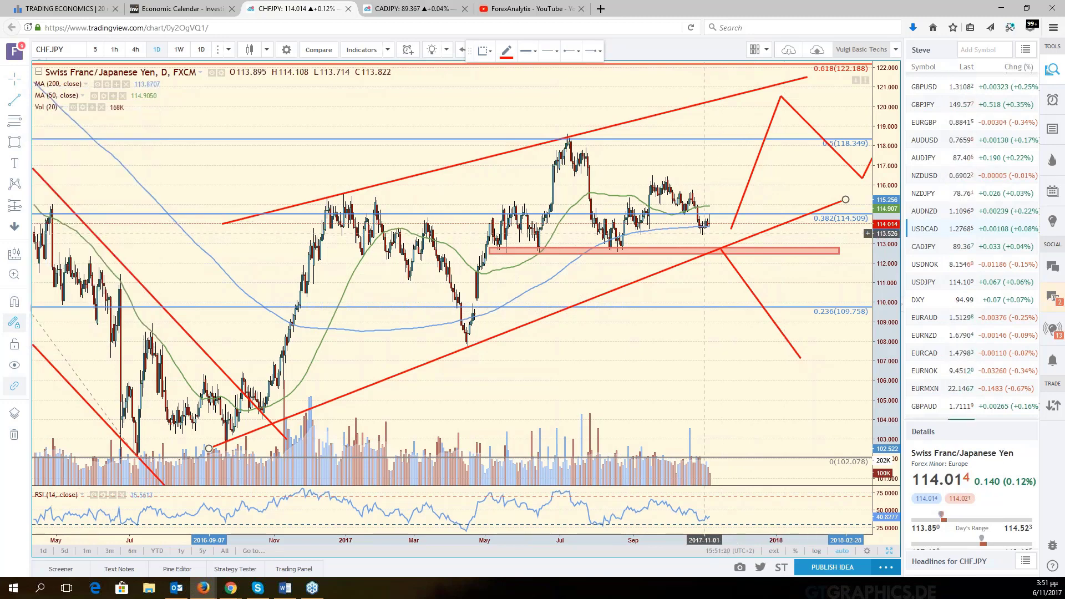
- Redraw the upward projection leg from the channel apex to about 120.5, removing the duplicate line
click(715, 247)
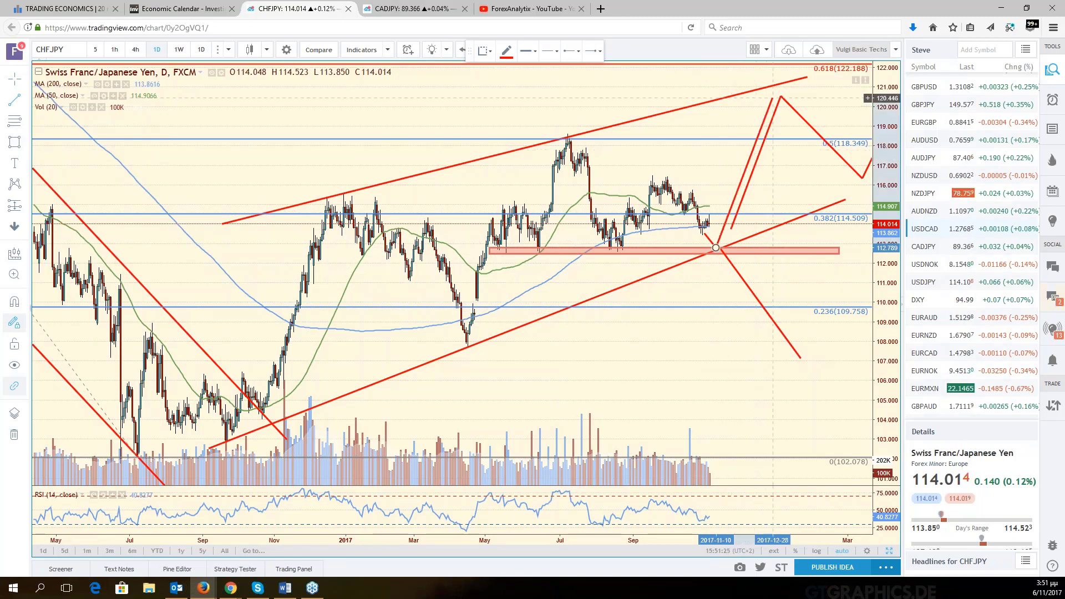
click(780, 95)
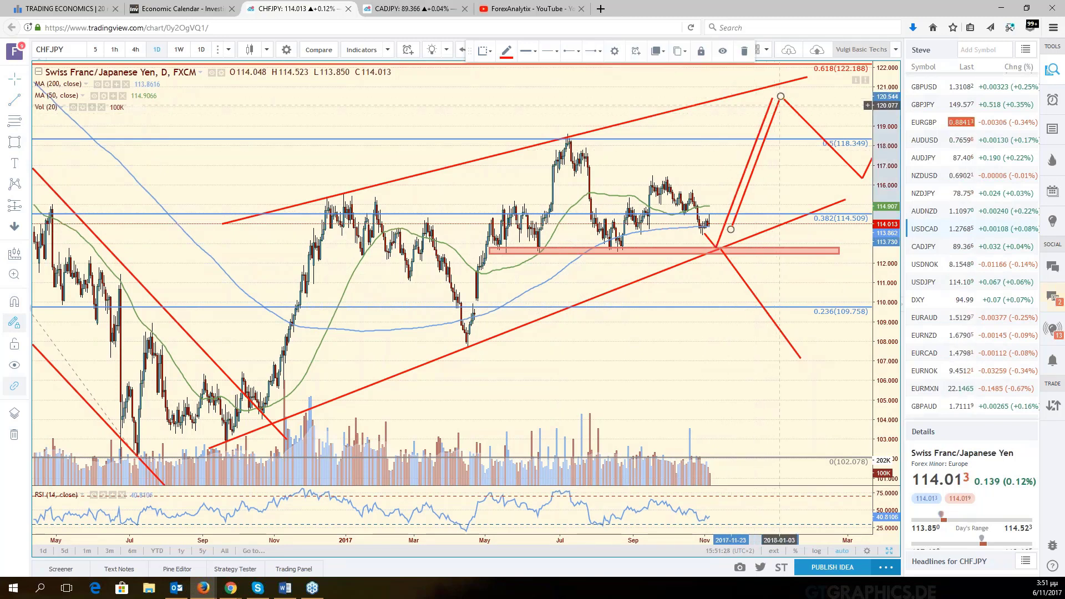
key(Delete)
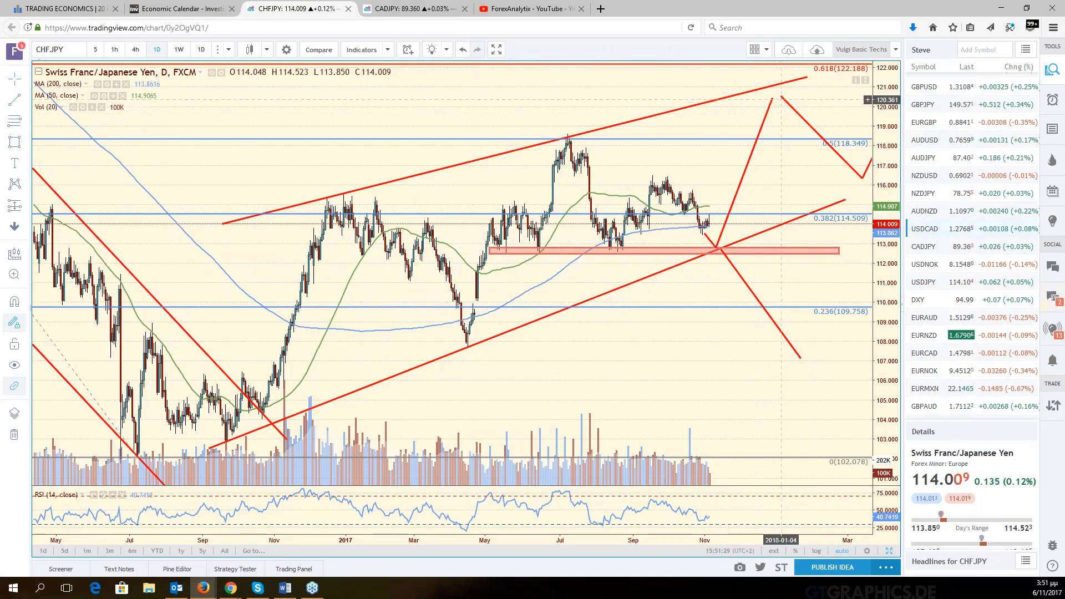
drag(780, 97, 775, 96)
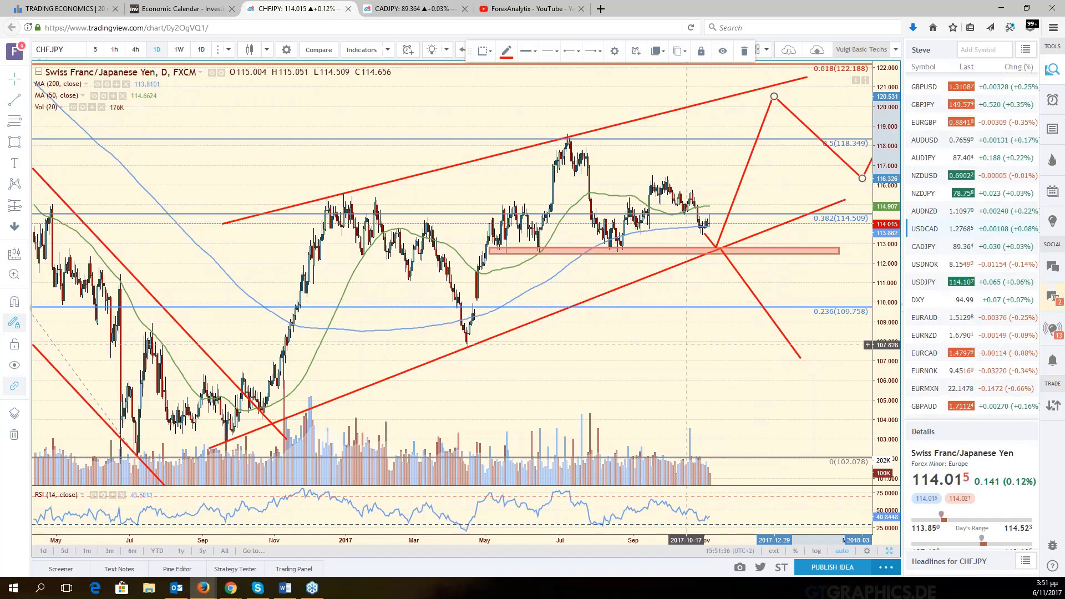
- Zoom the CHF/JPY chart out and back in to review the bullish and bearish projections
scroll(687, 345, down, 3)
scroll(762, 332, up, 1)
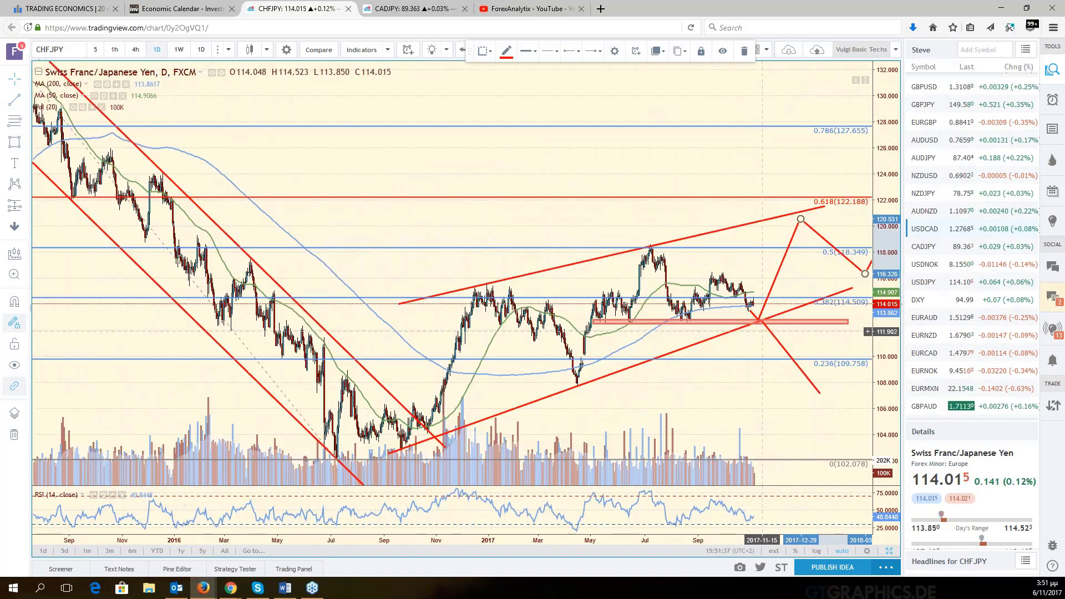
scroll(762, 332, up, 2)
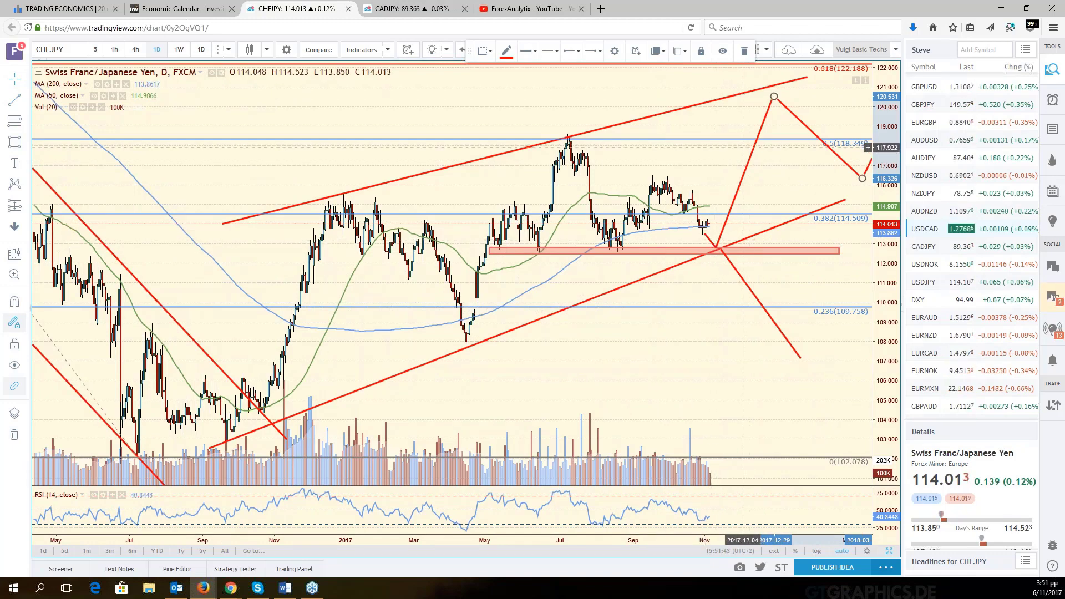
scroll(699, 282, down, 3)
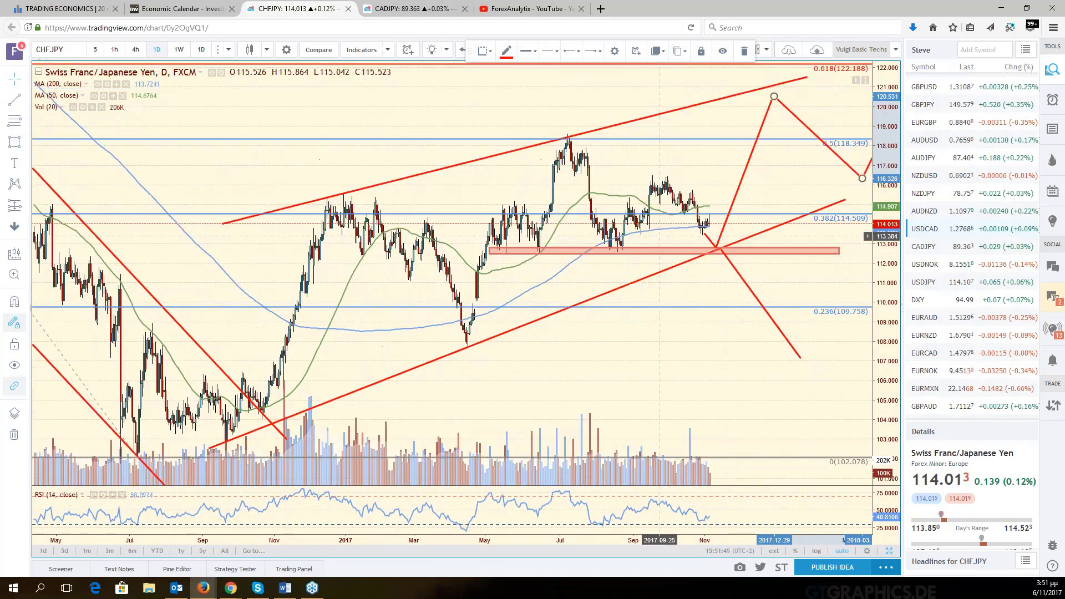
scroll(699, 282, down, 1)
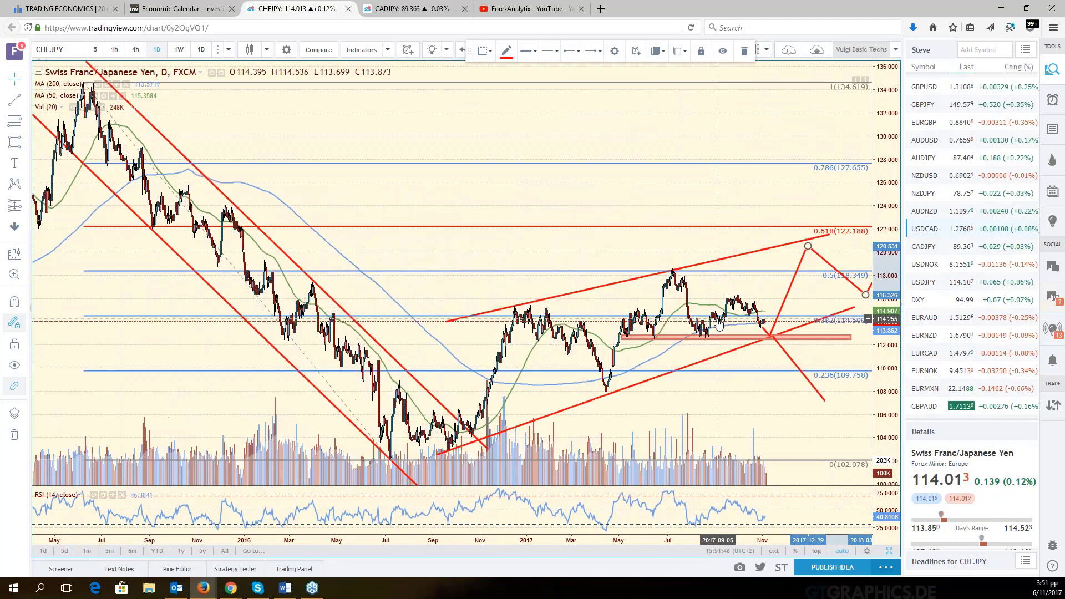
scroll(718, 326, up, 2)
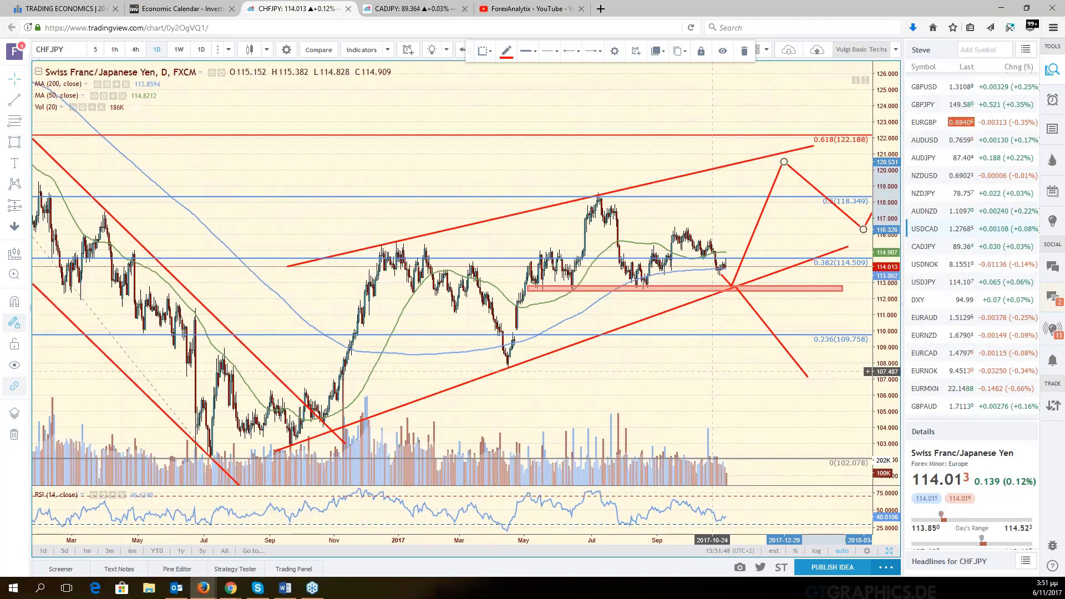
scroll(785, 376, down, 1)
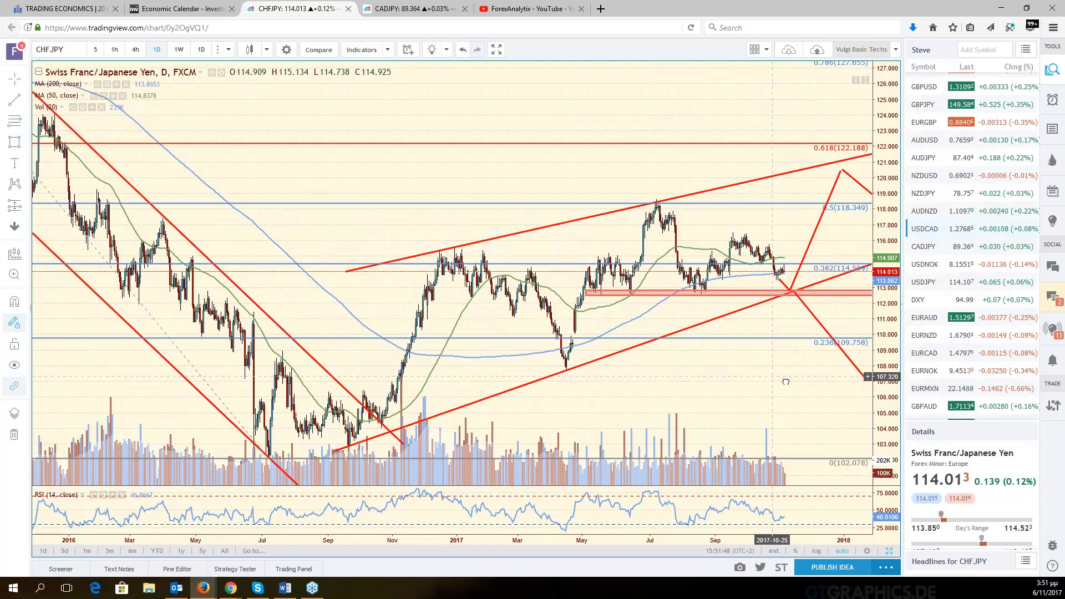
scroll(784, 375, down, 1)
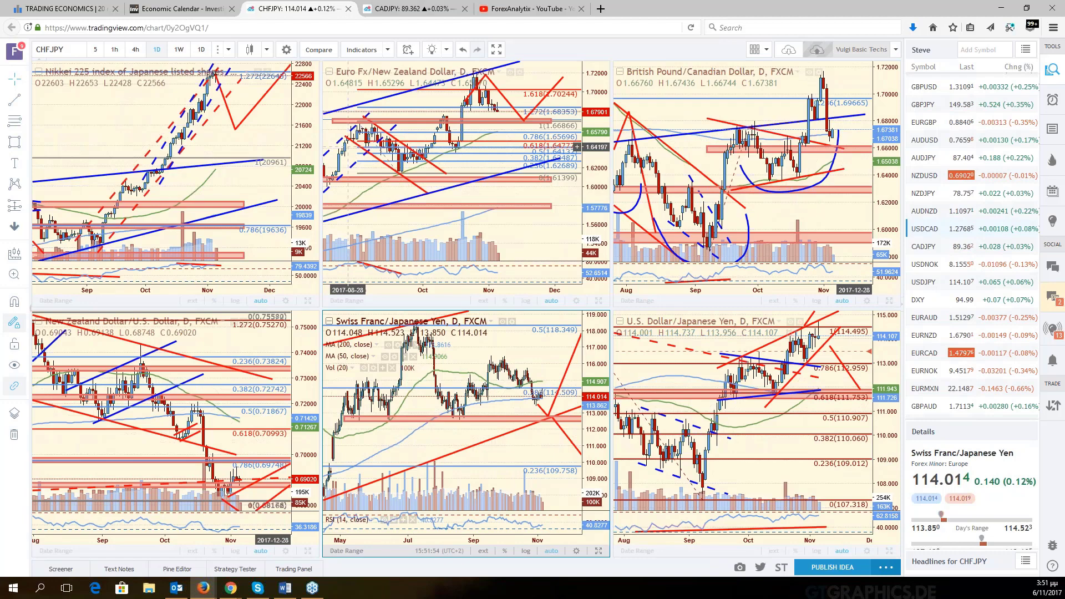
- Make the top Nikkei 225 pane active and load SPX500 into it
click(252, 143)
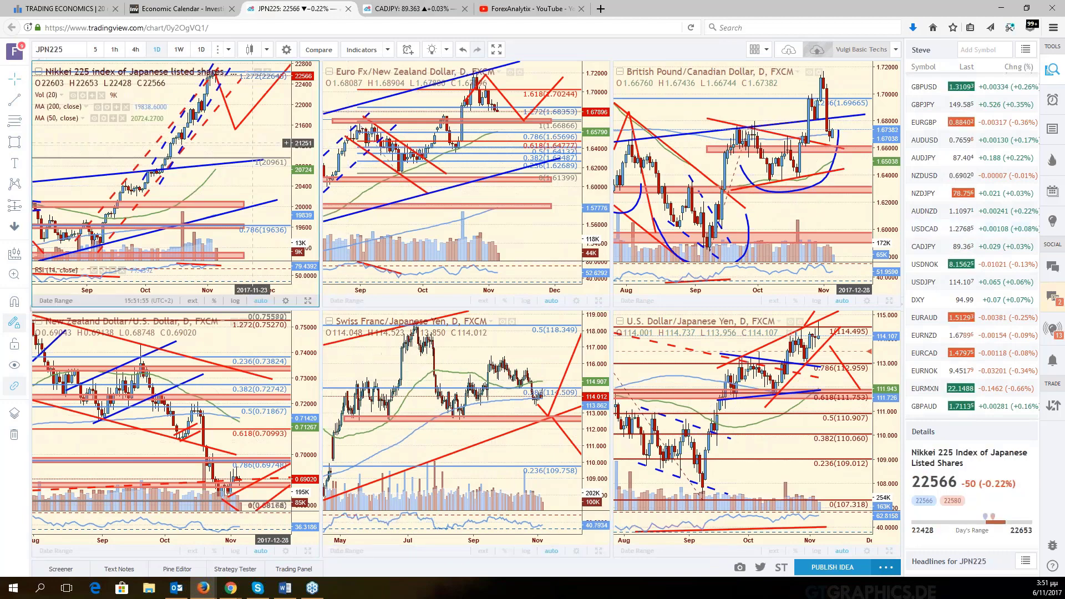
drag(252, 143, 273, 147)
scroll(948, 85, up, 5)
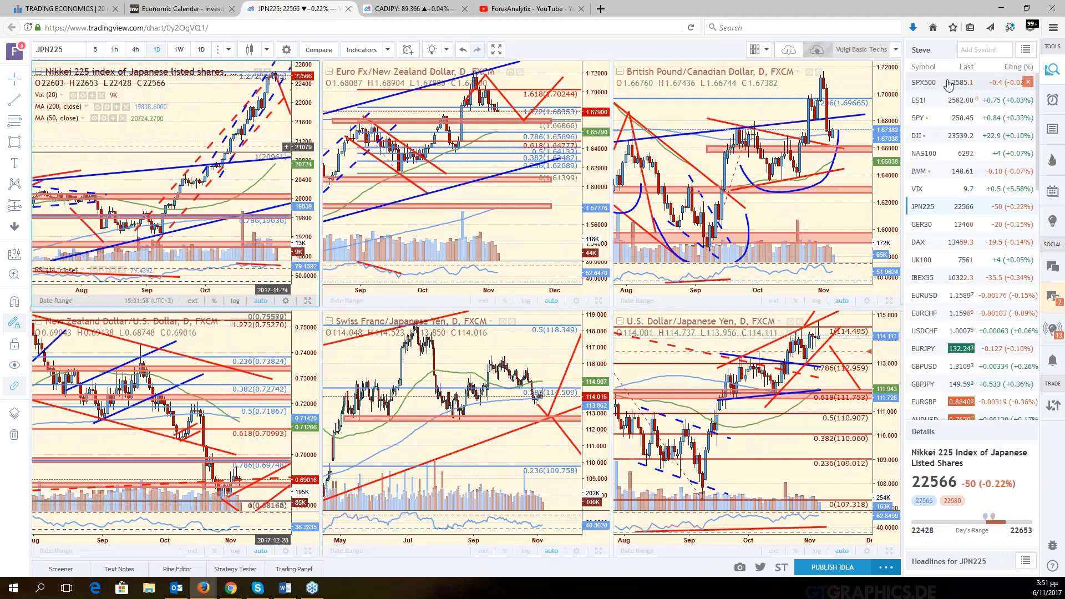
click(948, 85)
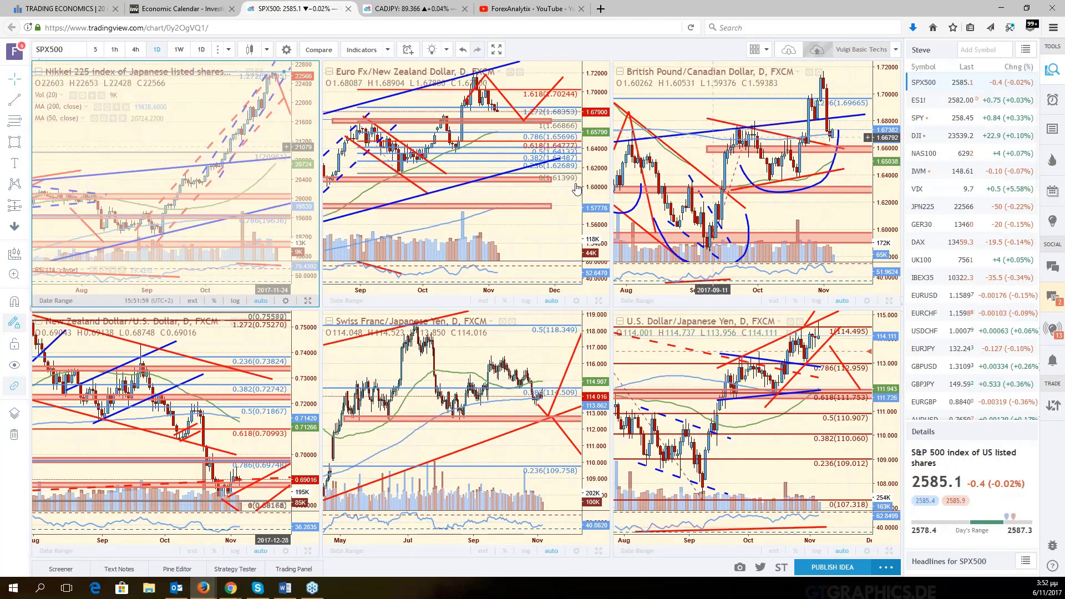
- Maximize the S&P 500 chart and zoom into its recent months
click(307, 302)
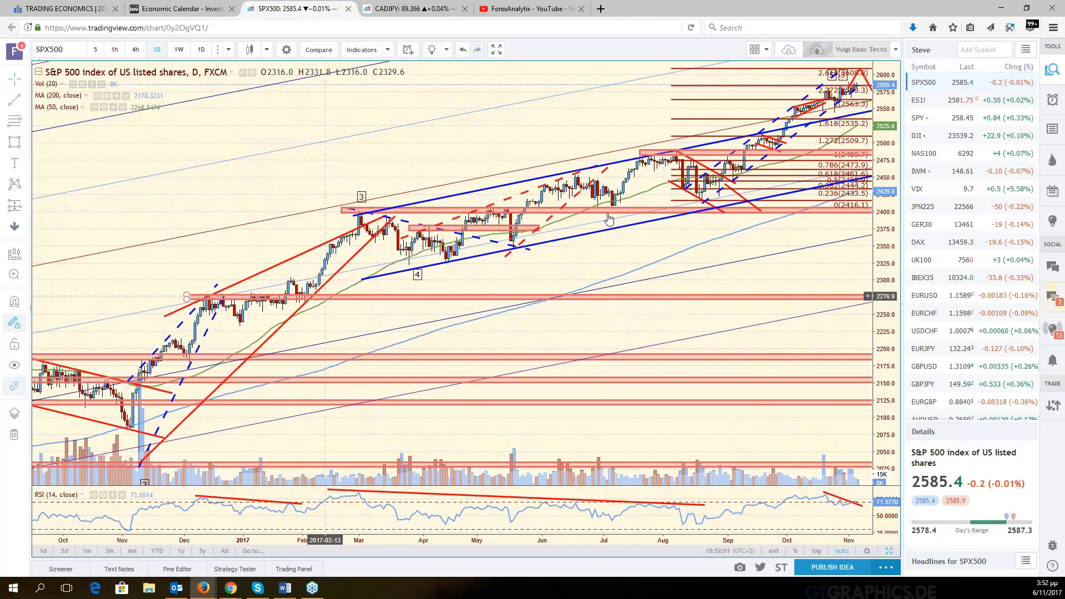
drag(809, 263, 703, 194)
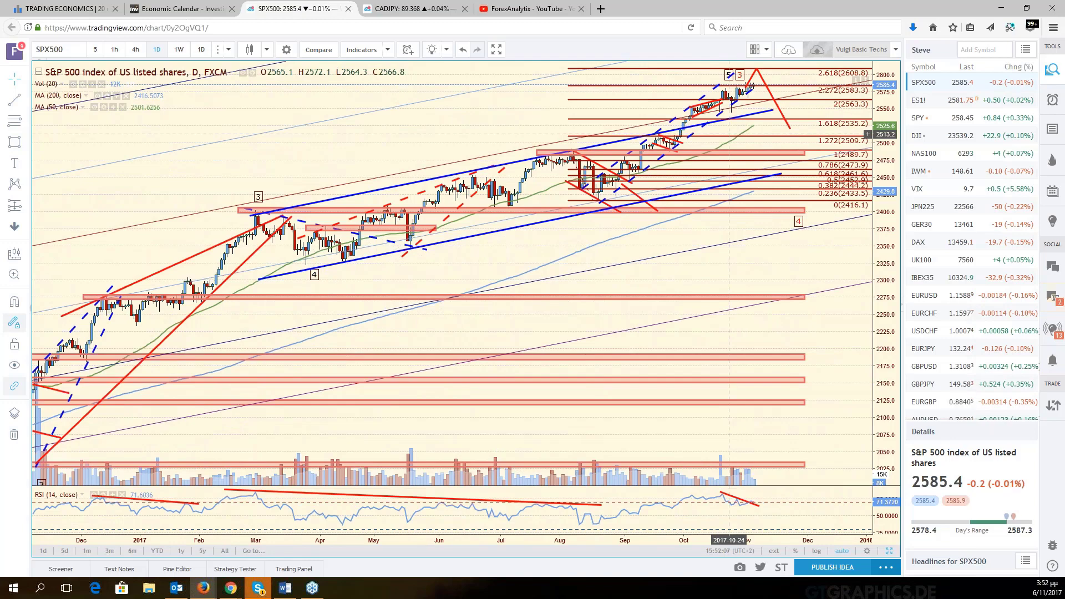
scroll(728, 135, up, 2)
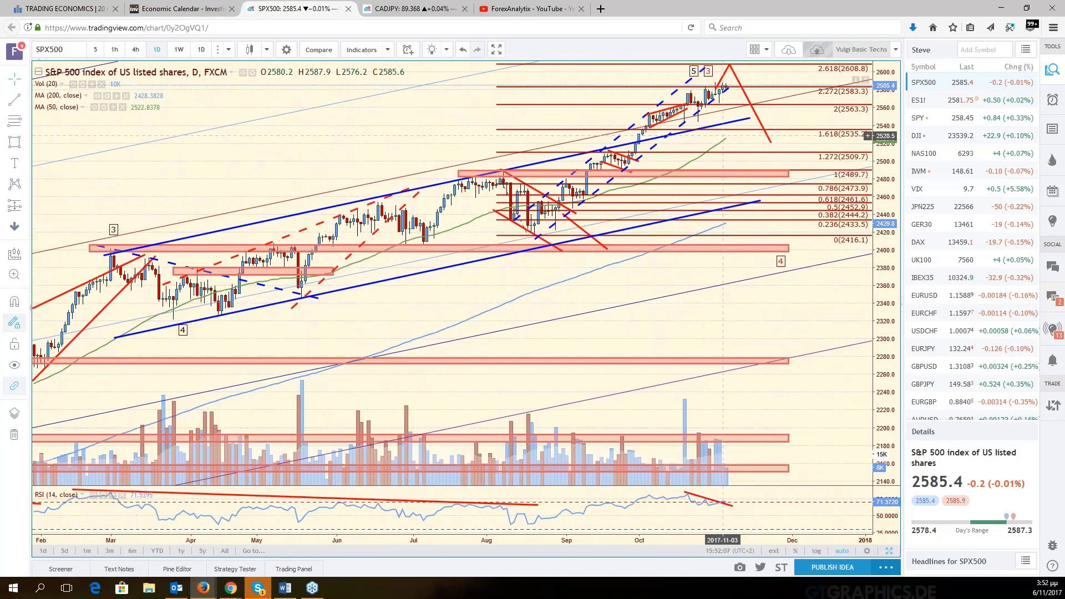
scroll(723, 135, up, 2)
scroll(724, 136, up, 2)
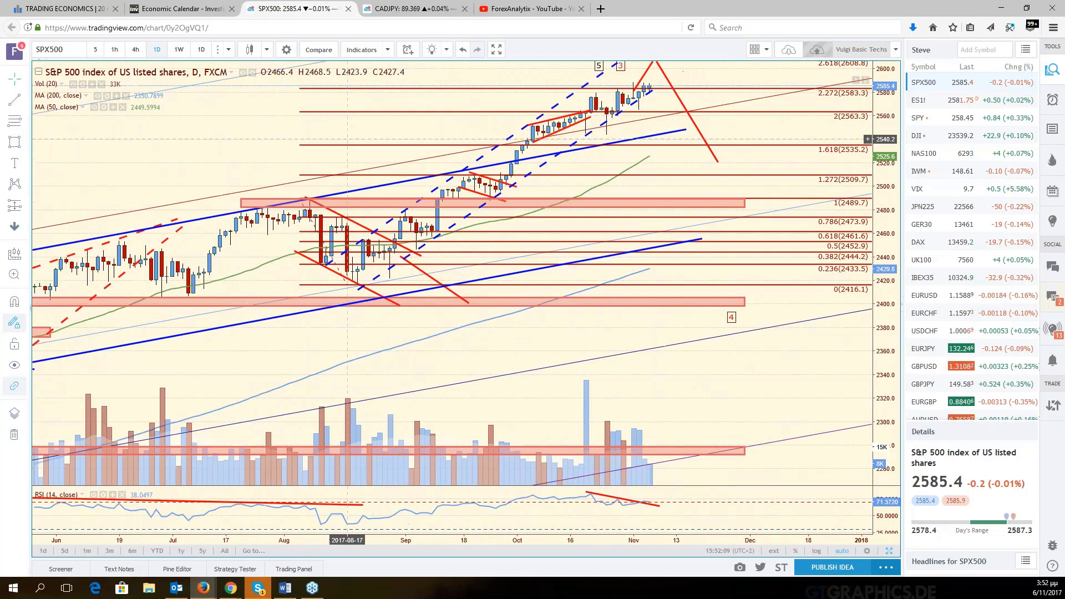
- Draw the rising wedge's upper and lower trend lines over the latest S&P 500 candles
click(575, 104)
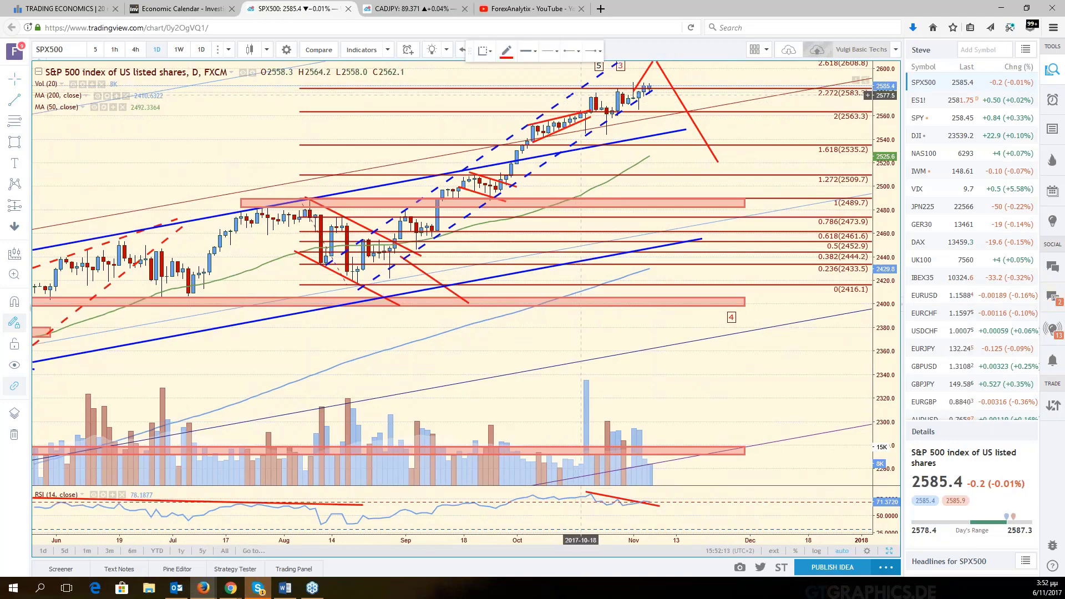
click(581, 95)
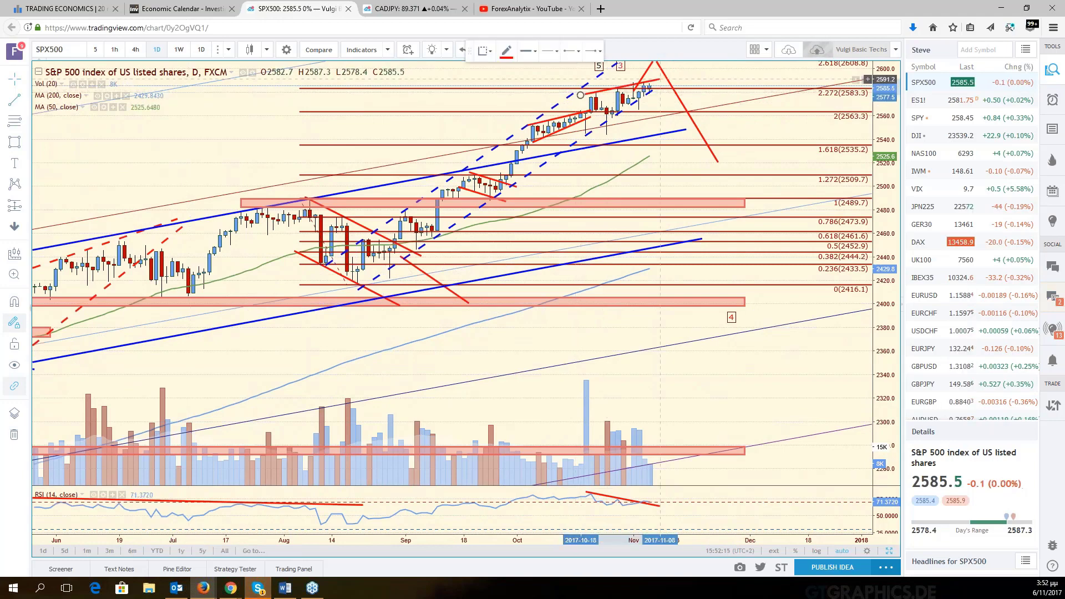
click(659, 81)
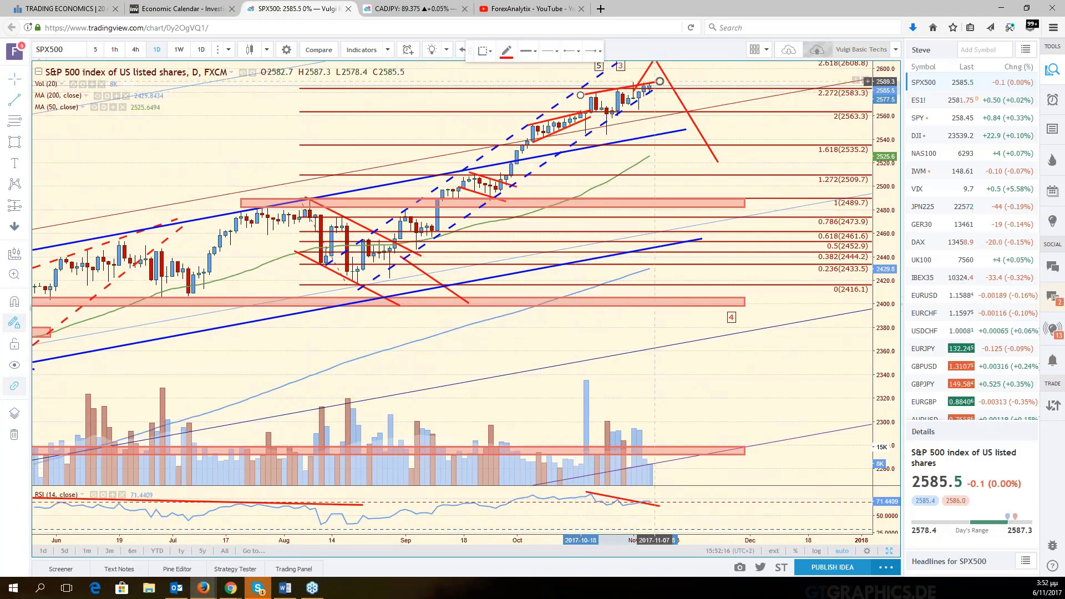
click(601, 136)
click(665, 90)
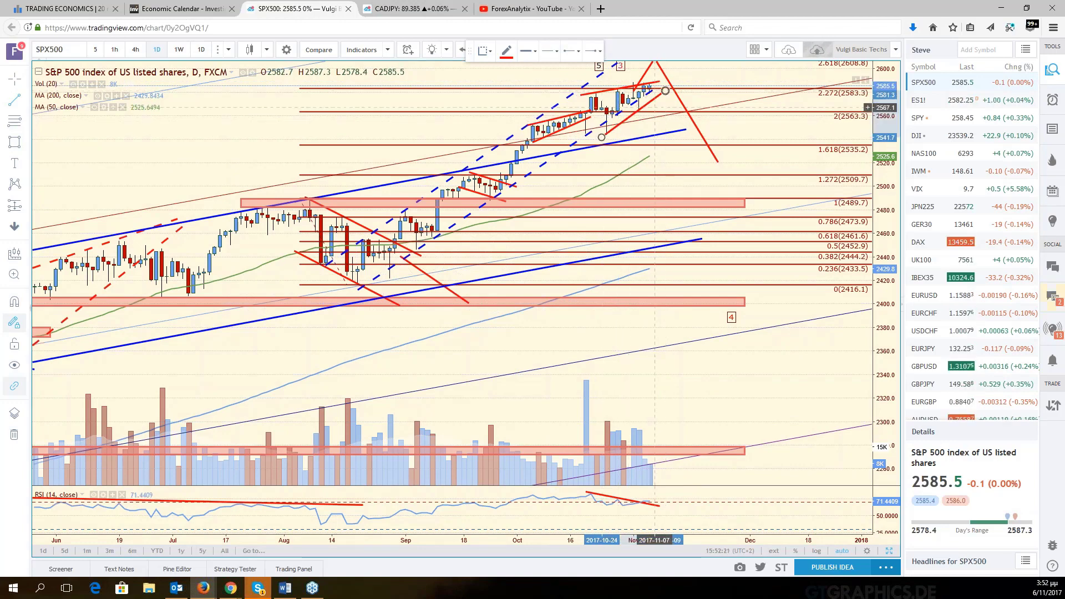
- Add a short downward projection from the wedge top to the blue channel line
click(654, 105)
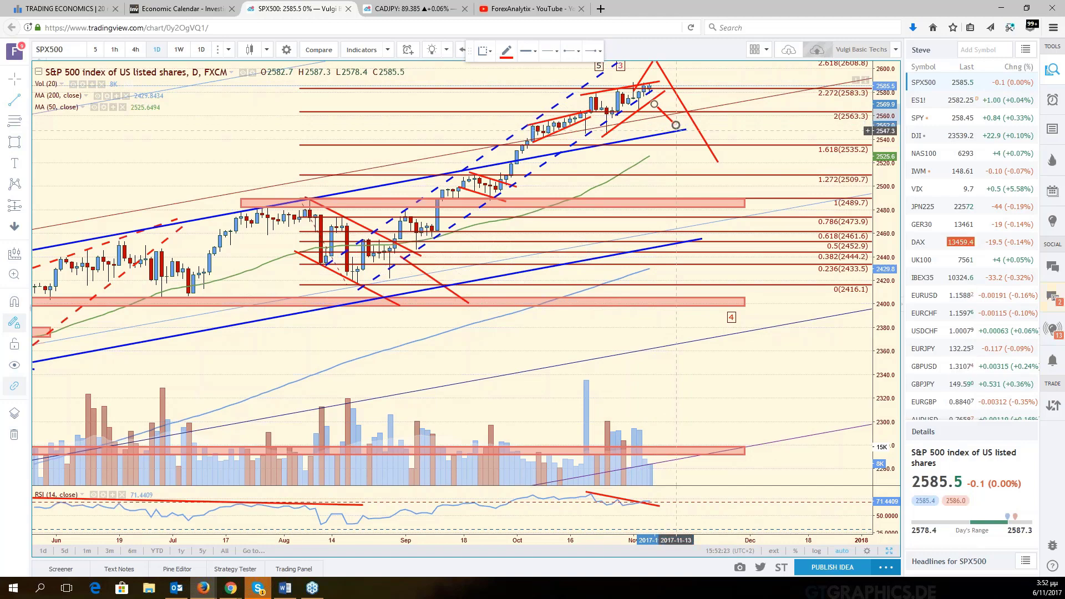
click(675, 136)
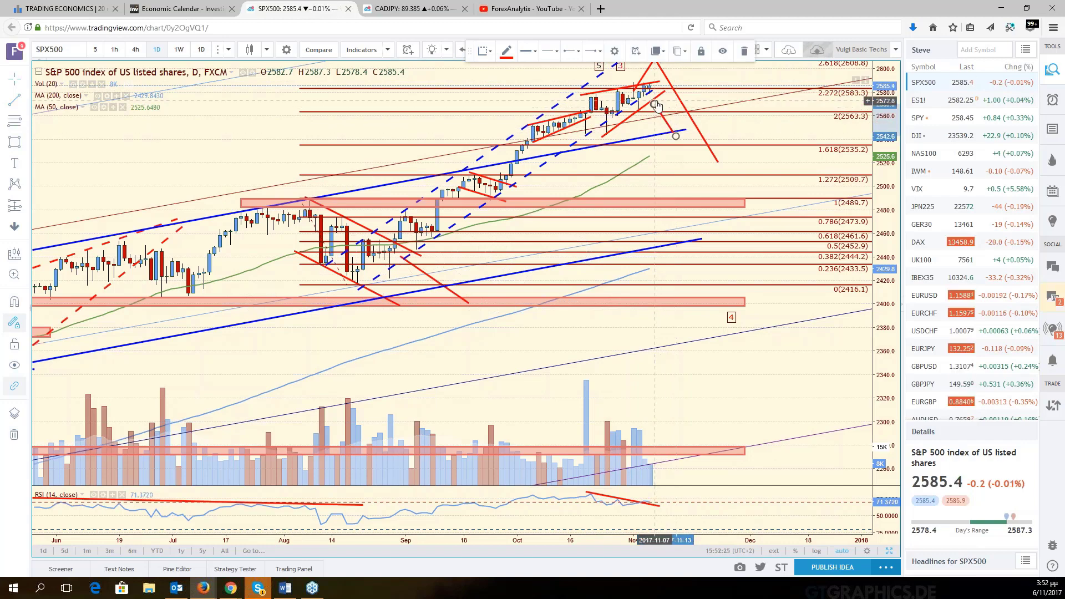
drag(656, 105, 659, 100)
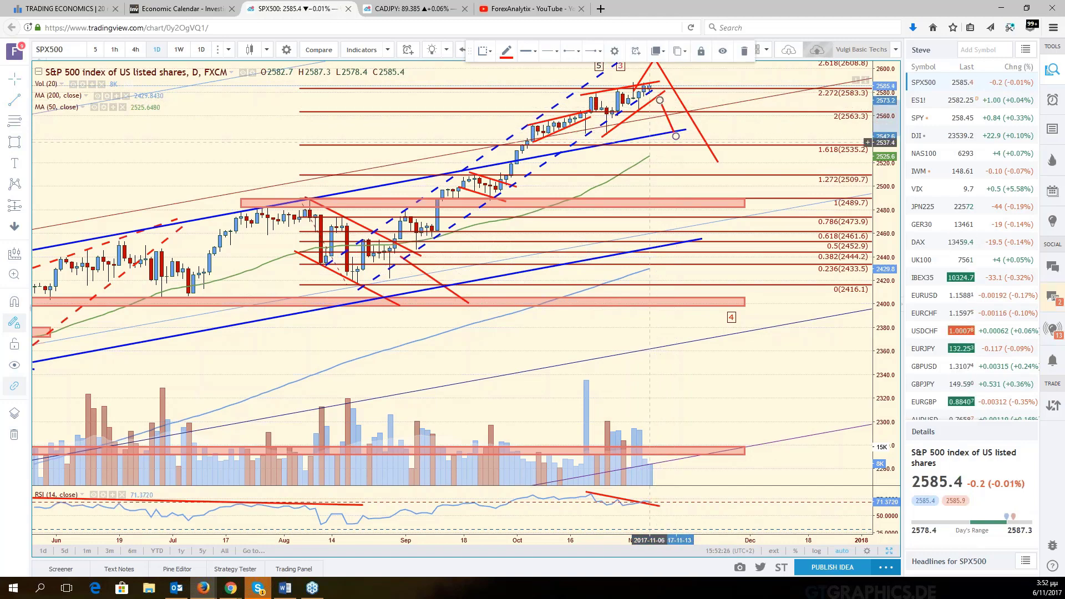
scroll(650, 142, down, 3)
scroll(628, 181, down, 3)
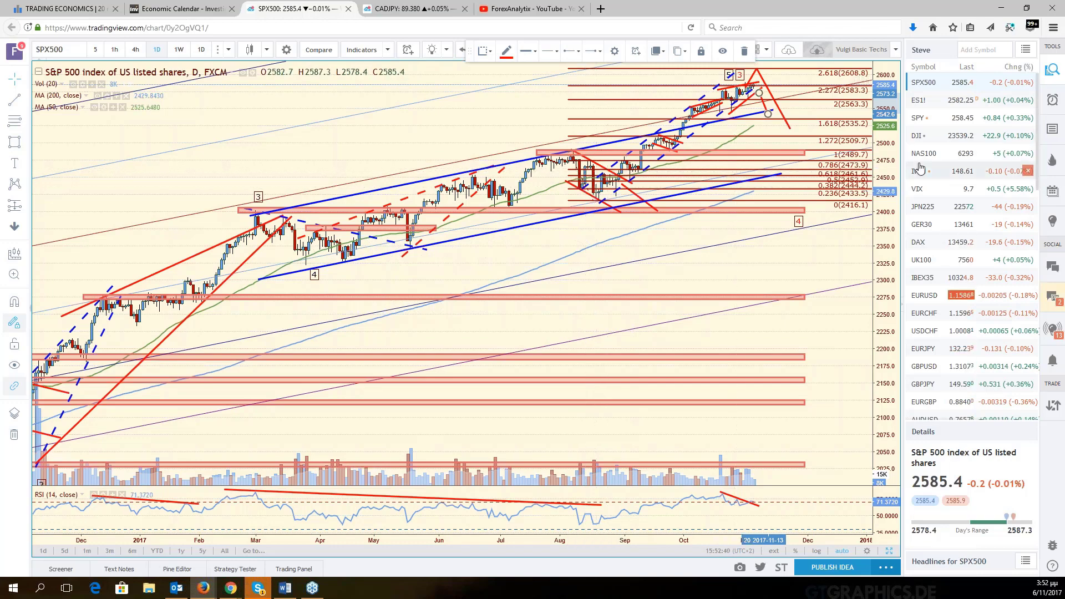
click(947, 195)
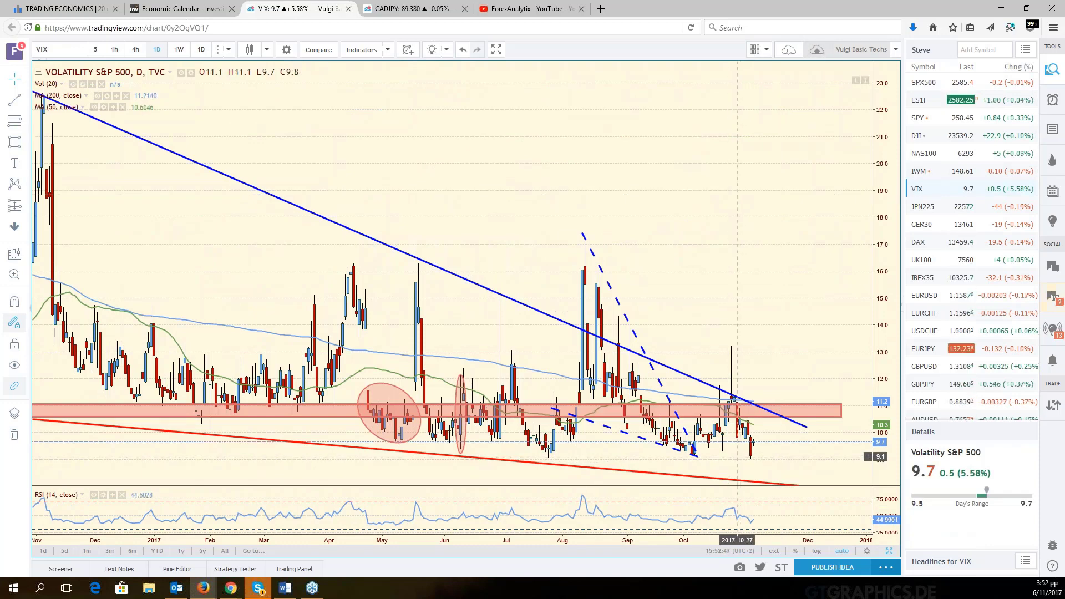
scroll(641, 456, down, 2)
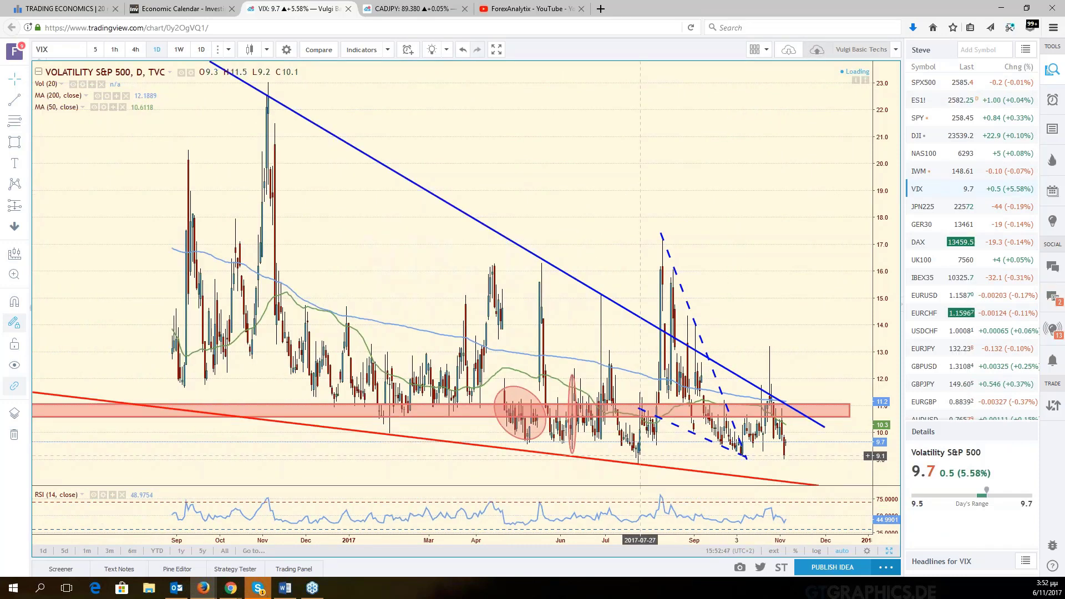
scroll(640, 455, down, 5)
scroll(623, 464, down, 3)
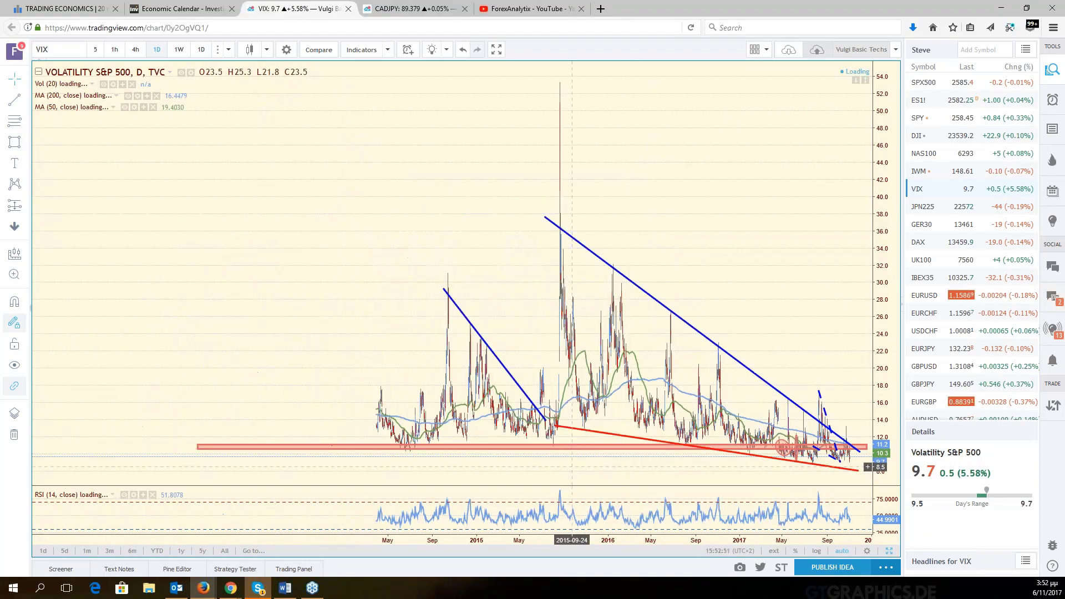
scroll(534, 463, down, 4)
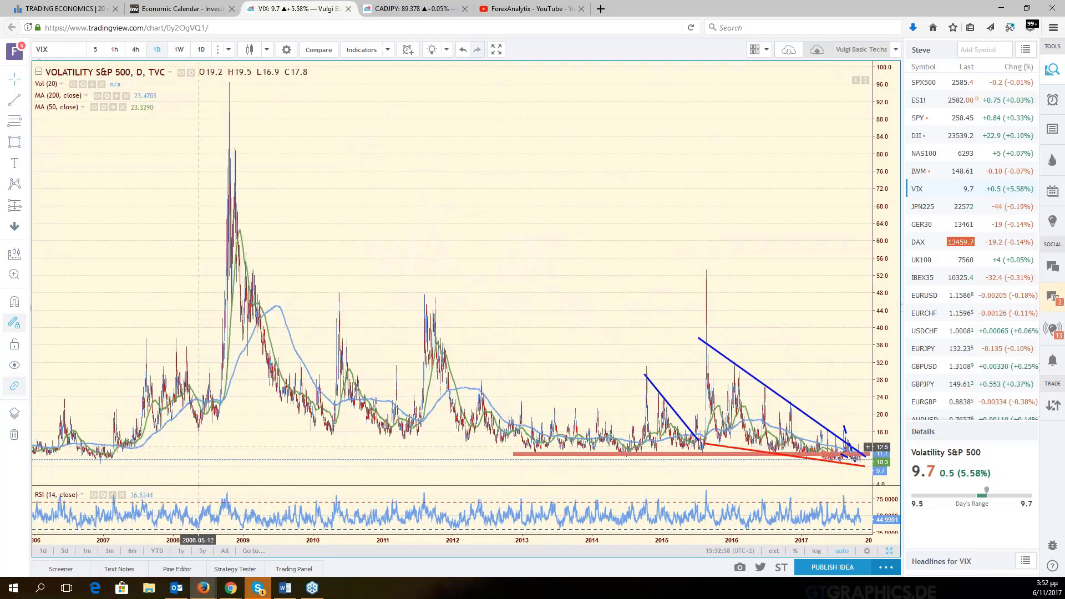
drag(198, 447, 748, 456)
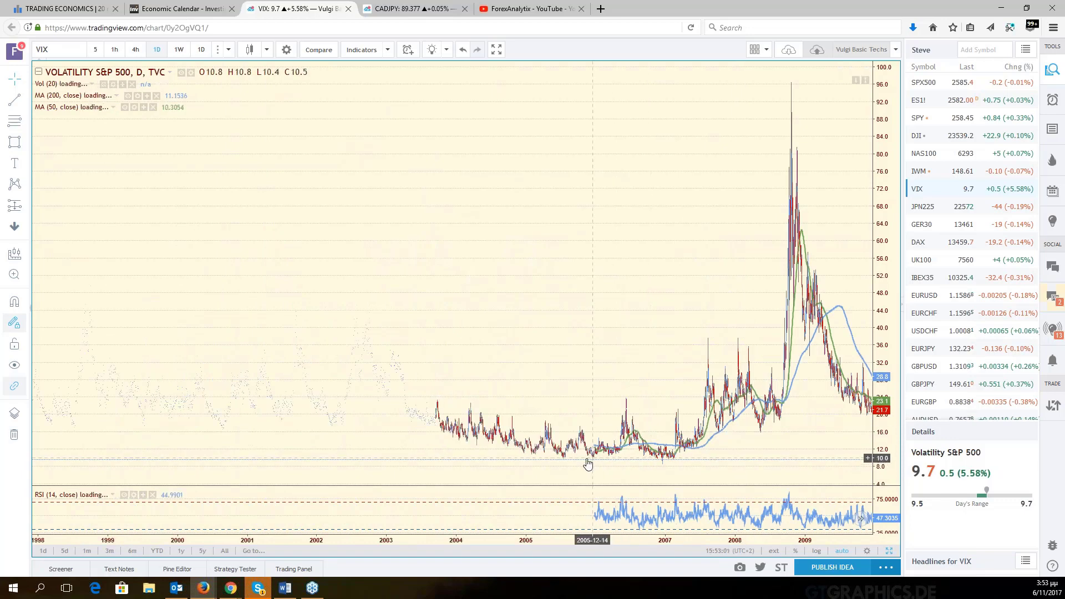
scroll(616, 459, up, 3)
scroll(616, 457, up, 2)
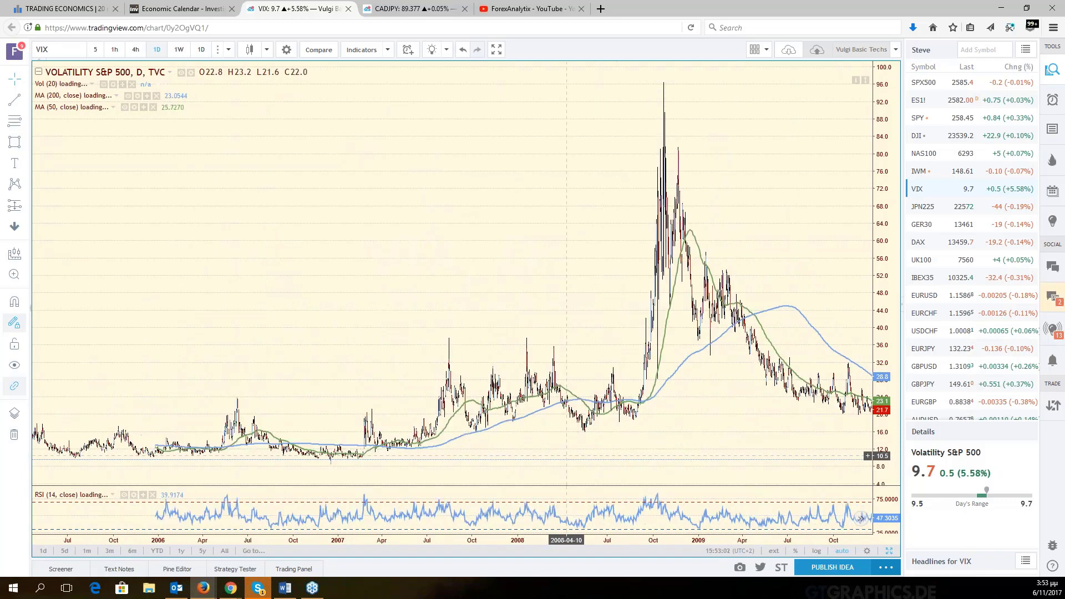
drag(381, 335, 660, 322)
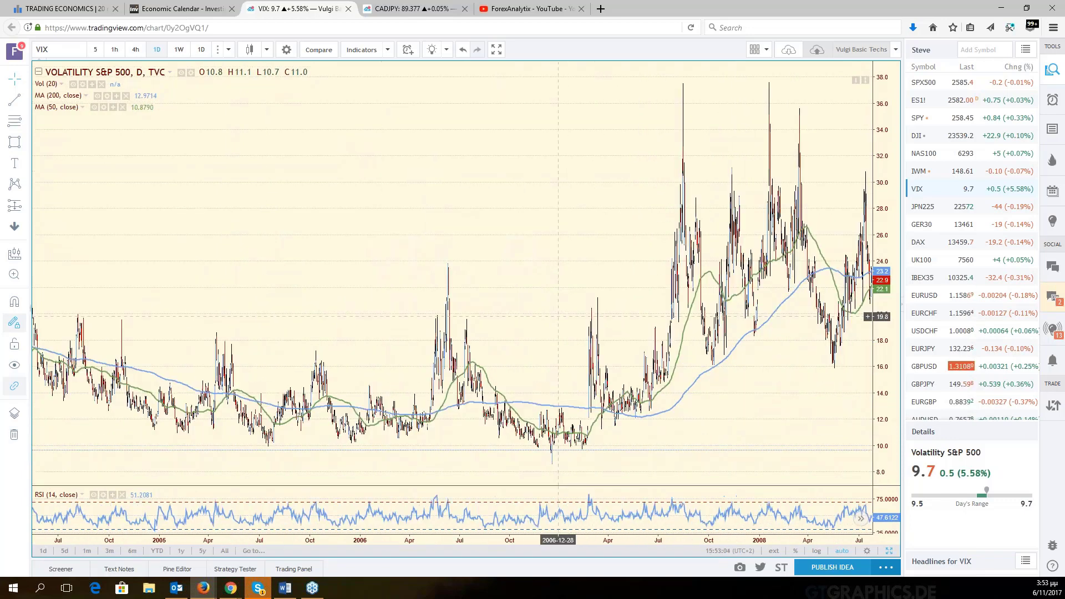
scroll(558, 316, up, 2)
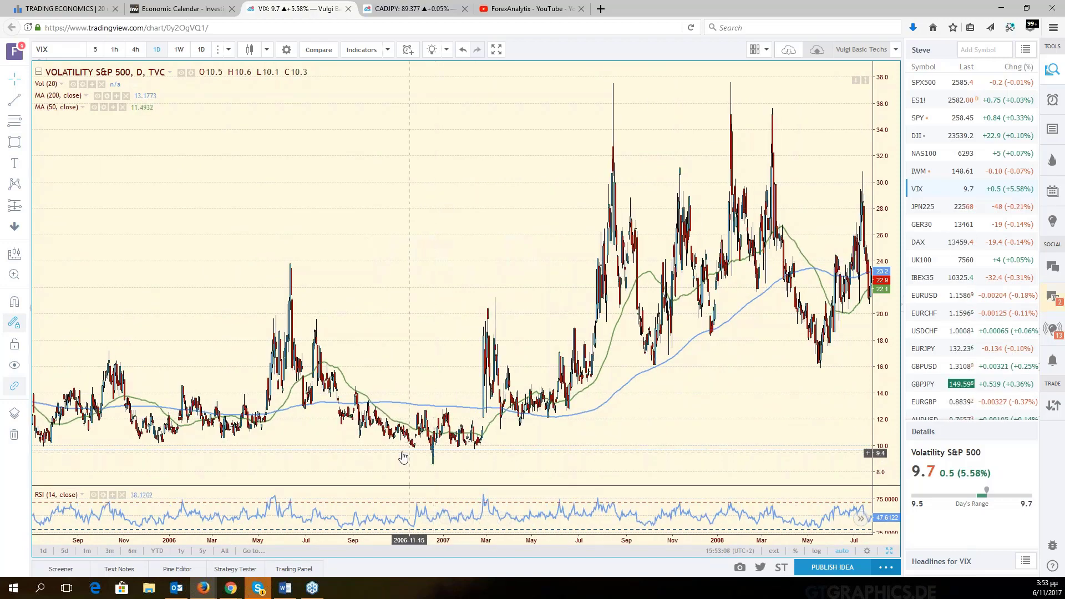
scroll(403, 457, down, 5)
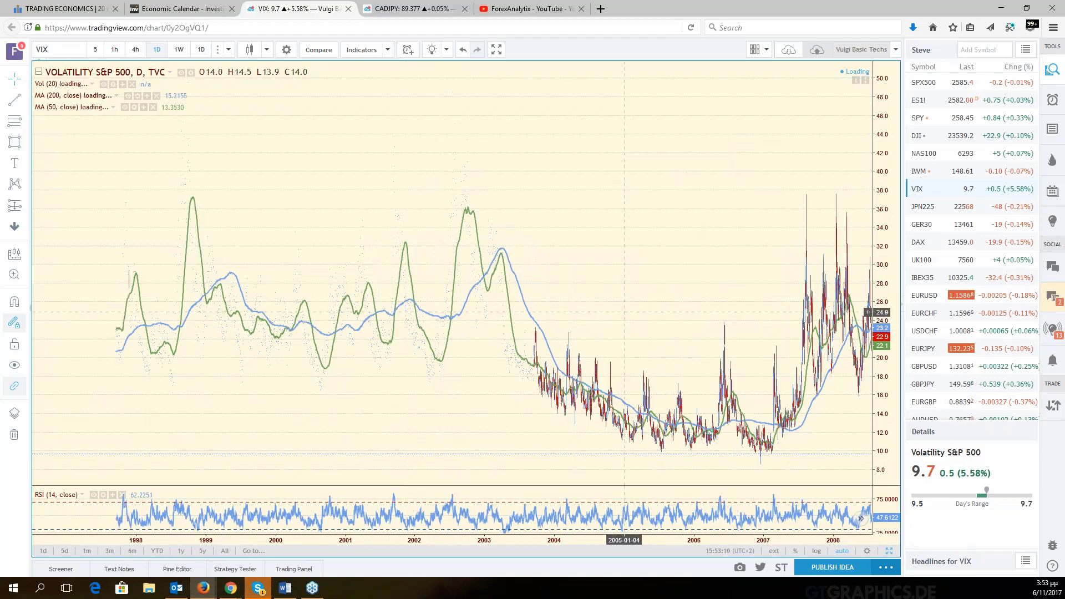
drag(624, 333, 326, 316)
drag(678, 314, 161, 312)
scroll(716, 287, up, 6)
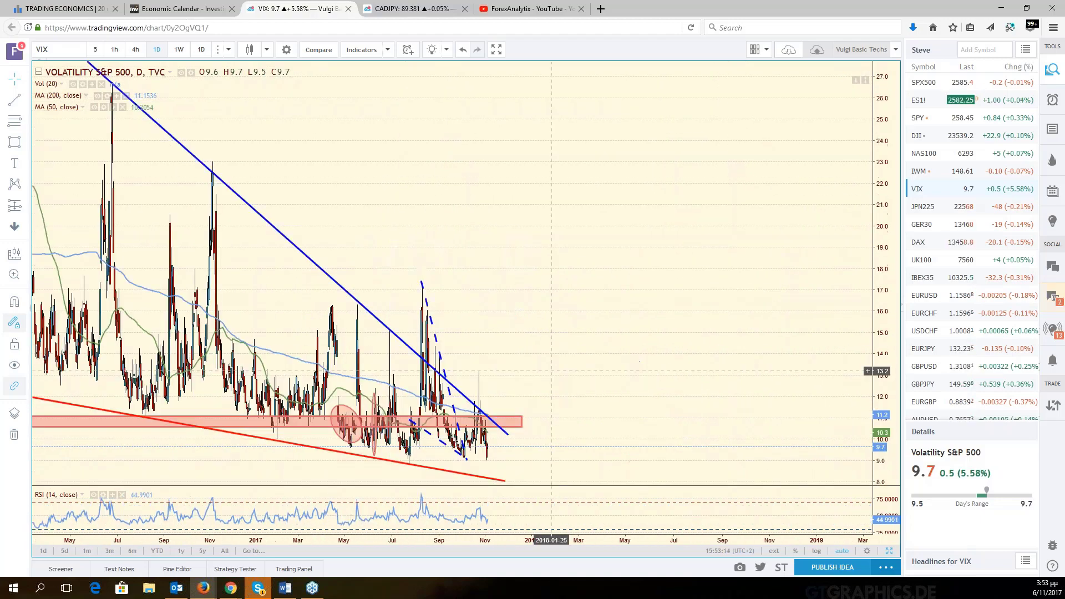
scroll(531, 363, up, 3)
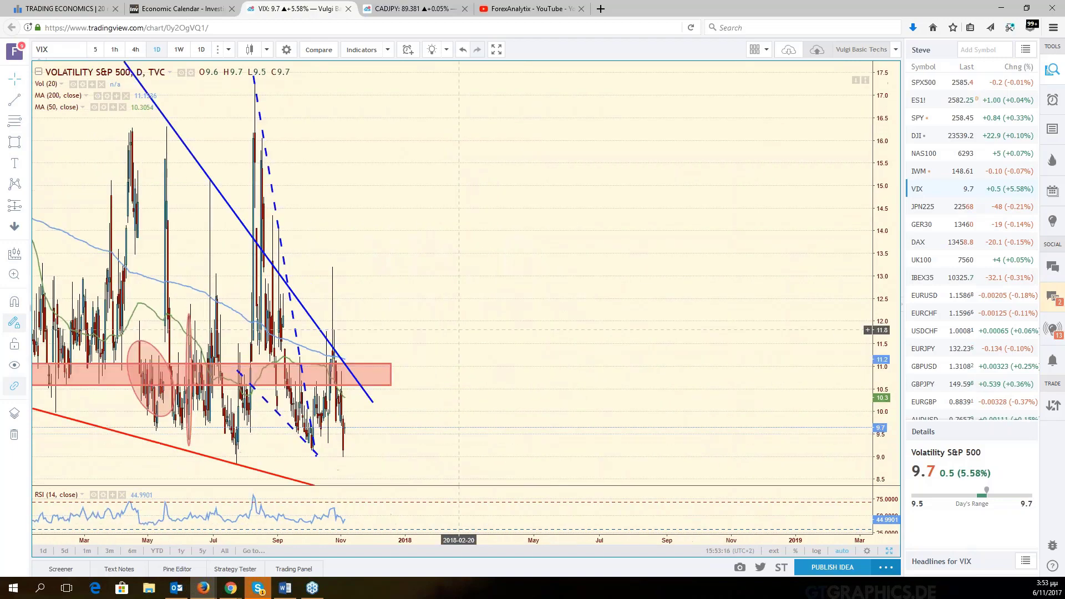
drag(458, 329, 833, 323)
scroll(833, 322, up, 4)
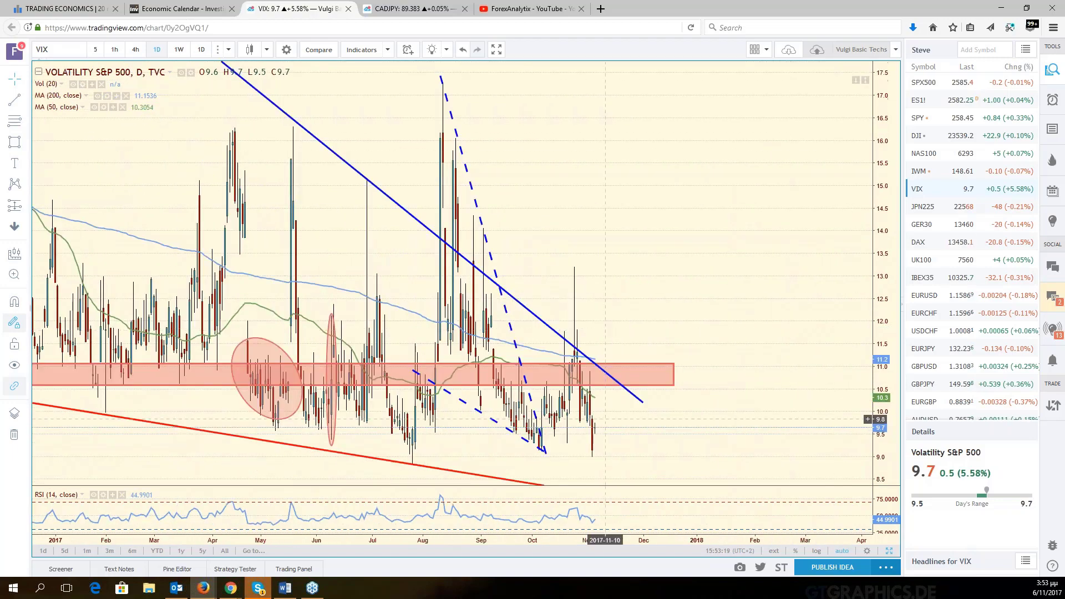
scroll(605, 419, up, 1)
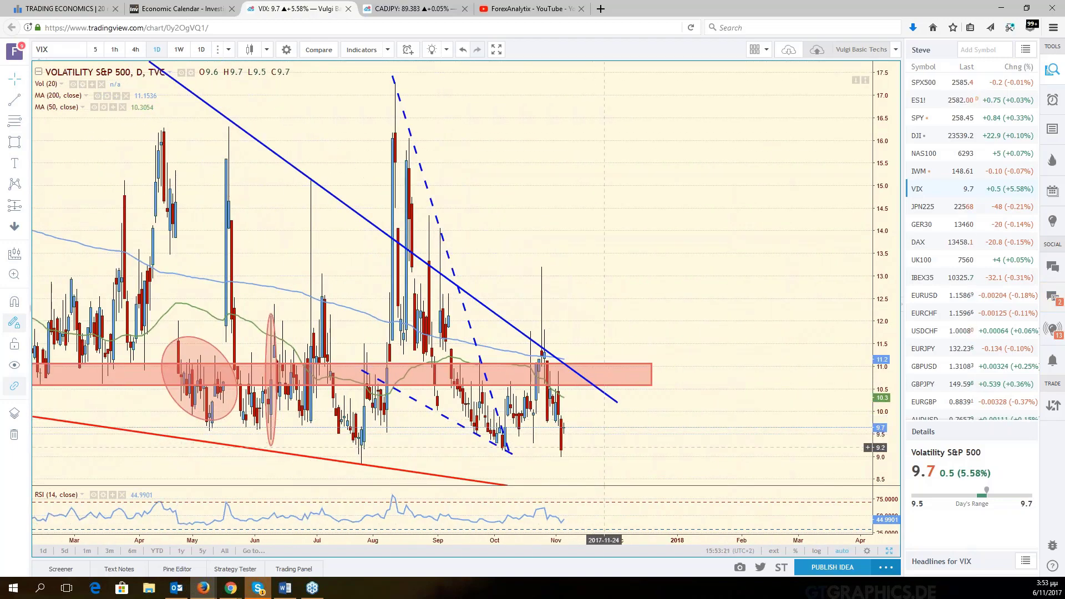
scroll(619, 447, up, 1)
scroll(618, 448, down, 2)
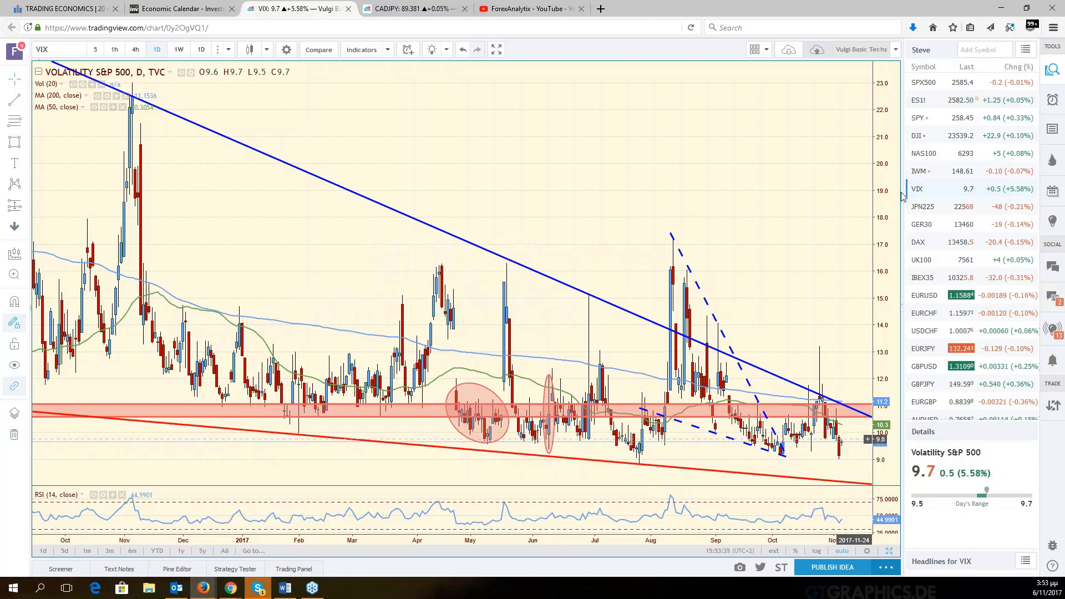
- Load DJI from the watchlist and shift its chart slightly toward recent bars
click(933, 141)
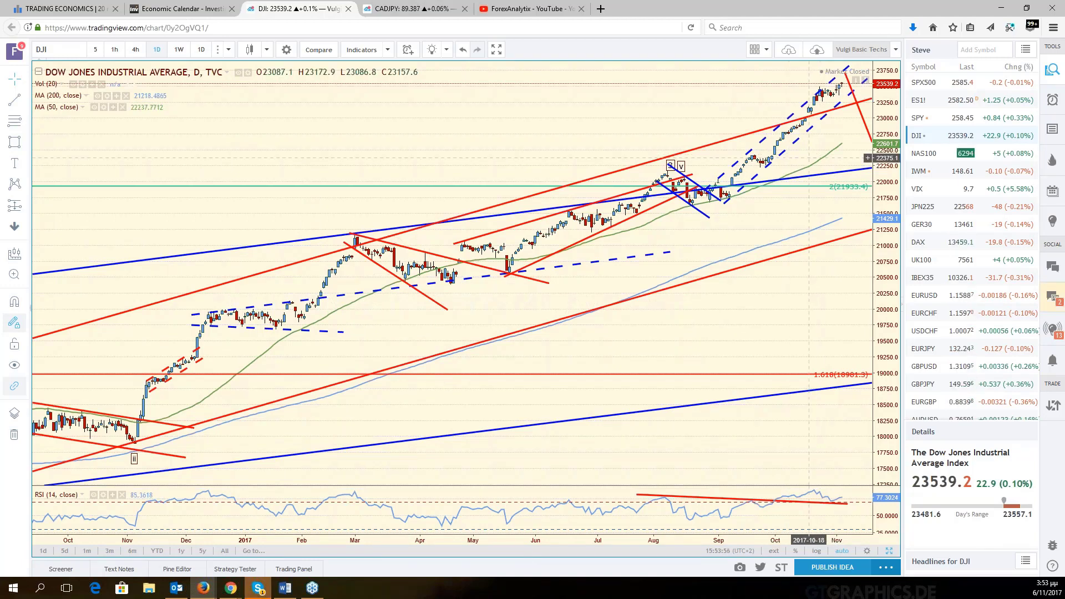
scroll(809, 158, up, 1)
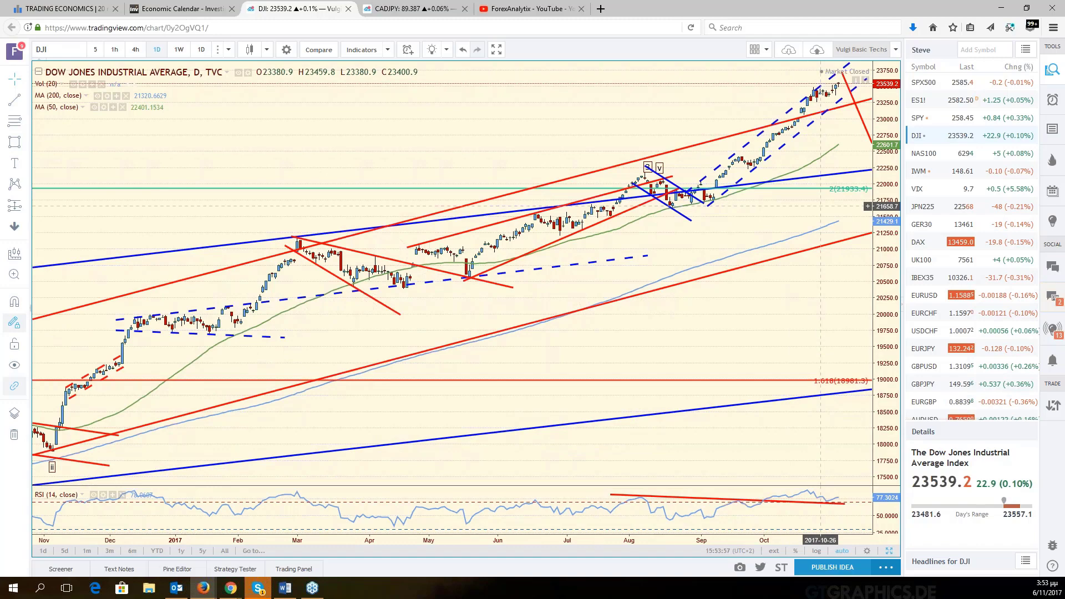
scroll(820, 206, down, 2)
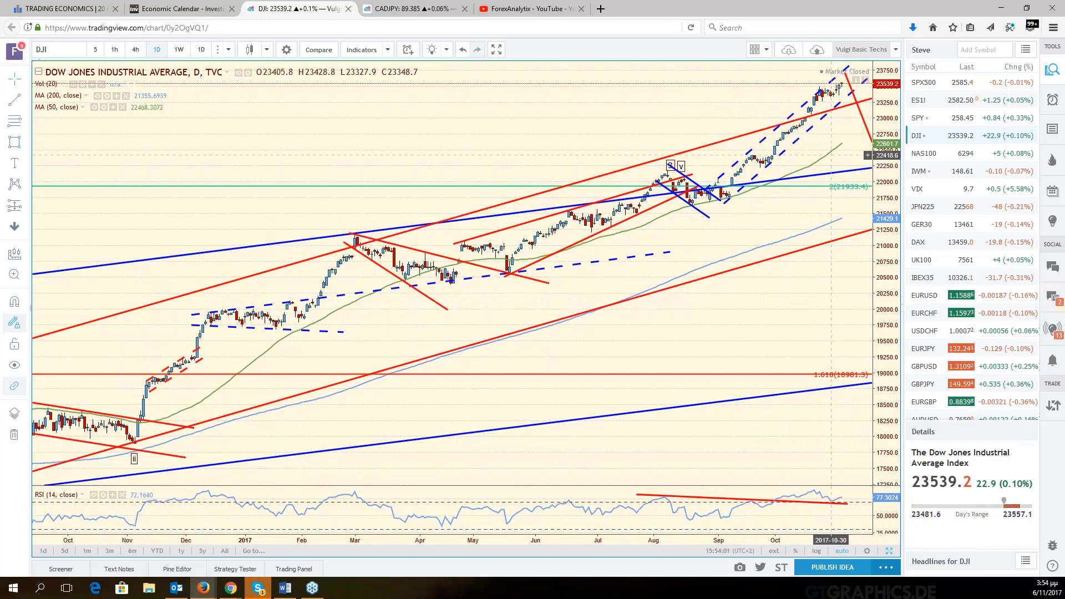
drag(836, 150, 876, 132)
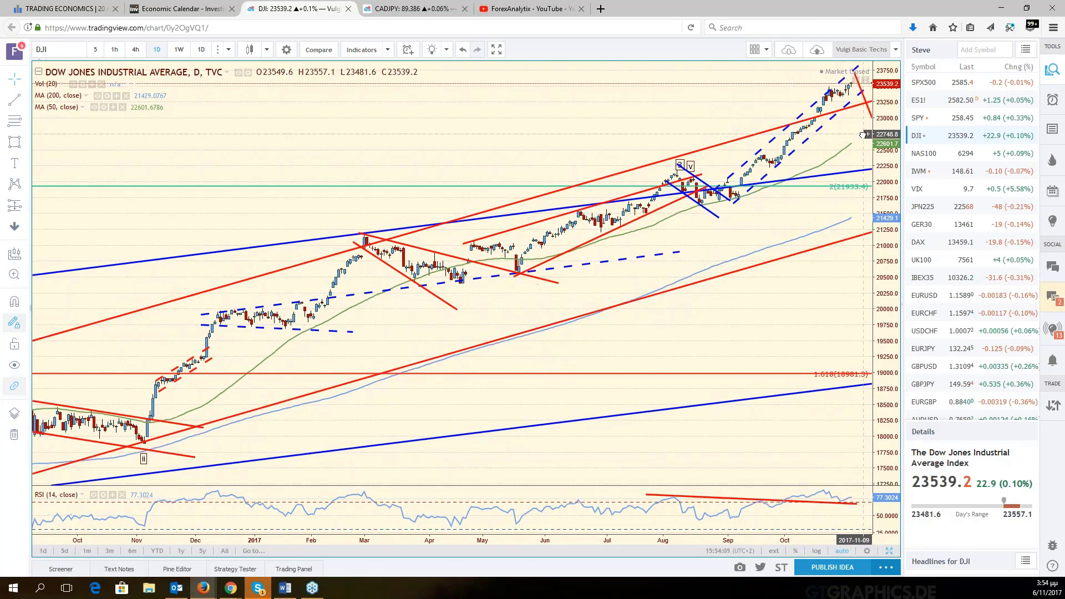
- Load SPX500 and pan to show the projected path and future dates on the right
click(963, 87)
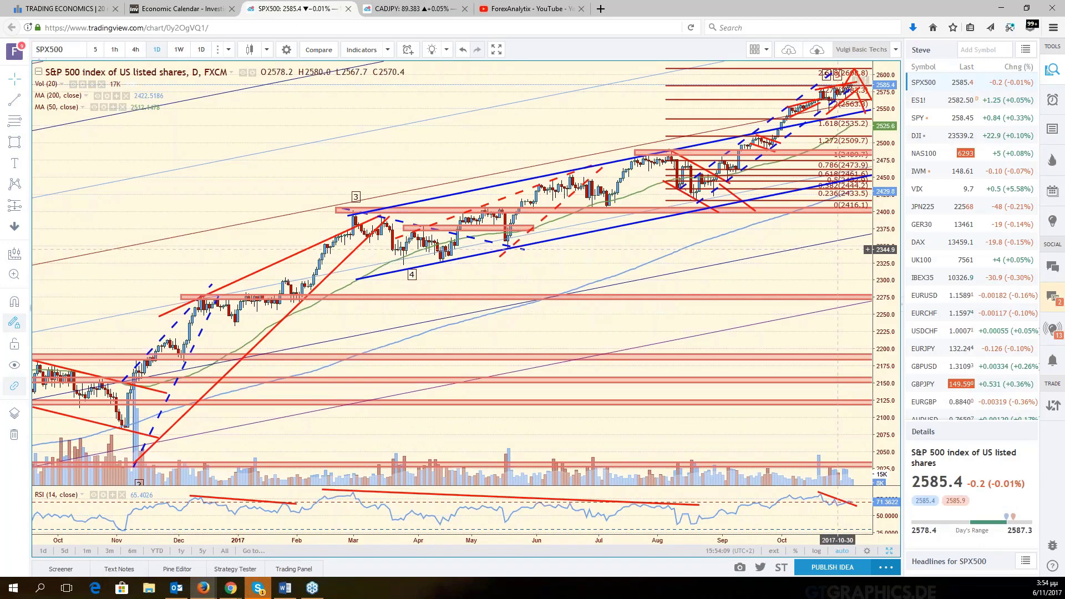
drag(838, 249, 757, 284)
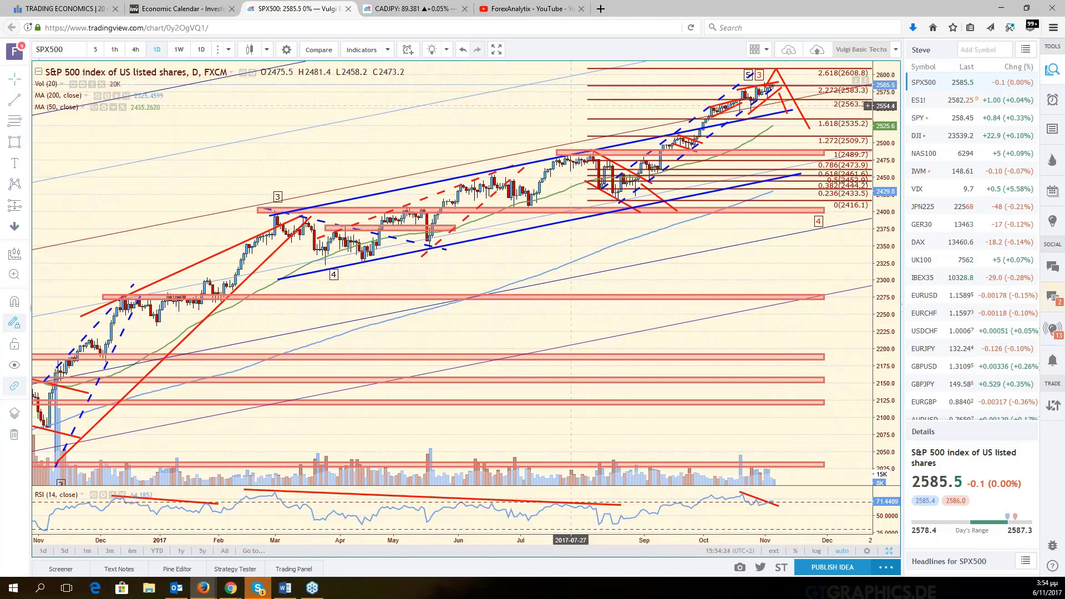
drag(571, 106, 592, 109)
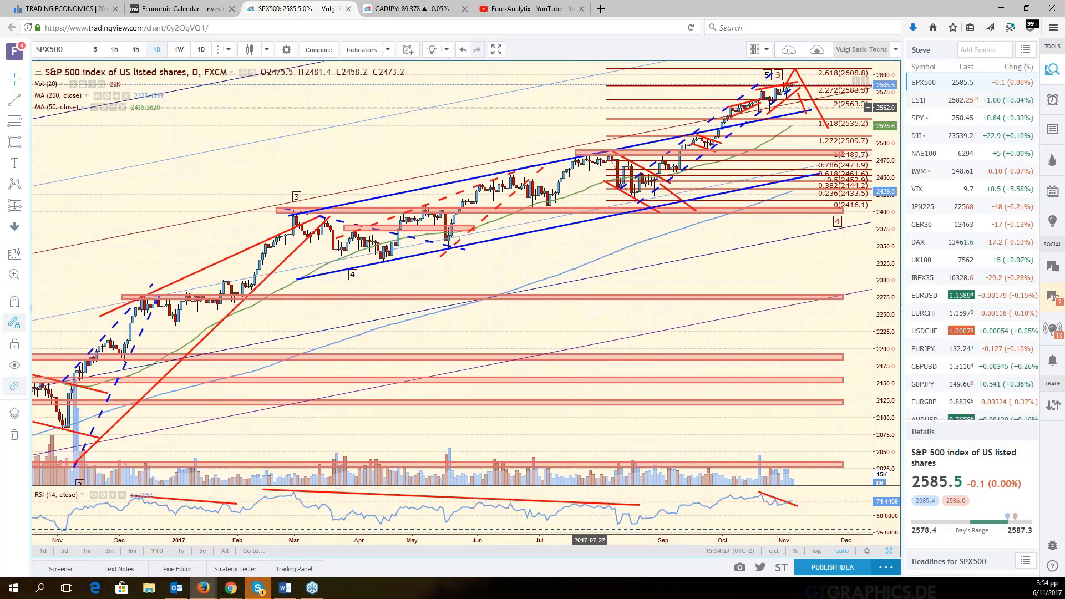
drag(590, 109, 644, 112)
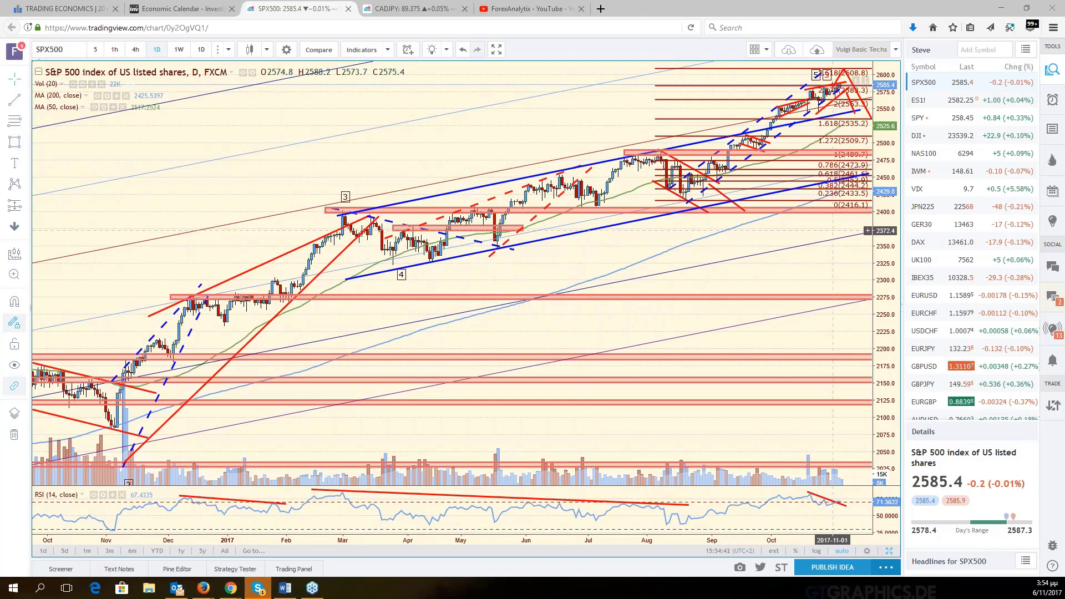
drag(831, 231, 691, 269)
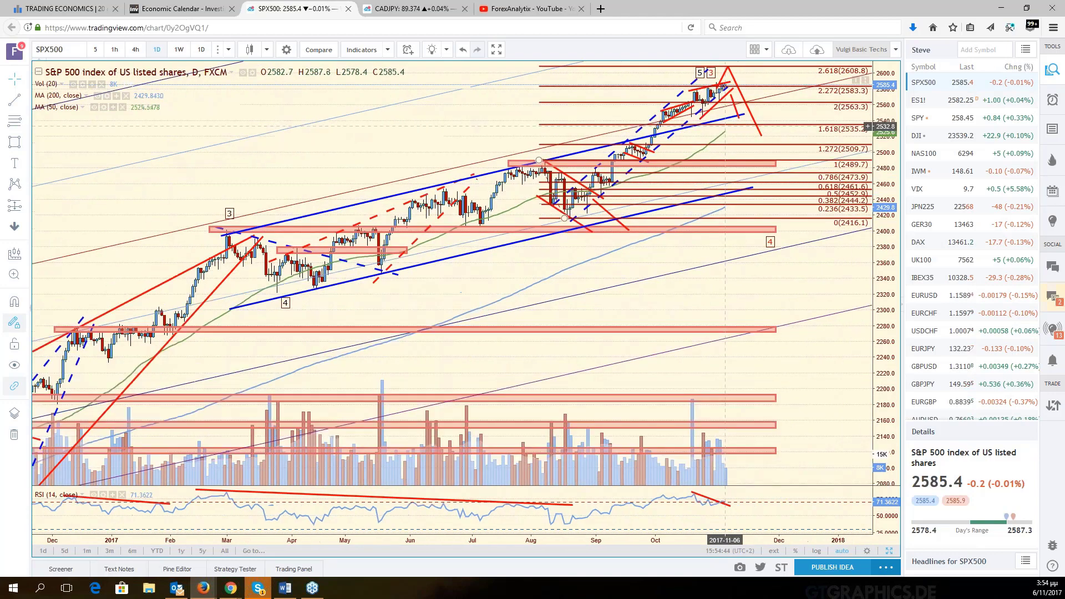
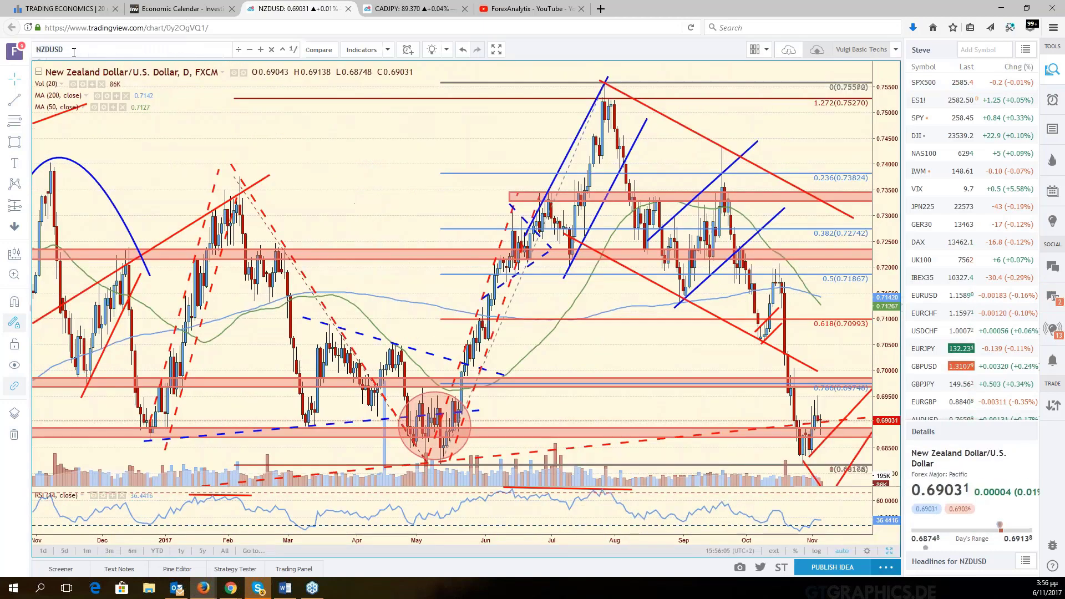
- Load AUDJPY in place of NZDUSD, then pan and zoom to leave room after the latest bars
click(74, 52)
text(AU)
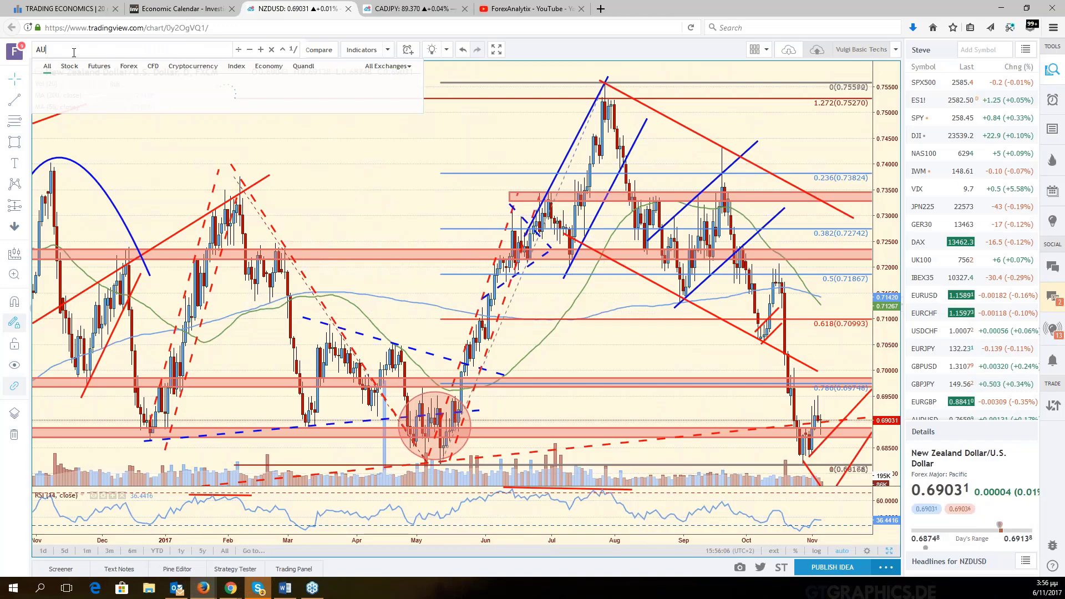
text(DJPY)
key(Return)
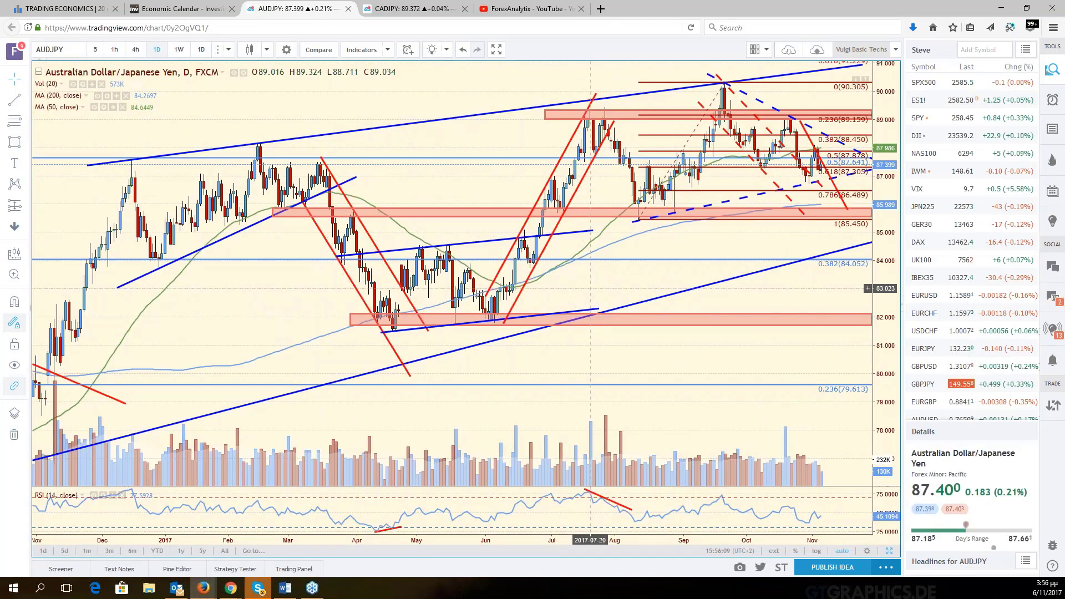
drag(833, 299, 755, 316)
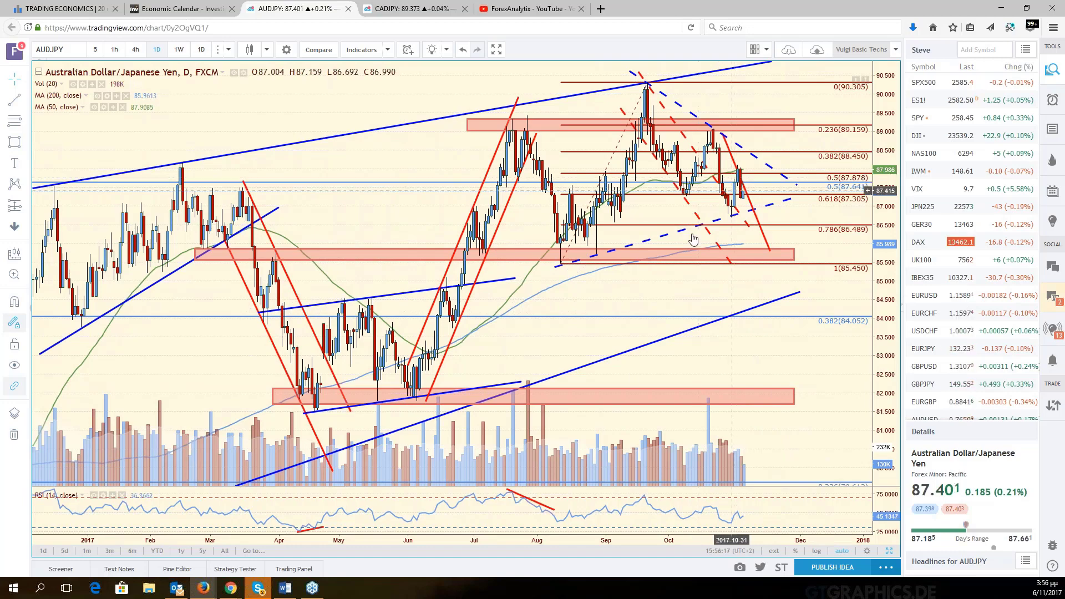
scroll(693, 239, down, 3)
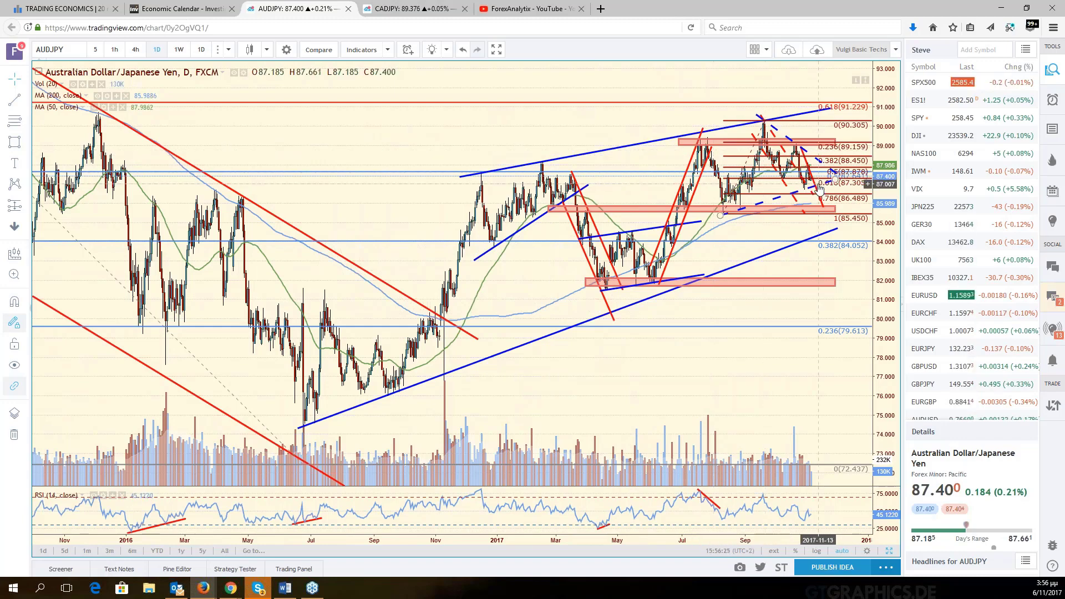
scroll(820, 188, up, 1)
scroll(820, 188, up, 1)
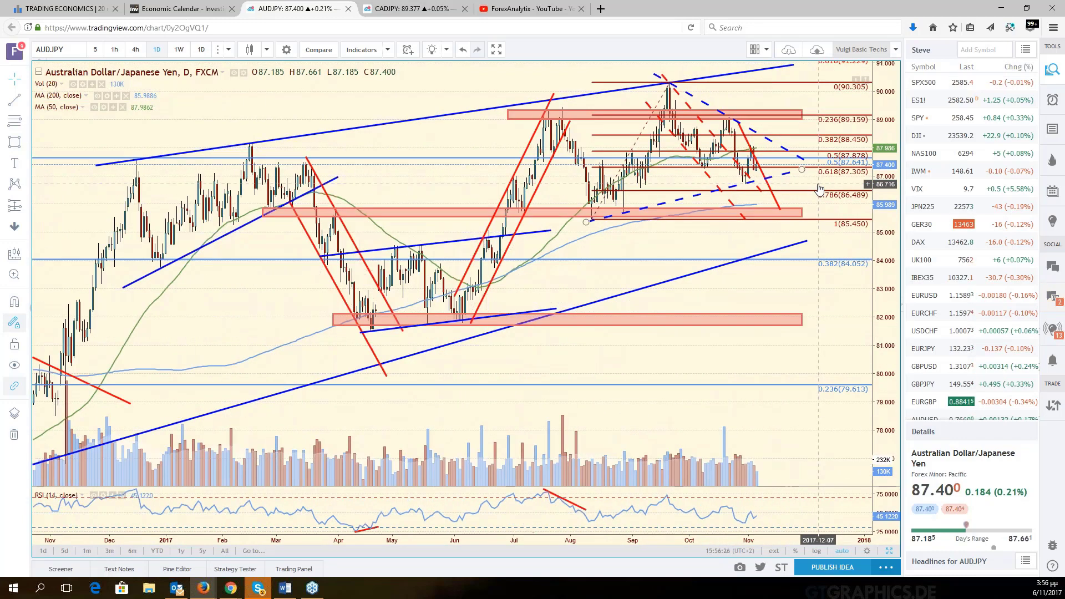
scroll(818, 184, up, 1)
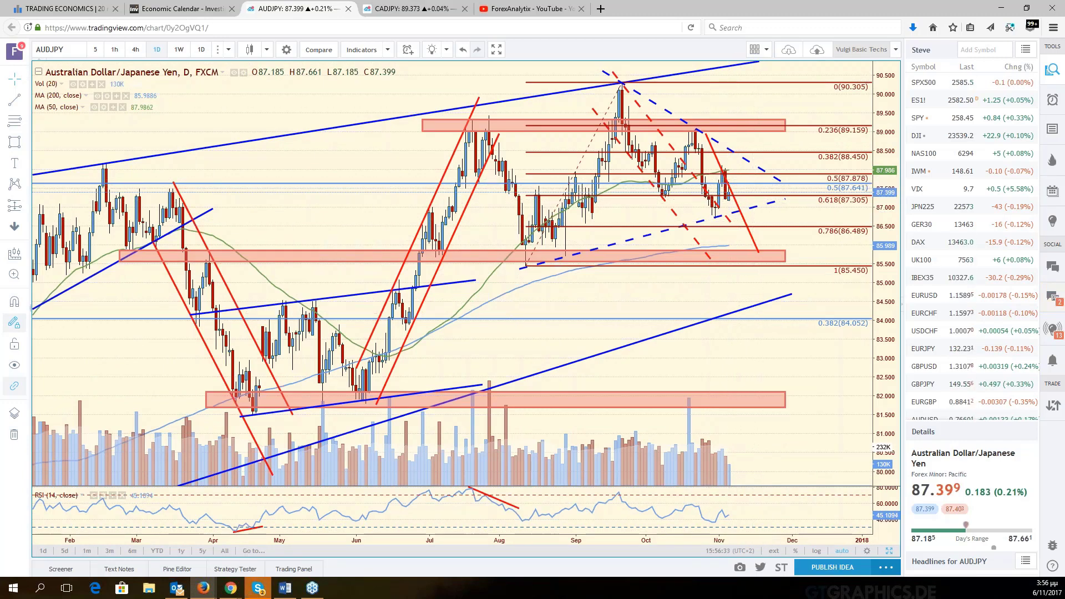
- Switch the chart's symbol to NZDJPY
click(77, 53)
text(E)
key(BackSpace)
text(NZDJPY)
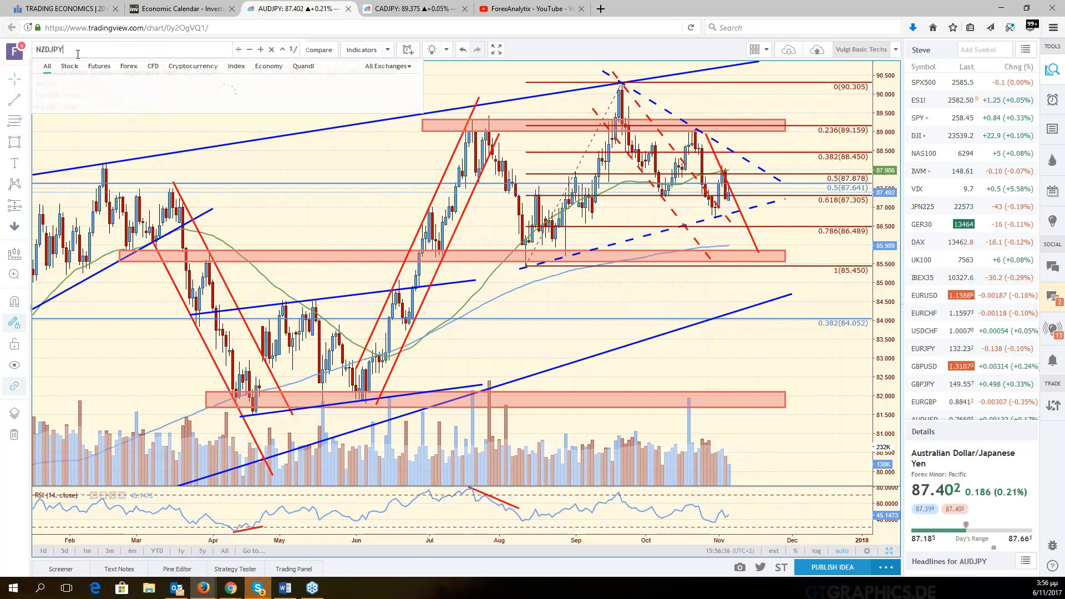
key(Return)
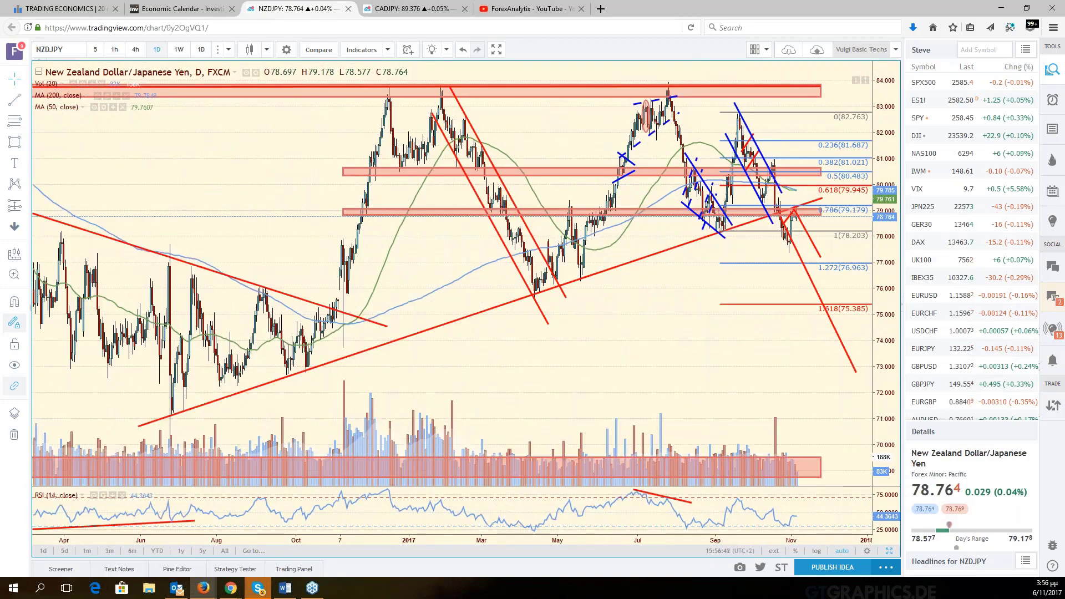
- Zoom around the NZDJPY chart and select the long red rising trendline
scroll(747, 323, up, 1)
scroll(747, 324, up, 1)
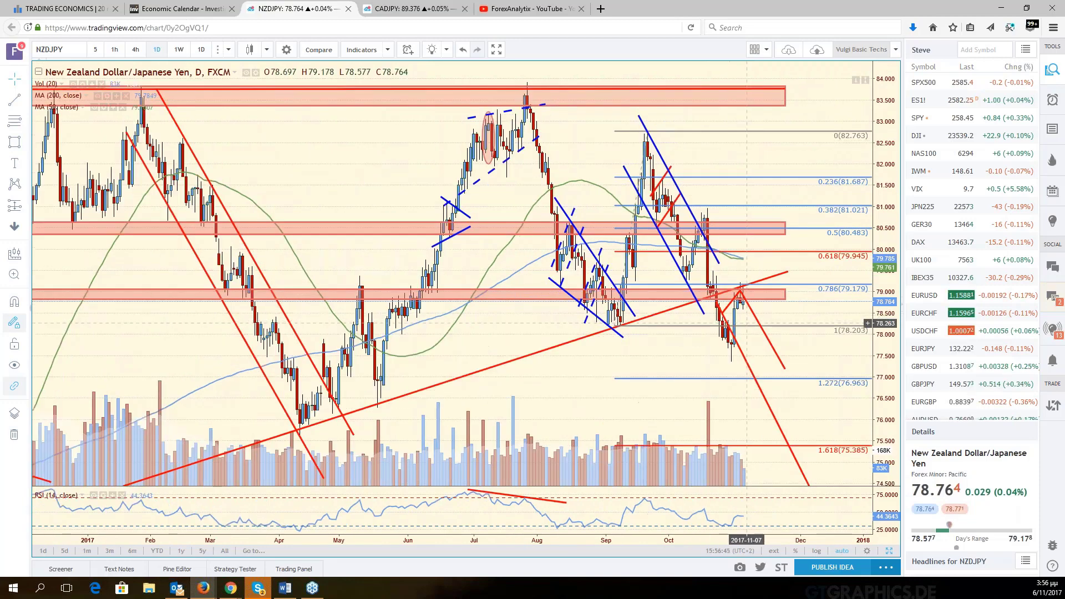
scroll(747, 323, down, 1)
scroll(727, 345, down, 1)
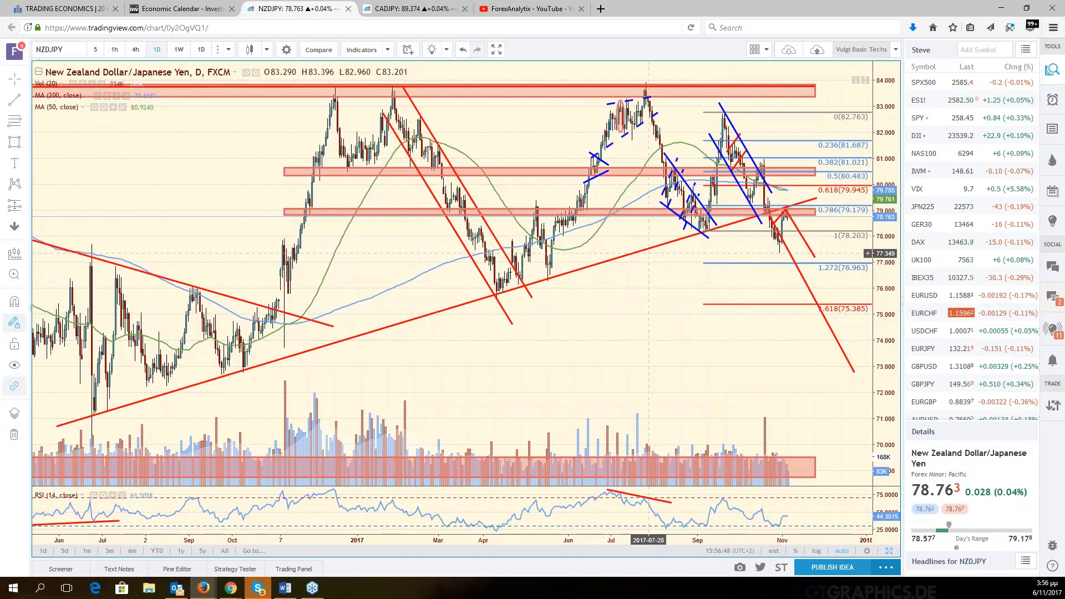
scroll(649, 254, down, 1)
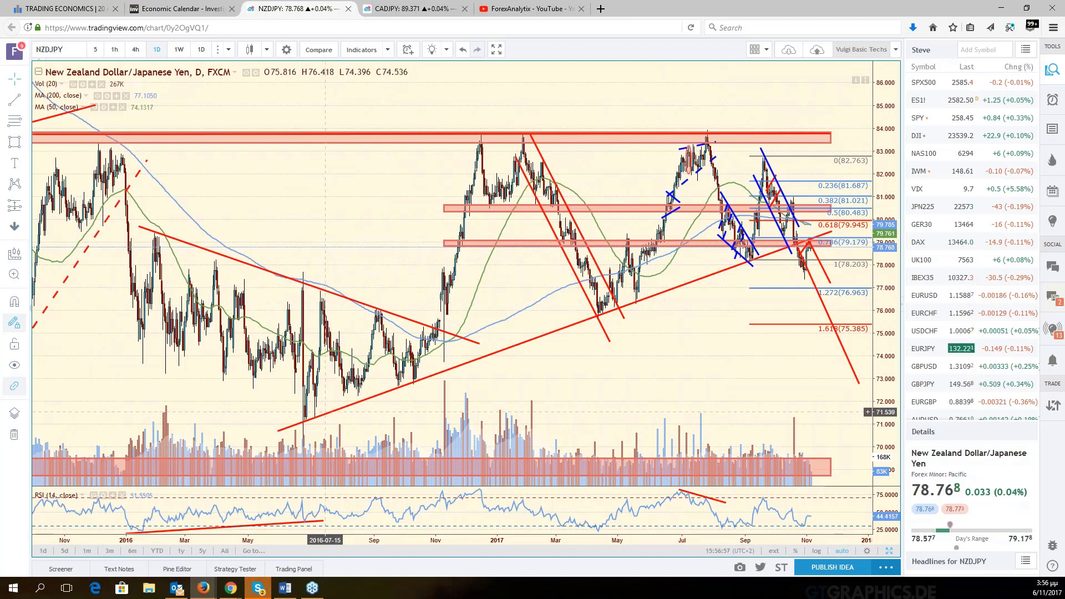
click(328, 419)
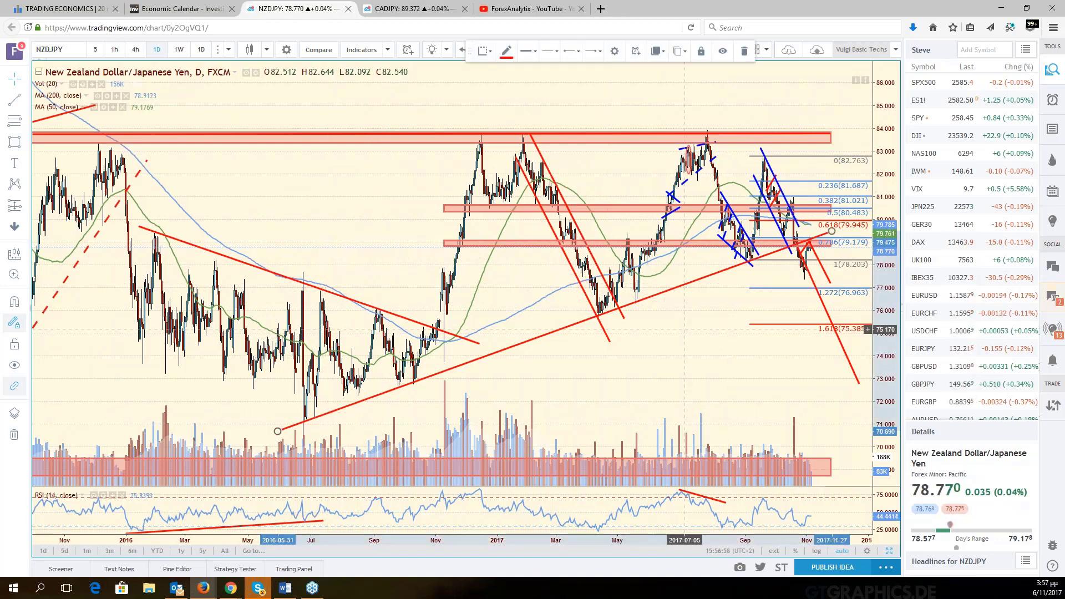
scroll(684, 329, up, 2)
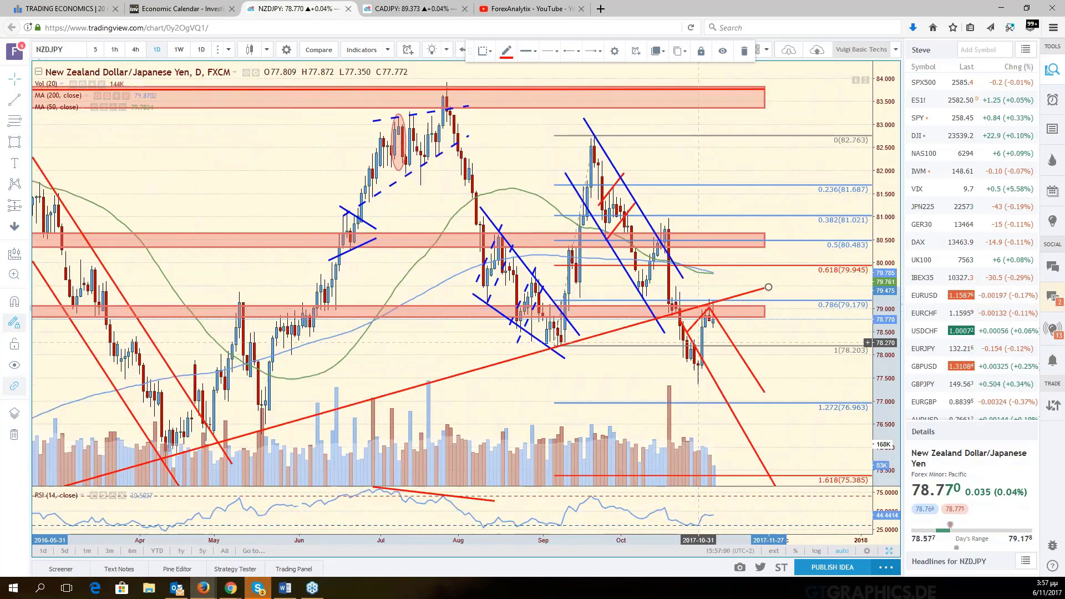
scroll(697, 342, up, 1)
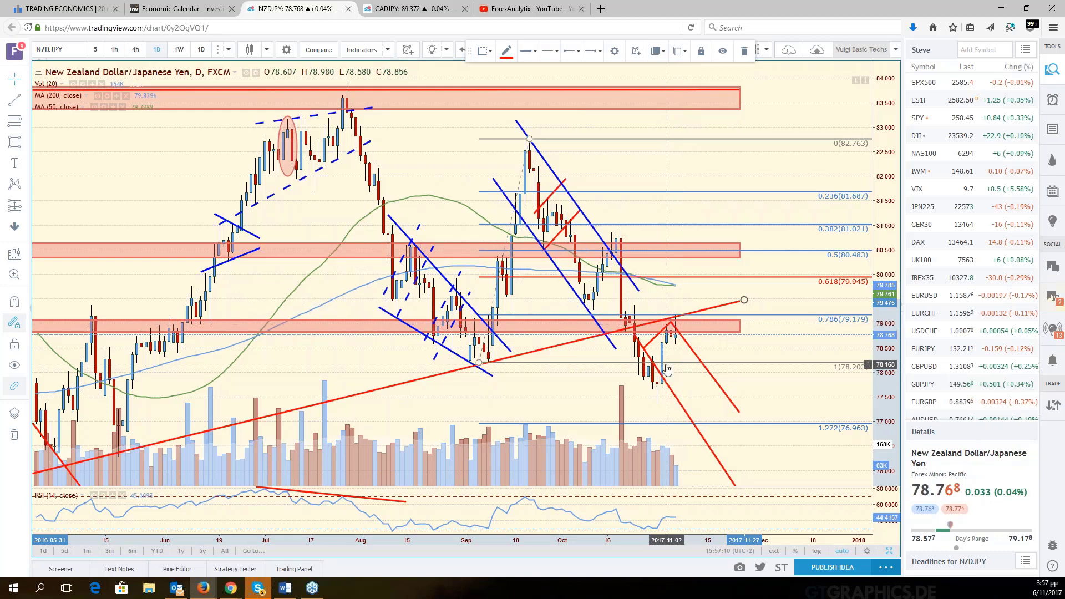
scroll(667, 370, down, 5)
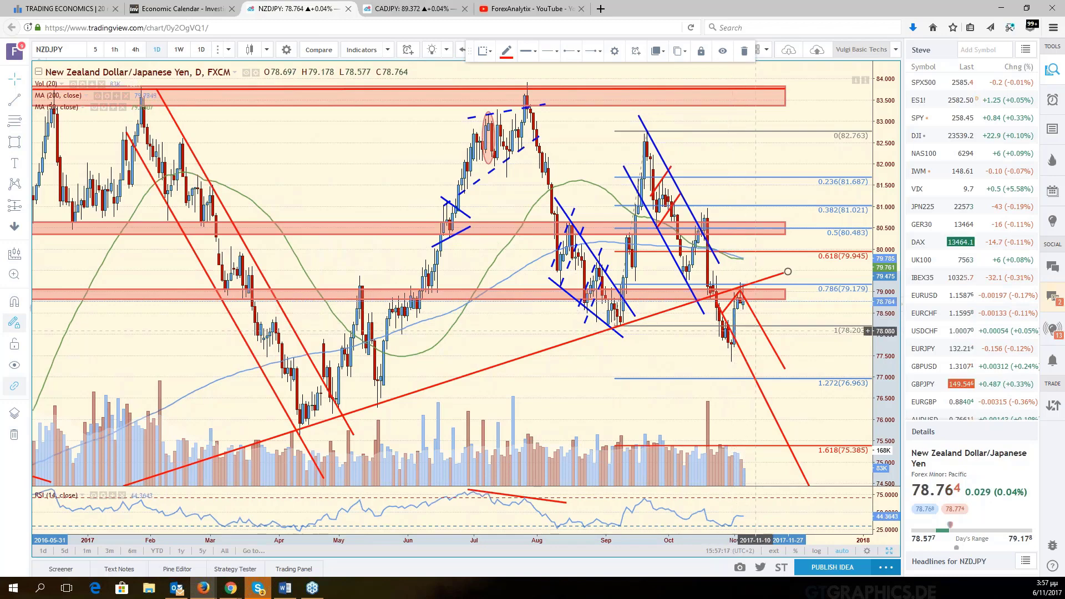
scroll(737, 331, down, 3)
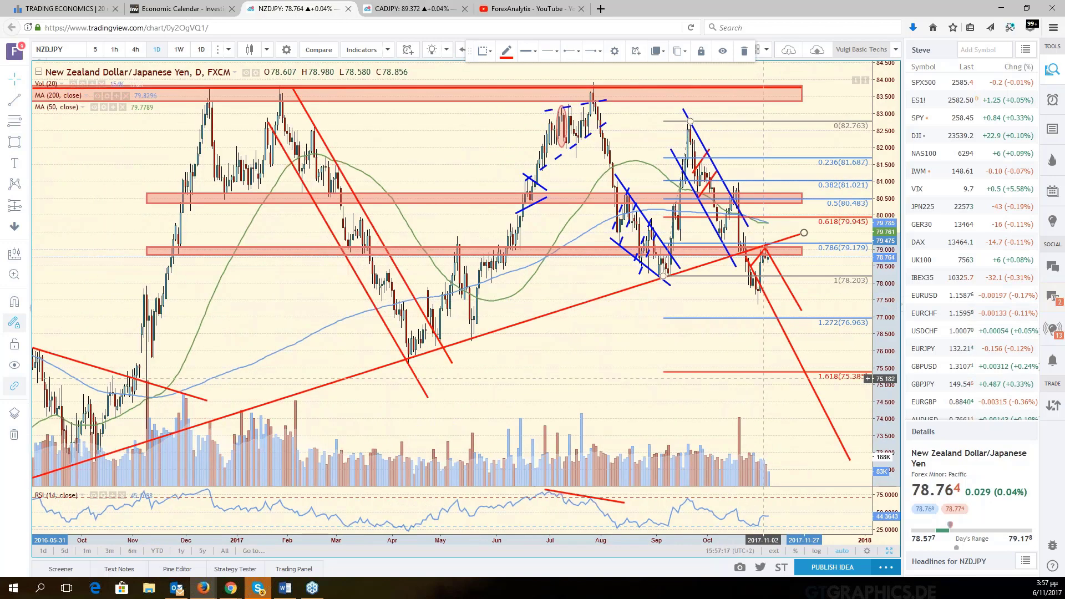
scroll(764, 379, down, 1)
scroll(764, 379, up, 2)
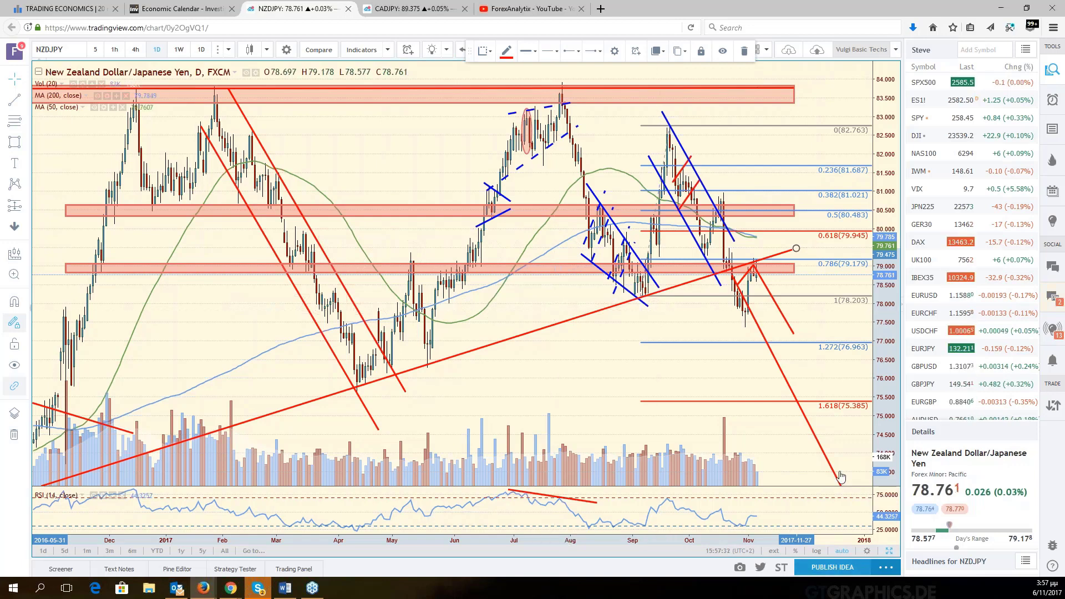
- Replace the EURNZD pane with EURTRY and enlarge it to fill the window, leaving room after the latest bars
key(alt+Return)
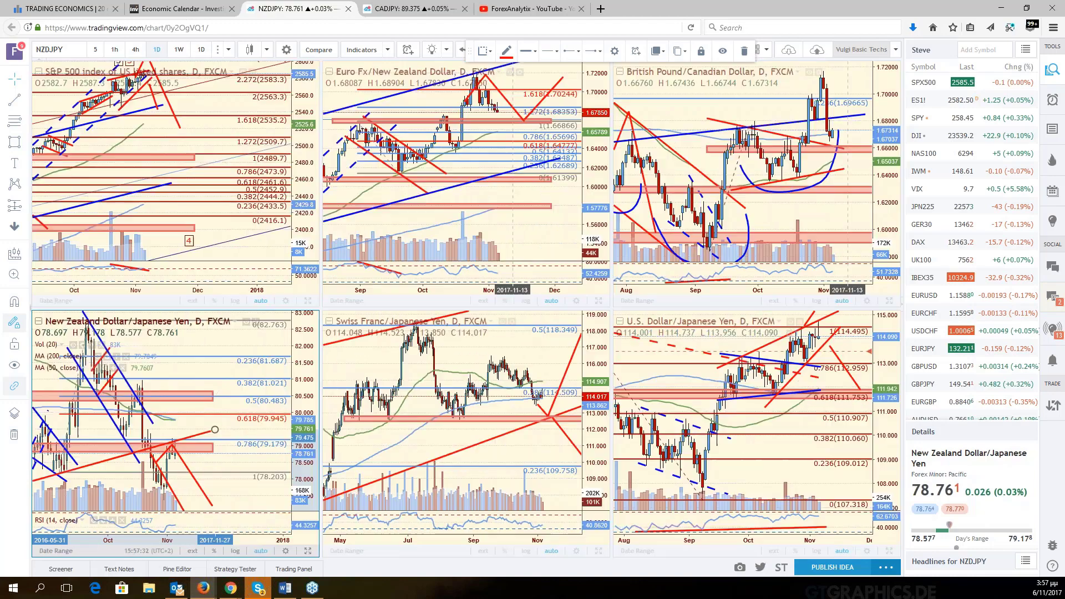
click(452, 167)
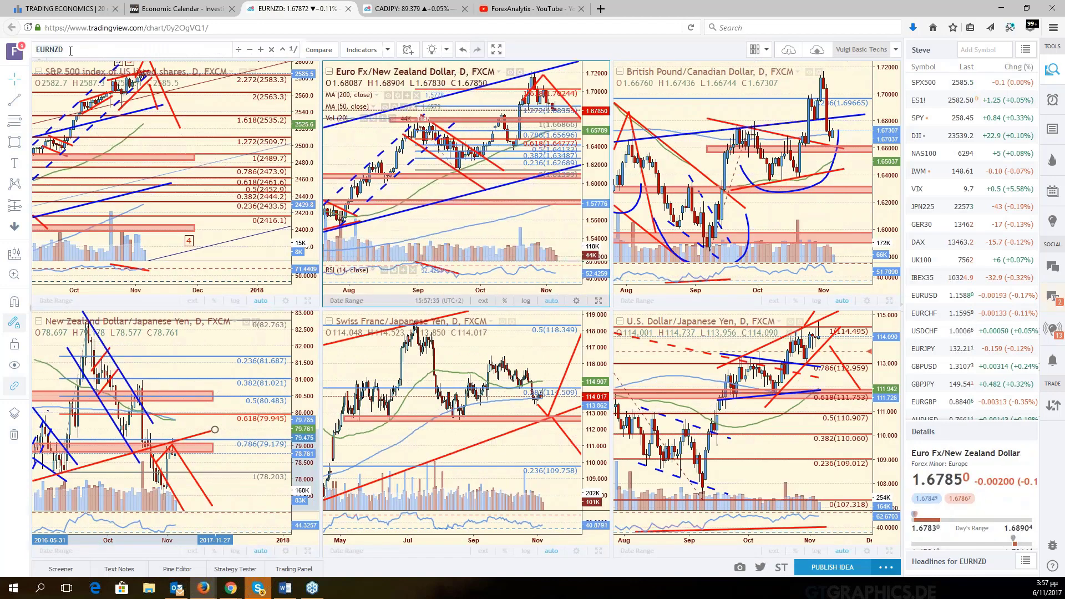
text(EURTRY)
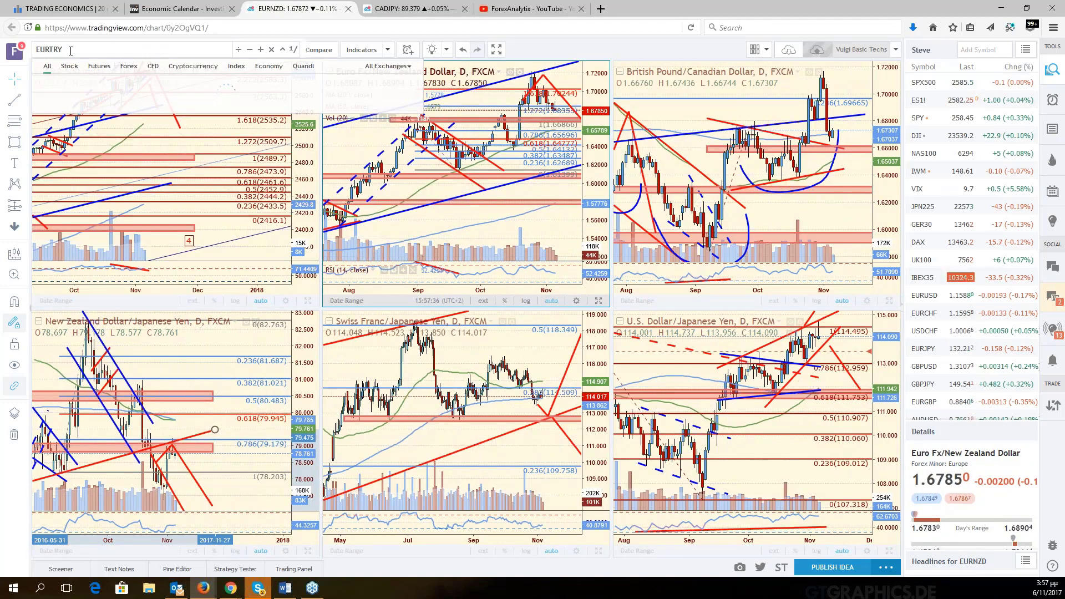
key(Return)
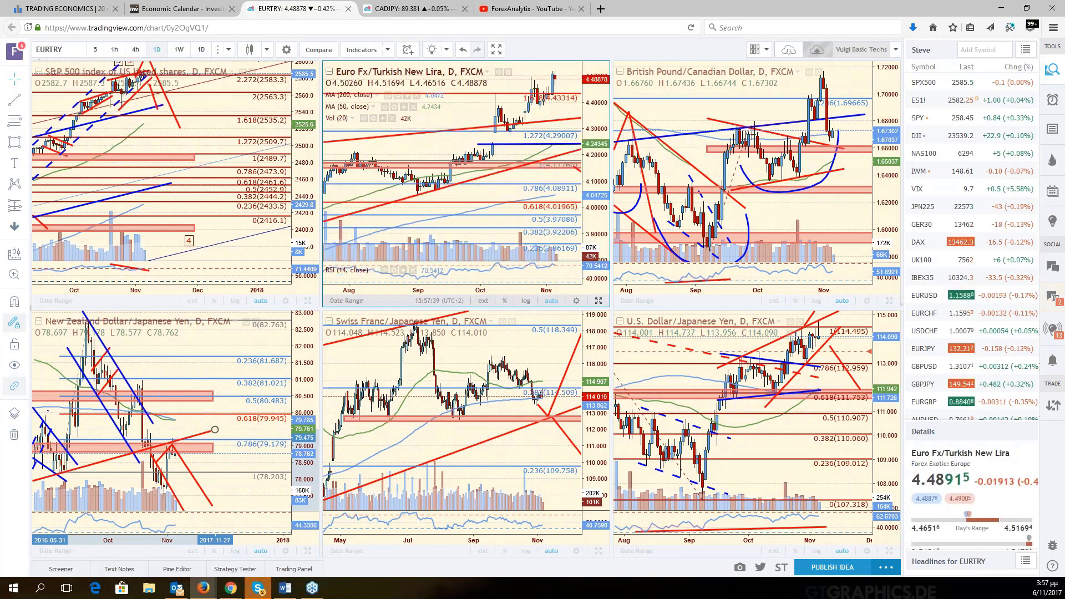
key(alt+Return)
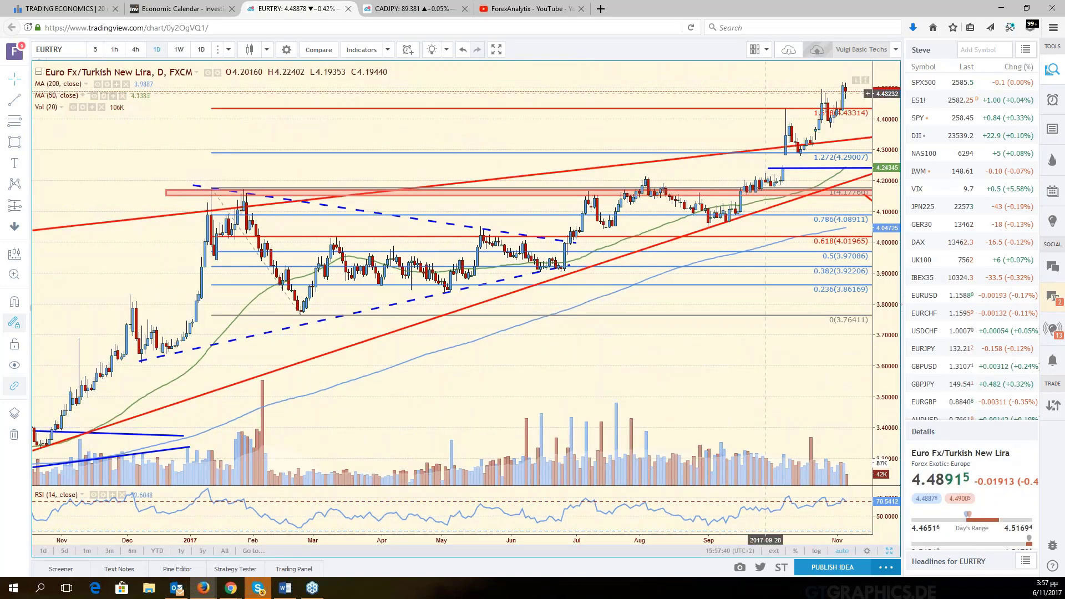
drag(766, 92, 675, 101)
scroll(675, 101, down, 3)
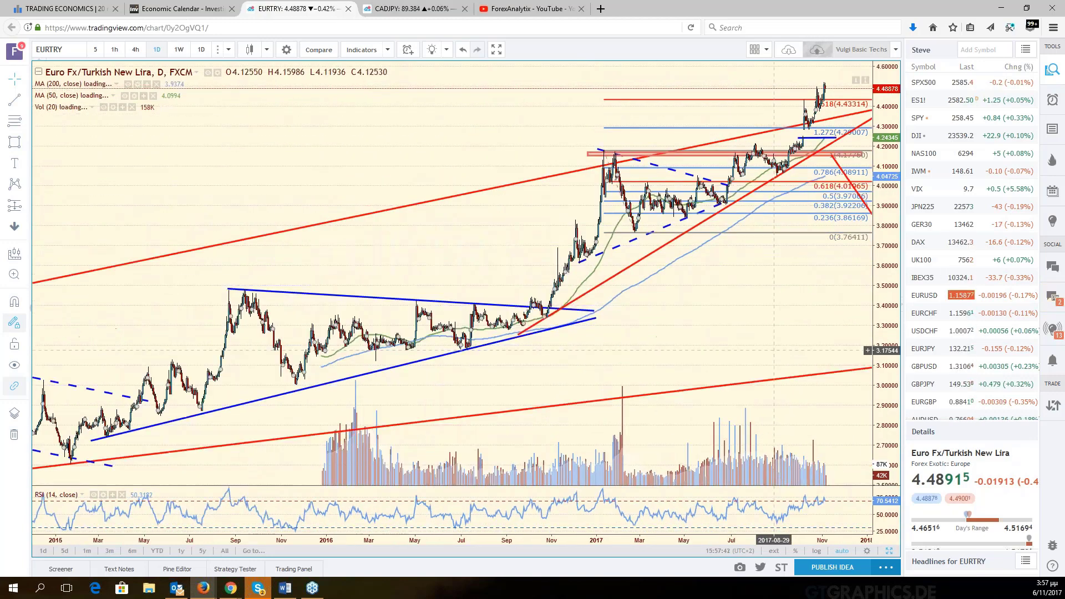
scroll(774, 350, up, 4)
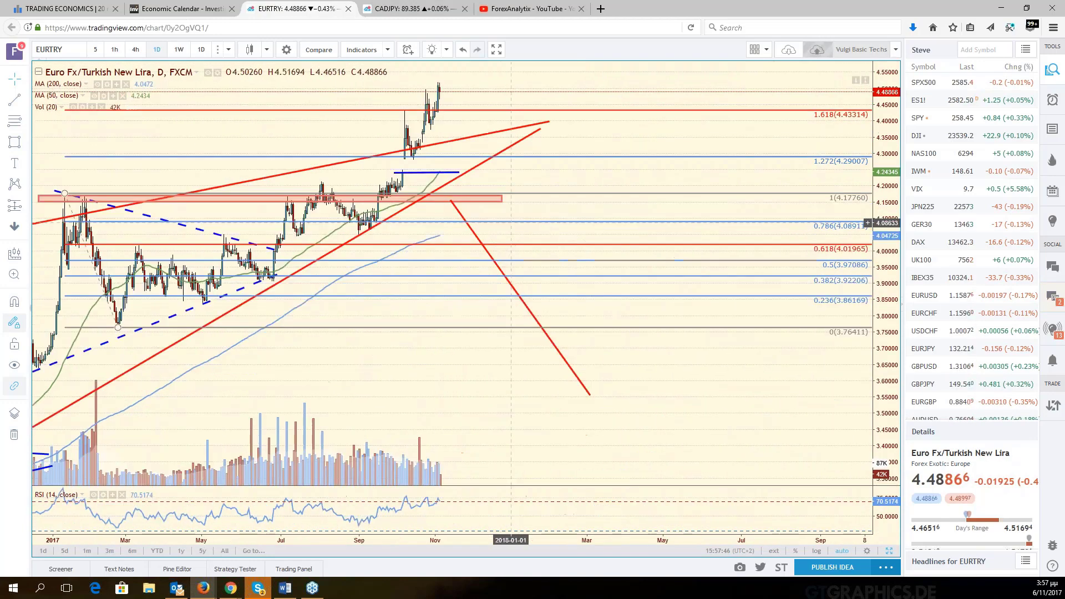
- Draw upper and lower red trend lines converging over the recent EURTRY highs and lows
click(399, 113)
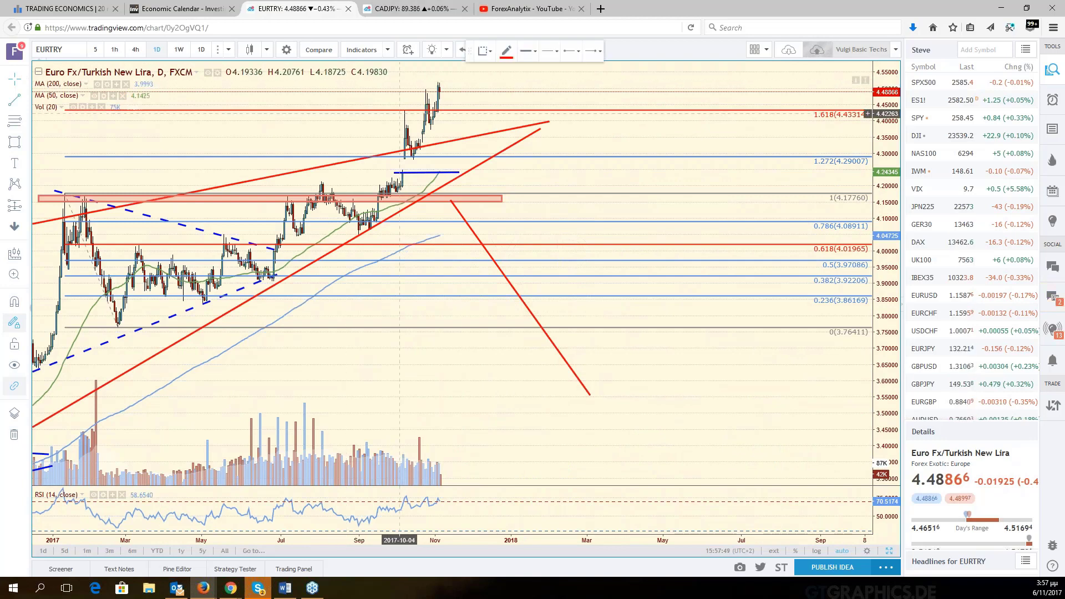
click(444, 74)
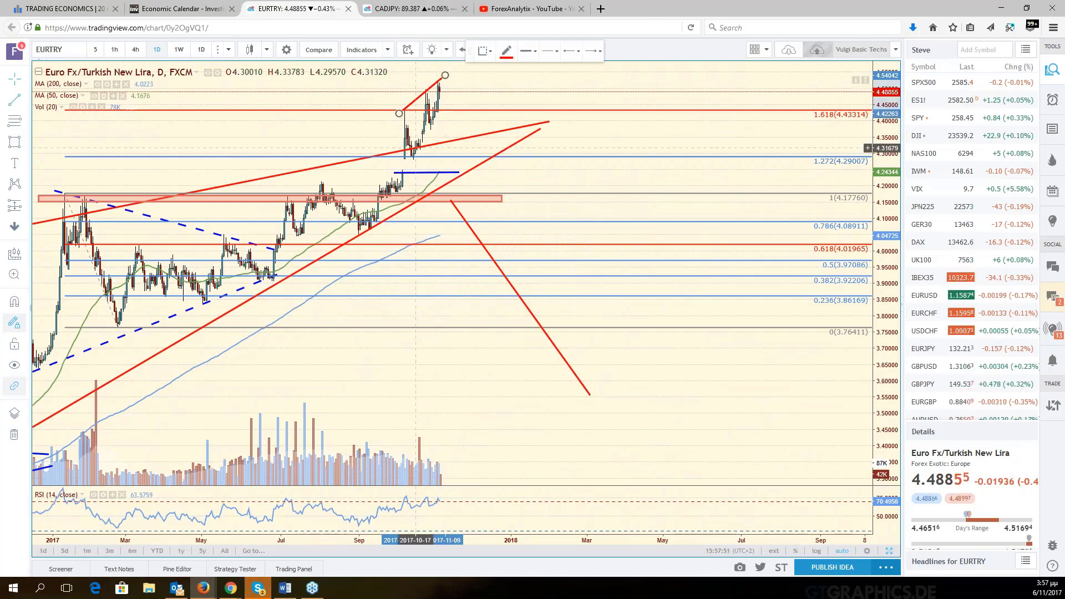
click(415, 159)
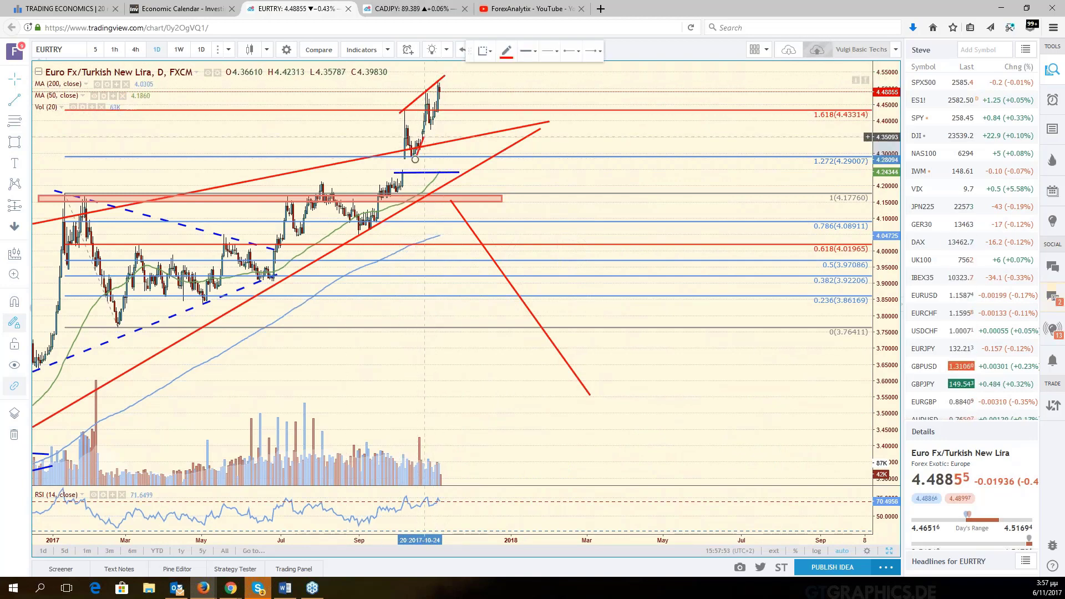
click(453, 79)
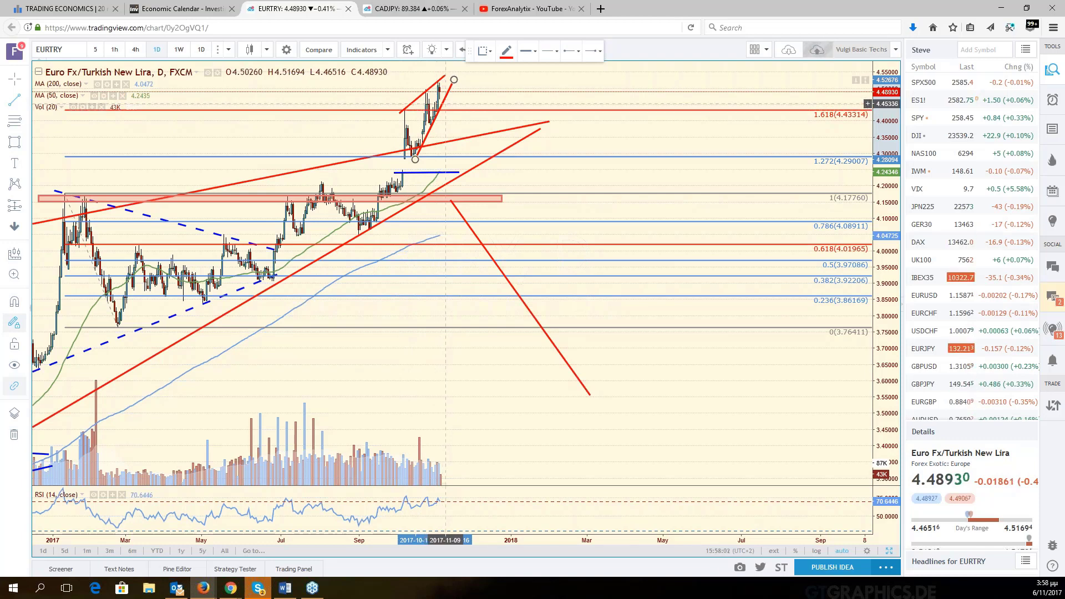
click(556, 175)
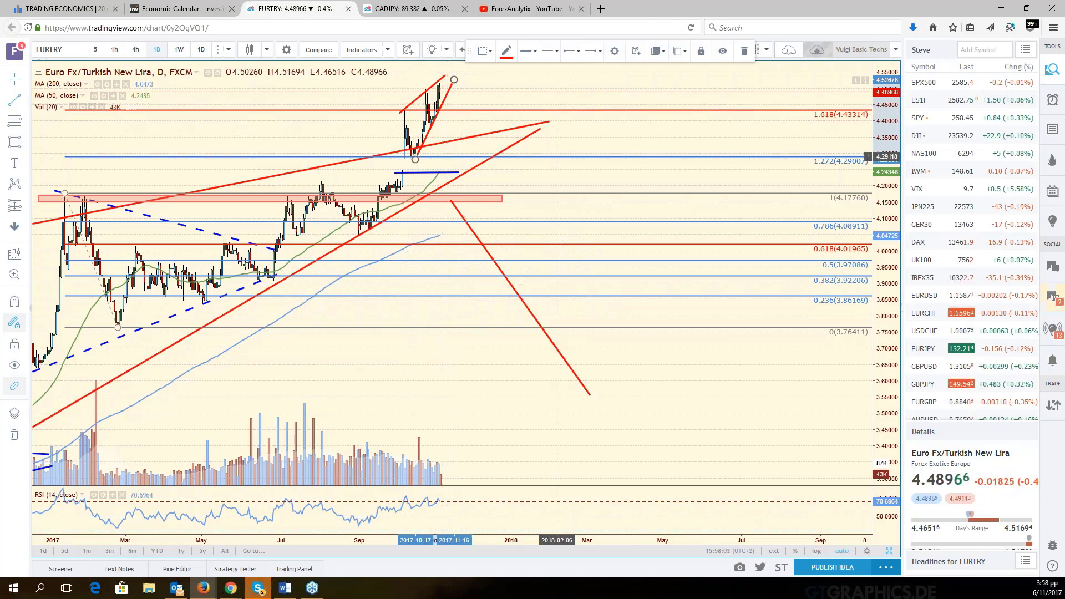
- Zoom out, then select and delete the Fibonacci retracement from the EURTRY chart
scroll(556, 175, down, 1)
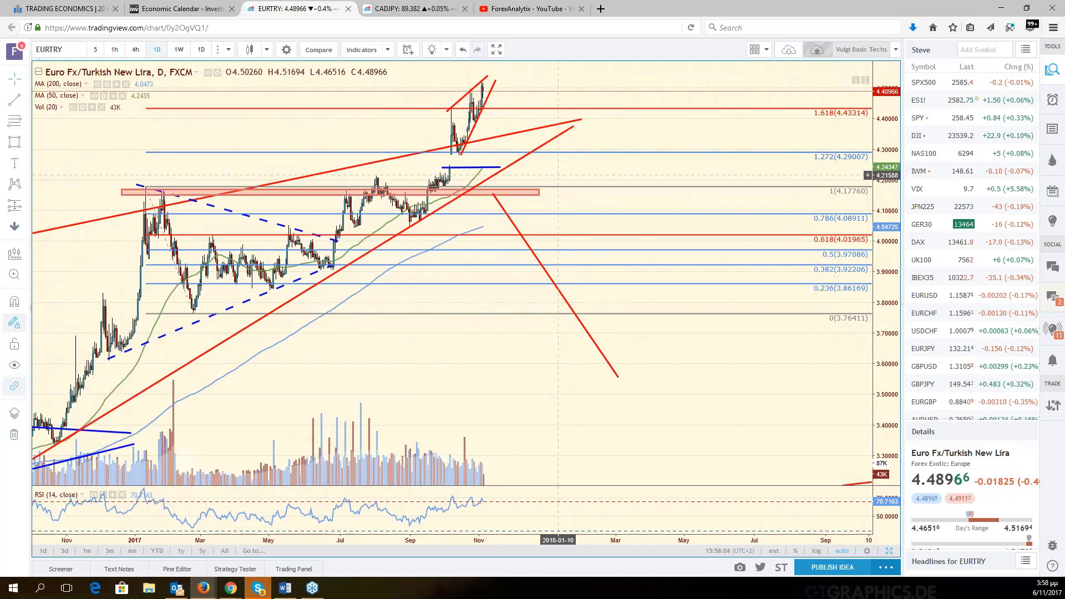
scroll(576, 190, down, 2)
scroll(575, 190, down, 1)
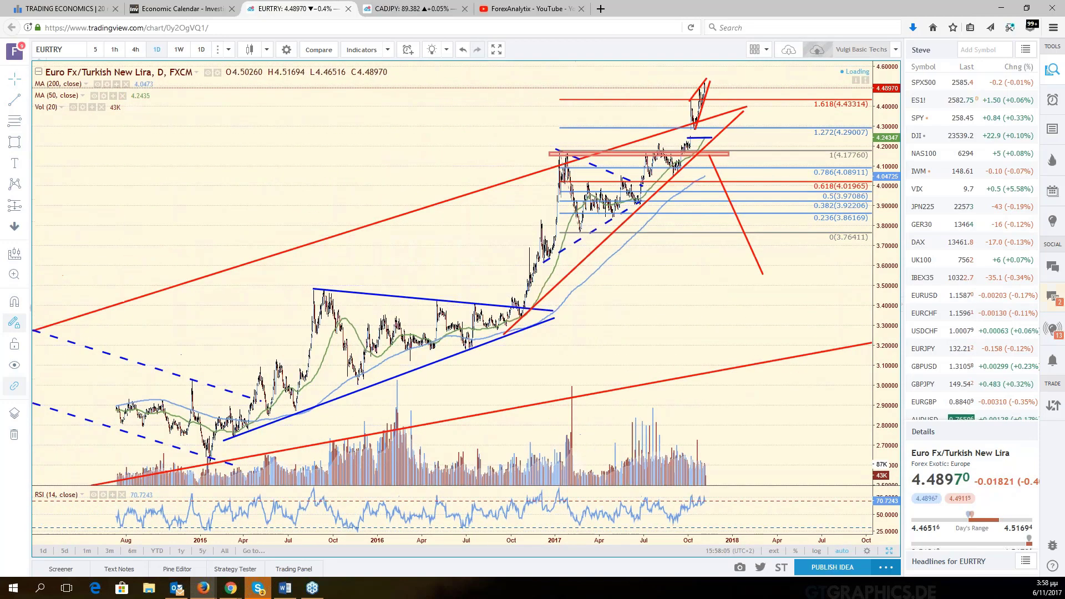
scroll(582, 190, down, 1)
click(668, 177)
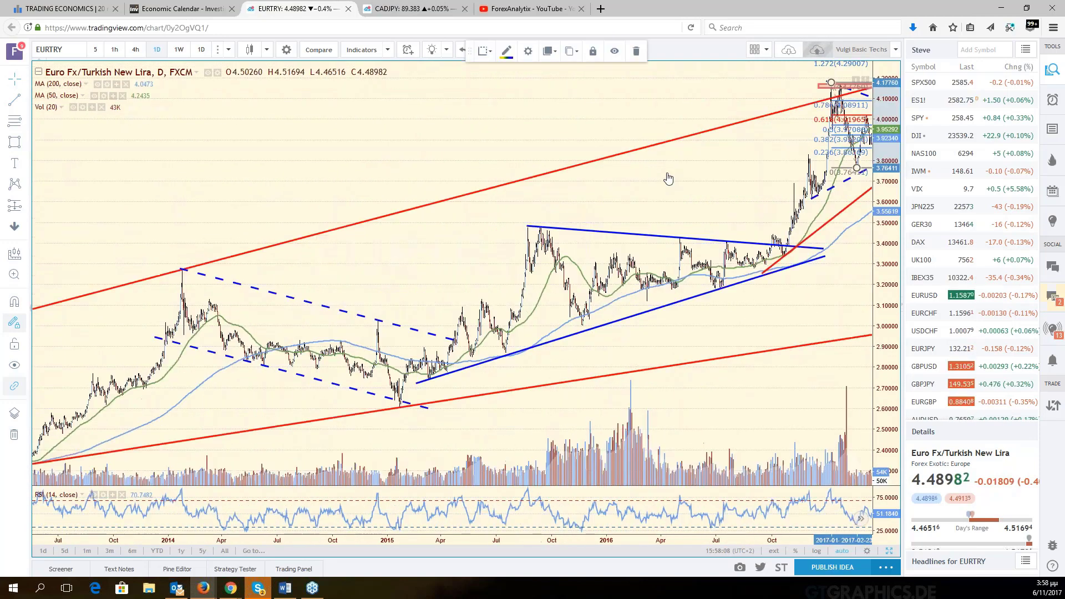
scroll(668, 178, up, 3)
click(617, 363)
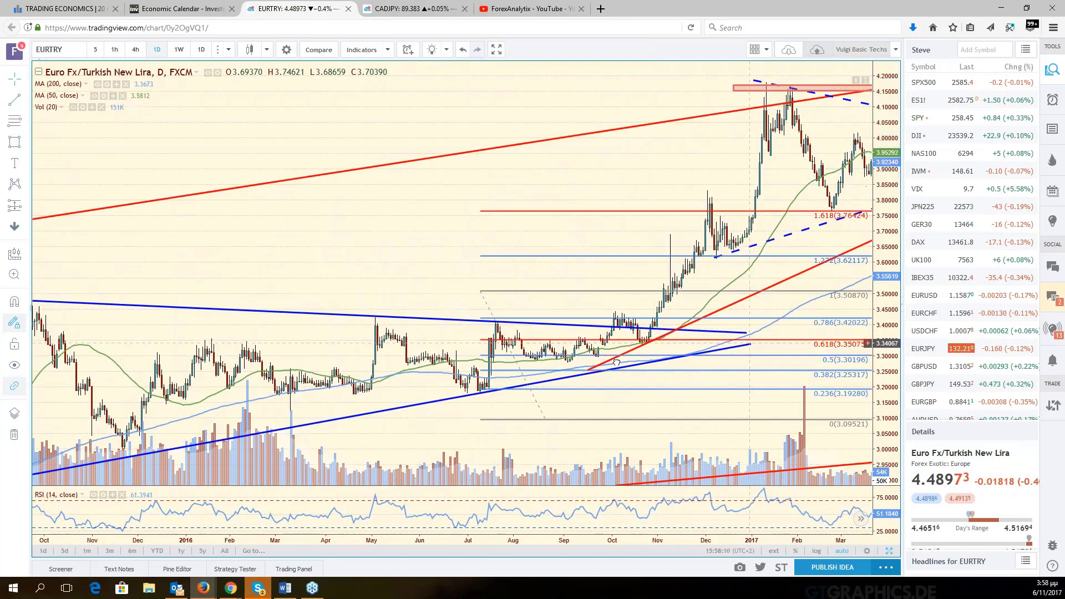
drag(616, 363, 481, 375)
right_click(705, 185)
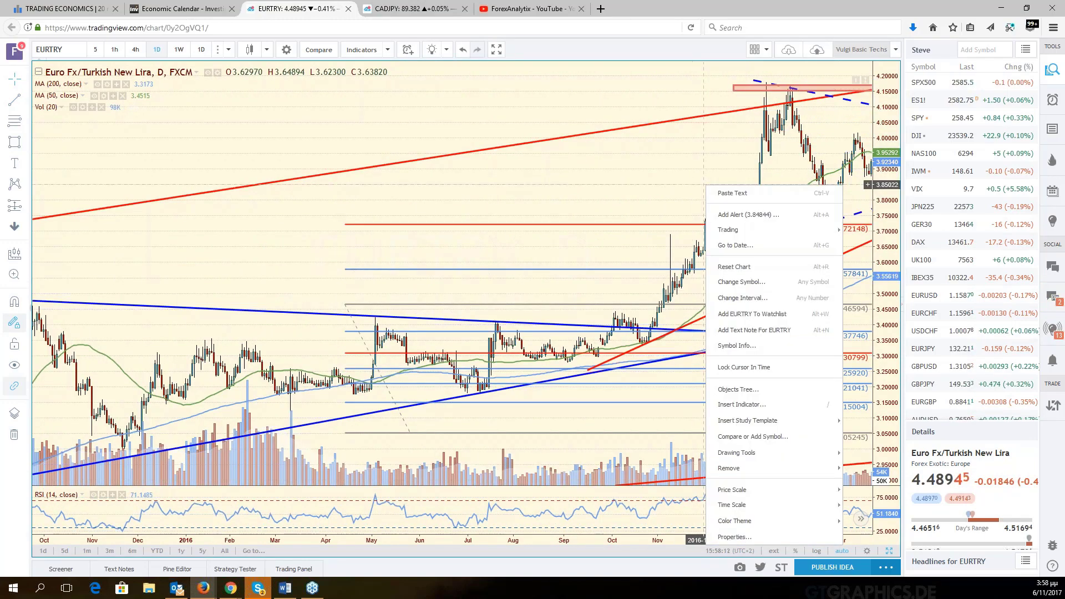
- Pan and zoom out to a multi-year EURTRY view from early 2017 to the latest prices
drag(666, 184, 341, 265)
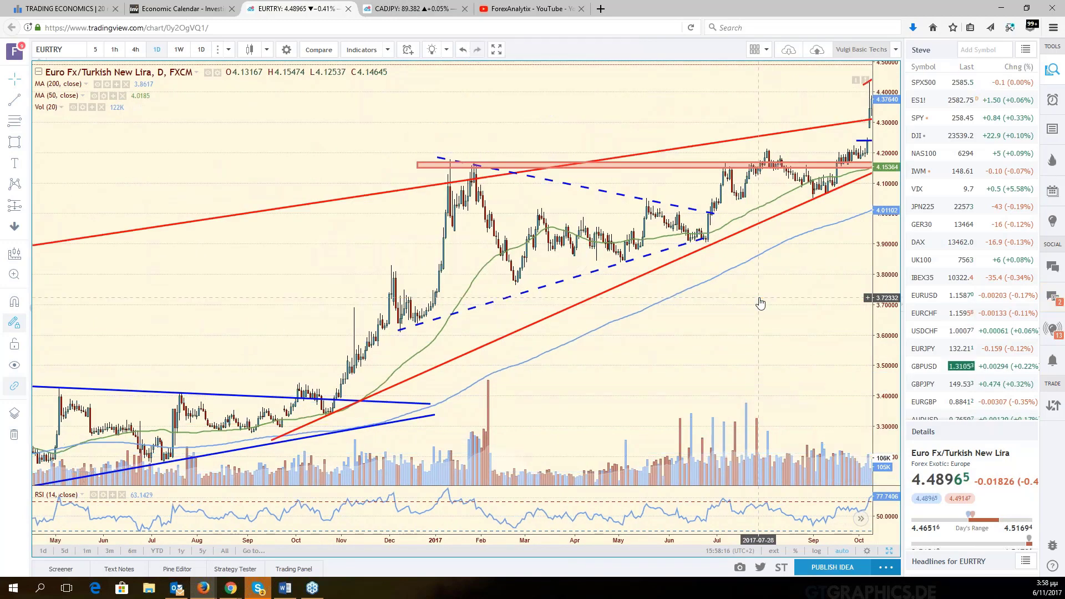
drag(760, 302, 502, 266)
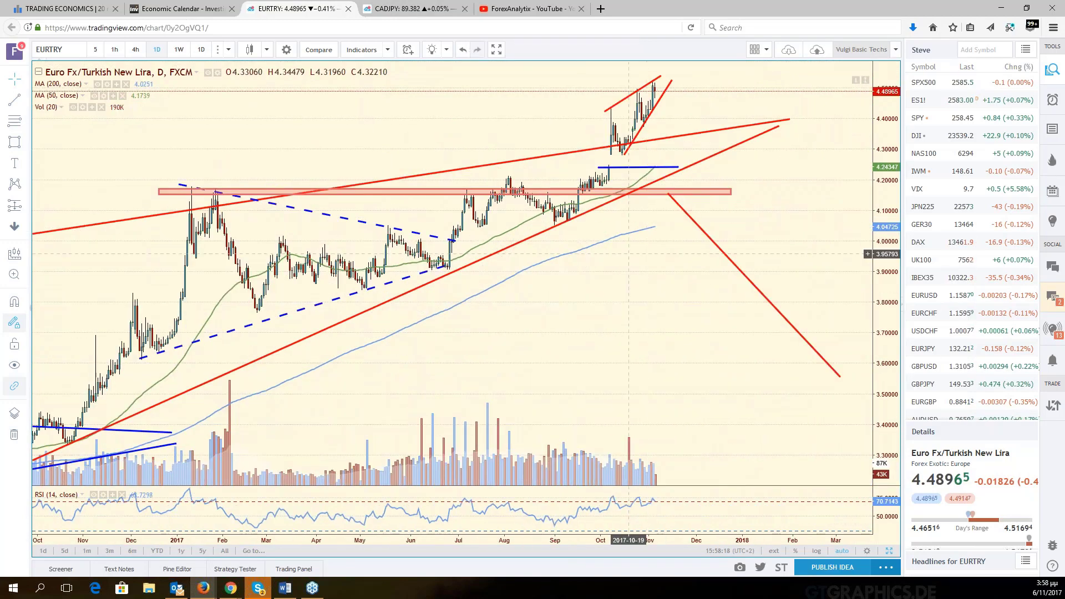
scroll(654, 227, down, 3)
scroll(654, 228, down, 3)
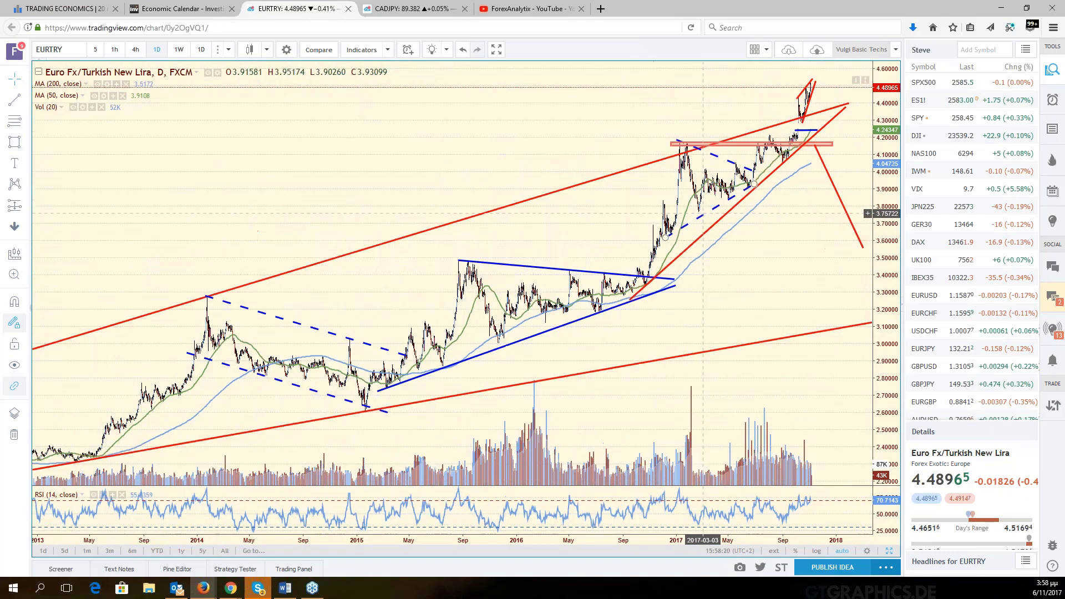
scroll(703, 213, down, 3)
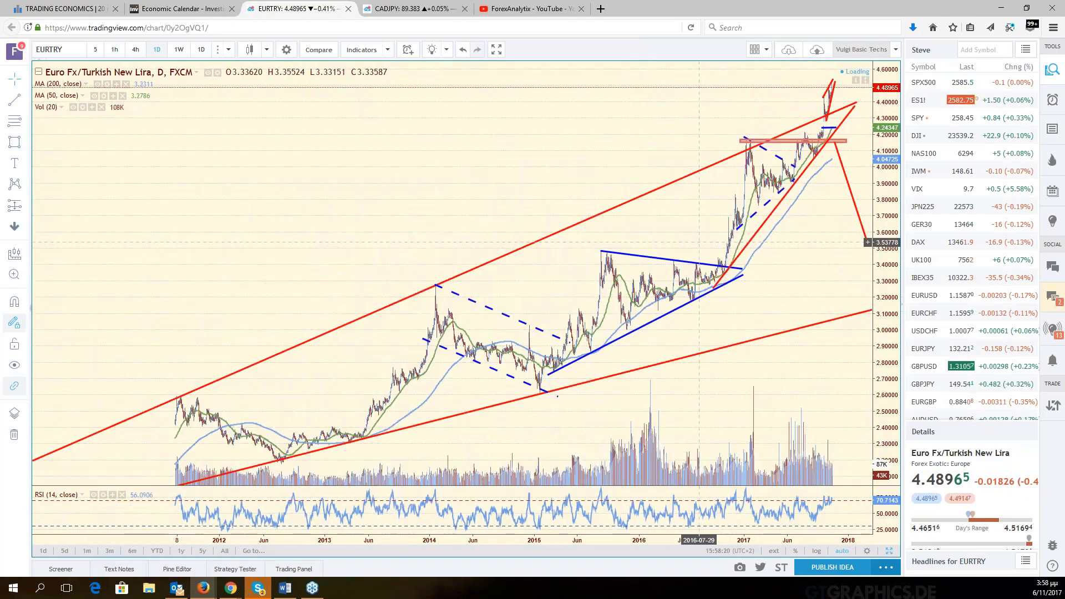
scroll(709, 206, down, 3)
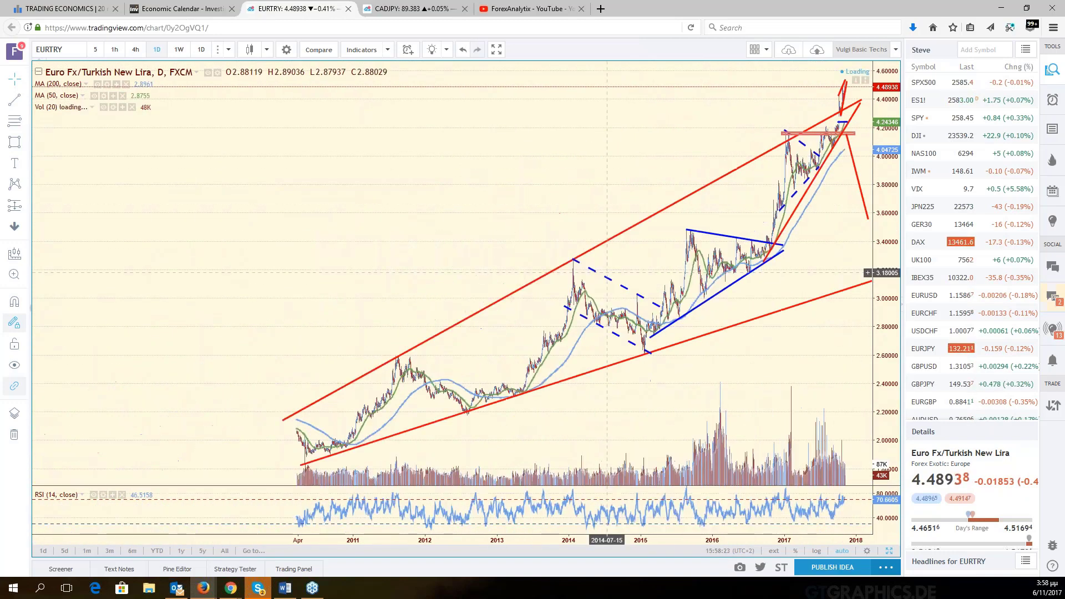
scroll(777, 228, up, 2)
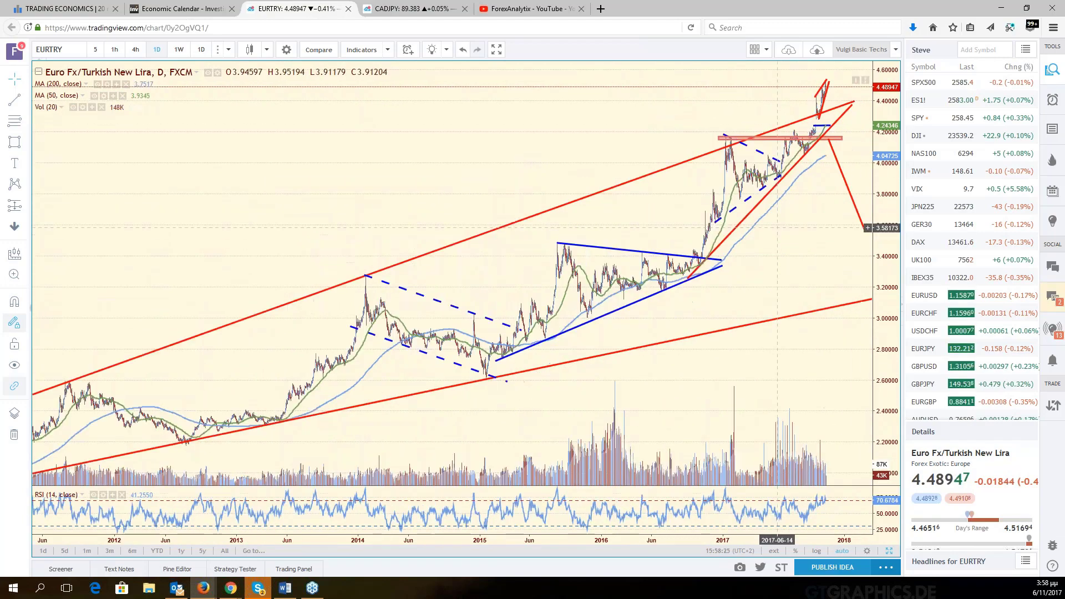
scroll(777, 227, up, 2)
- Change the steeper rising red trend line to a dashed line style
click(715, 210)
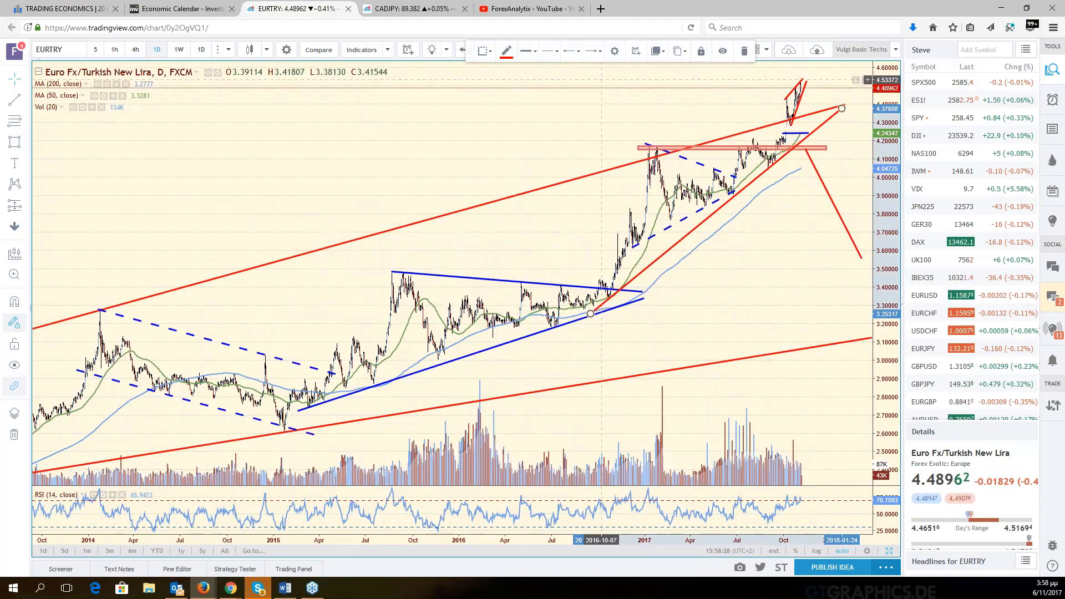
click(549, 51)
click(593, 72)
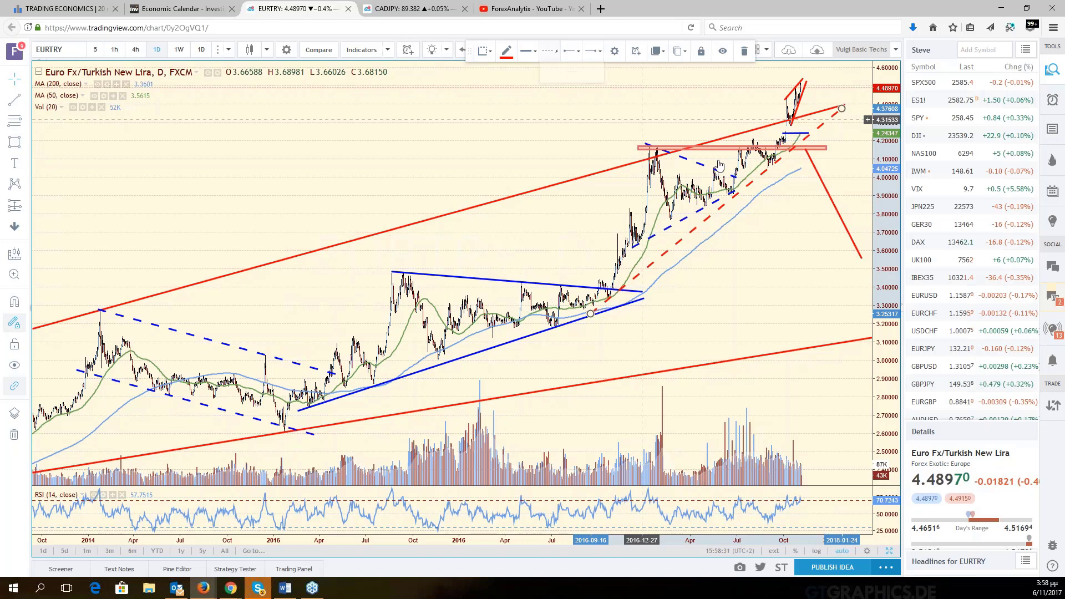
- Draw a thin red rectangle zone near 4.39 across the October–November candles
scroll(719, 165, up, 1)
scroll(719, 160, up, 5)
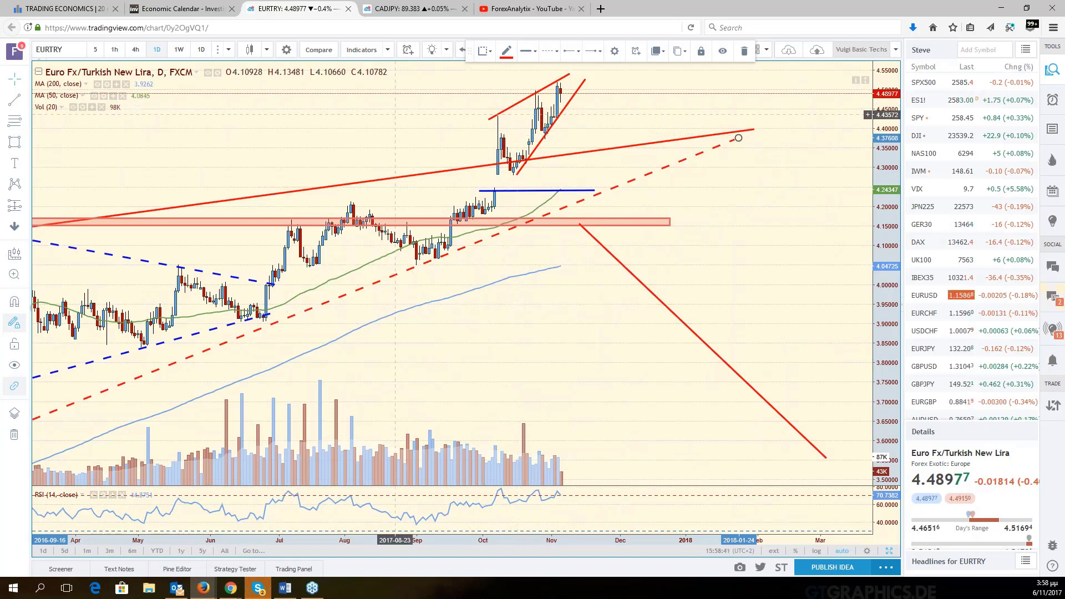
click(461, 122)
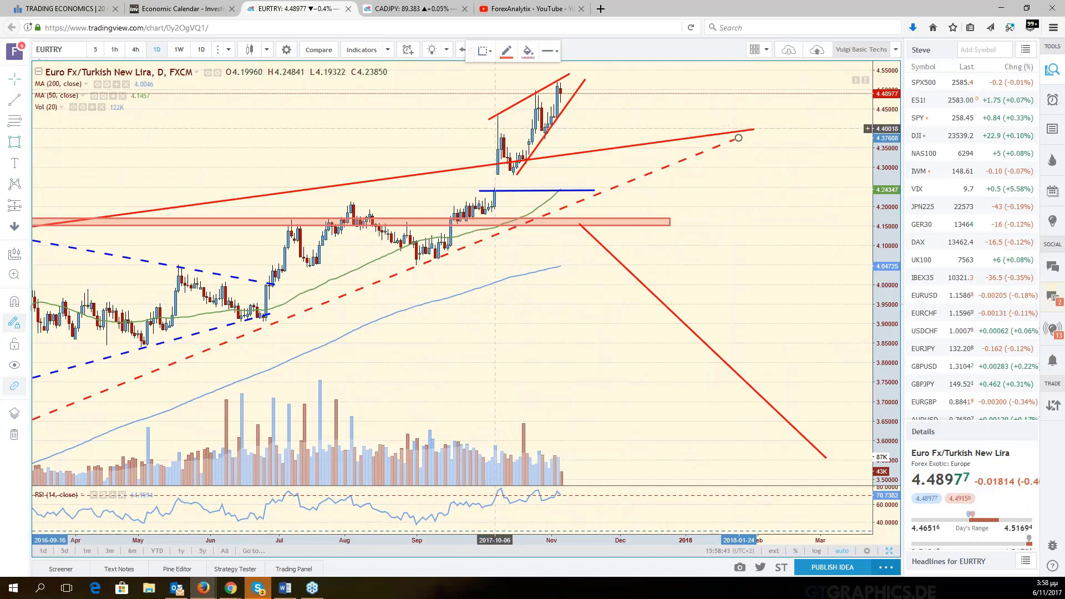
drag(482, 135, 629, 135)
click(558, 158)
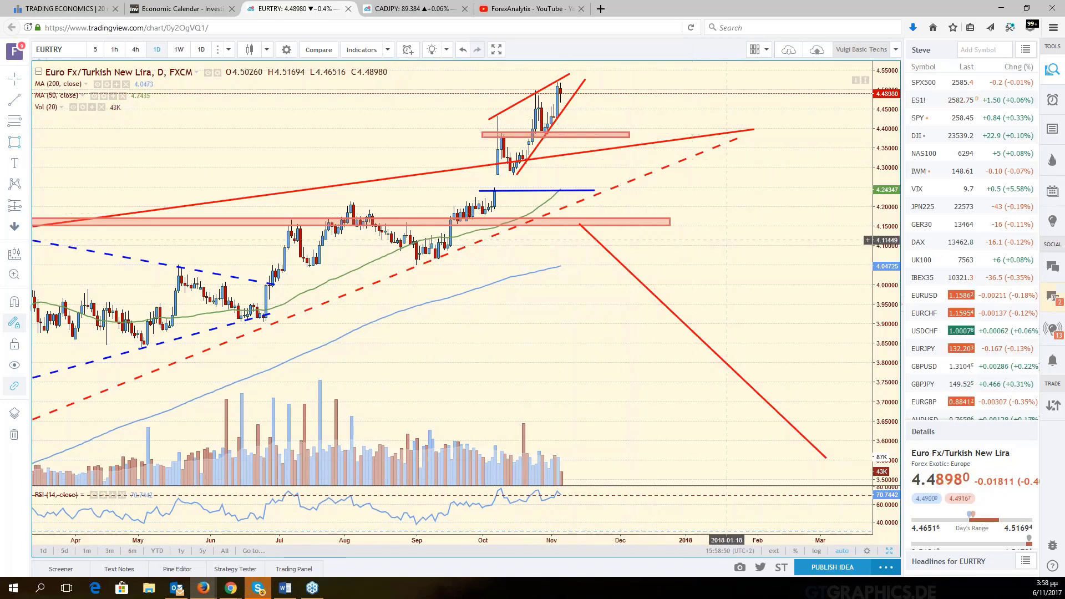
- Zoom out to 2008–2018 and measure from the 2010 low to the latest price: about 145%, 1952 bars
drag(723, 234, 855, 234)
scroll(667, 324, down, 3)
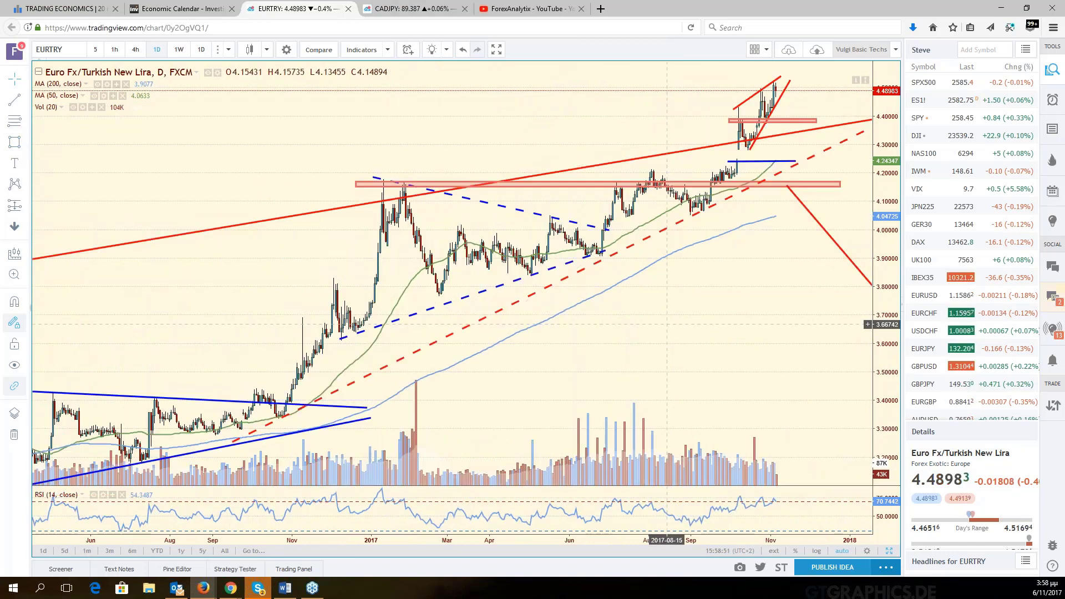
scroll(666, 324, down, 3)
scroll(684, 319, right, 3)
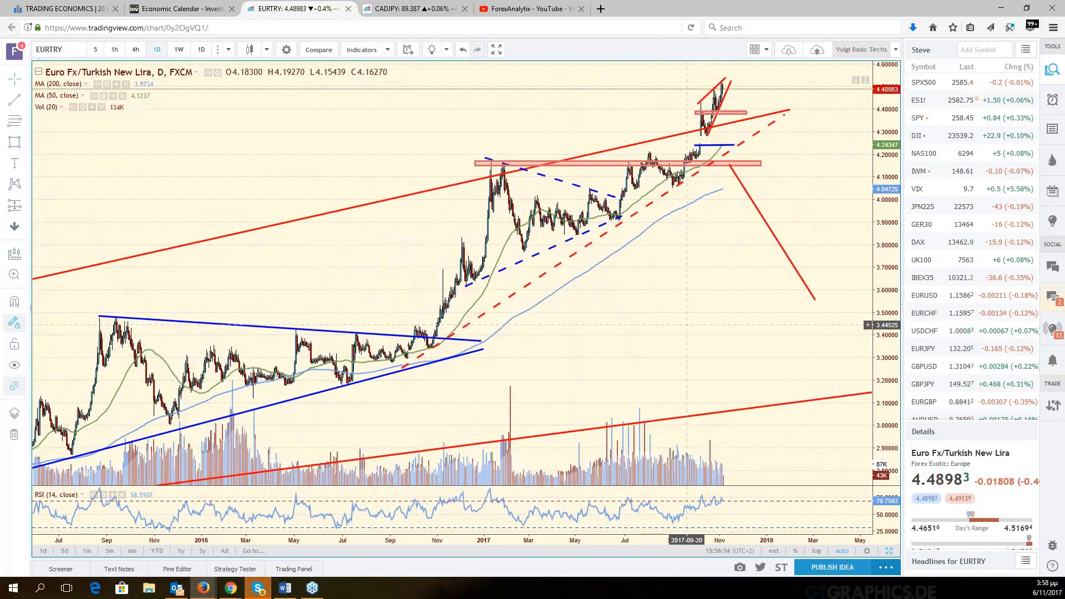
scroll(686, 324, down, 5)
scroll(735, 320, down, 3)
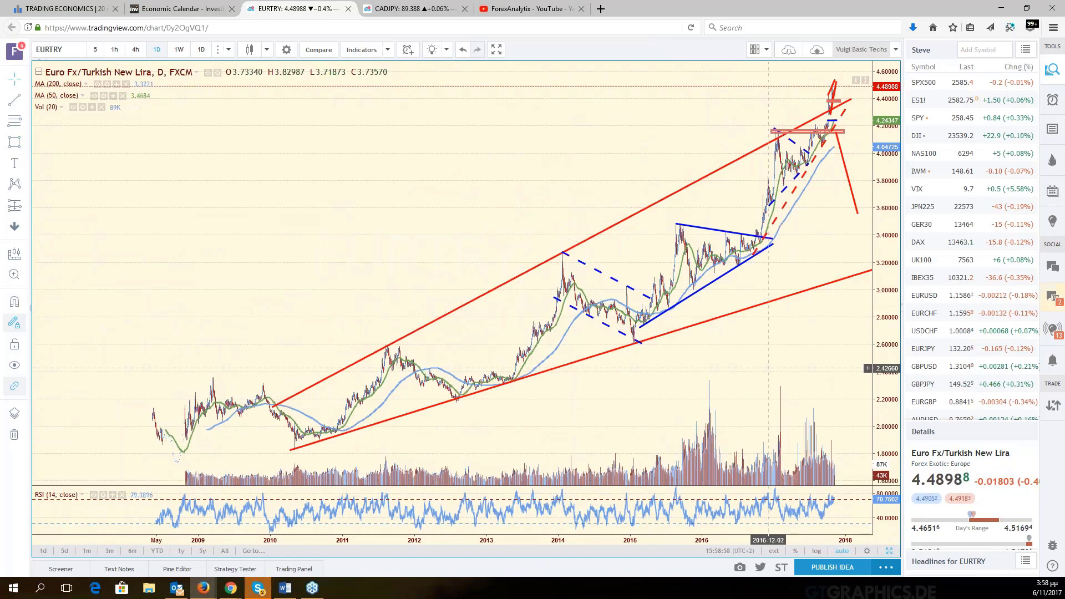
scroll(721, 371, right, 1)
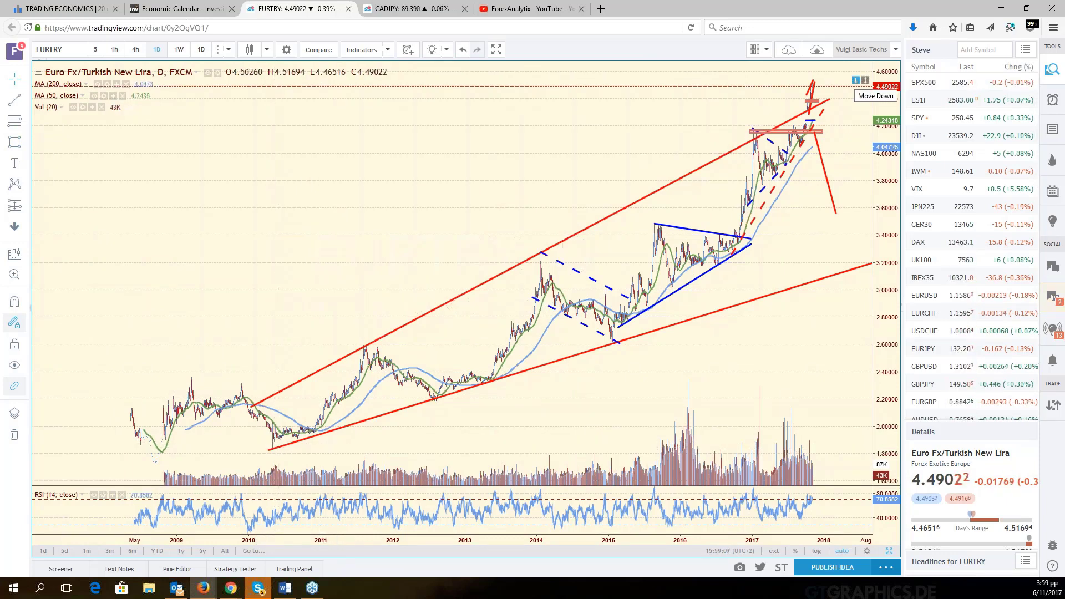
click(15, 254)
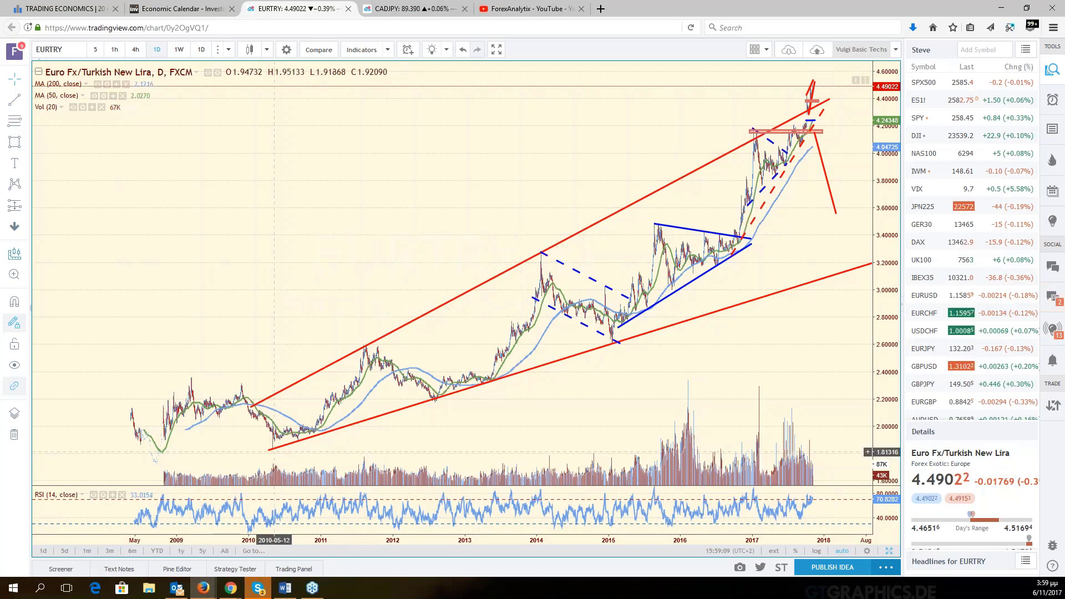
click(272, 449)
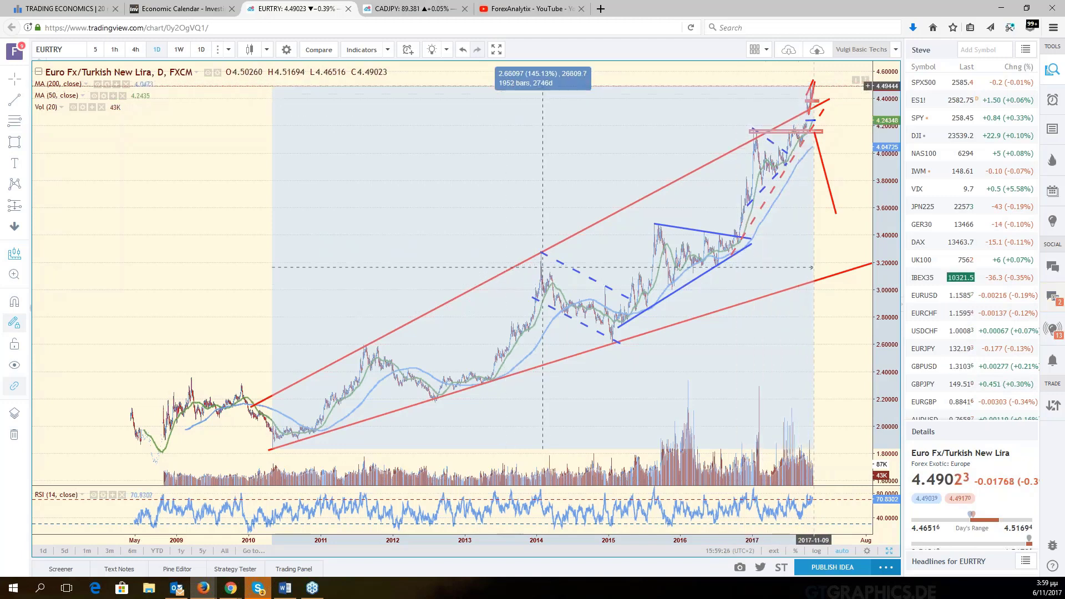
click(813, 267)
- Clear the measurement, zoom in on about the last year, and jump to the newest EURTRY bars
drag(692, 120, 613, 134)
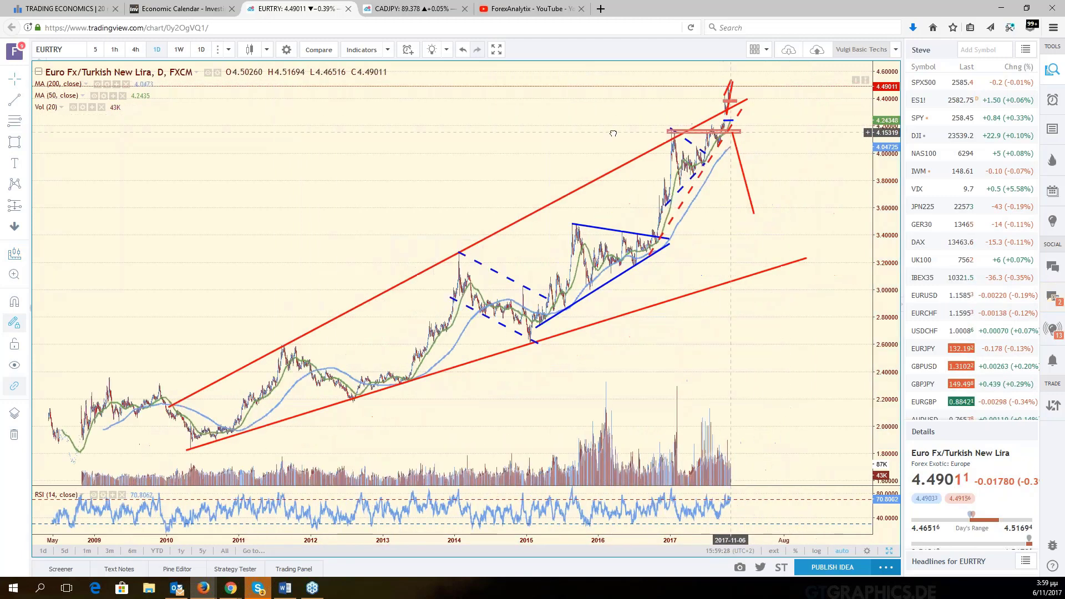
scroll(613, 134, up, 3)
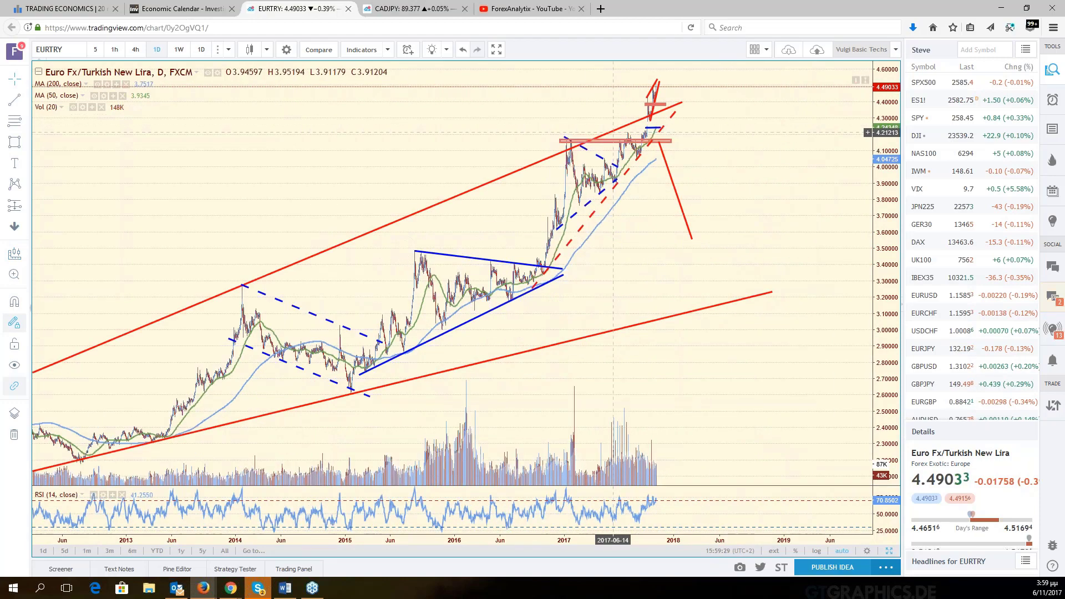
scroll(612, 132, up, 3)
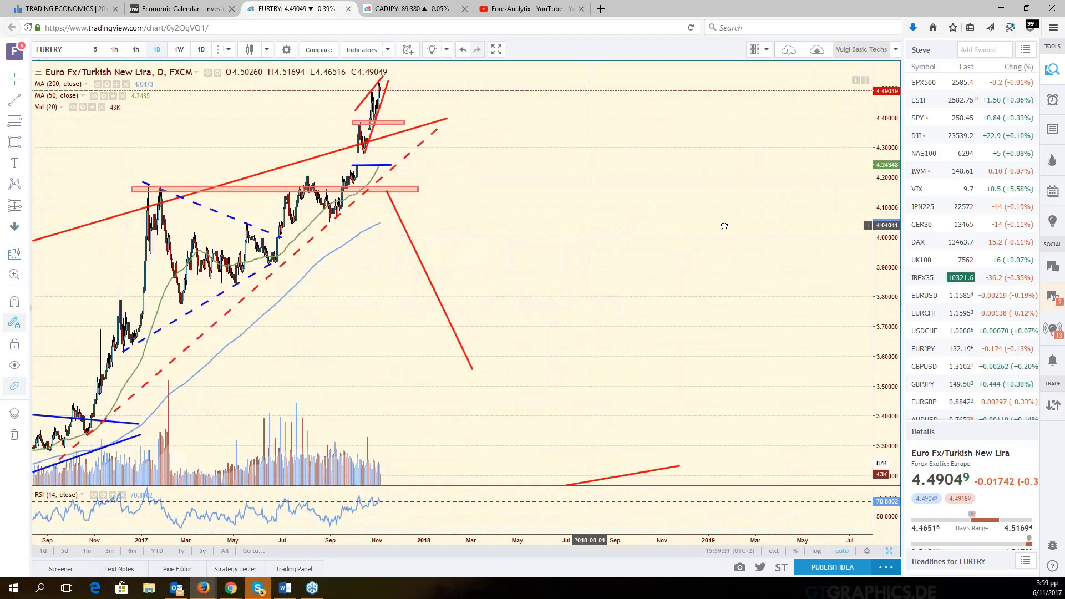
drag(724, 226, 790, 231)
scroll(790, 231, up, 3)
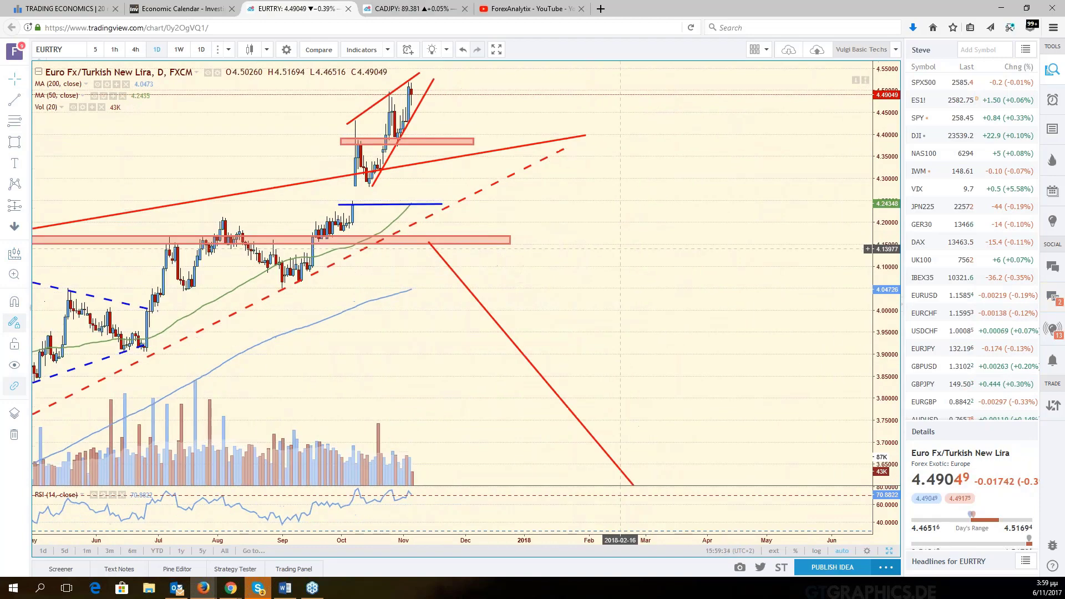
key(alt+r)
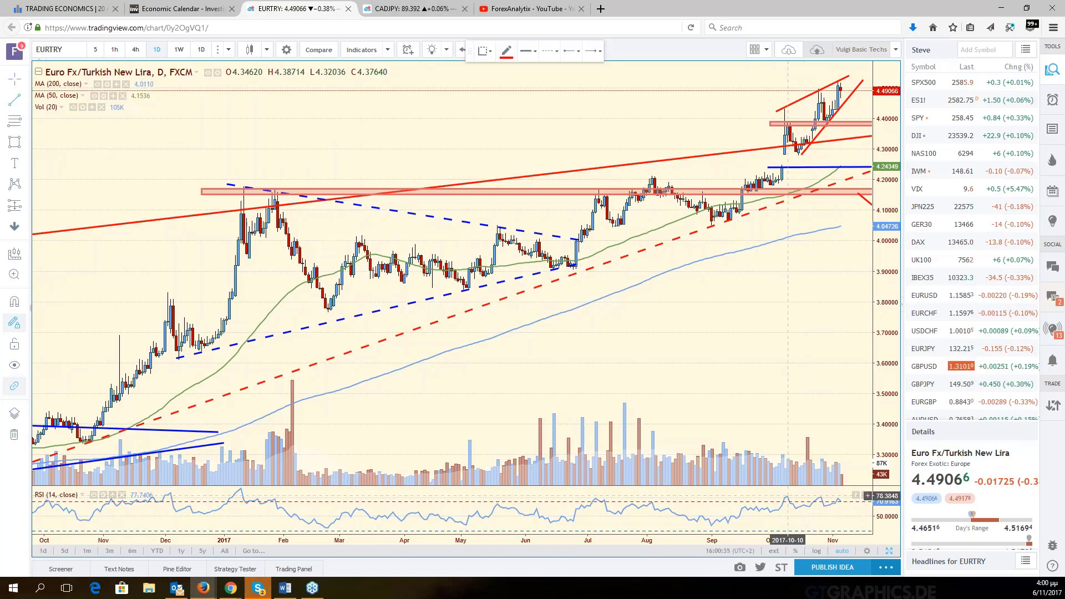
- Draw a restyled red trend line joining the early-October and November RSI peaks near 70–76
click(778, 496)
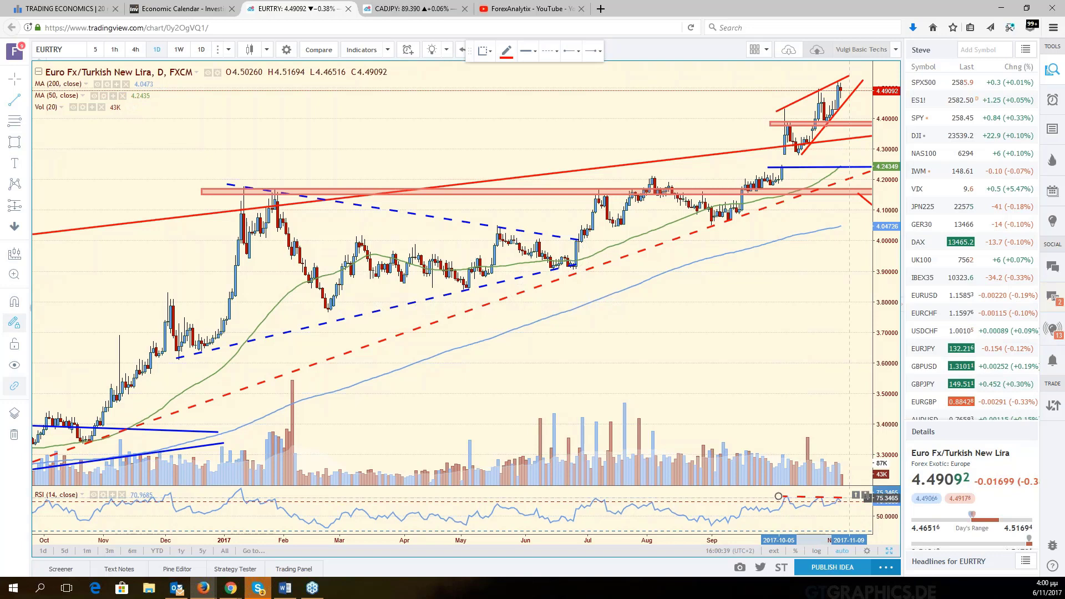
click(845, 497)
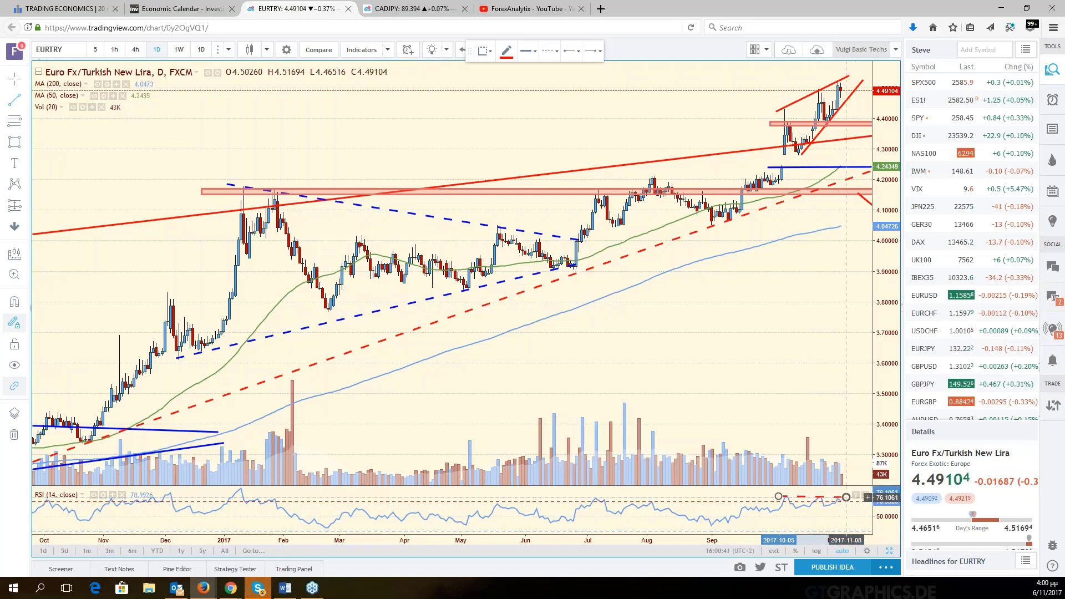
click(549, 50)
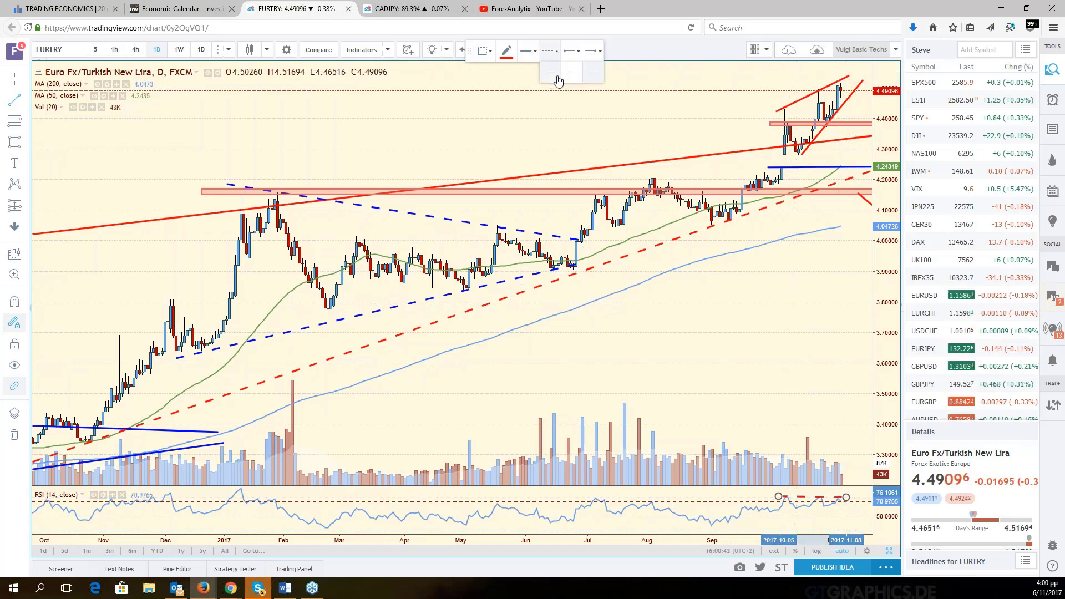
click(550, 71)
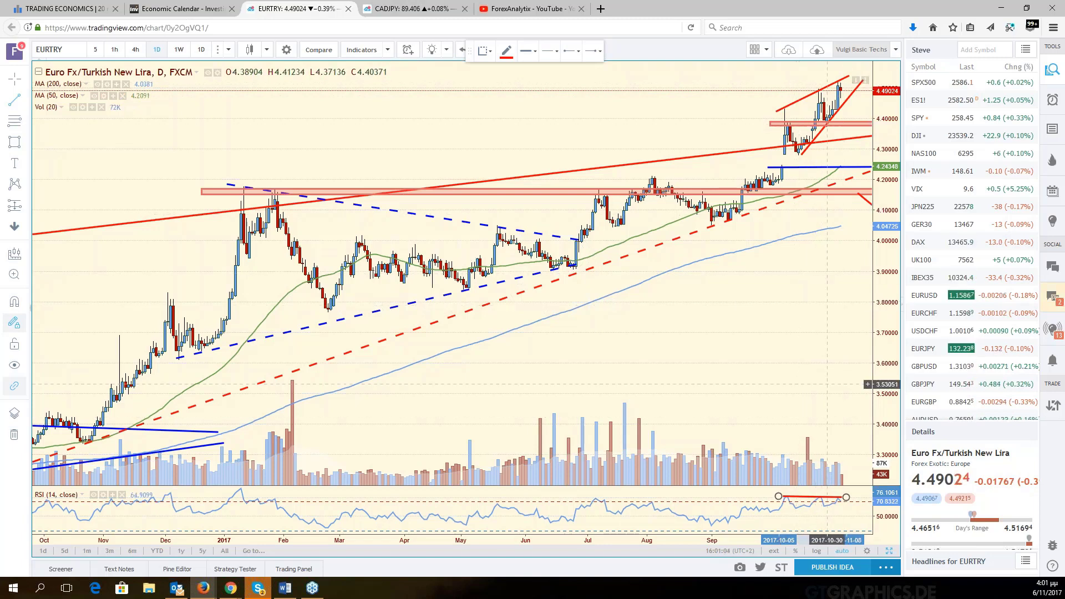
click(827, 413)
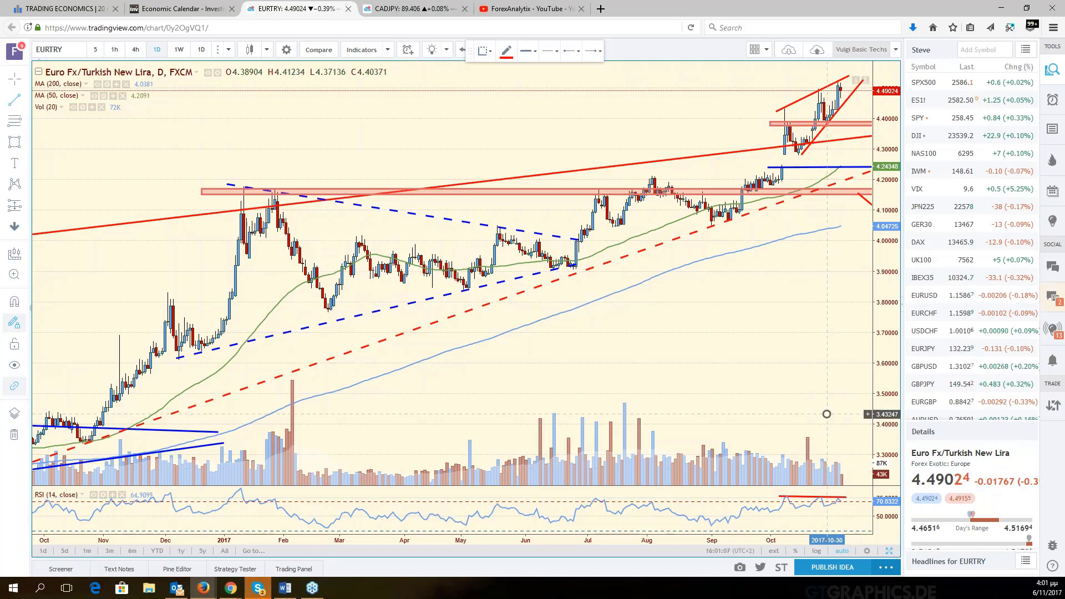
right_click(793, 382)
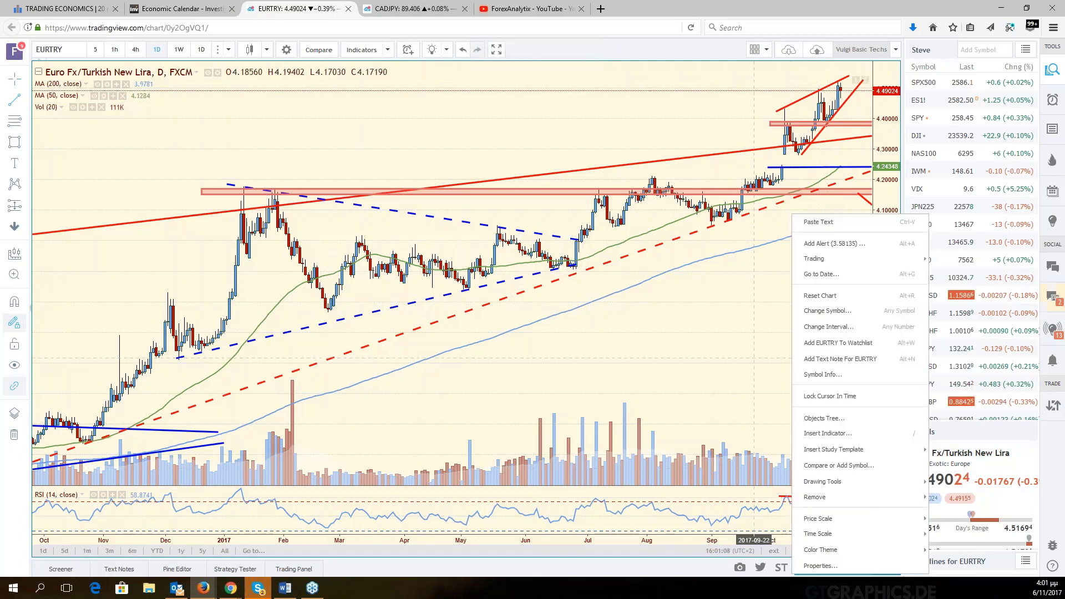
key(Escape)
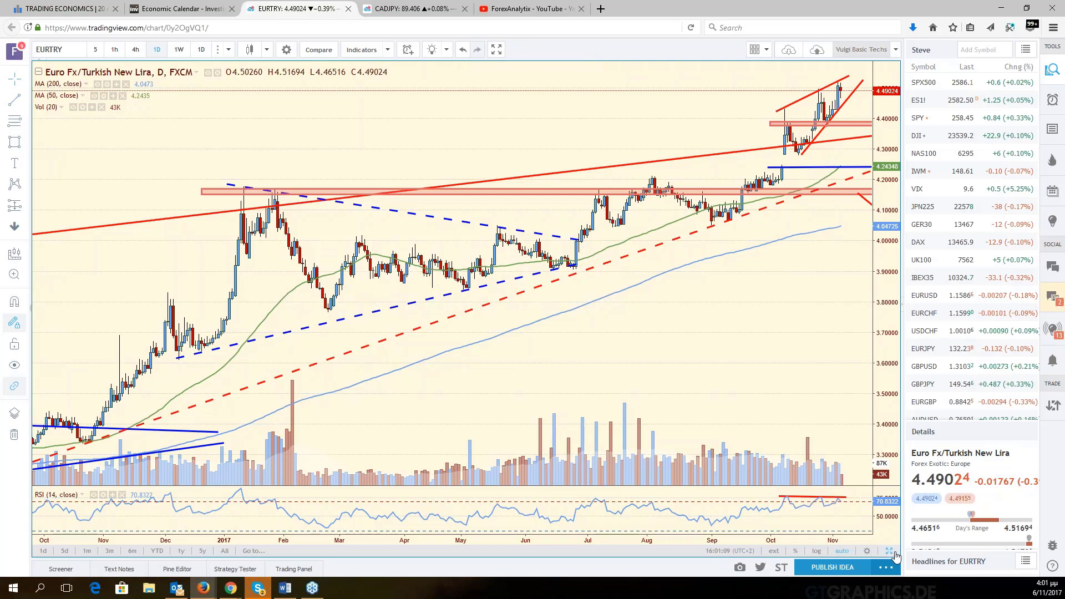
- Restore the six-chart grid and load EURUSD into the EURTRY pane and GBPUSD into the GBPCAD pane
click(891, 552)
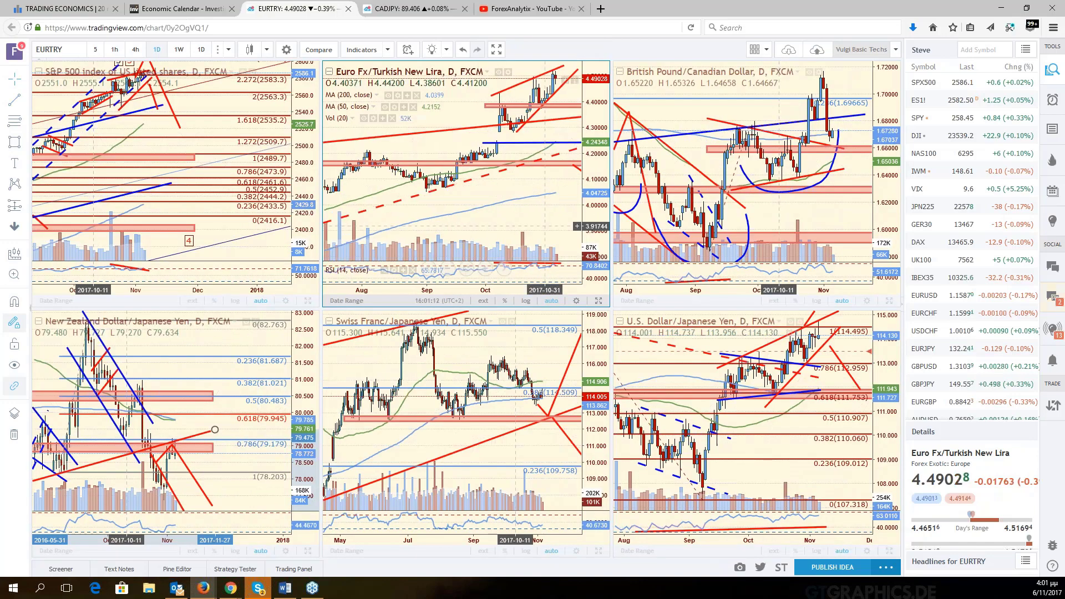
click(923, 295)
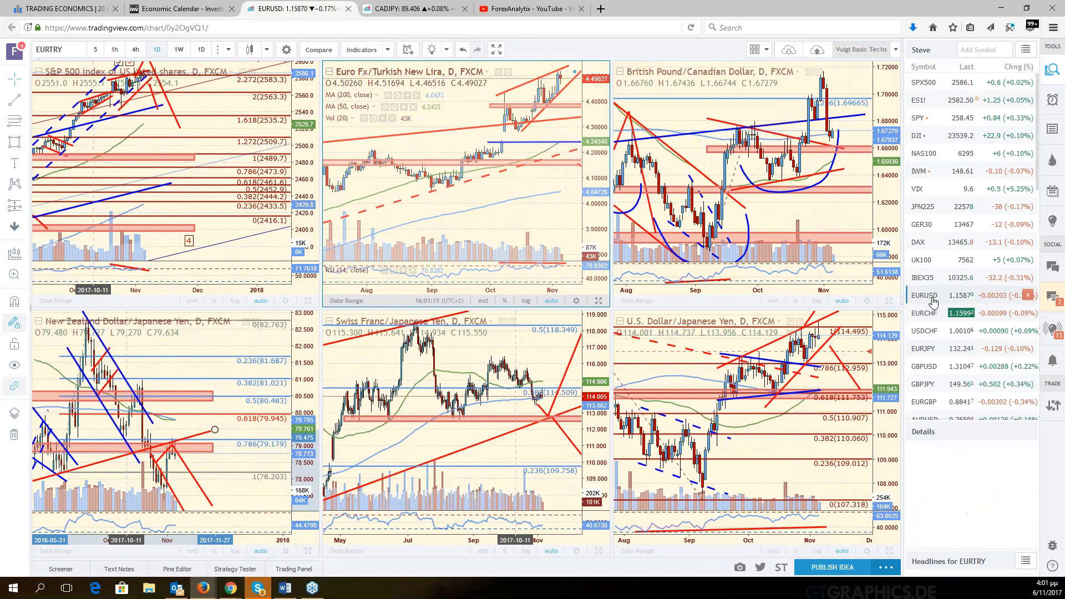
click(838, 111)
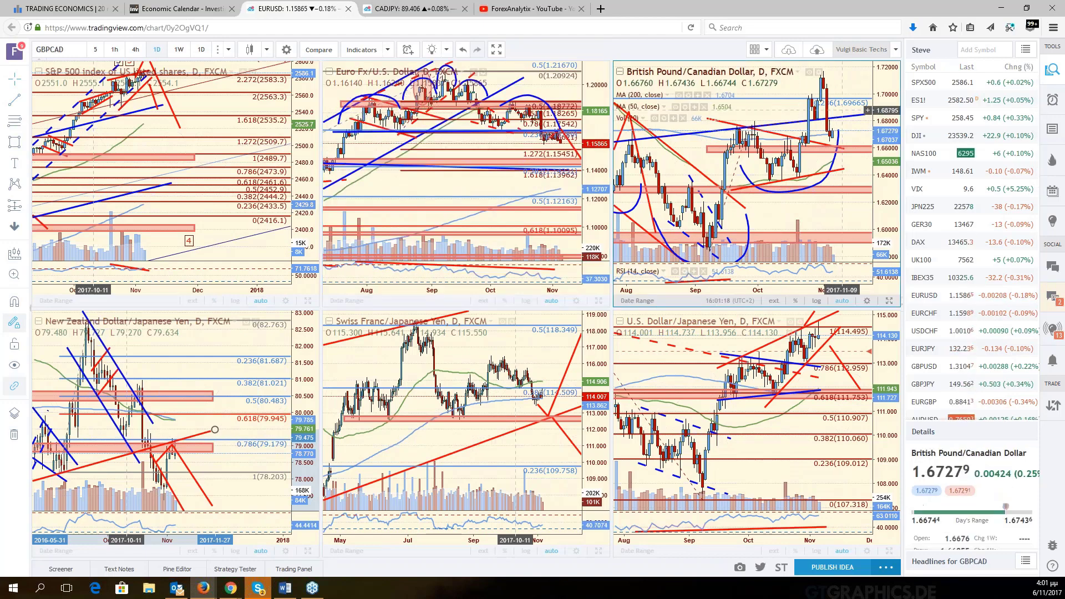
click(925, 365)
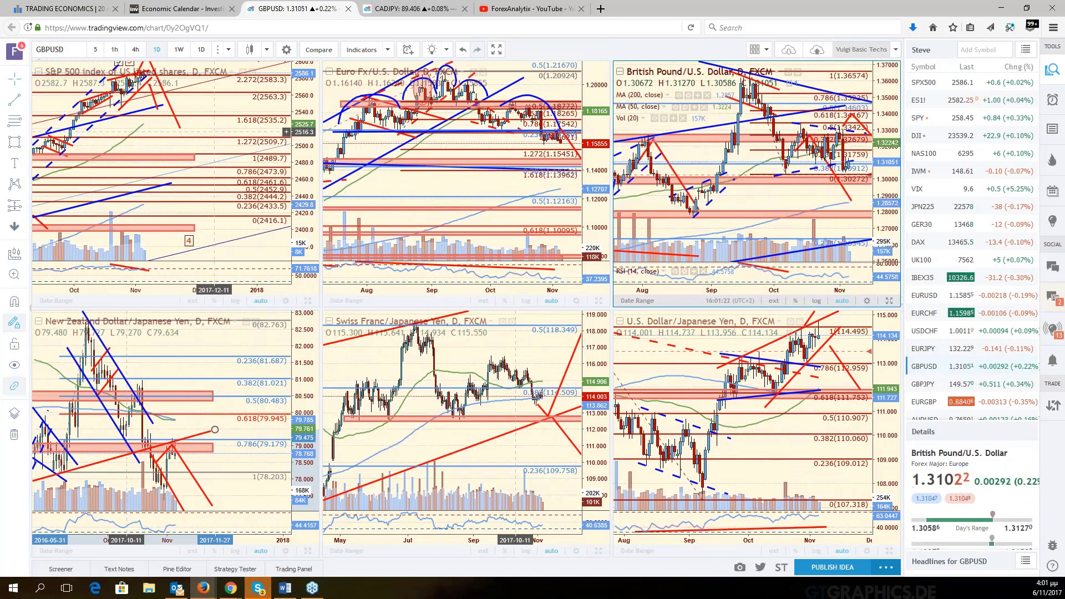
- Load USDNOK into the Swiss Franc/Yen pane, checking the S&P 500, NZD/JPY and USD/JPY panes
click(214, 131)
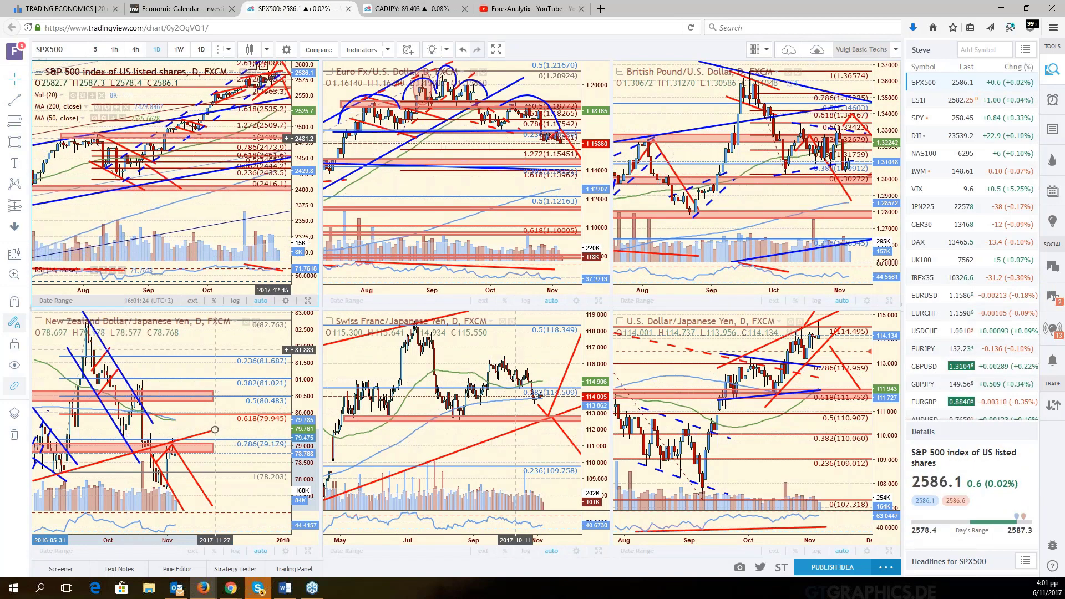
scroll(211, 353, up, 3)
click(211, 350)
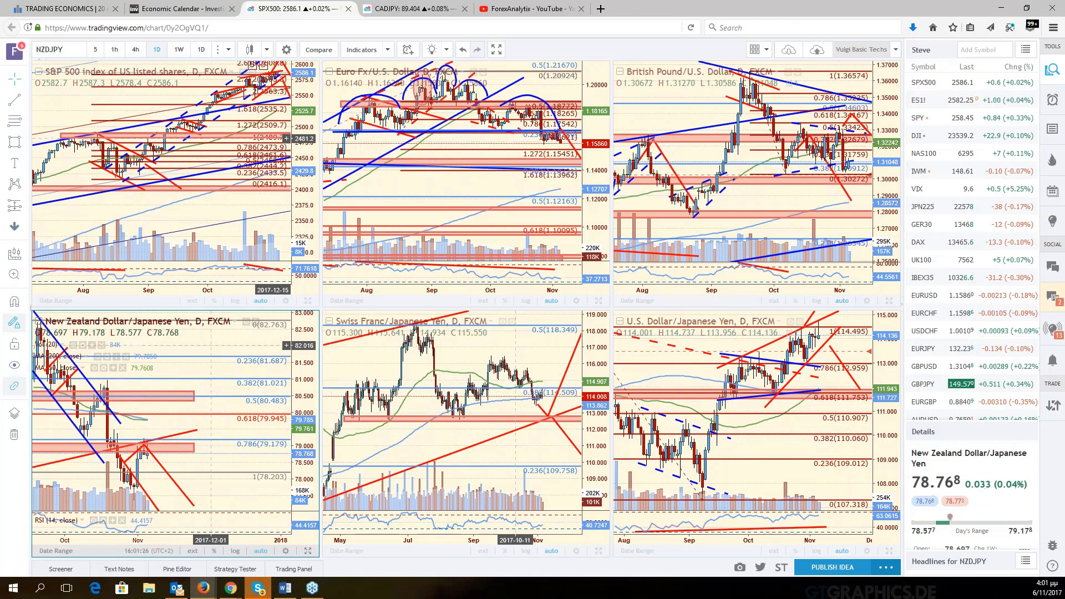
scroll(211, 345, down, 5)
scroll(554, 370, up, 3)
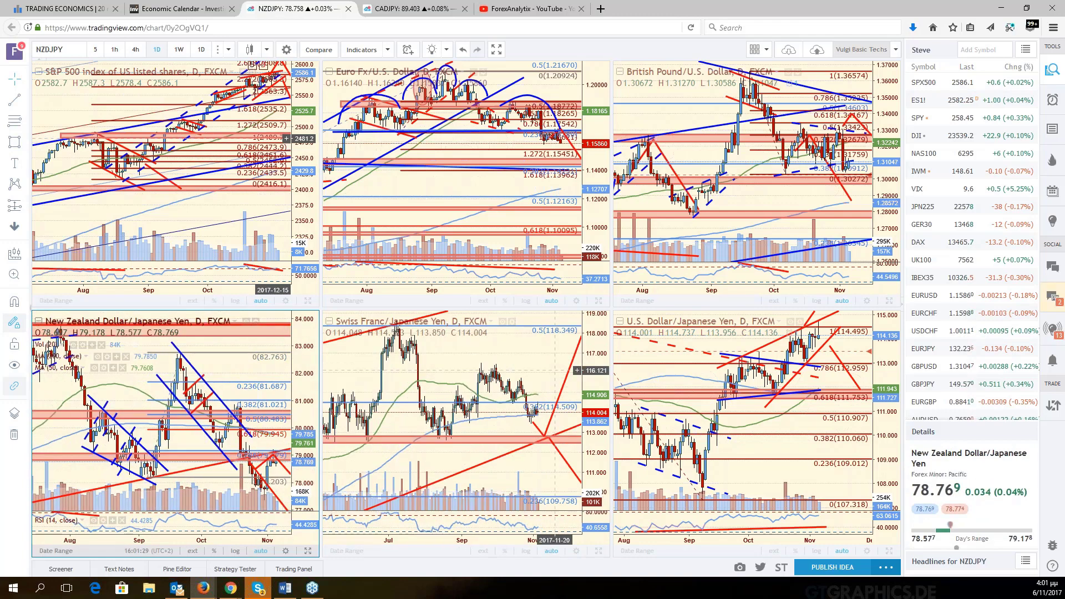
scroll(554, 370, up, 4)
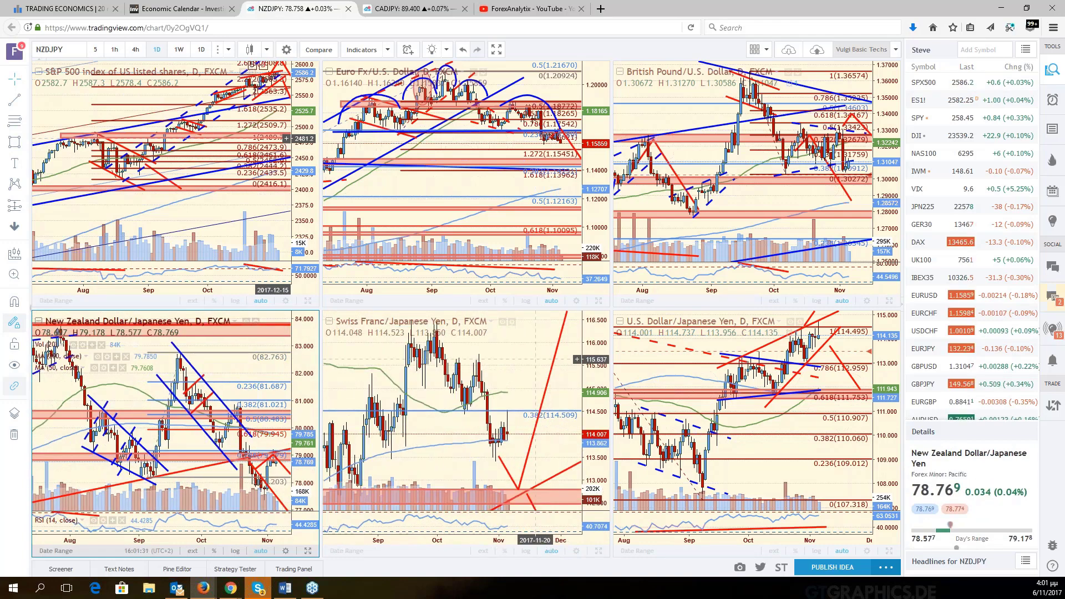
click(524, 355)
scroll(524, 355, down, 3)
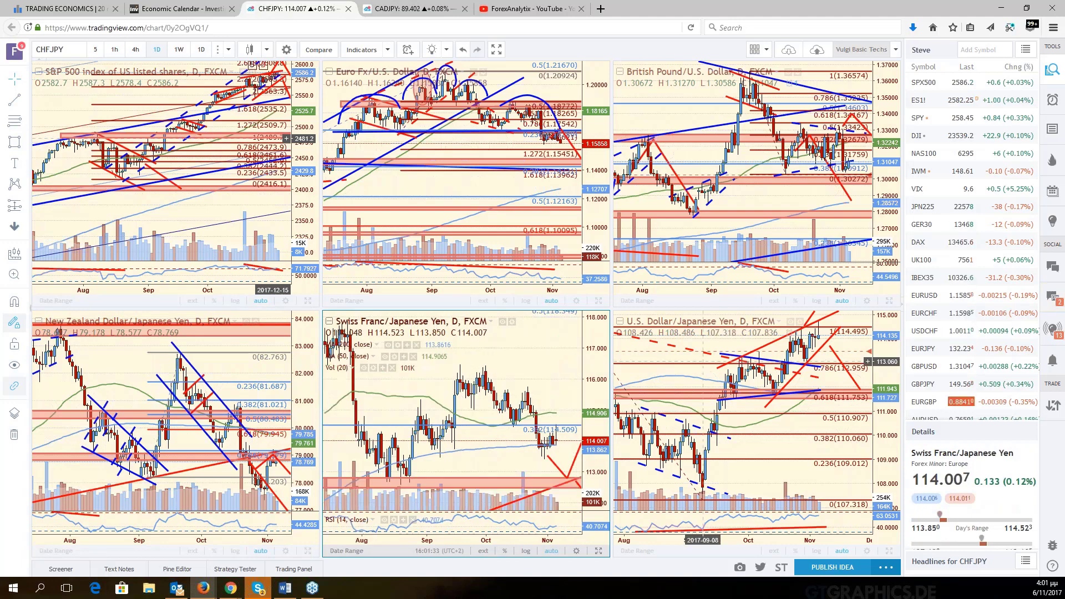
scroll(967, 349, down, 3)
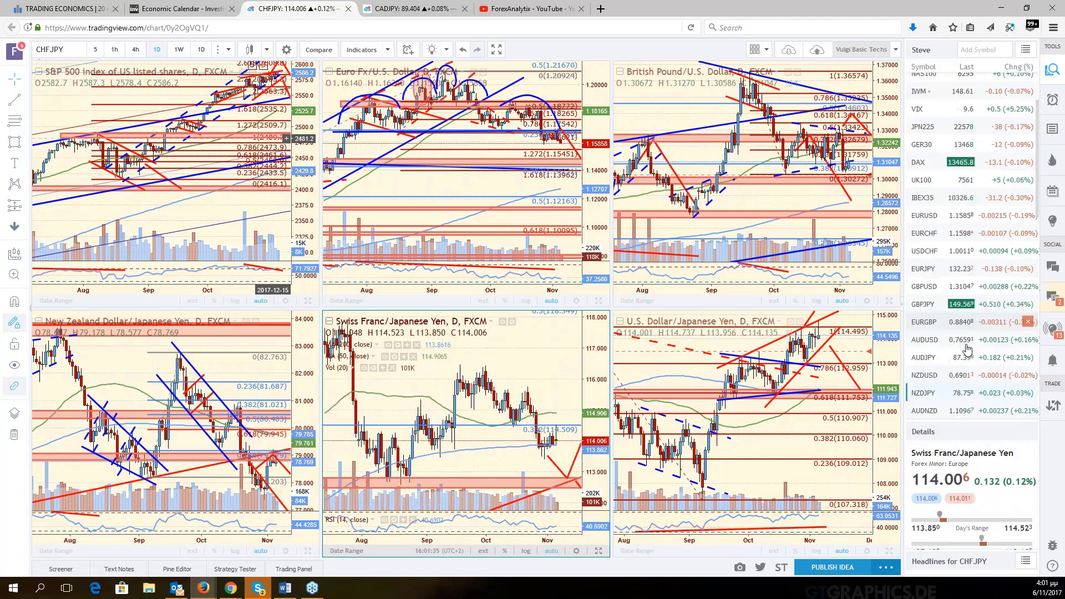
scroll(966, 349, down, 3)
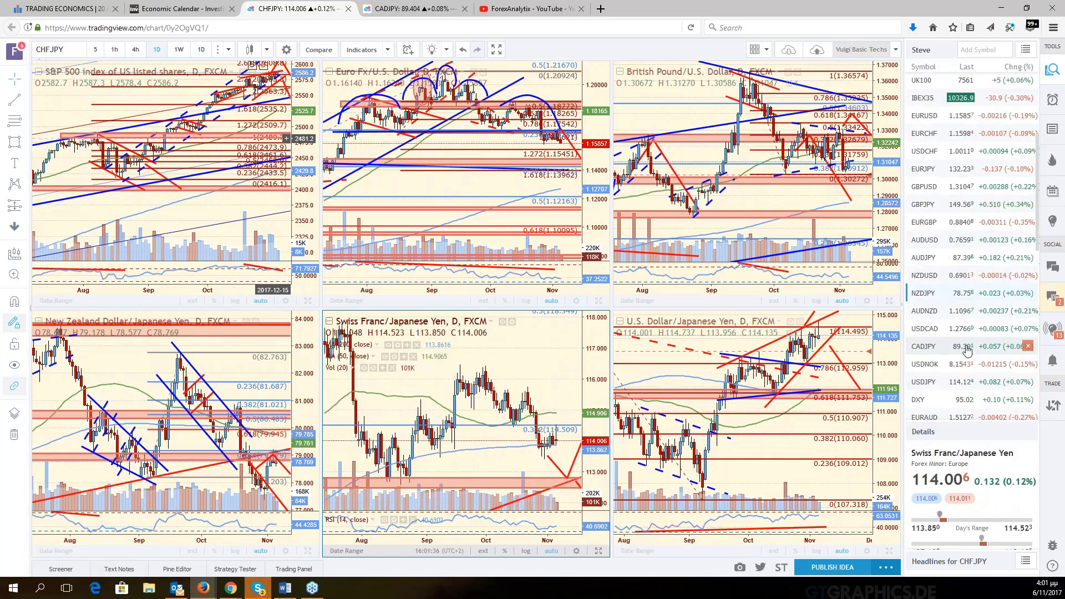
click(949, 370)
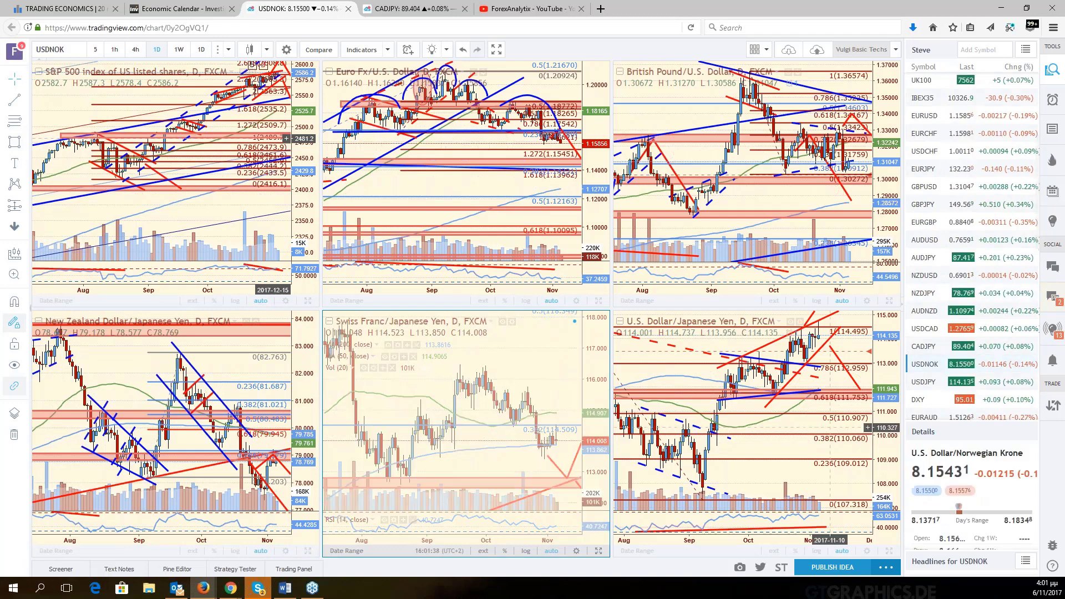
click(834, 430)
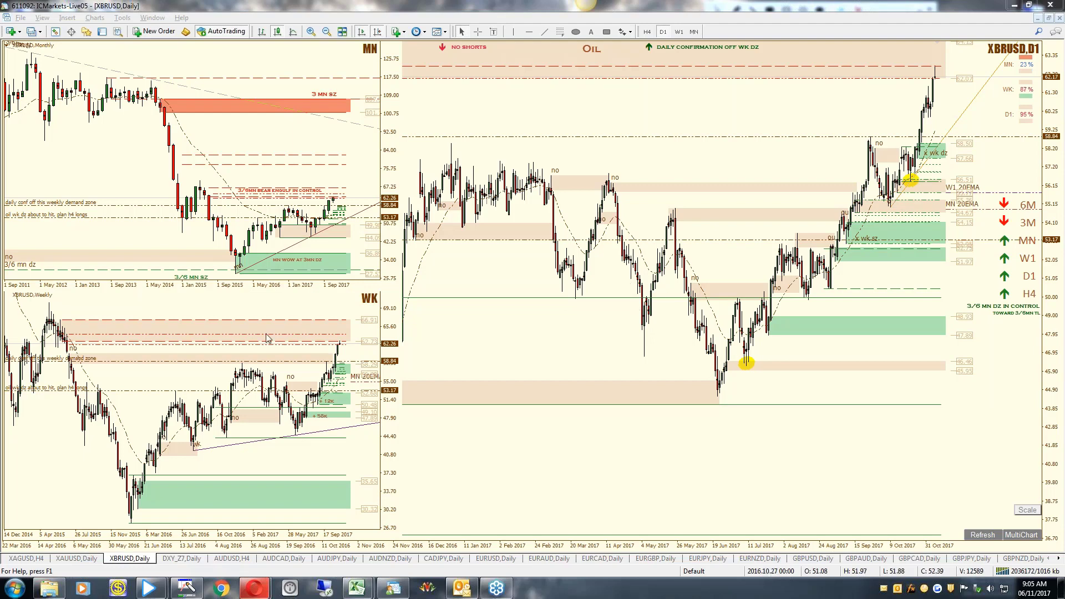
- Pen-circle a past peak and the latest weekly candle near 62.73, then maximize the XBRUSD weekly chart
click(188, 587)
click(736, 10)
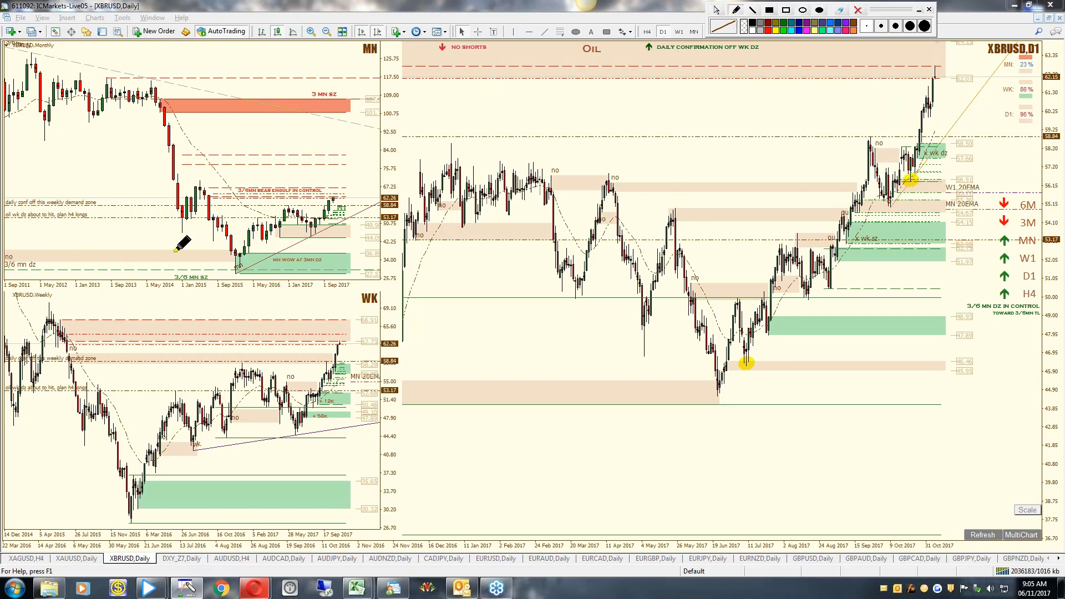
mouse_move(65, 317)
mouse_down()
mouse_move(58, 350)
mouse_move(80, 327)
mouse_move(51, 324)
mouse_up()
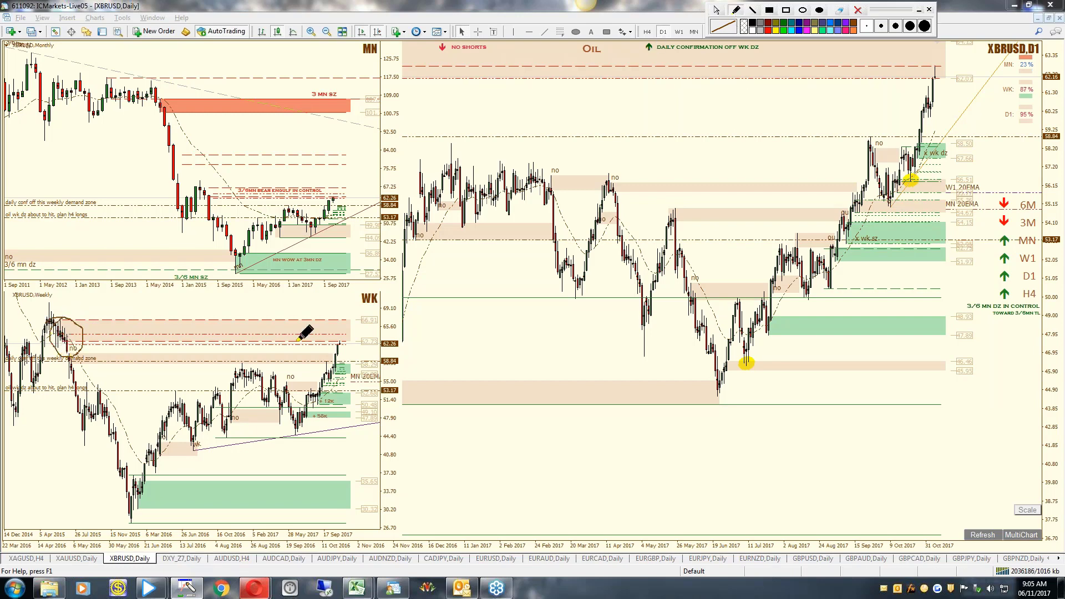
mouse_move(338, 336)
mouse_down()
mouse_move(334, 347)
mouse_move(351, 349)
mouse_move(352, 336)
mouse_move(346, 362)
mouse_up()
click(353, 324)
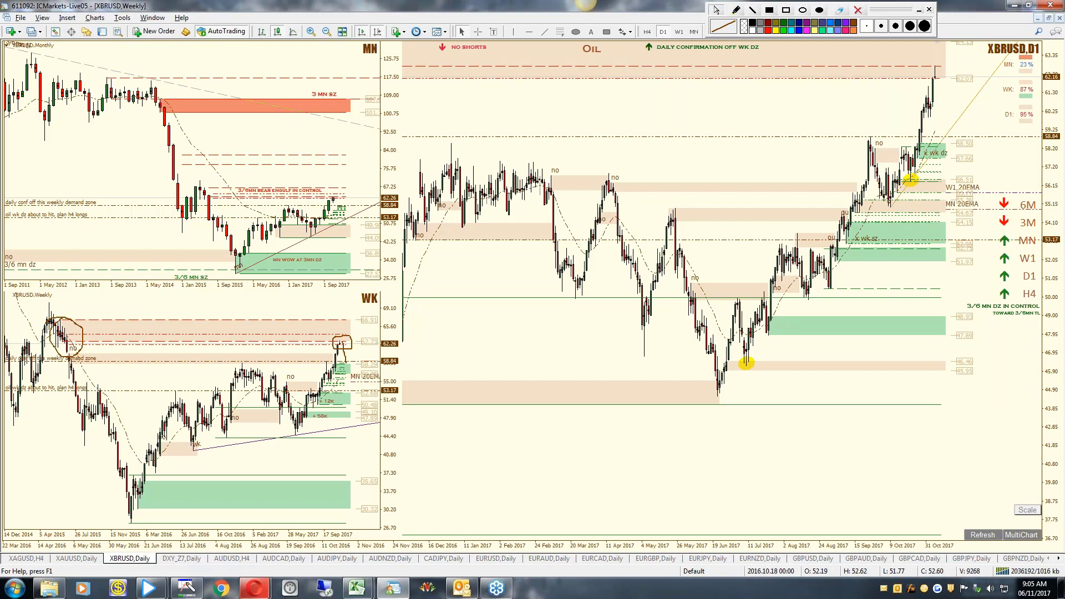
key(ctrl+F10)
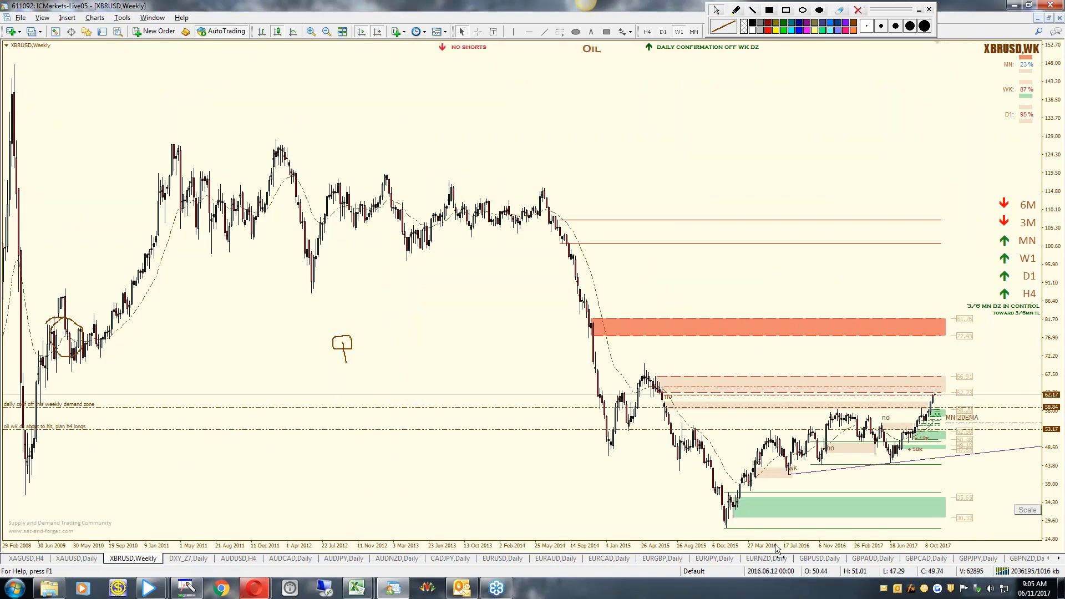
- Zoom the weekly oil chart to 2013–2017 and pen-mark a mid-2015 candle and the latest candle
mouse_move(776, 548)
mouse_down()
mouse_move(907, 549)
mouse_move(784, 549)
mouse_up()
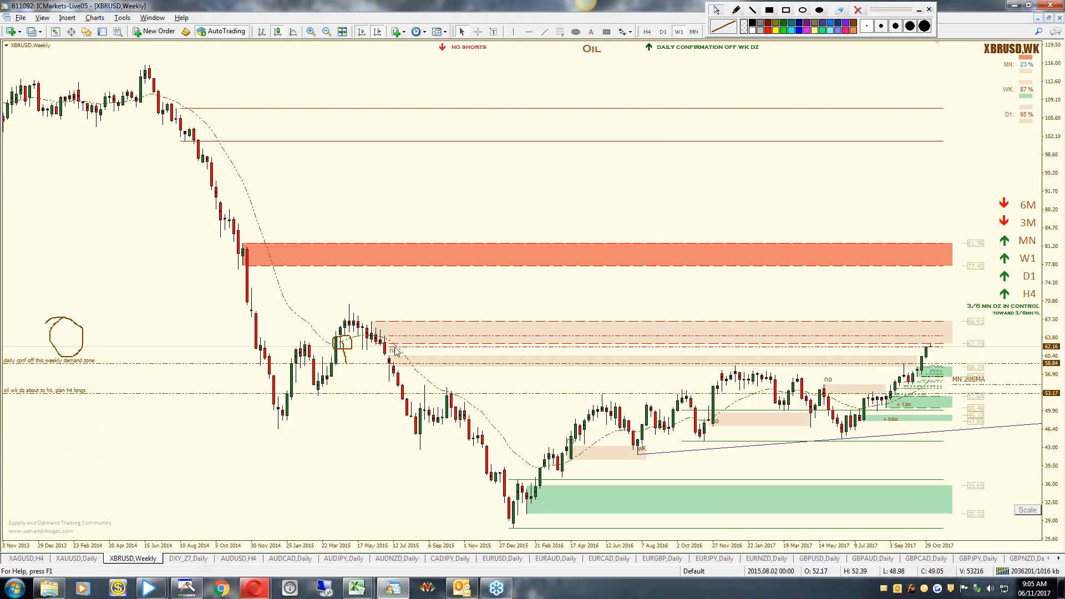
click(745, 12)
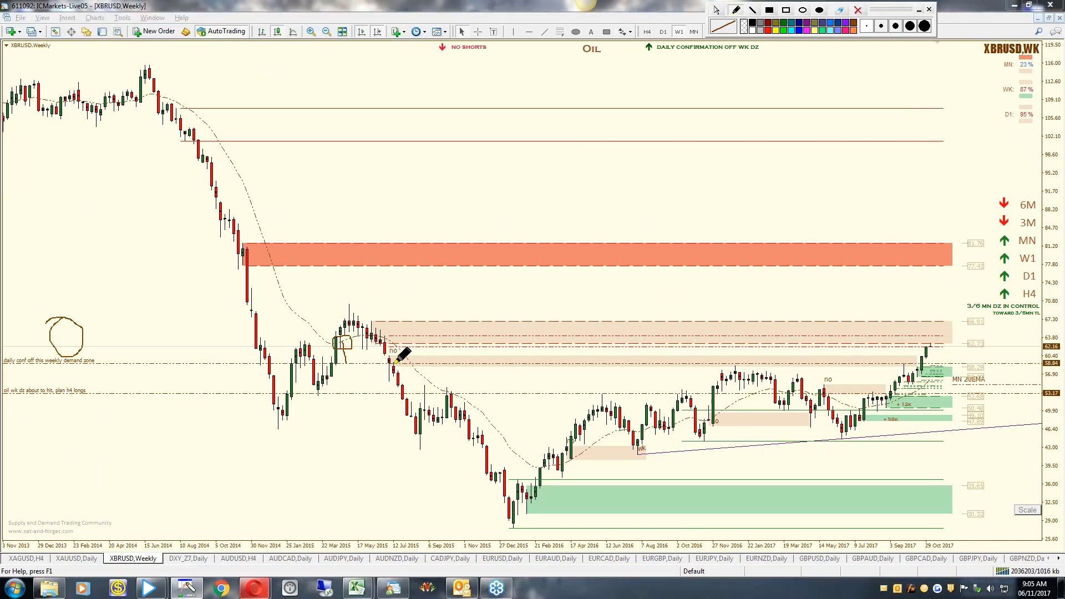
mouse_move(392, 357)
mouse_down()
mouse_move(382, 363)
mouse_move(397, 357)
mouse_up()
mouse_move(929, 338)
mouse_down()
mouse_move(936, 369)
mouse_move(918, 369)
mouse_move(924, 376)
mouse_move(953, 368)
mouse_move(923, 366)
mouse_up()
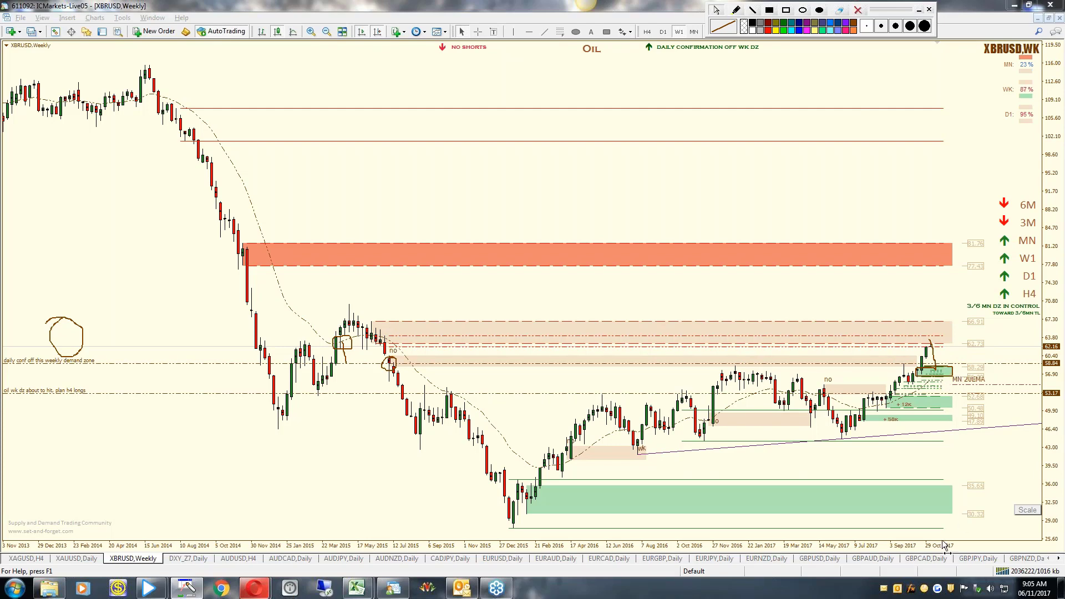
- Zoom in and back out on the recent candles, then switch the oil chart to daily
key(plus)
key(plus)
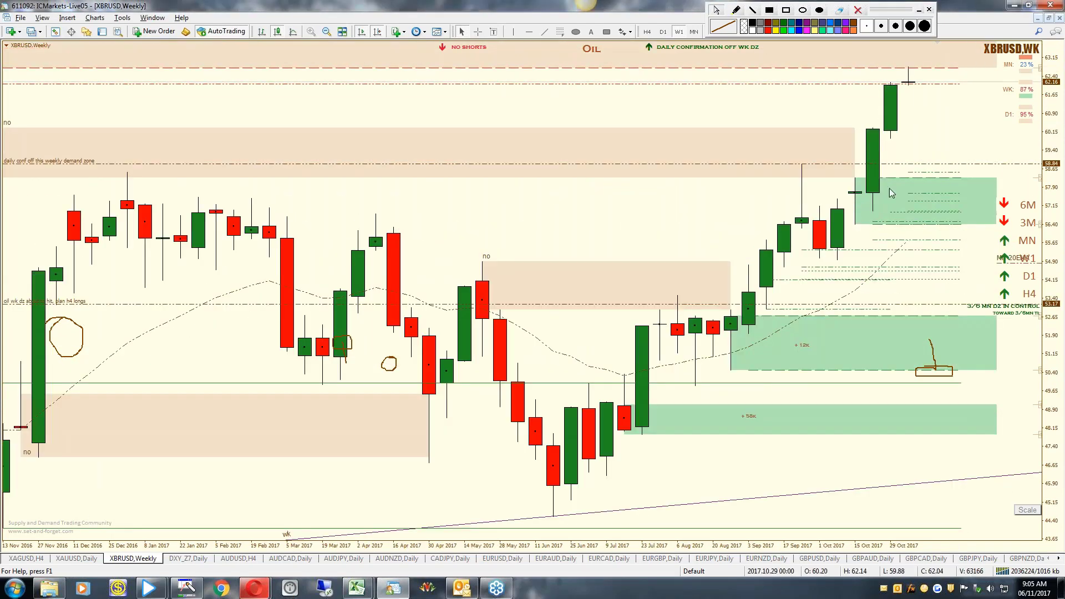
key(minus)
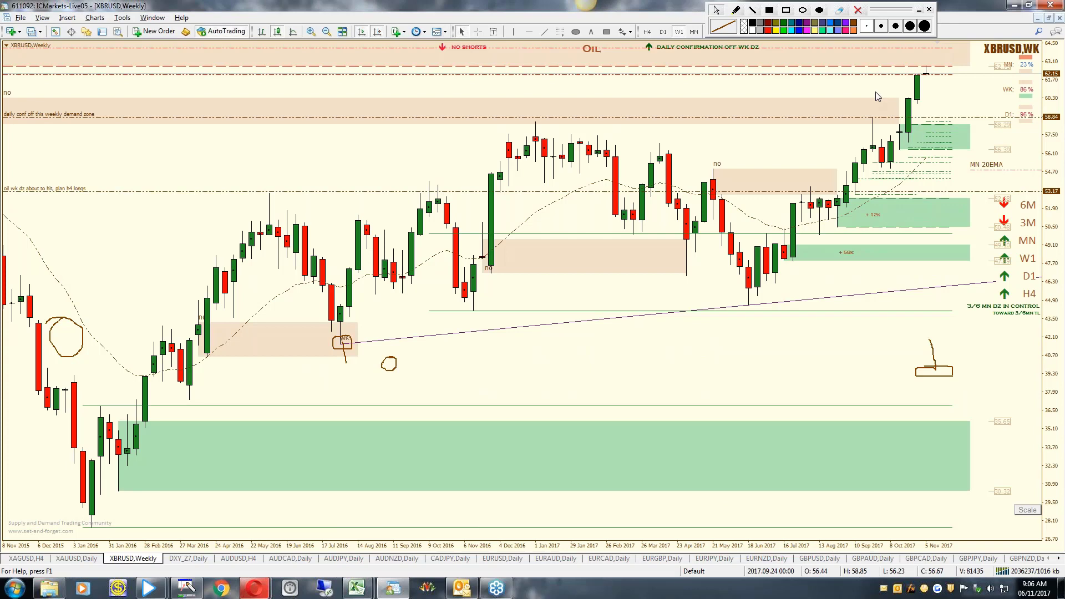
click(665, 39)
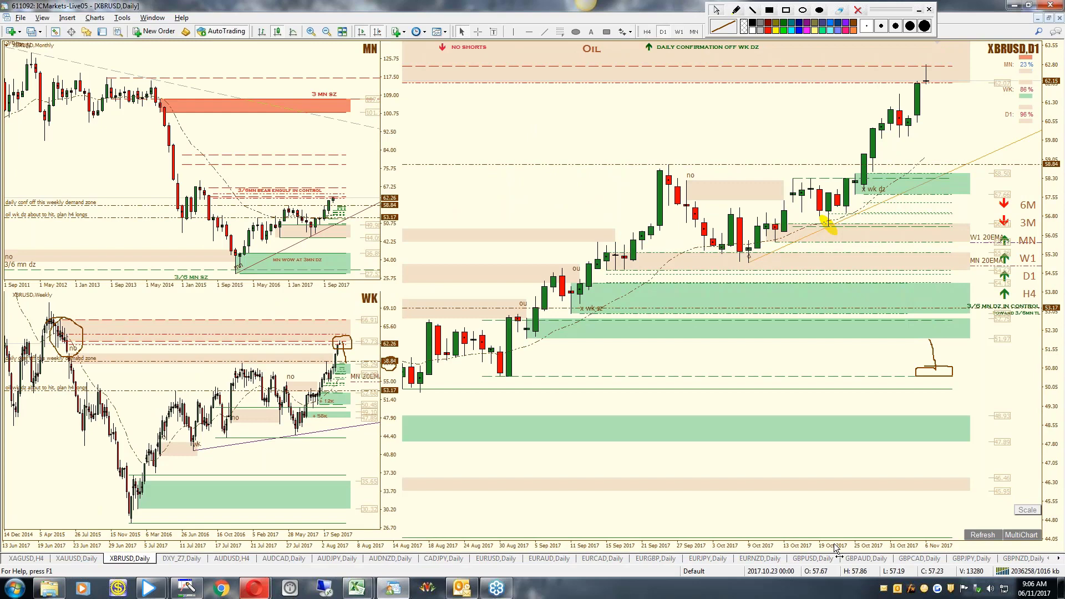
- Widen the daily view, then show the full-window oil chart as six-month candles back to 1988
drag(835, 548, 784, 417)
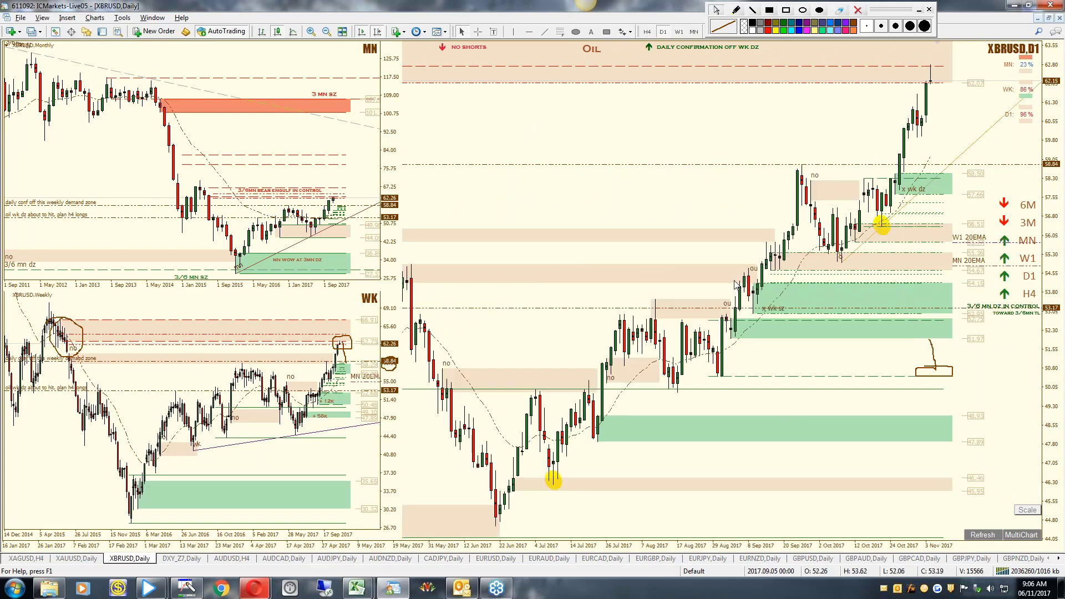
click(237, 129)
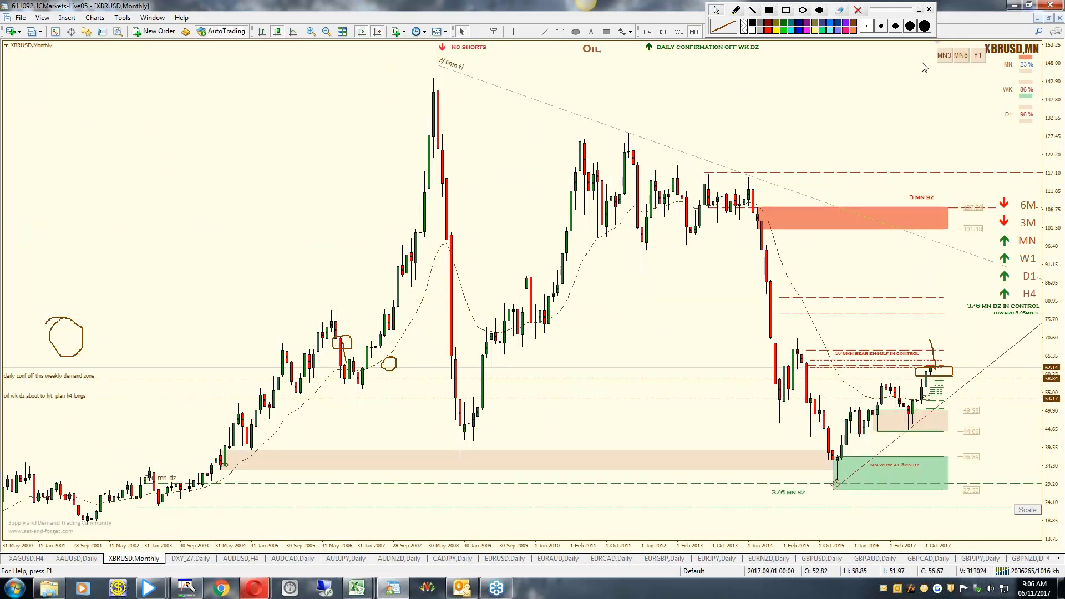
click(960, 55)
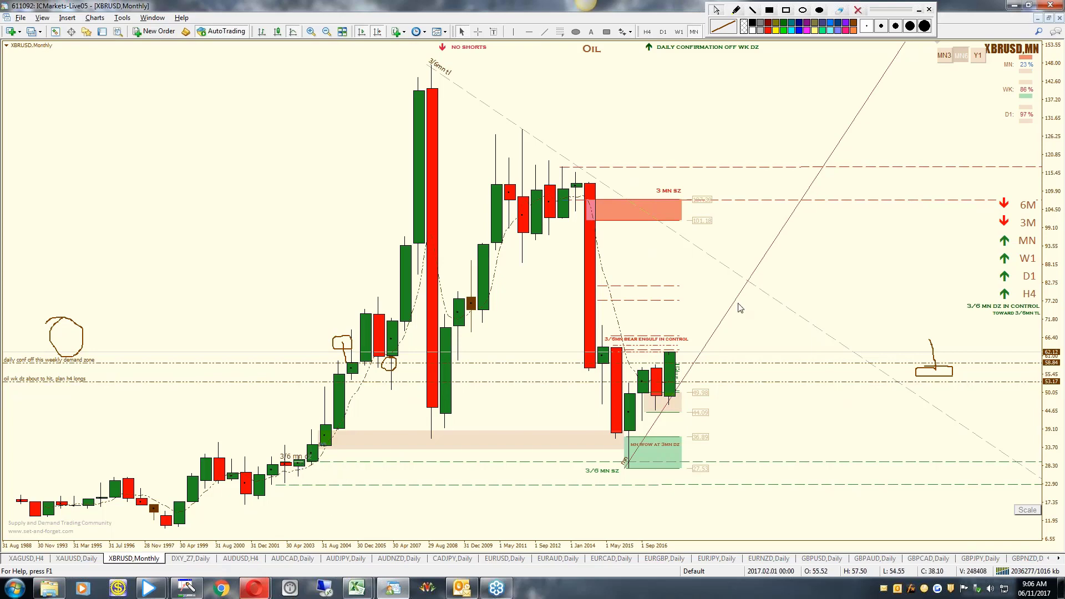
- Compare MN3 and MN6 oil candles, then zoom out to the monthly 2000–2017 view
click(944, 55)
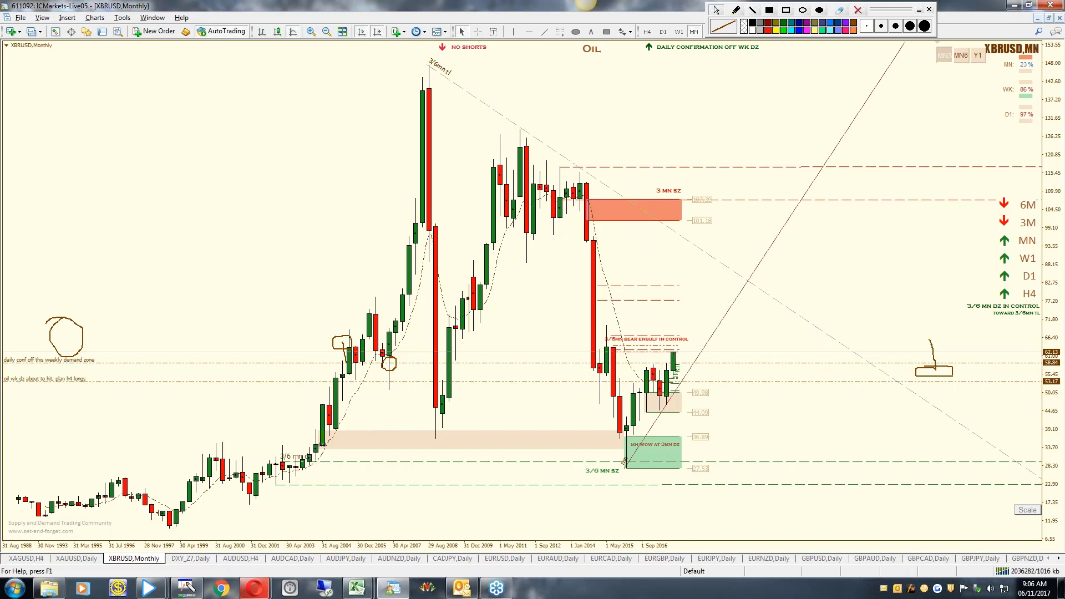
click(961, 56)
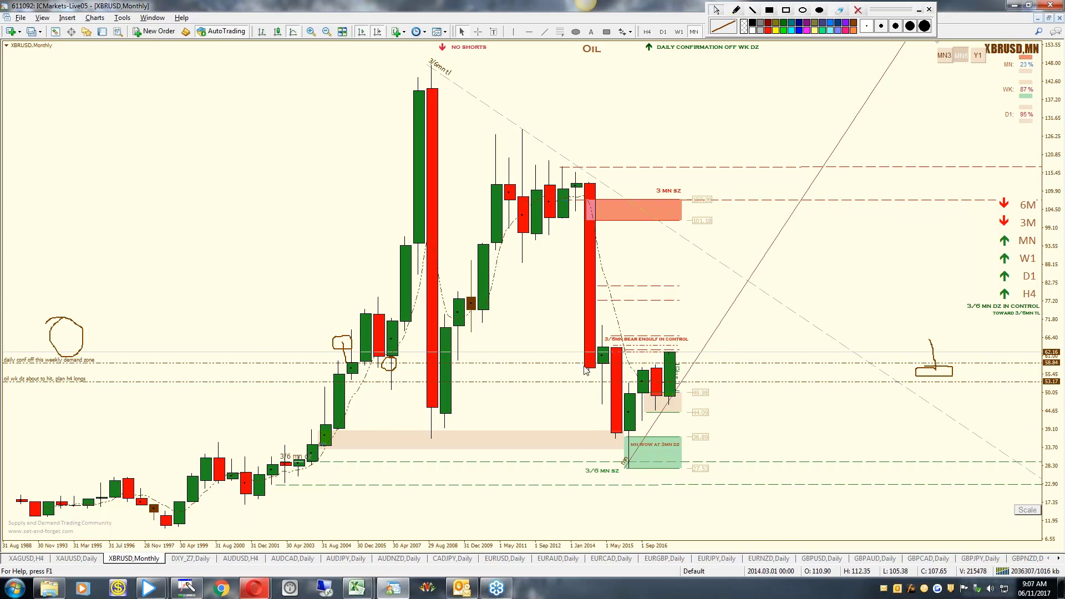
key(minus)
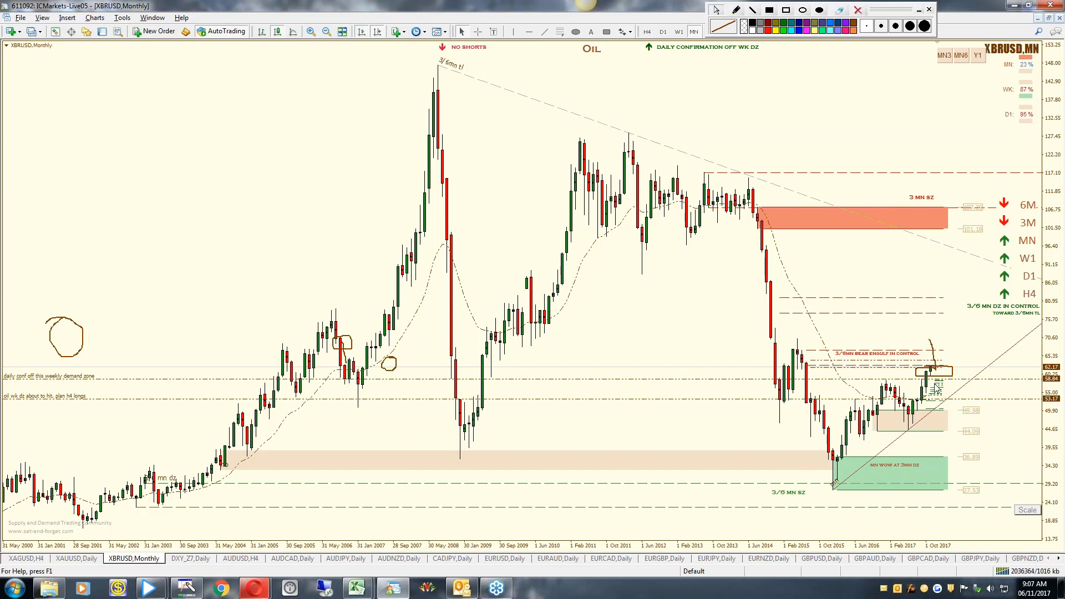
- Clear every hand-drawn annotation from the oil chart and switch it to the D1 timeframe
click(736, 10)
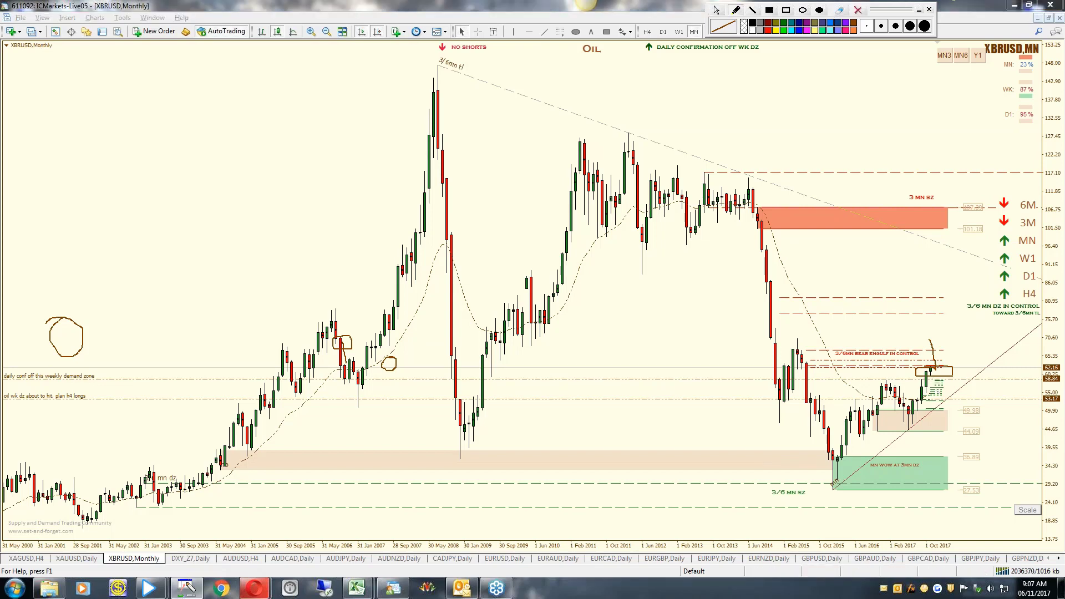
click(857, 10)
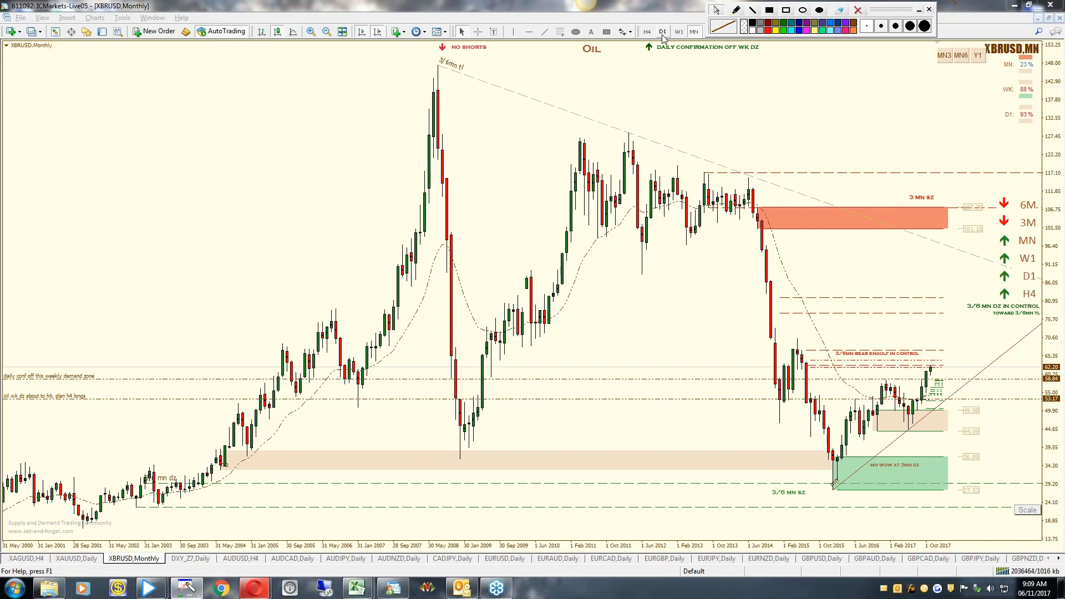
click(663, 33)
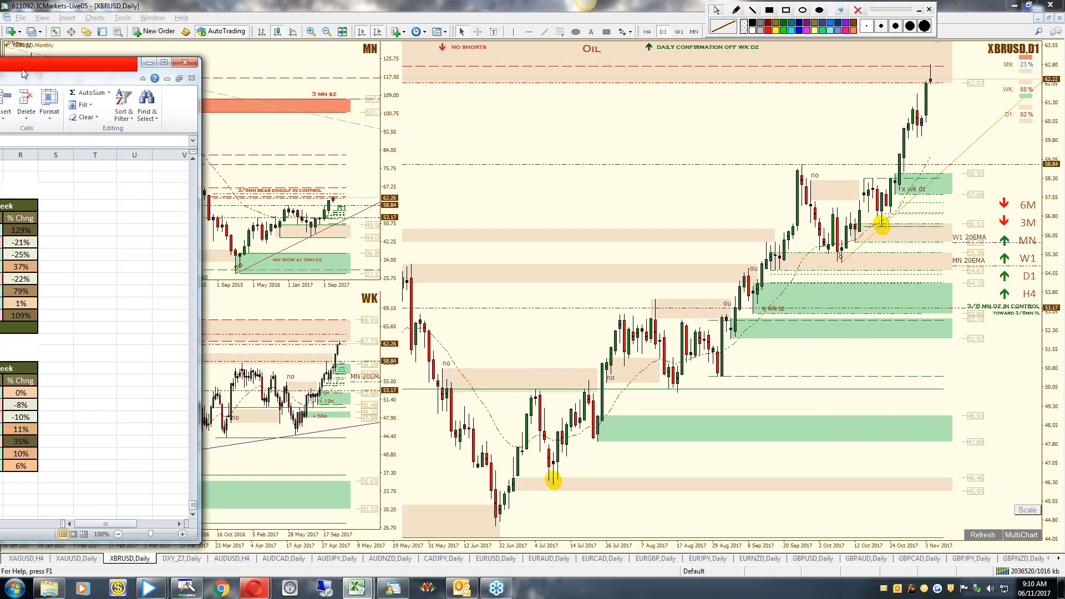
- Bring the COT report workbook into view and show its Oil sheet
drag(23, 74, 826, 131)
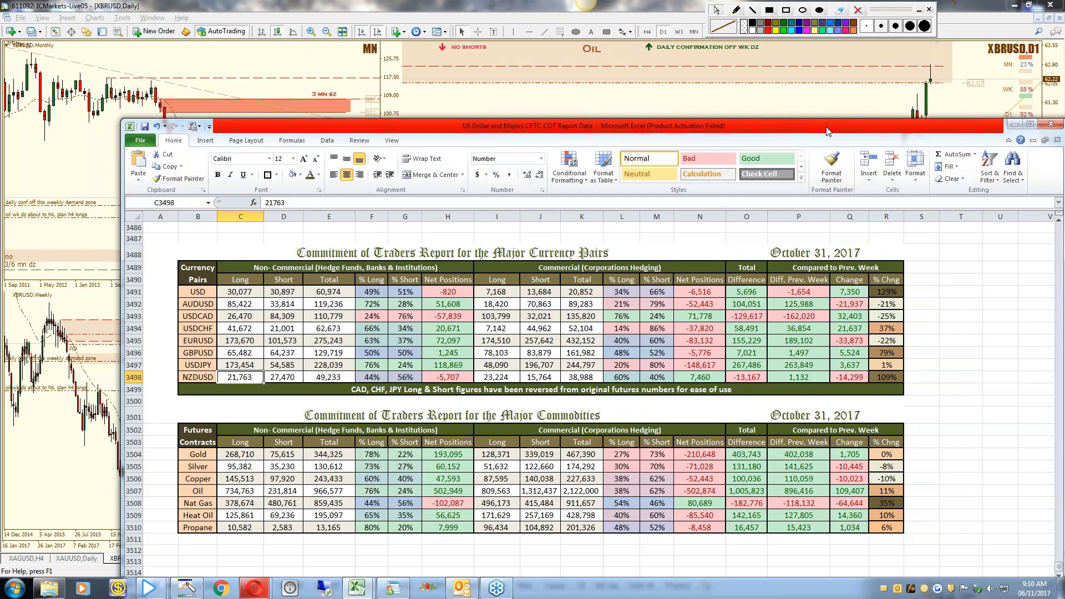
drag(826, 131, 750, 67)
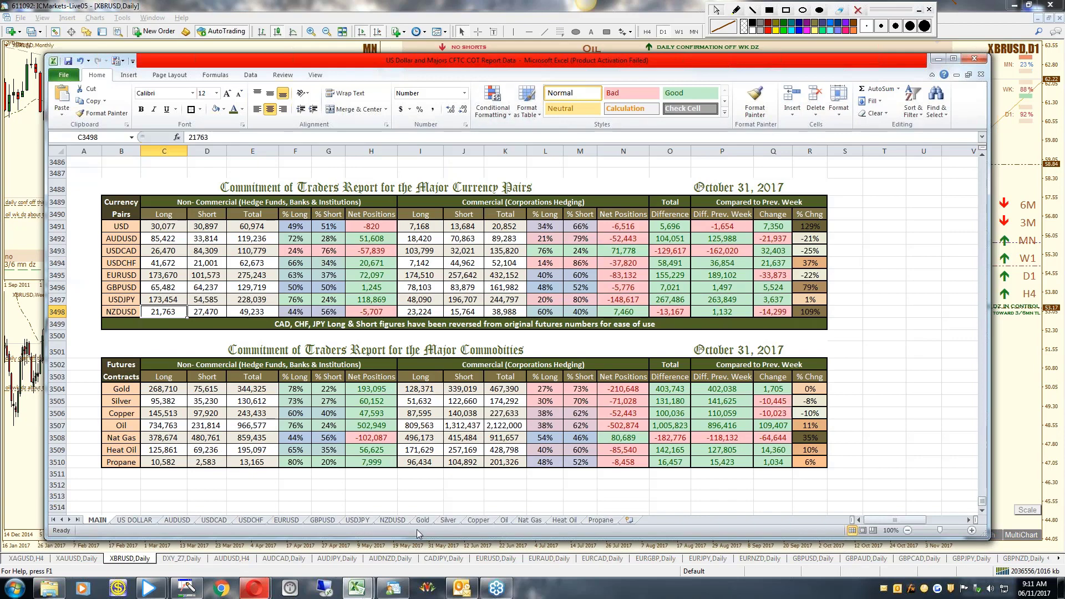
click(507, 521)
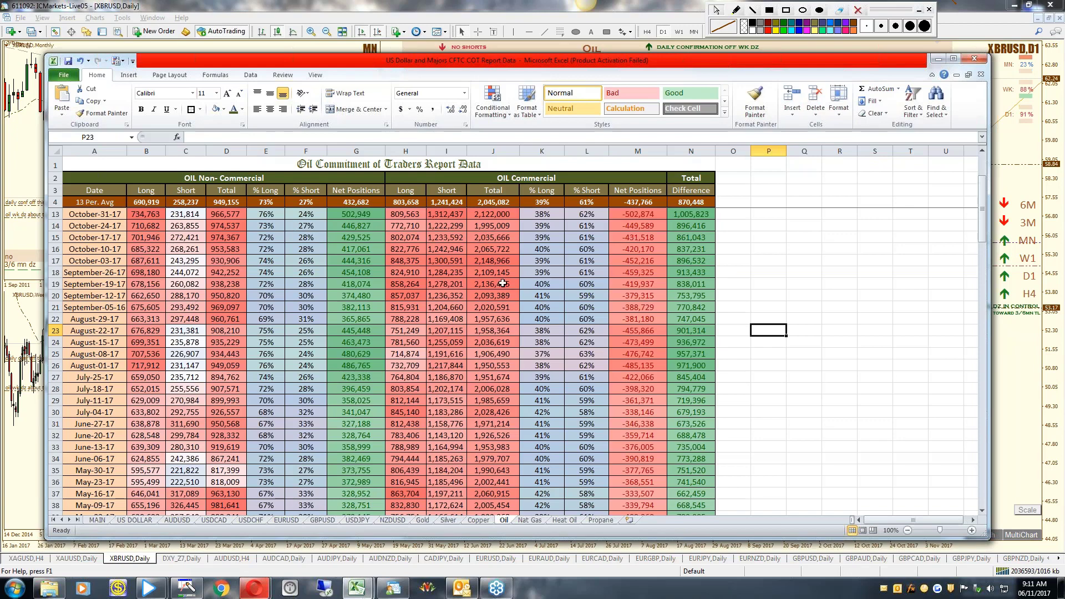
- Circle the latest October non-commercial Long oil figures in B13:B14 with the freehand pen
click(735, 16)
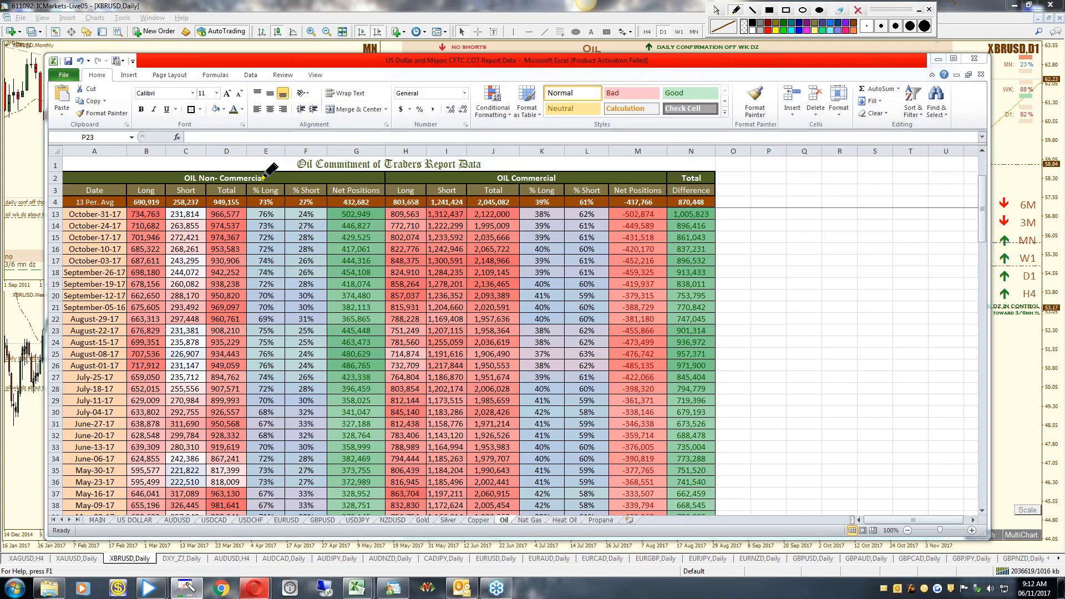
mouse_move(140, 211)
mouse_down()
mouse_move(127, 210)
mouse_move(131, 231)
mouse_move(168, 231)
mouse_move(167, 209)
mouse_up()
- Minimize the COT workbook to return to the XBRUSD oil charts
click(942, 63)
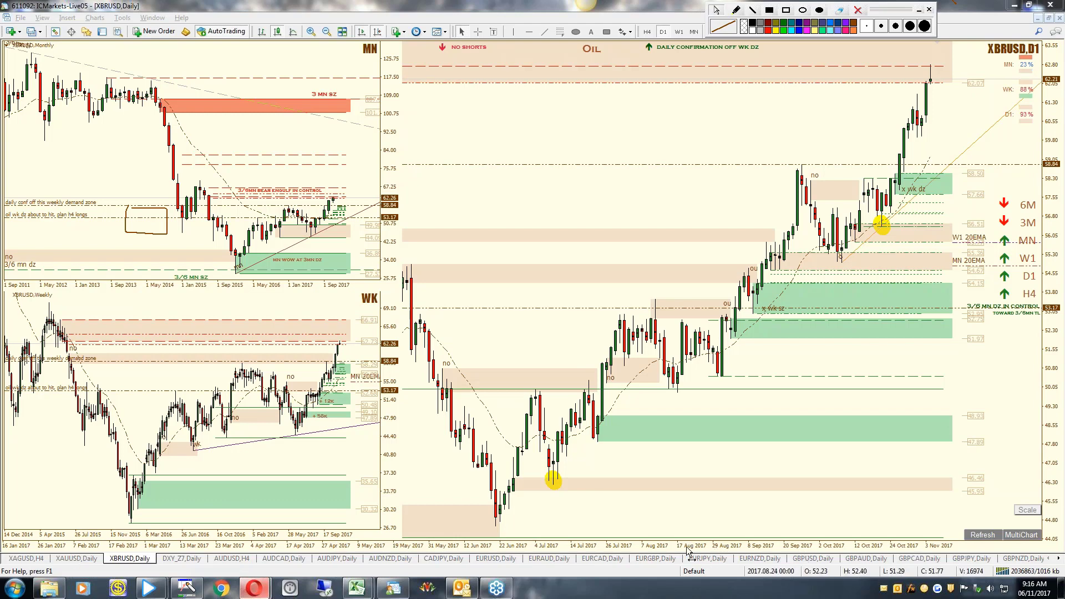
- Switch to the AUDUSD 4-hour chart, then bring the COT workbook back to the front
click(225, 558)
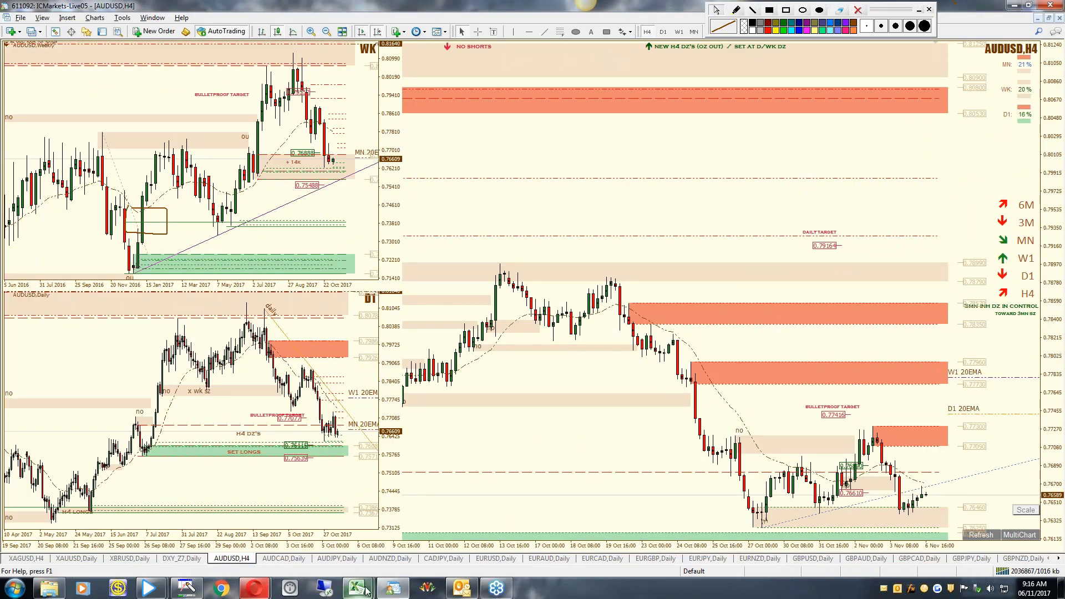
mouse_move(366, 591)
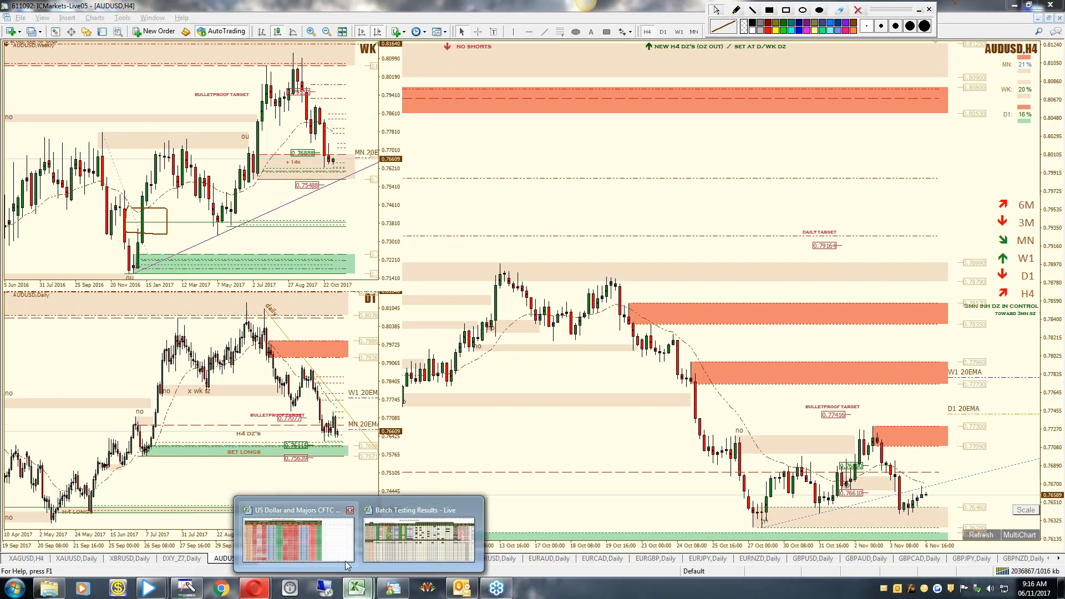
click(319, 544)
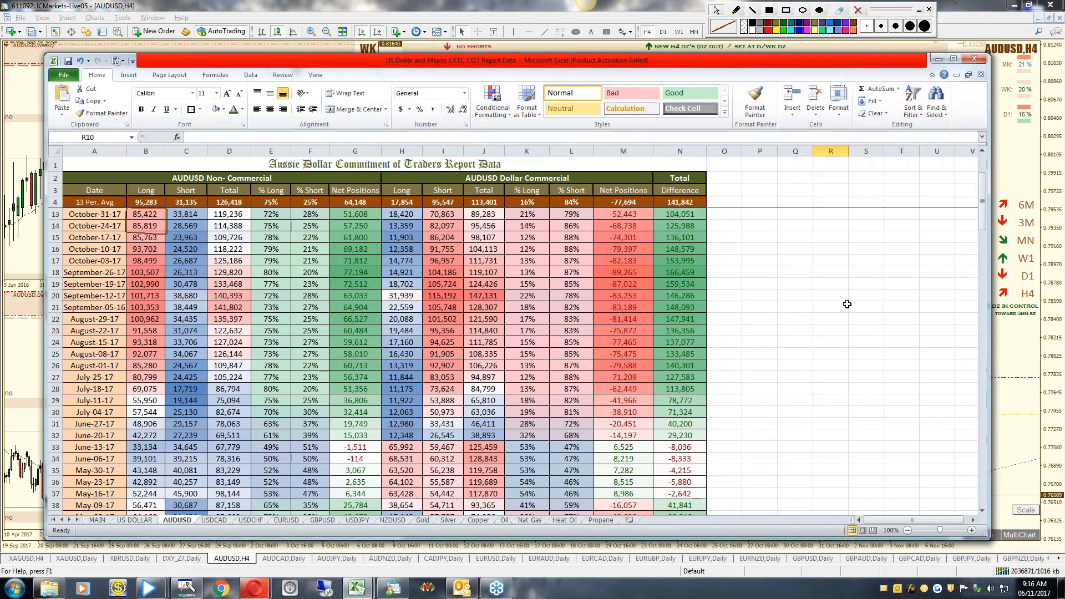
- Enable screen drawing with Ctrl+Shift+2 and minimize Excel to reveal the AUDUSD charts
key(ctrl+shift+2)
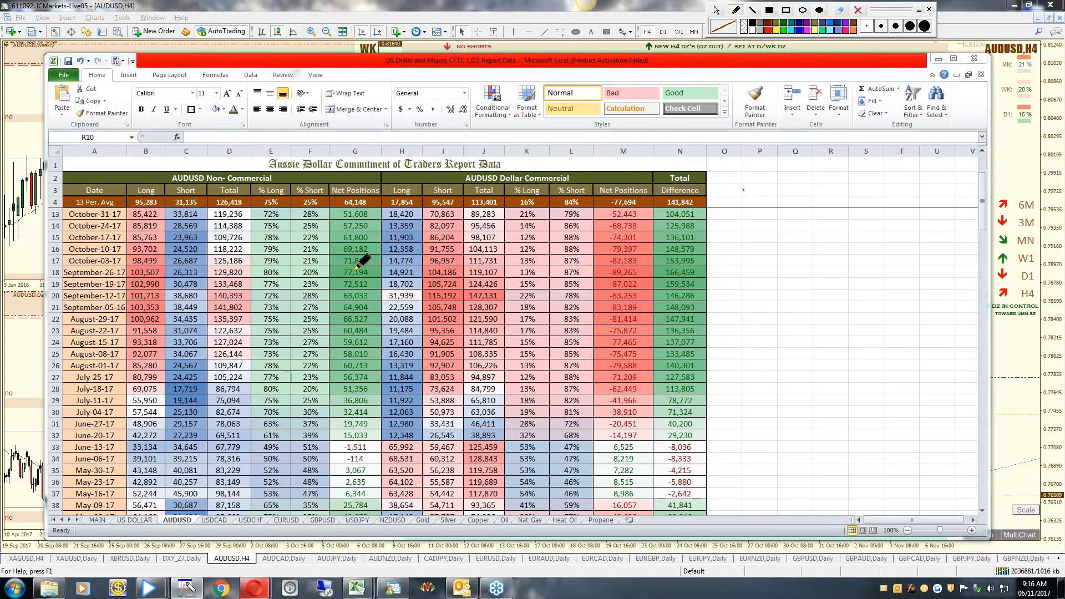
click(938, 58)
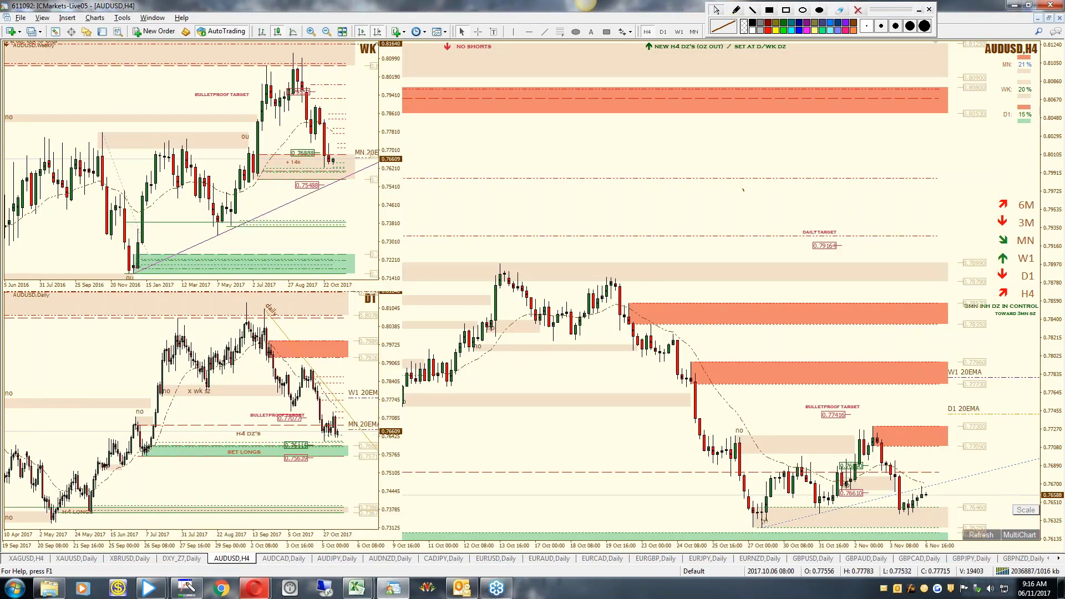
- Switch the active AUDUSD chart to weekly, framed from late 2015 to November 2017
click(363, 311)
key(Page_Up)
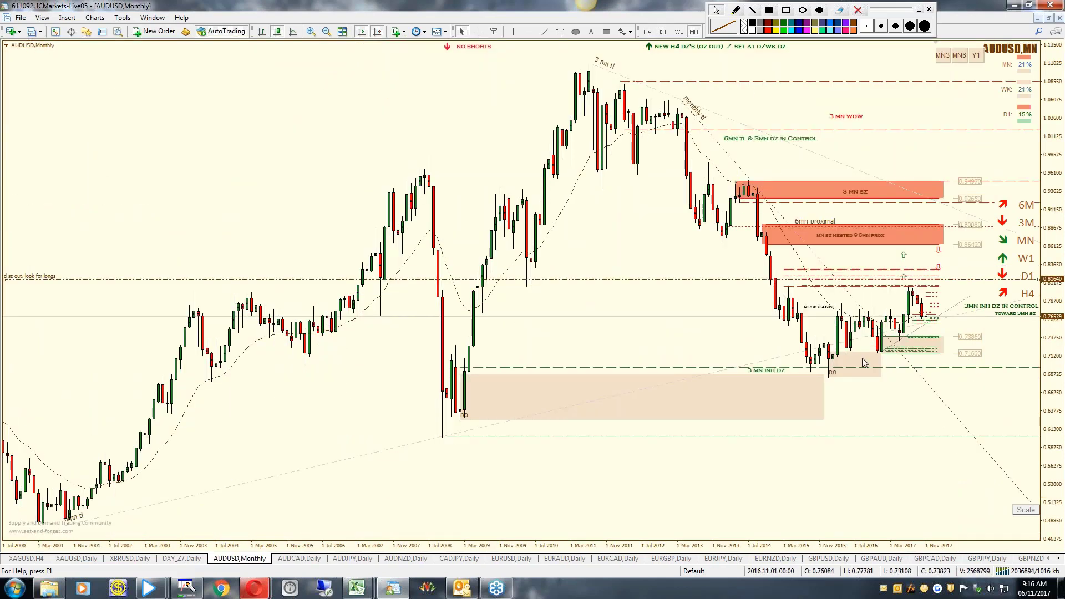
click(681, 32)
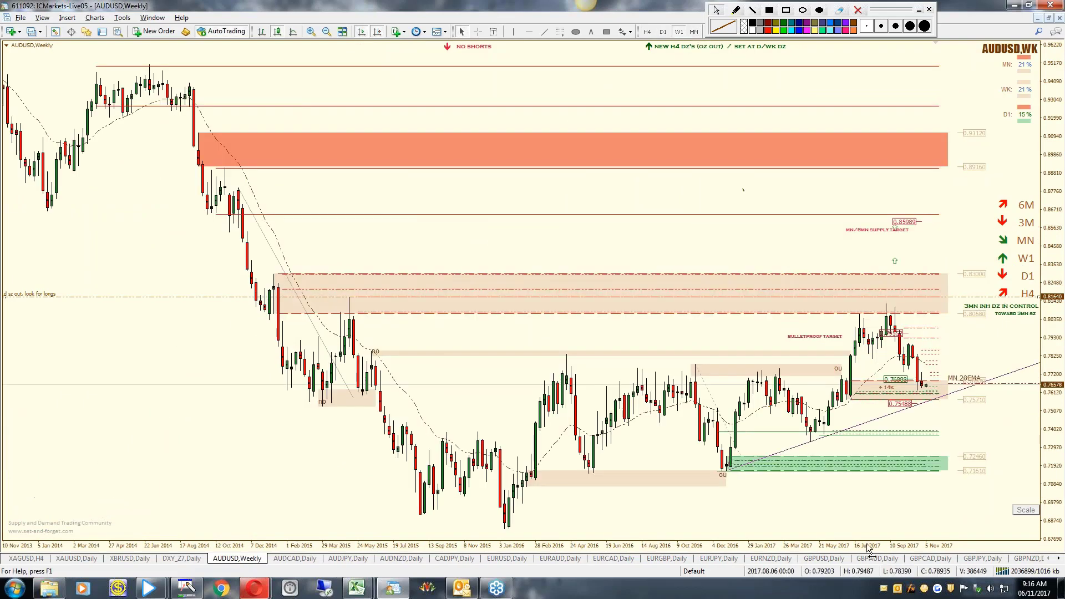
drag(868, 546, 888, 549)
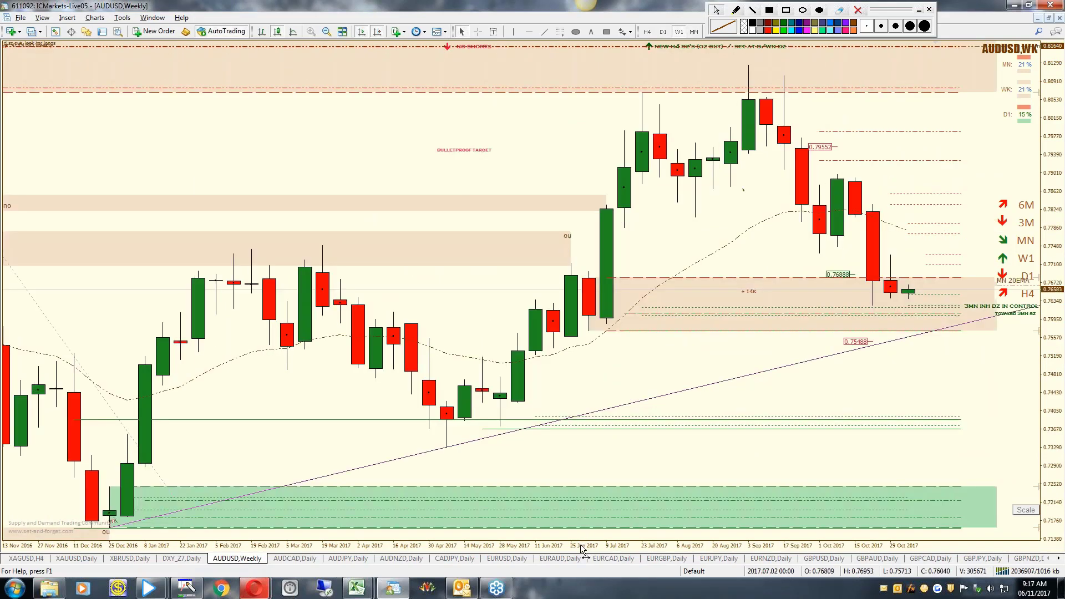
drag(586, 549, 580, 549)
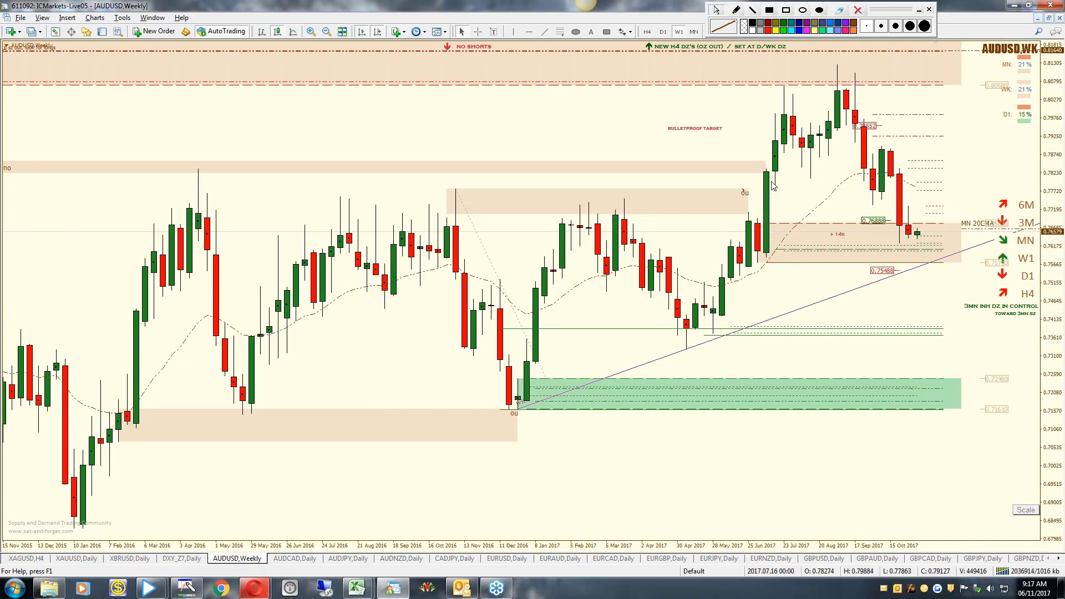
click(738, 12)
mouse_move(763, 162)
mouse_down()
mouse_move(754, 244)
mouse_move(777, 214)
mouse_move(763, 161)
mouse_up()
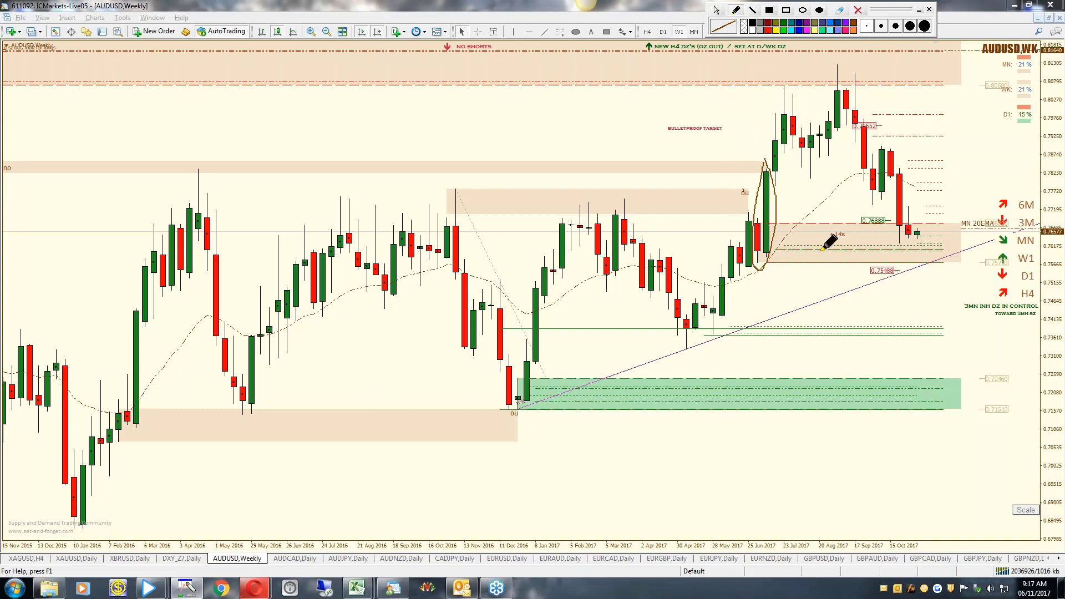
mouse_move(853, 229)
mouse_down()
mouse_move(807, 229)
mouse_move(828, 244)
mouse_move(857, 229)
mouse_up()
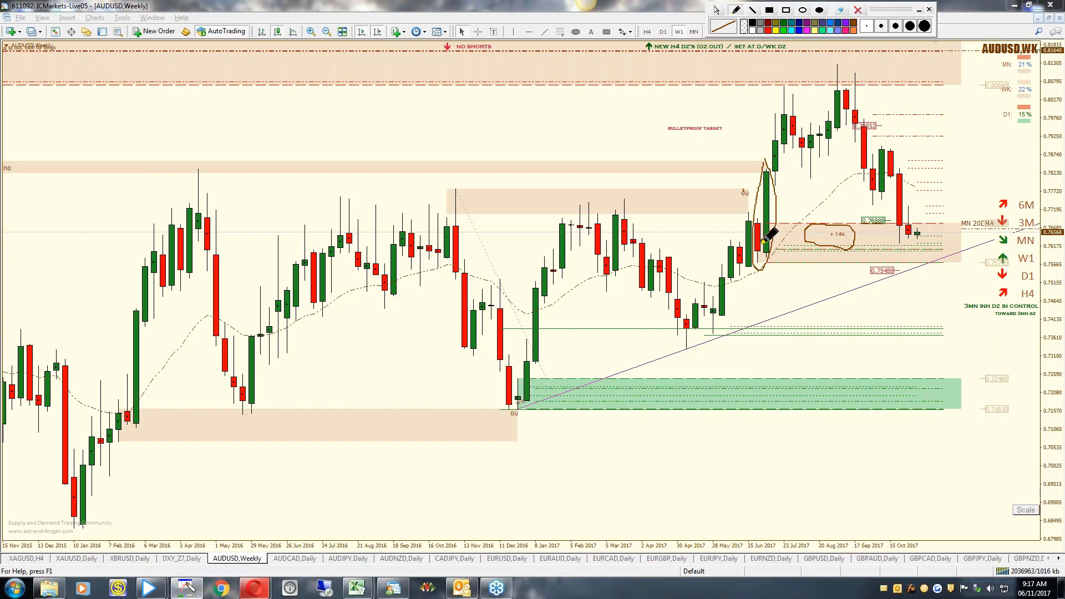
mouse_move(764, 258)
mouse_down()
mouse_move(902, 264)
mouse_move(968, 232)
mouse_move(920, 218)
mouse_move(841, 227)
mouse_move(909, 208)
mouse_move(914, 242)
mouse_move(927, 209)
mouse_move(937, 226)
mouse_move(964, 183)
mouse_move(981, 104)
mouse_up()
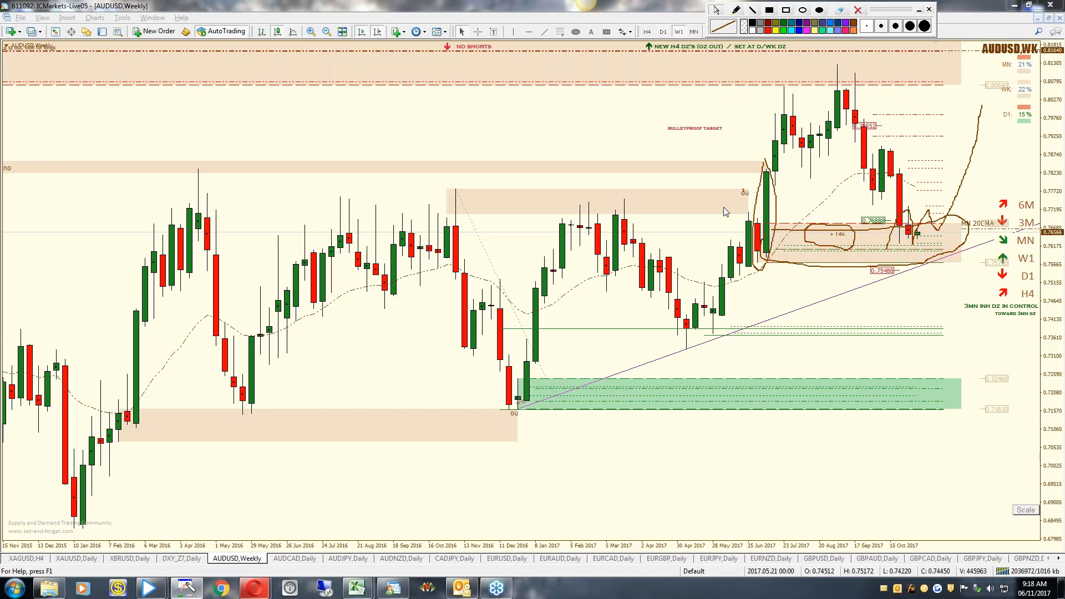
click(857, 10)
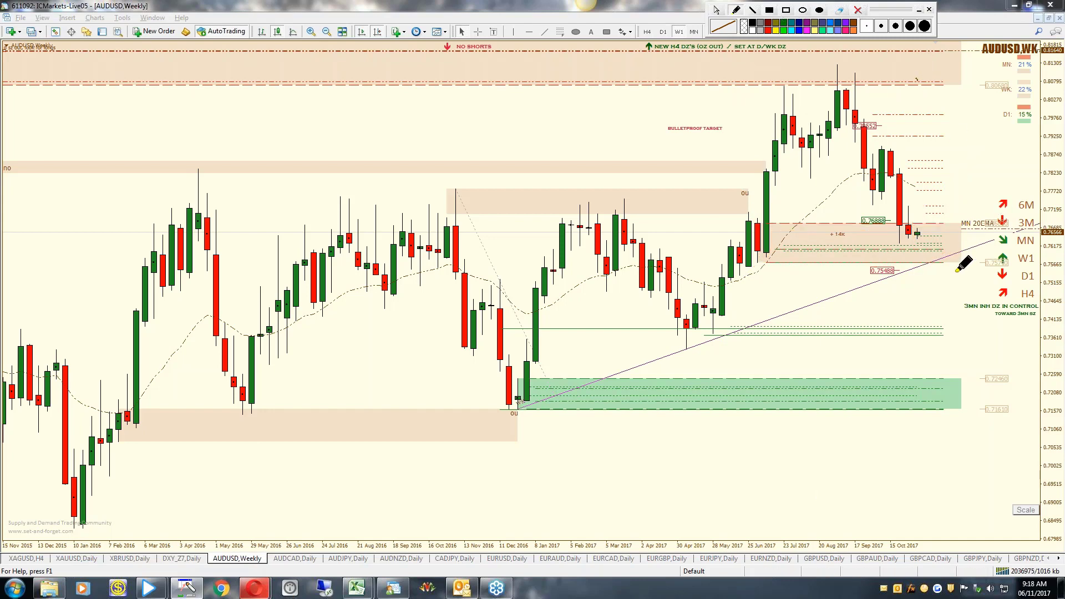
- Pen-sketch a dip from the weekly zone toward the green demand zone, then show AUDUSD daily
drag(948, 263, 962, 263)
mouse_move(910, 235)
mouse_down()
mouse_move(922, 370)
mouse_move(933, 355)
mouse_move(935, 368)
mouse_move(970, 287)
mouse_up()
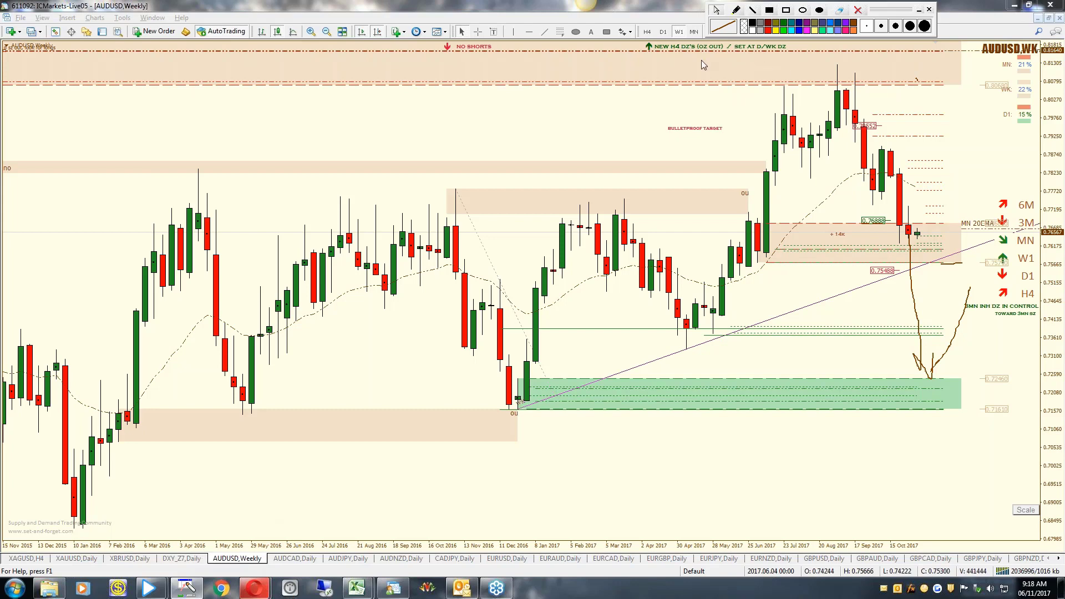
click(663, 32)
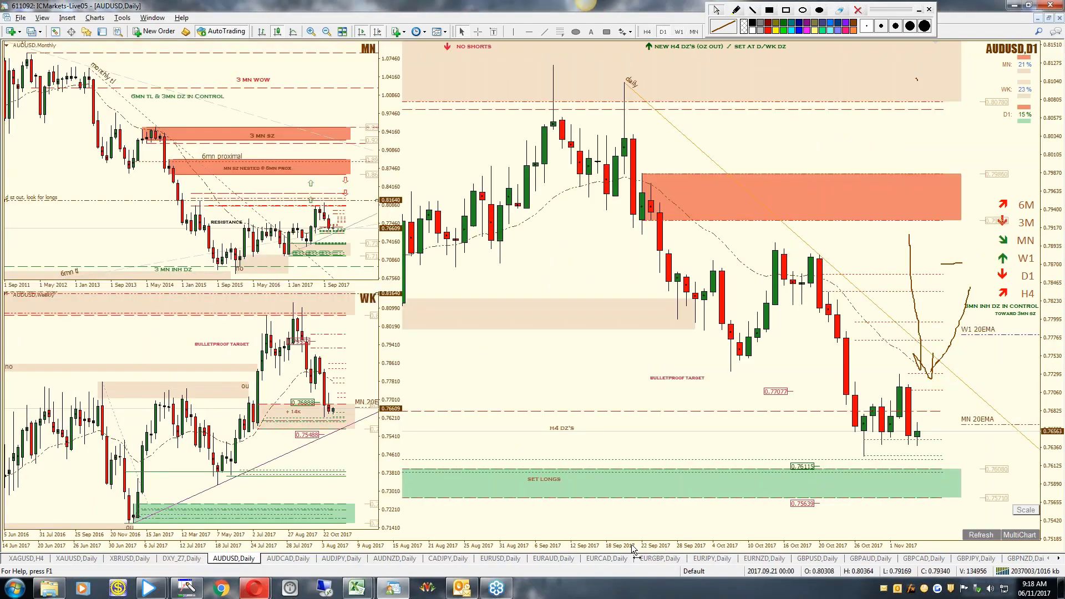
- Compress the daily bars, erase the pen sketch, switch charts to XAUUSD daily, and return to Excel
drag(632, 549, 632, 549)
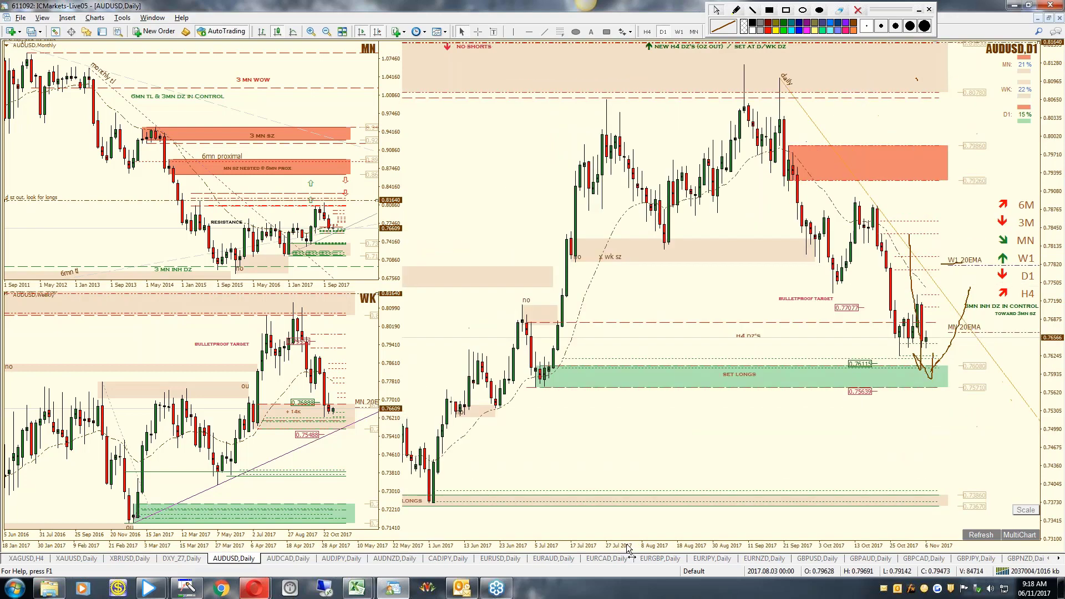
click(736, 11)
click(858, 10)
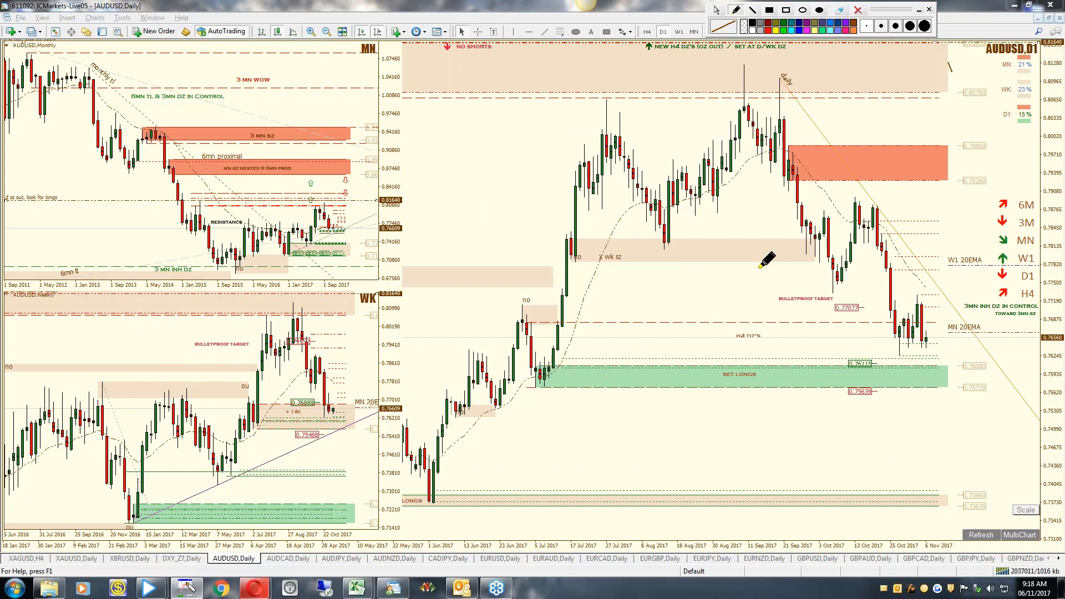
click(69, 562)
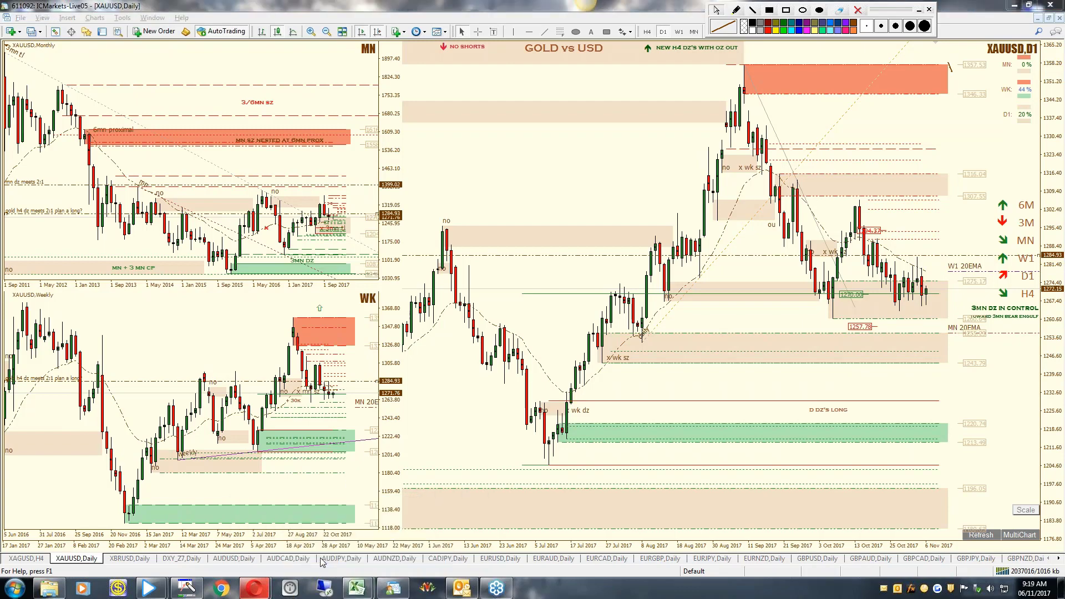
key(alt+Tab)
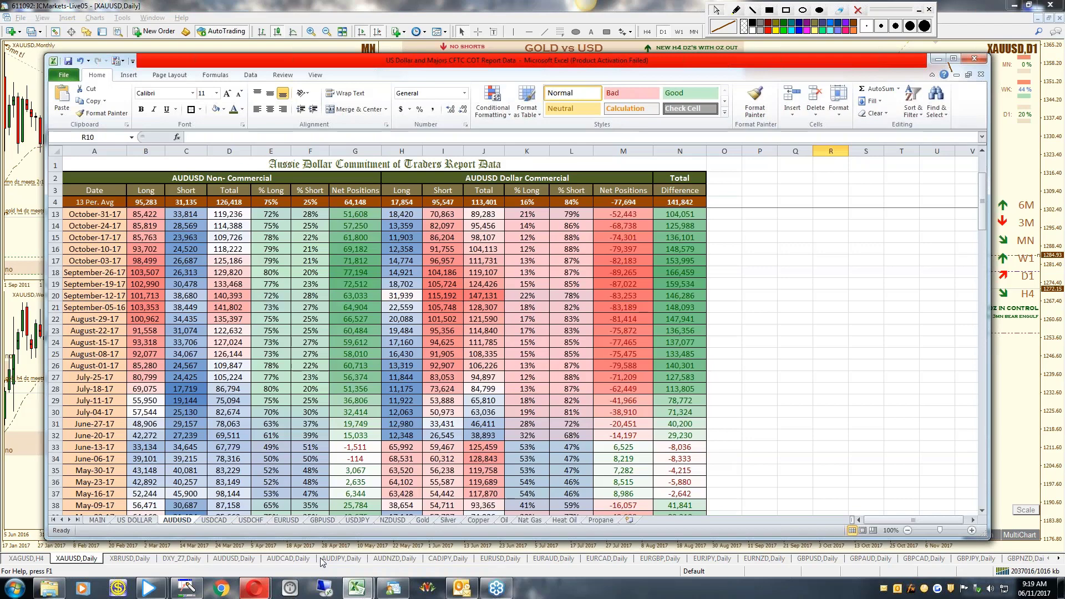
- On the Gold sheet, circle row 13's non-commercial long, short and 78% long figures, then minimise Excel
click(423, 519)
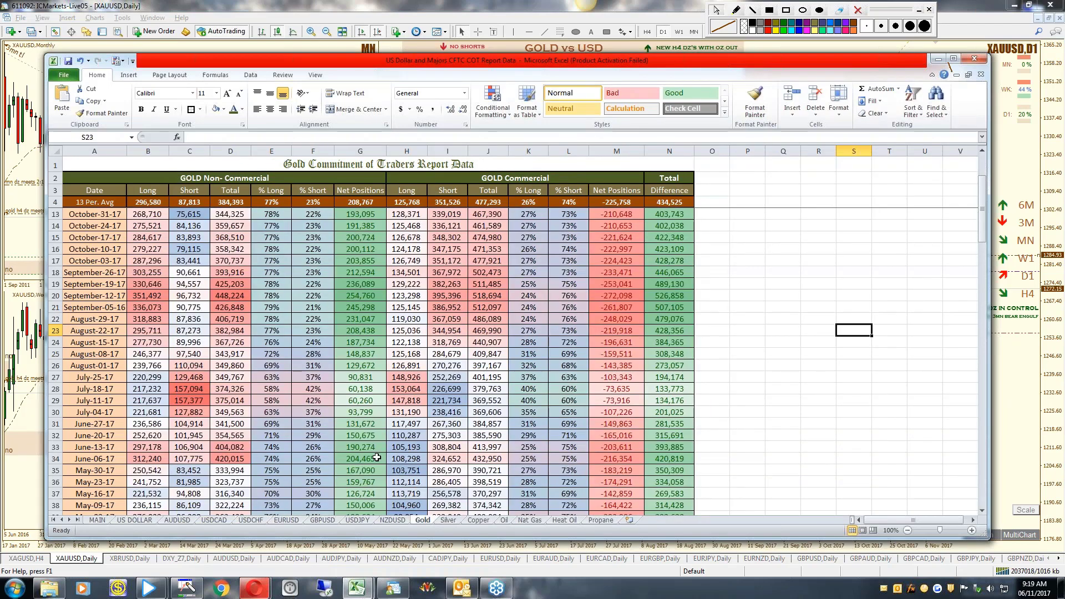
mouse_move(177, 206)
mouse_down()
mouse_move(164, 223)
mouse_move(208, 216)
mouse_move(178, 205)
mouse_up()
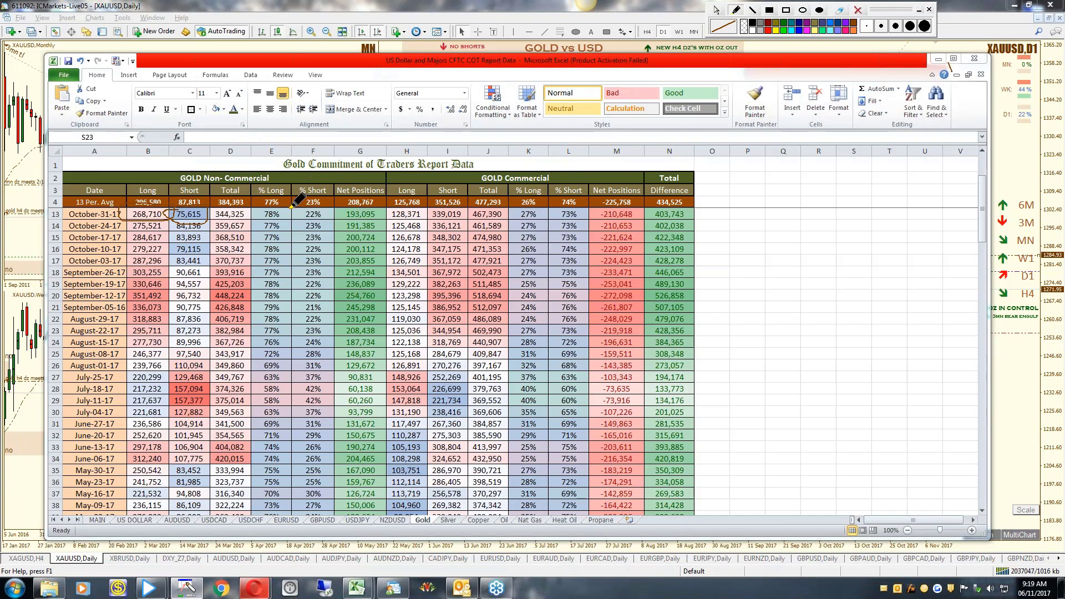
mouse_move(258, 206)
mouse_down()
mouse_move(258, 219)
mouse_move(282, 219)
mouse_move(285, 209)
mouse_move(269, 204)
mouse_up()
click(936, 60)
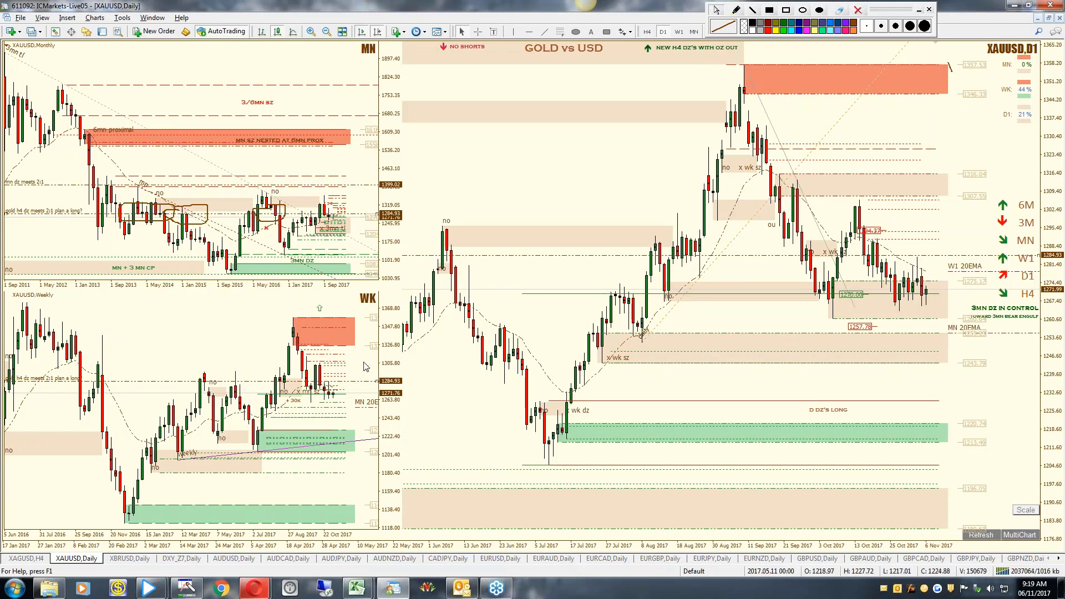
- Maximise the gold monthly chart and zoom in one step
click(353, 206)
key(ctrl+F10)
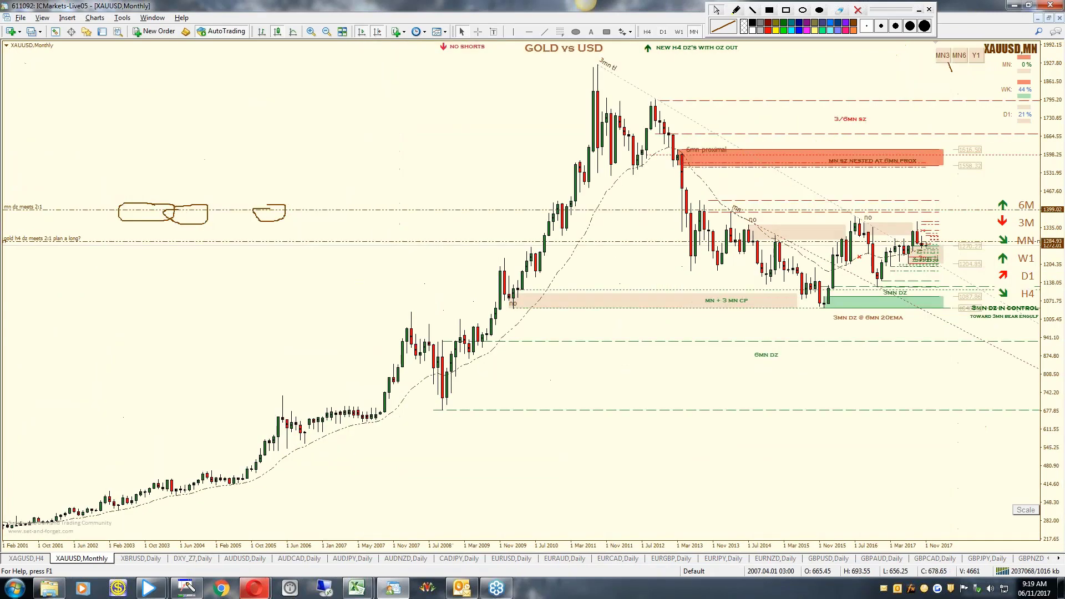
key(plus)
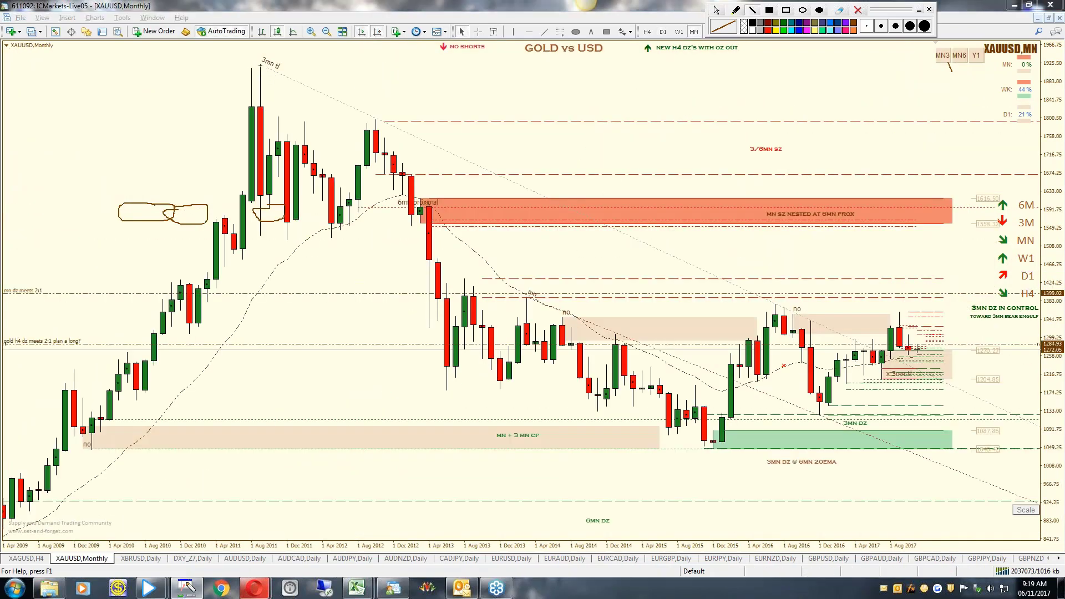
- Draw a trend line down from the 2011 high and circle the most recent monthly candles
mouse_move(260, 66)
mouse_down()
mouse_move(923, 376)
mouse_move(899, 361)
mouse_up()
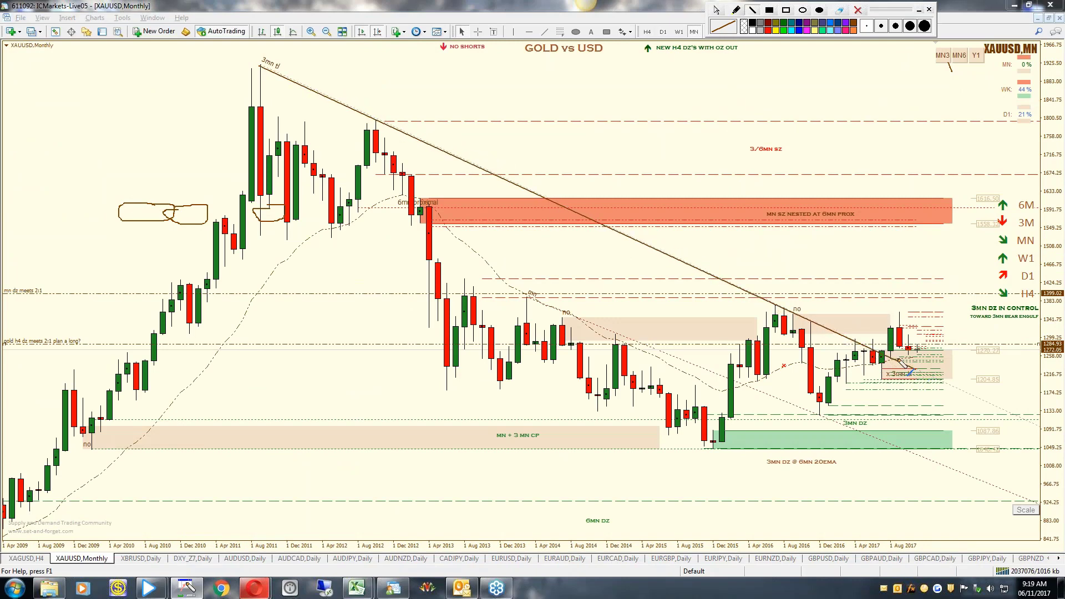
click(803, 10)
mouse_move(869, 292)
mouse_down()
mouse_move(877, 321)
mouse_move(958, 413)
mouse_up()
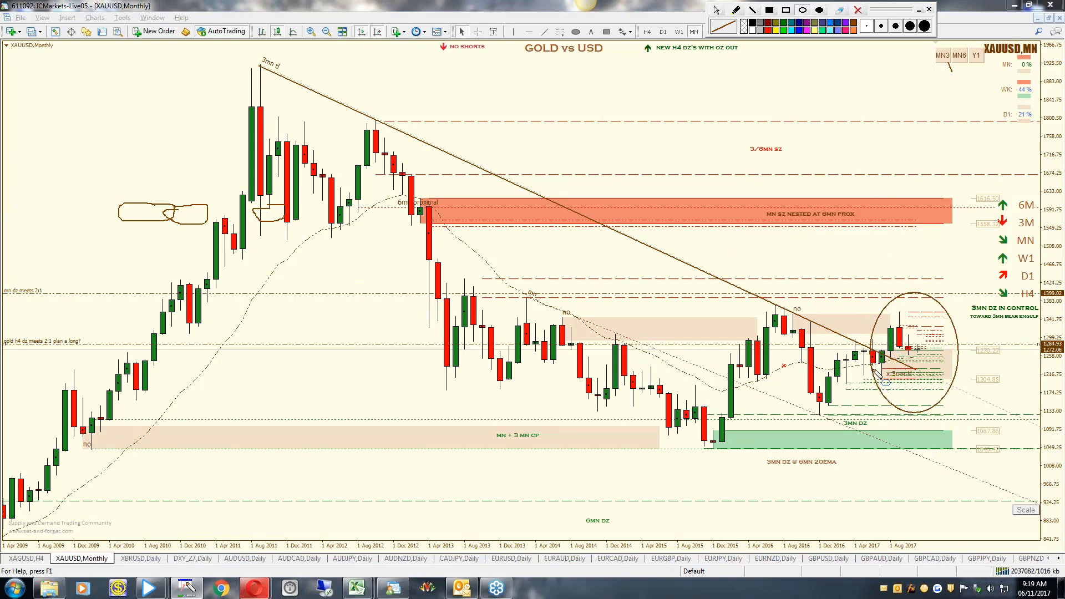
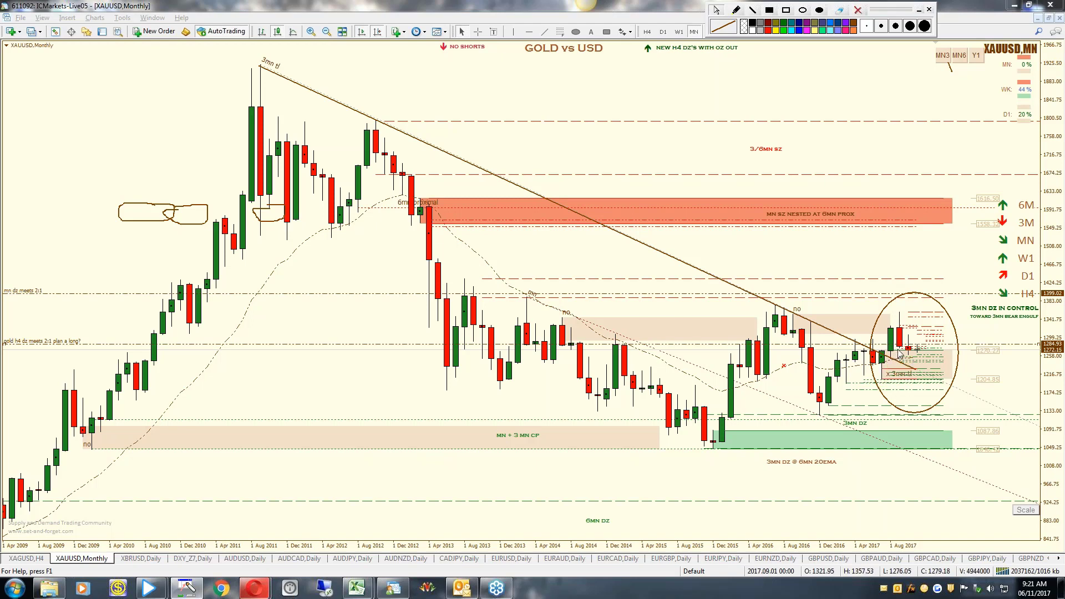
- Show Gold's D1 multi-timeframe layout, pen-circle the latest daily candles, then clear the drawings
click(668, 33)
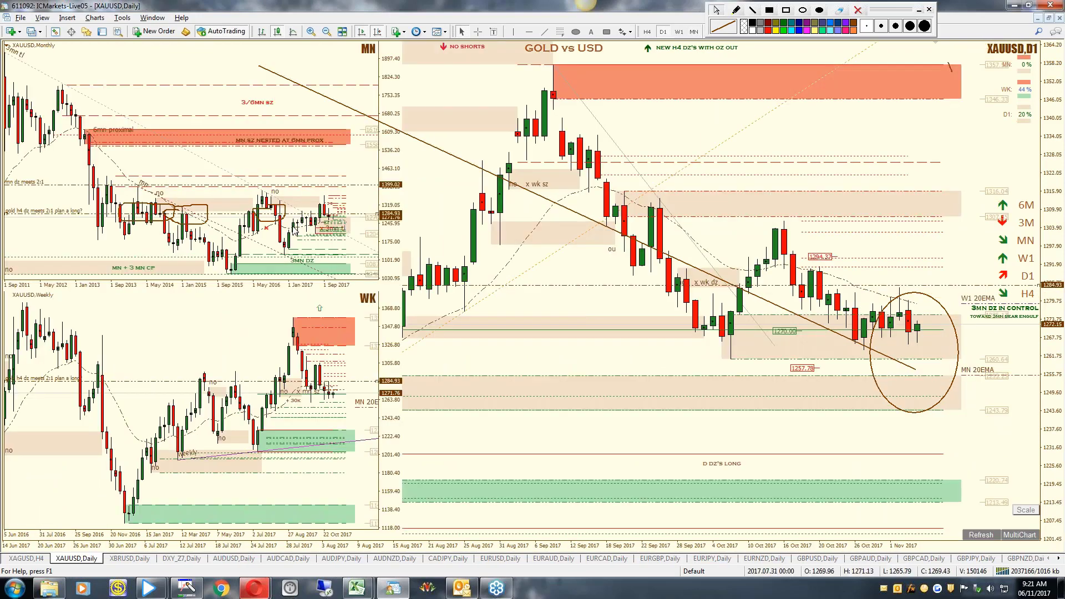
click(736, 10)
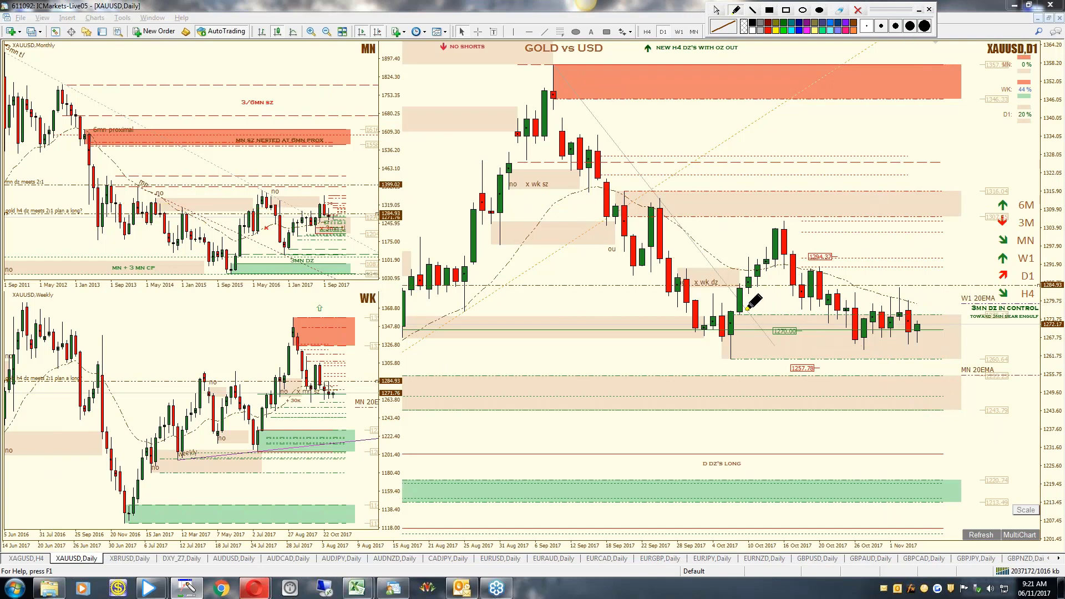
mouse_move(750, 309)
mouse_down()
mouse_move(731, 346)
mouse_move(832, 360)
mouse_move(956, 308)
mouse_move(716, 310)
mouse_up()
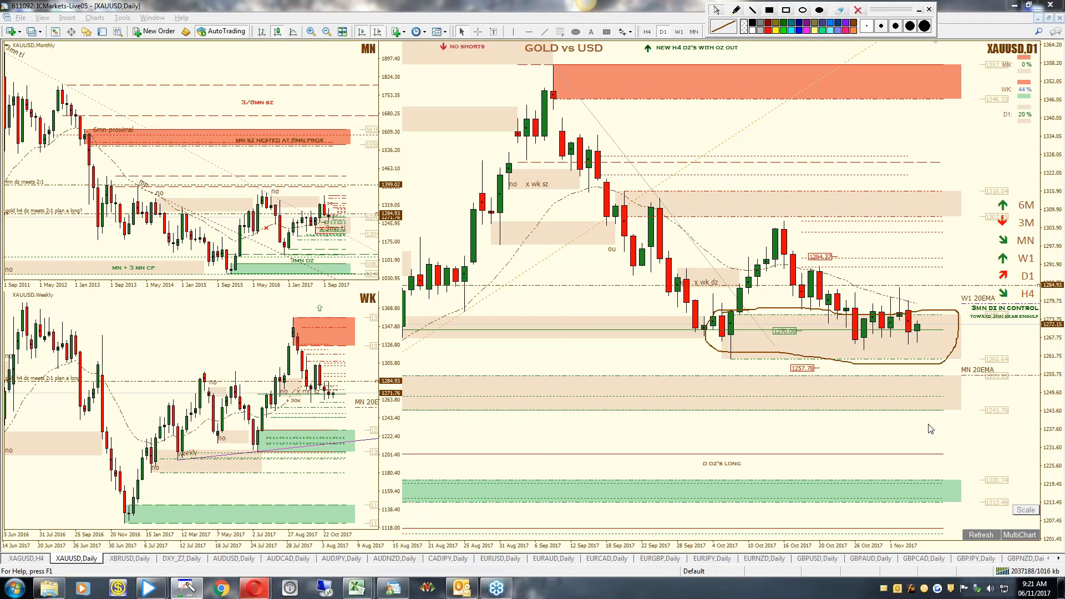
click(857, 11)
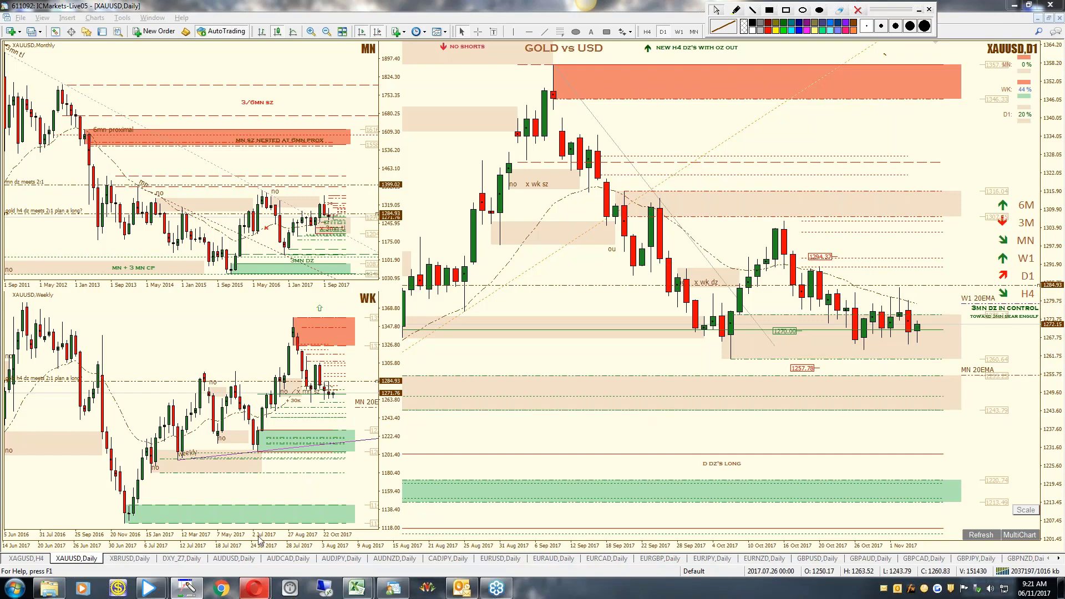
- Switch to the DXY_Z7,Daily chart tab
click(179, 558)
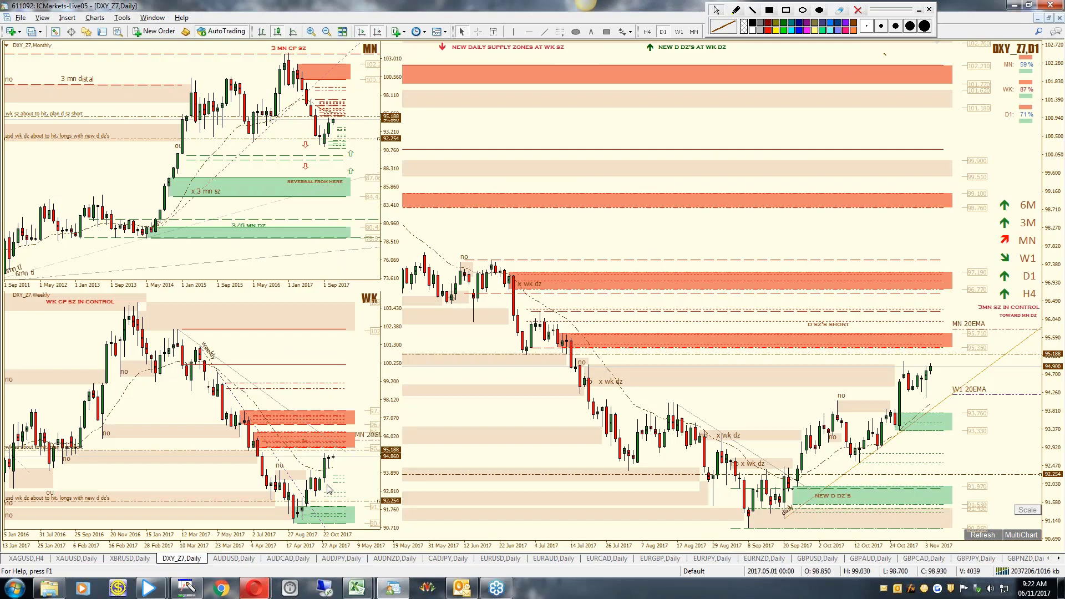
mouse_move(358, 590)
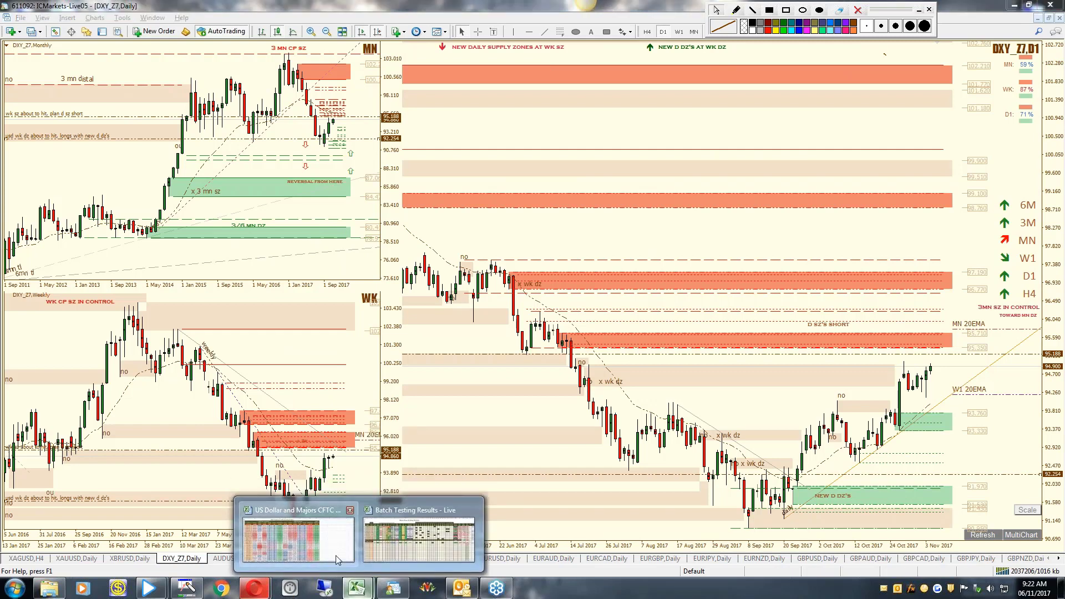
click(298, 541)
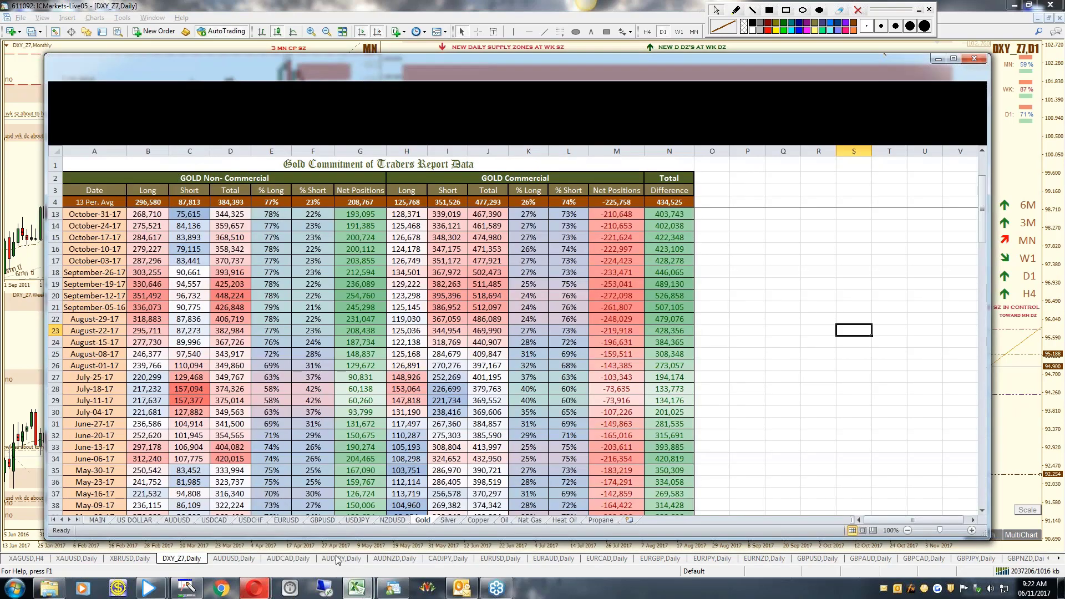
key(alt+Tab)
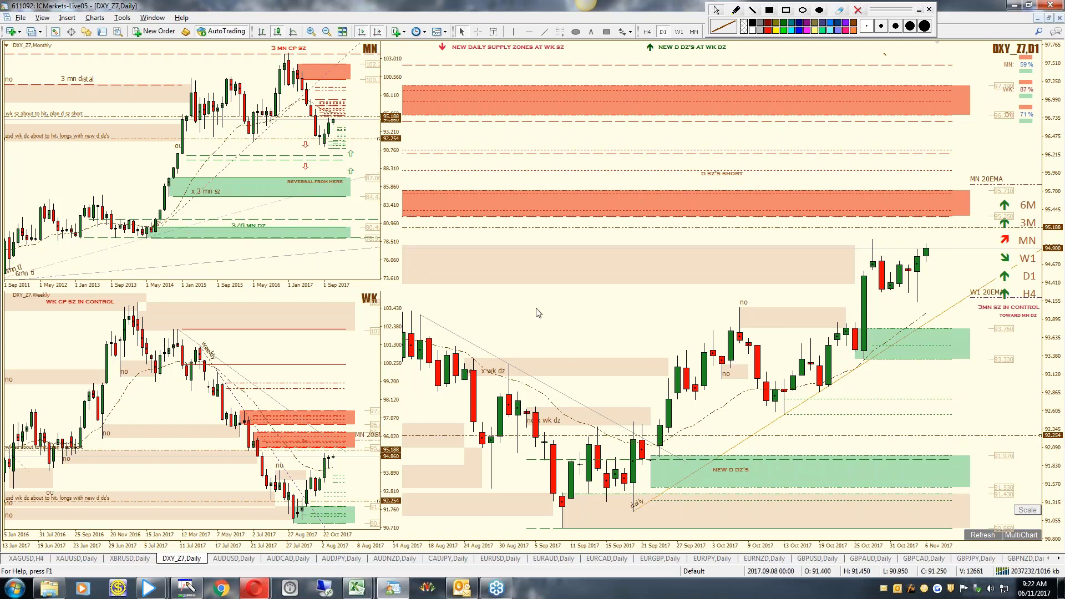
- Put the Dollar Index on its full monthly chart, zoomed out to show history from 2000
key(ctrl+F6)
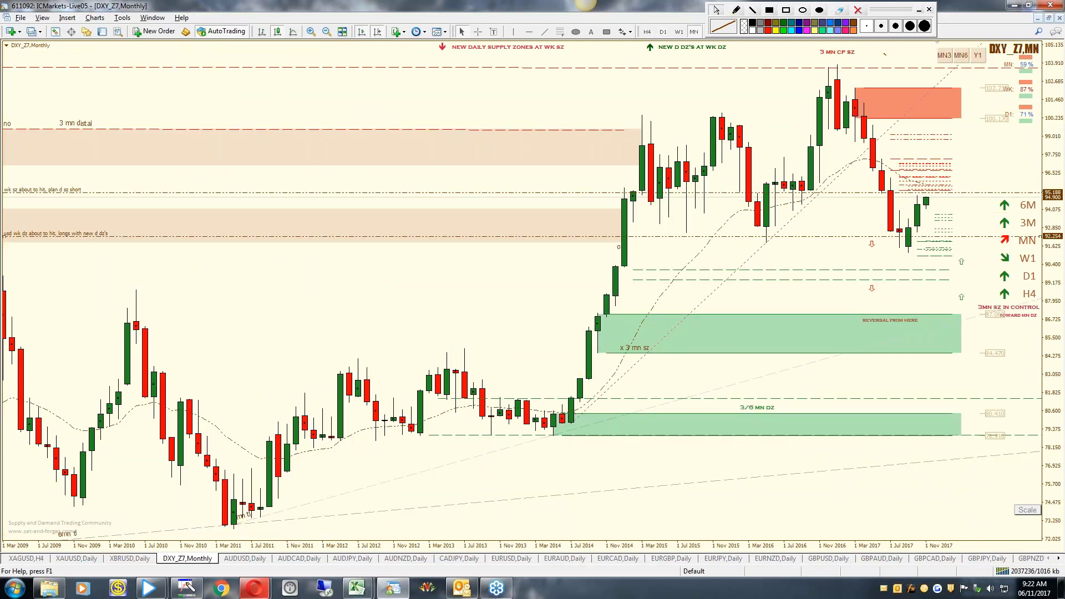
click(944, 56)
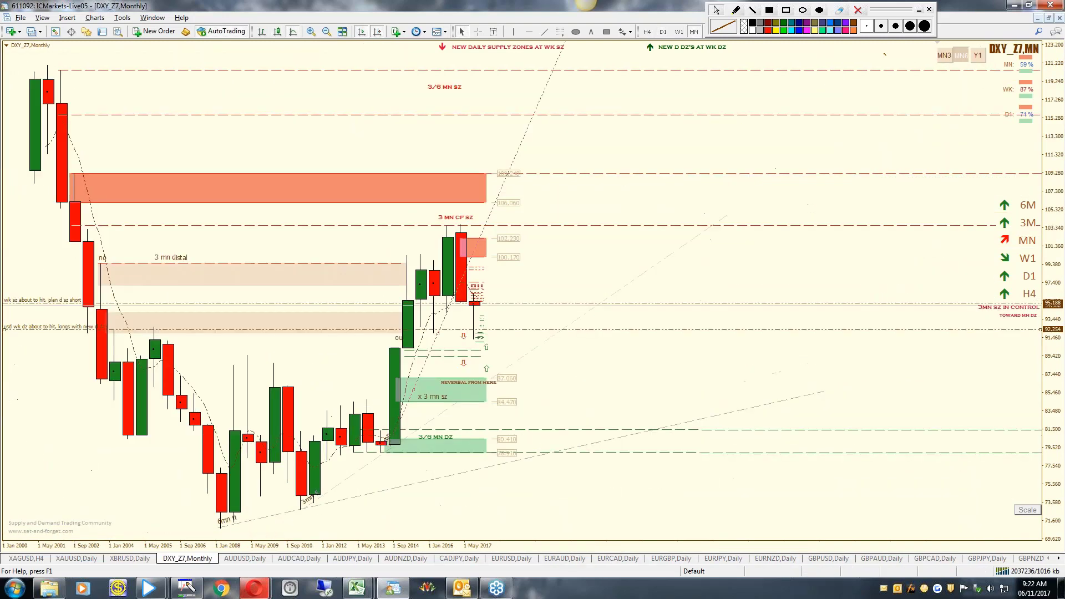
click(947, 59)
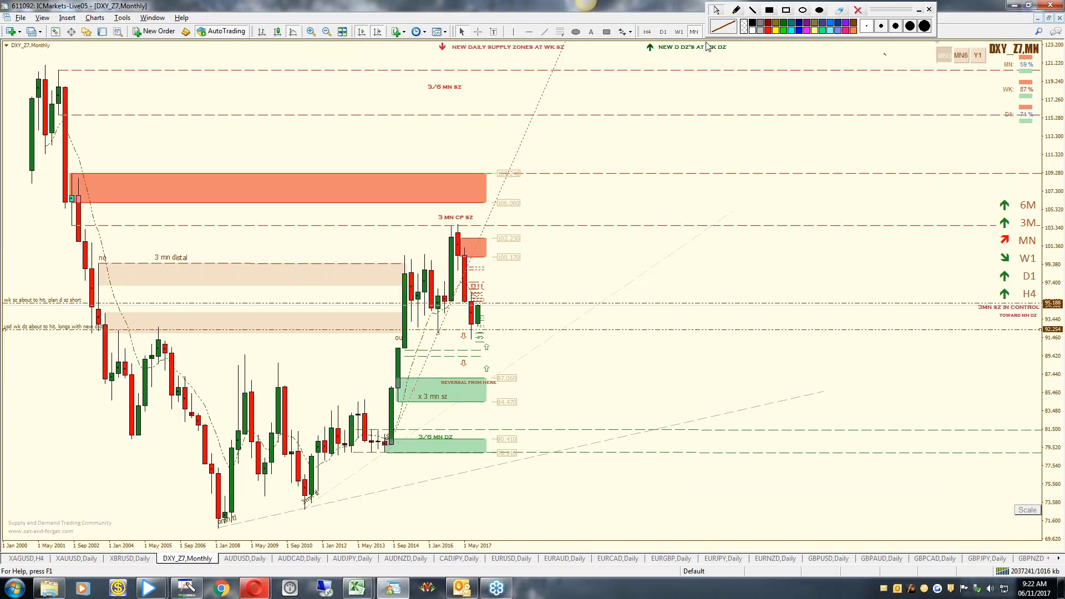
click(664, 33)
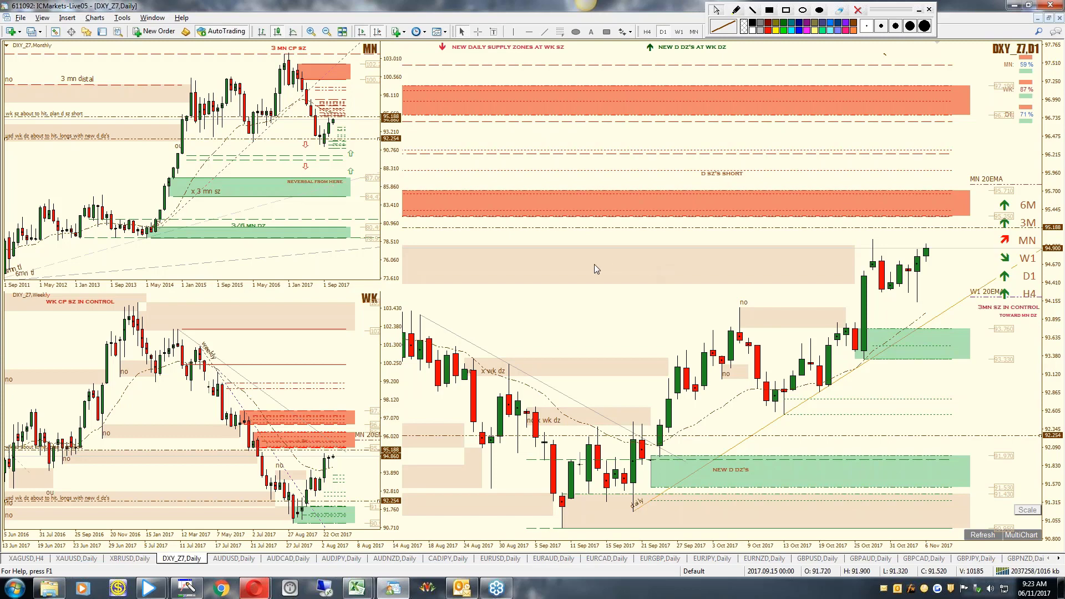
click(346, 267)
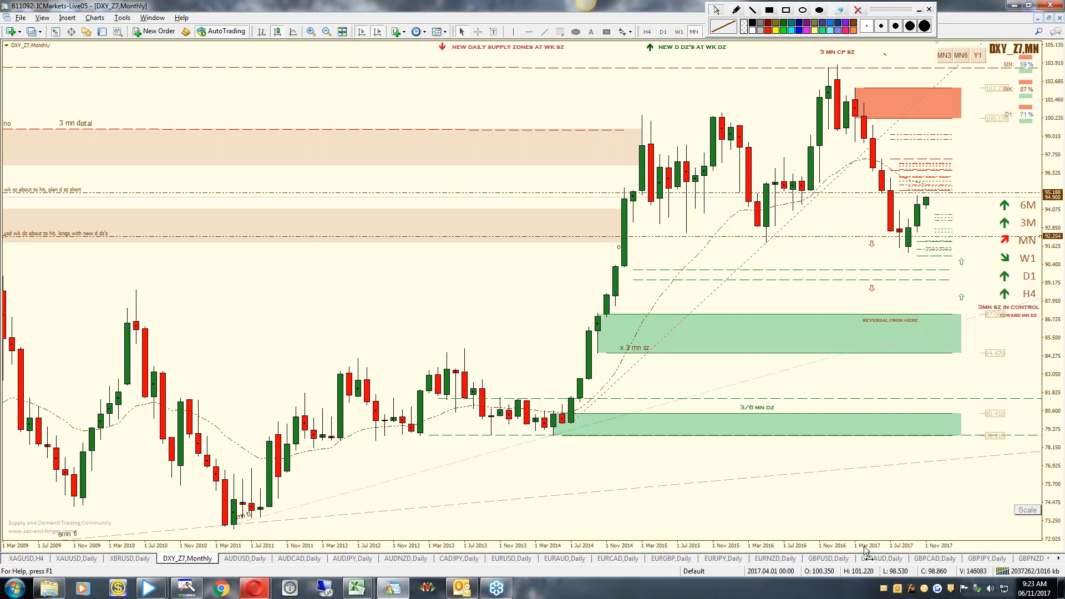
key(minus)
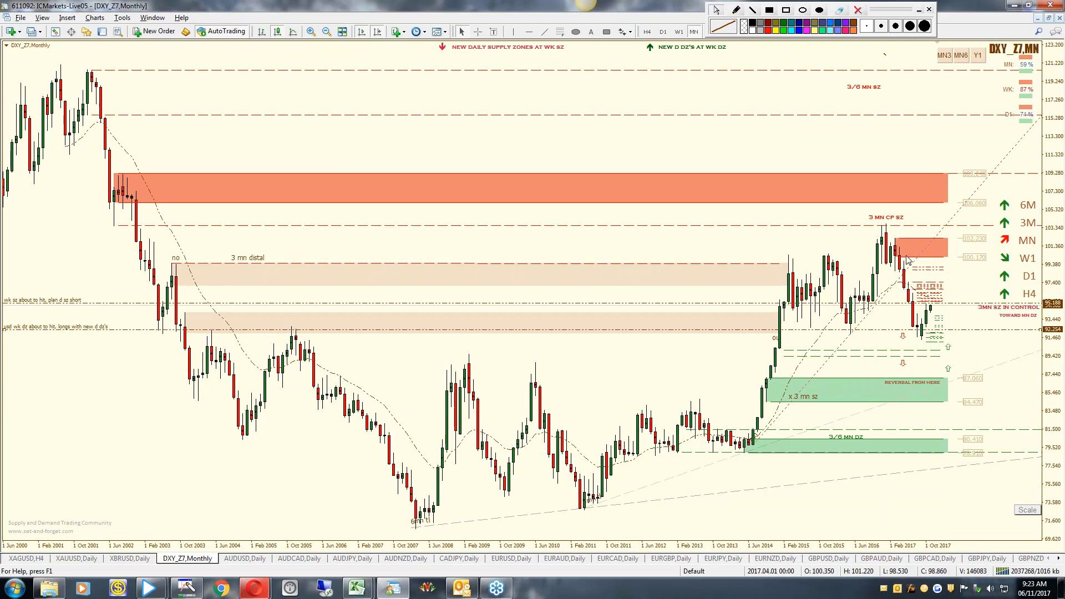
- Circle the top candles under the 3 MN CP SZ label and the orange supply zone's left edge
click(736, 10)
drag(891, 218, 880, 224)
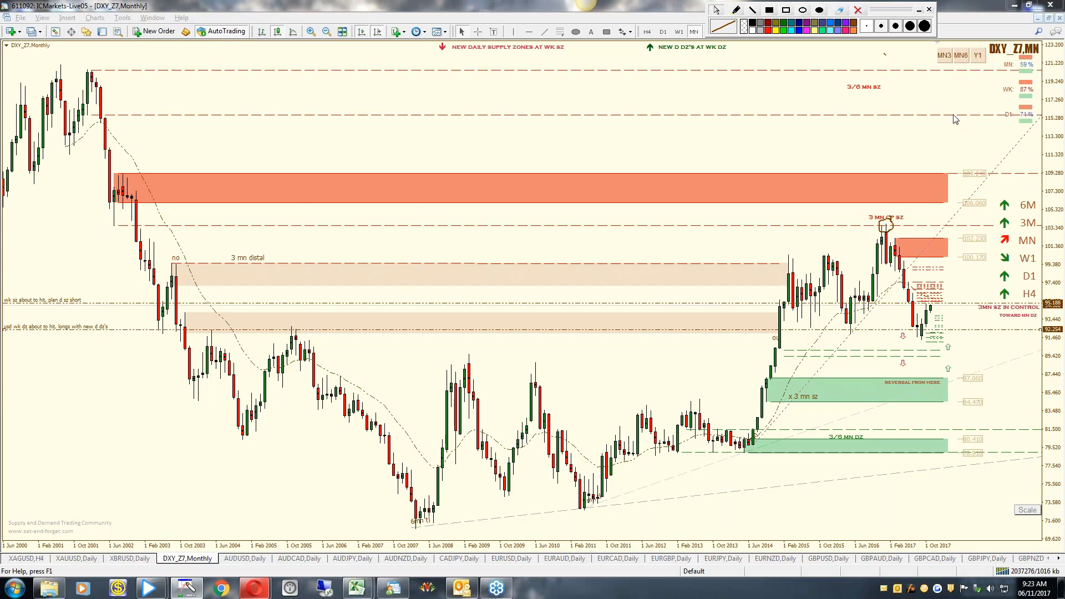
click(945, 55)
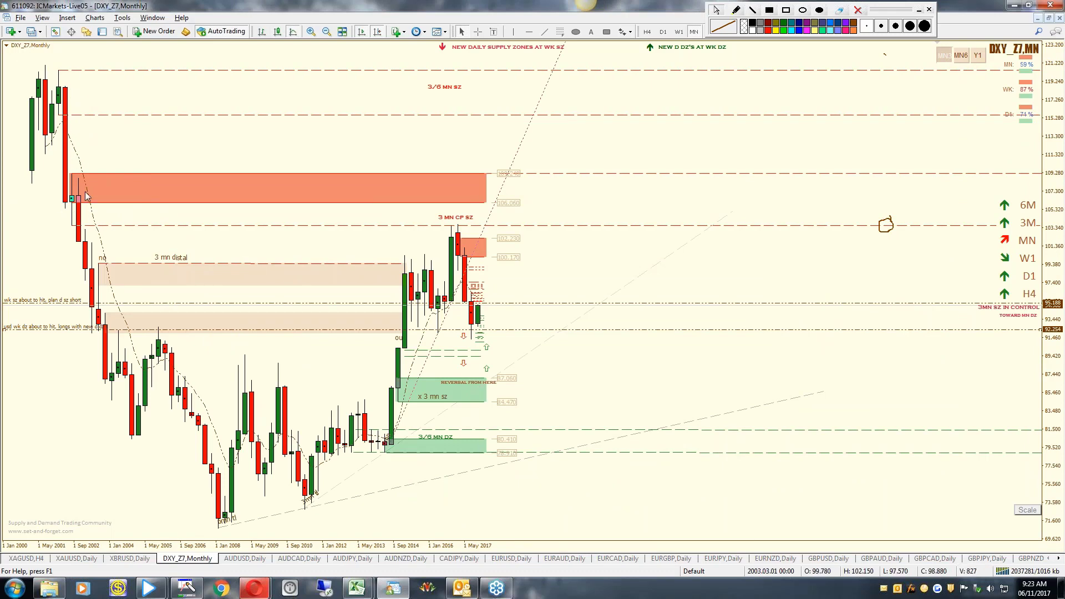
mouse_move(95, 290)
click(737, 10)
mouse_move(460, 218)
mouse_down()
mouse_move(473, 230)
mouse_move(461, 218)
mouse_up()
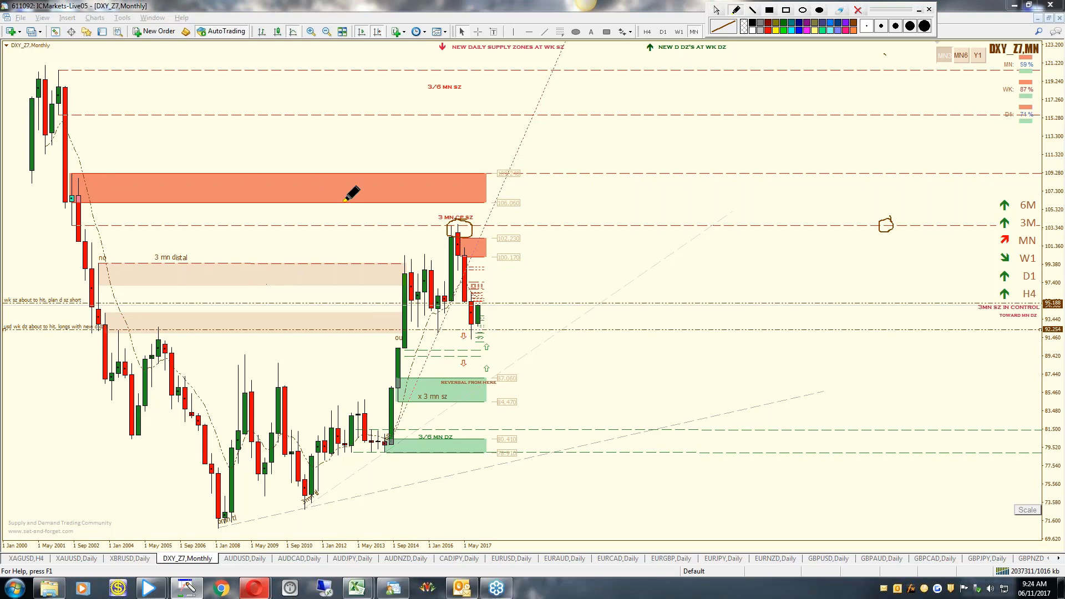
mouse_move(87, 173)
mouse_down()
mouse_move(55, 186)
mouse_move(90, 219)
mouse_move(90, 171)
mouse_up()
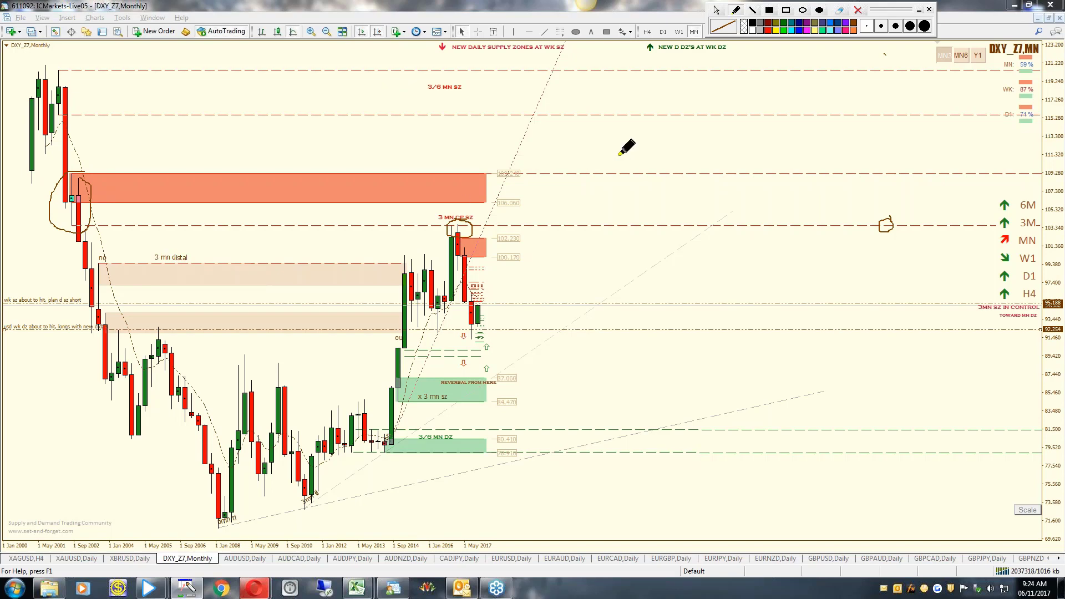
key(Escape)
- Circle the late-2015–2016 swing candles and breakout beside the x 3 mn sz zone, then go weekly
click(943, 57)
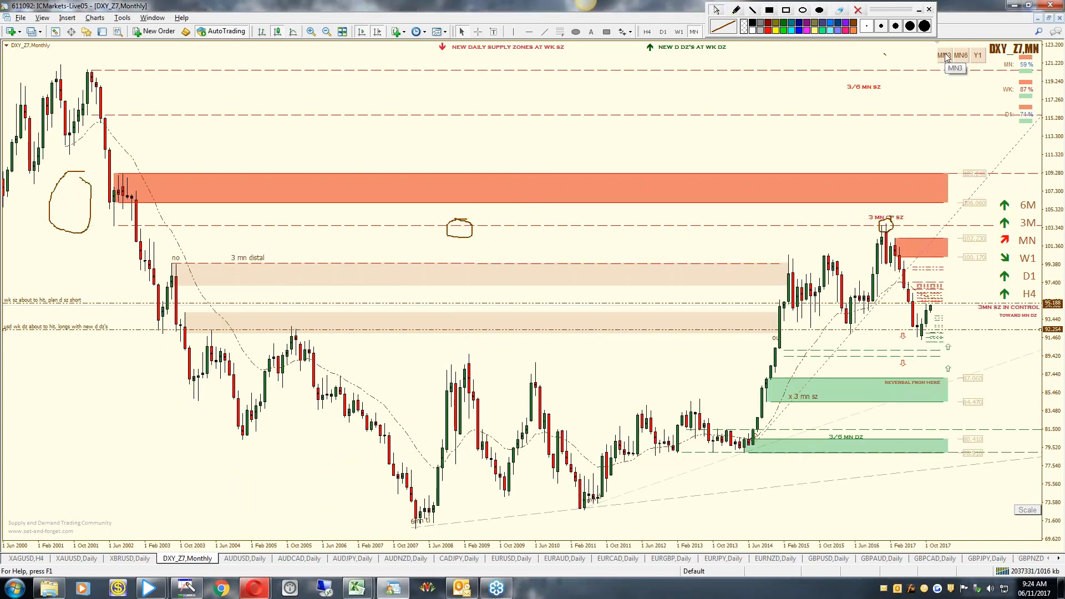
click(736, 10)
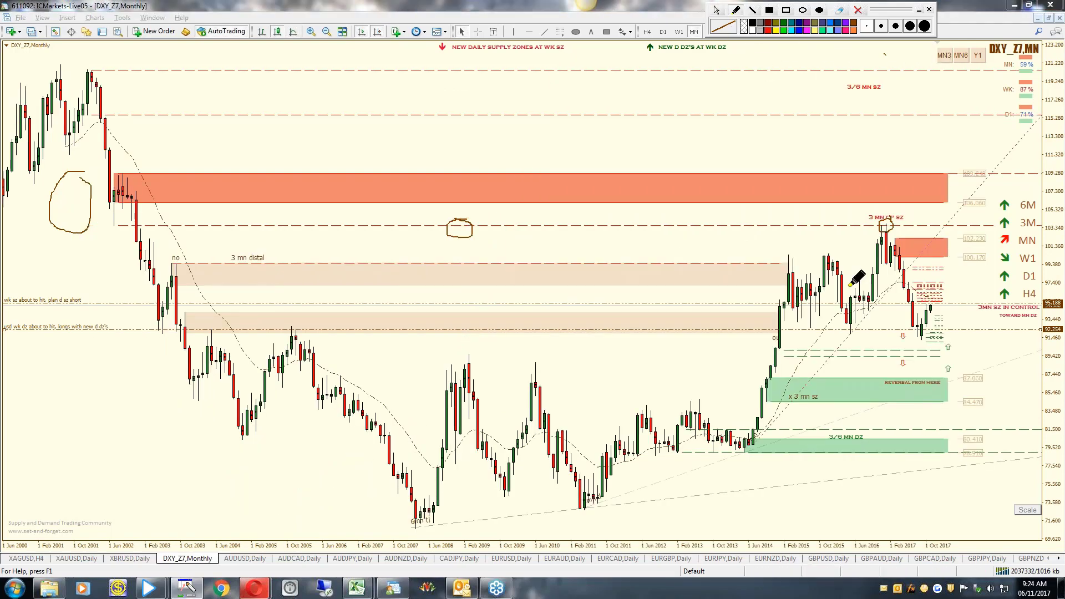
mouse_move(865, 284)
mouse_down()
mouse_move(833, 319)
mouse_move(867, 327)
mouse_move(872, 294)
mouse_up()
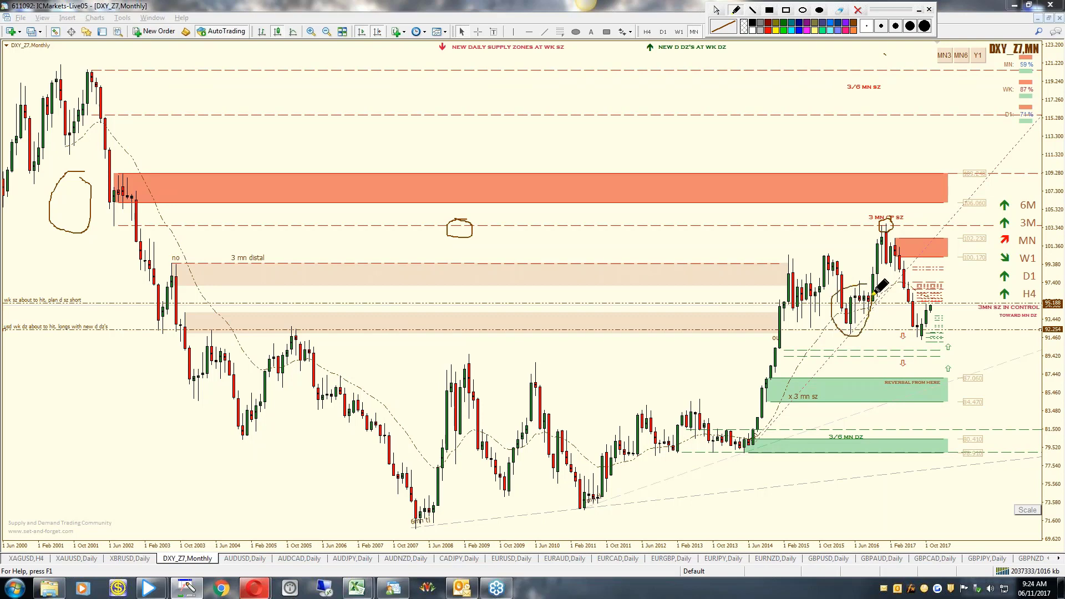
mouse_move(768, 377)
mouse_down()
mouse_move(778, 405)
mouse_move(788, 387)
mouse_move(770, 378)
mouse_up()
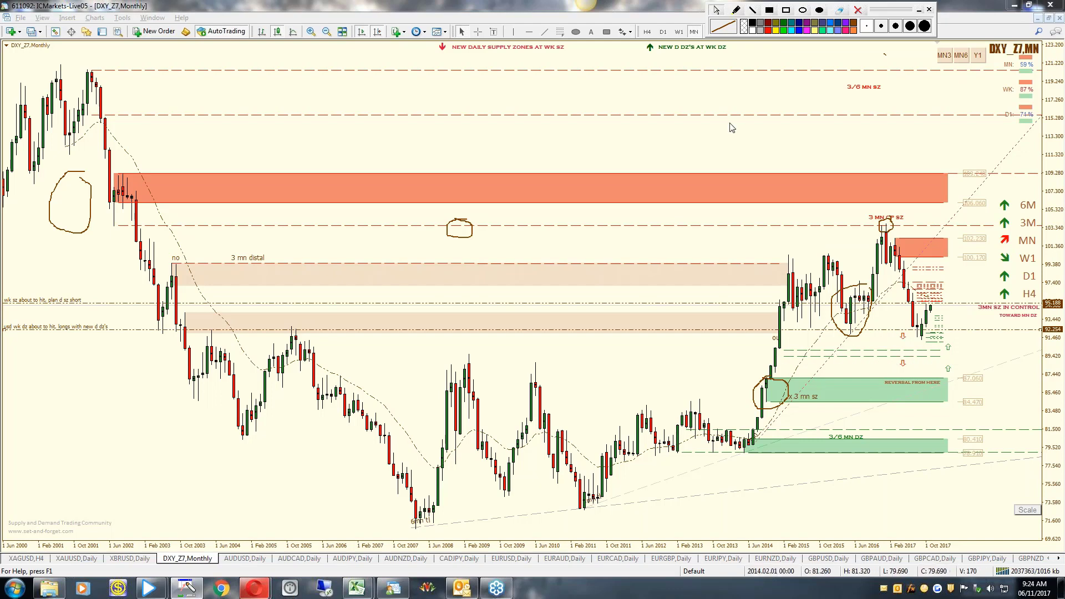
click(679, 32)
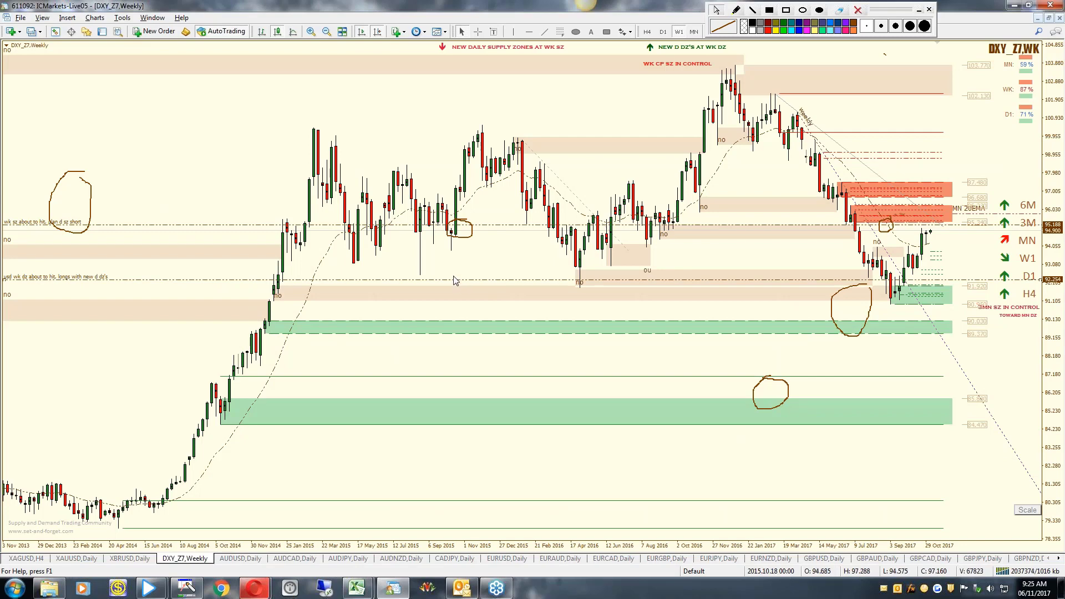
- Cycle DXY through D1, MN, MN3 and the daily layout, ending on the monthly chart
click(662, 32)
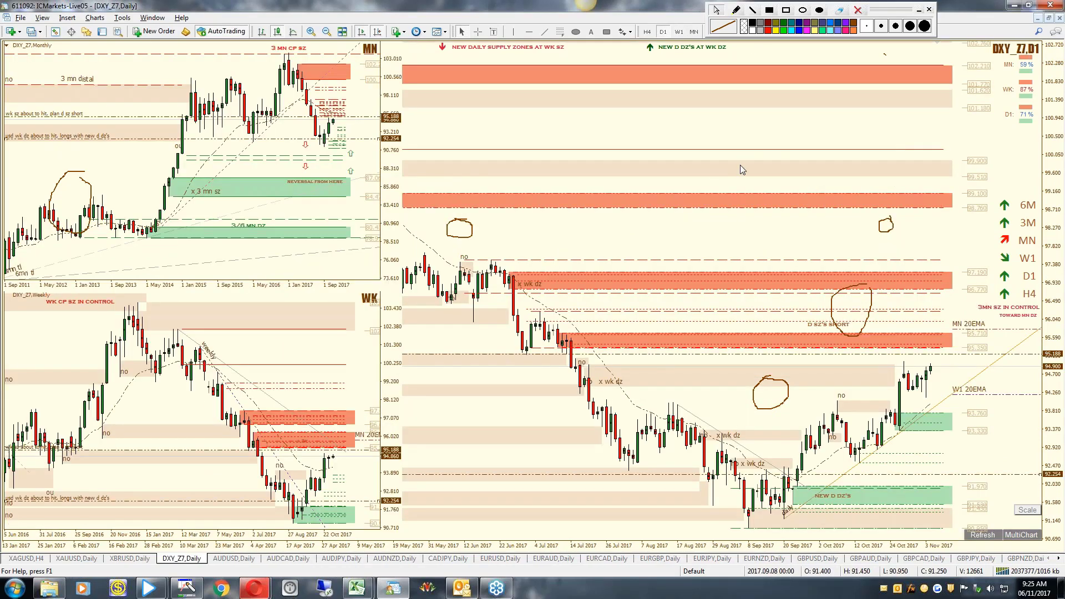
click(934, 53)
click(941, 55)
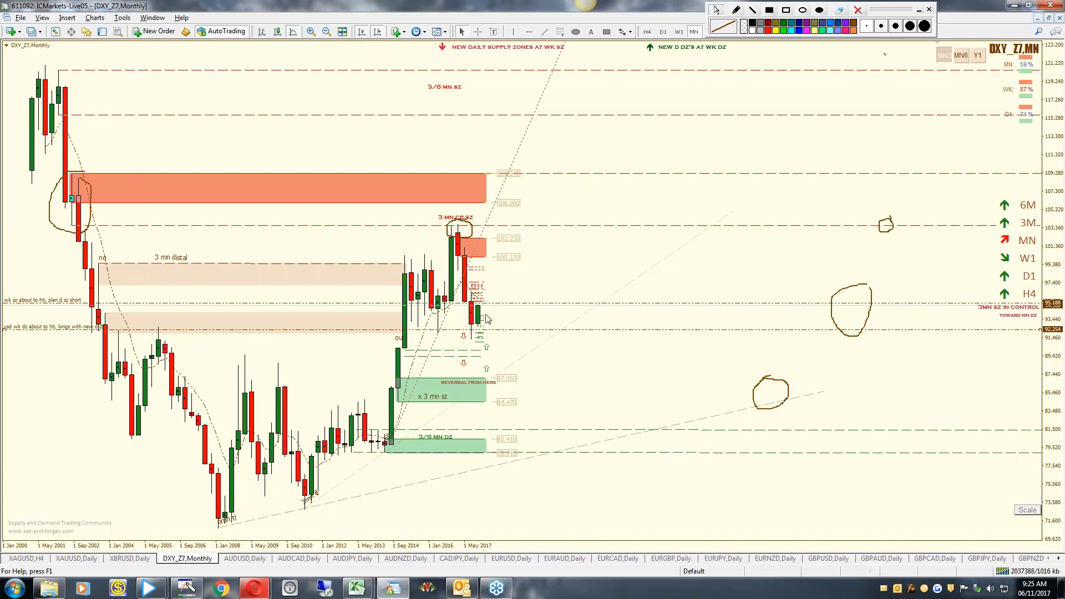
click(664, 32)
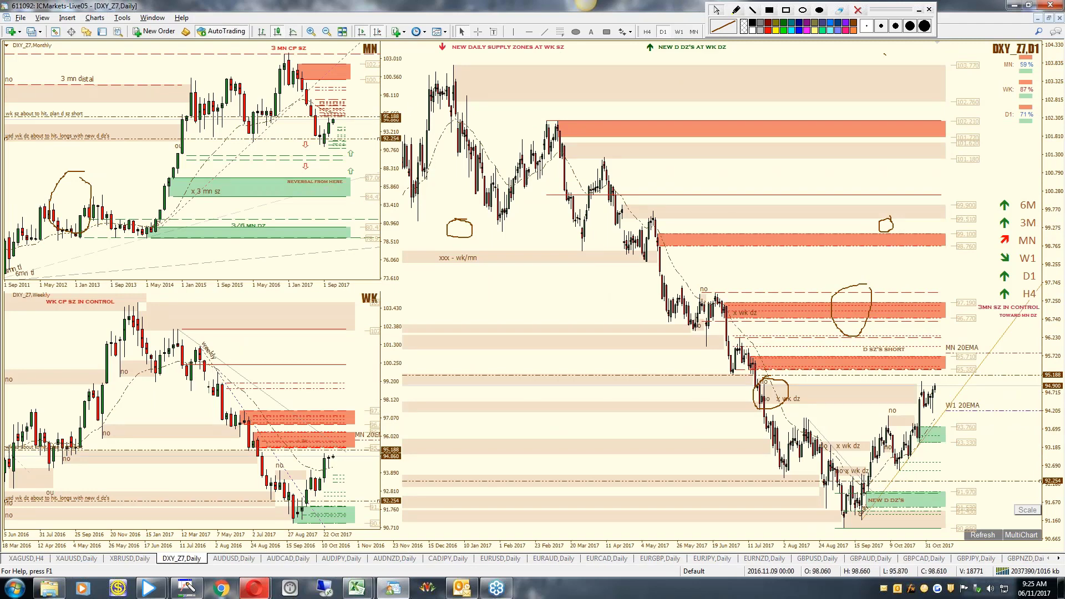
click(694, 32)
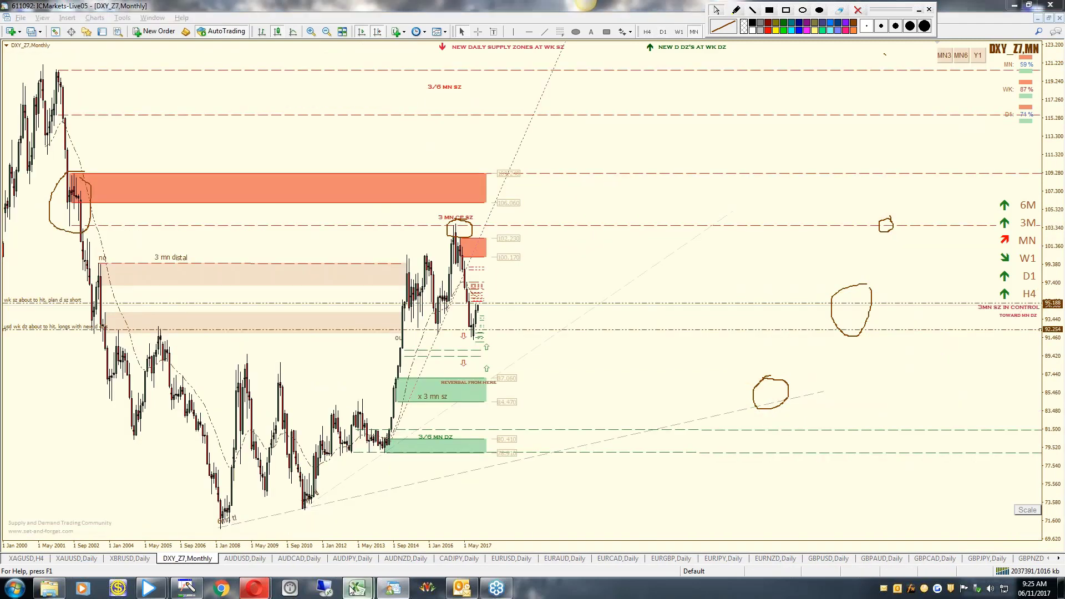
mouse_move(351, 589)
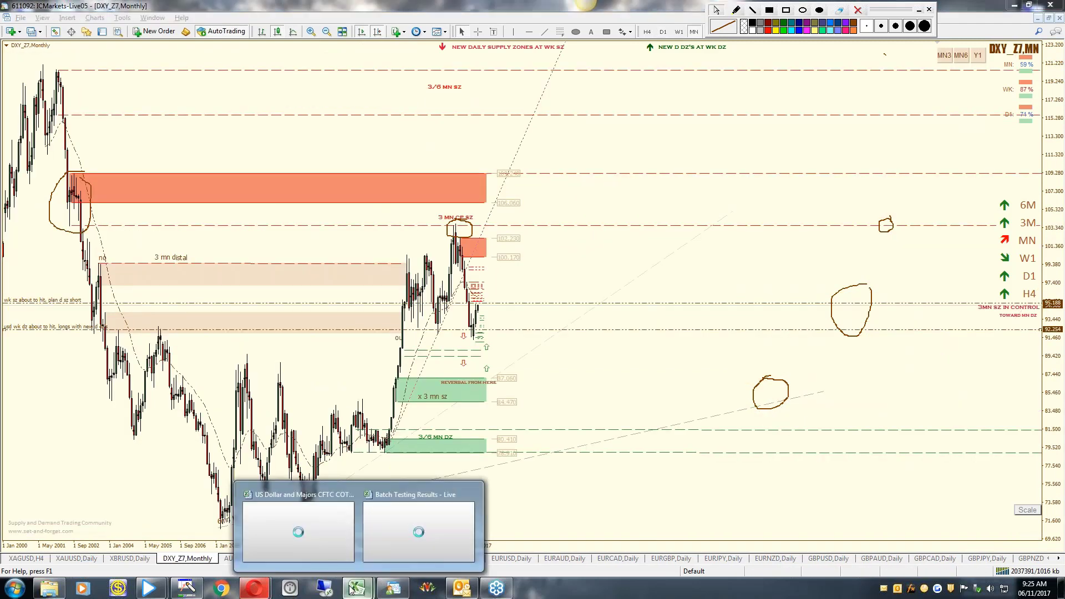
- Bring the US Dollar COT workbook forward, maximize it, select R25, then restore its window
click(323, 553)
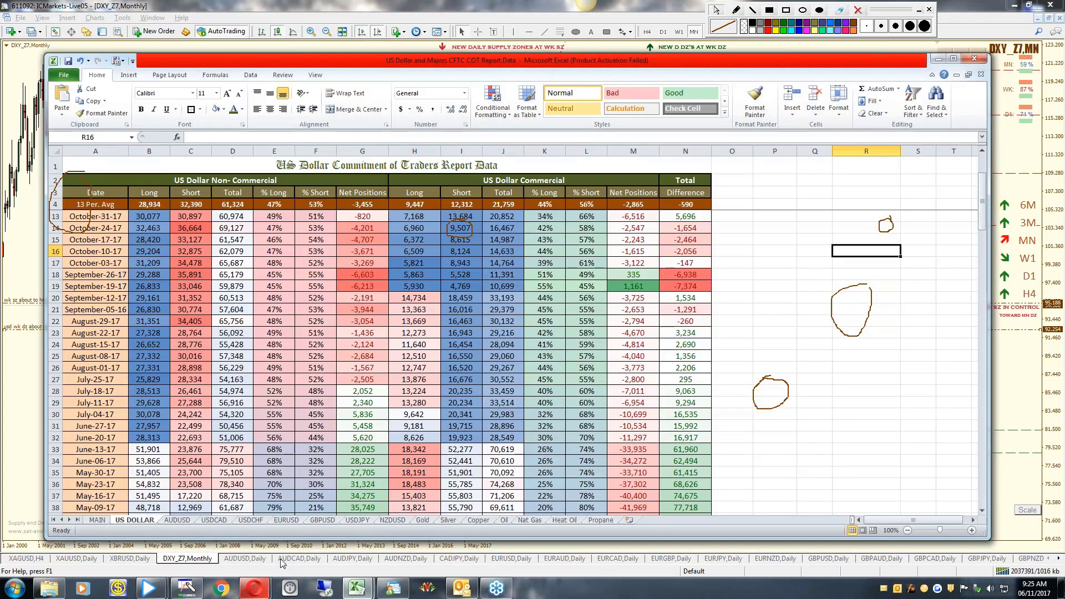
drag(862, 207, 868, 219)
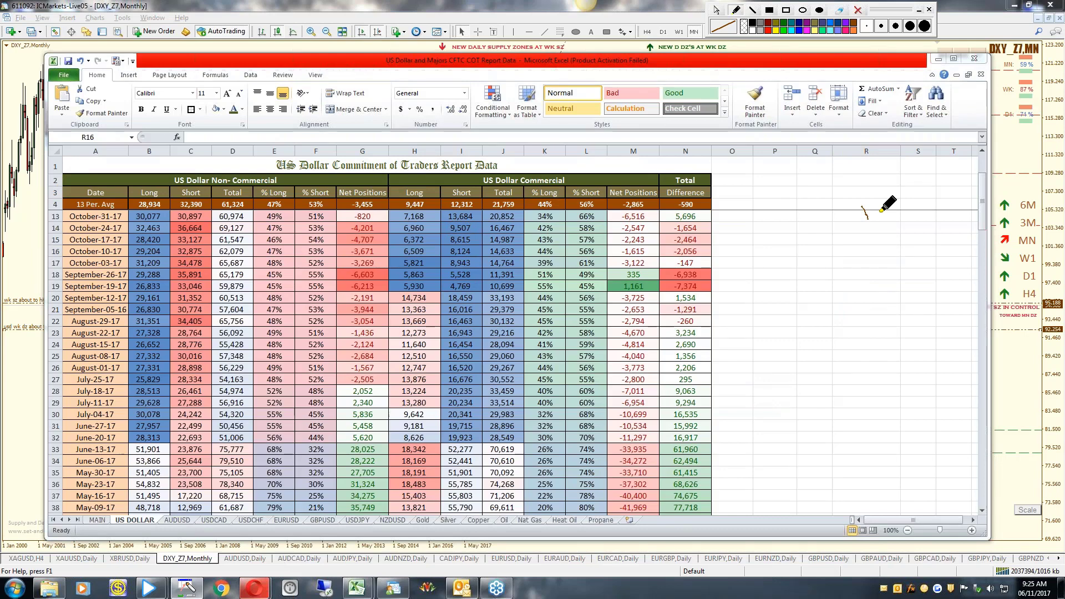
drag(586, 60, 586, 6)
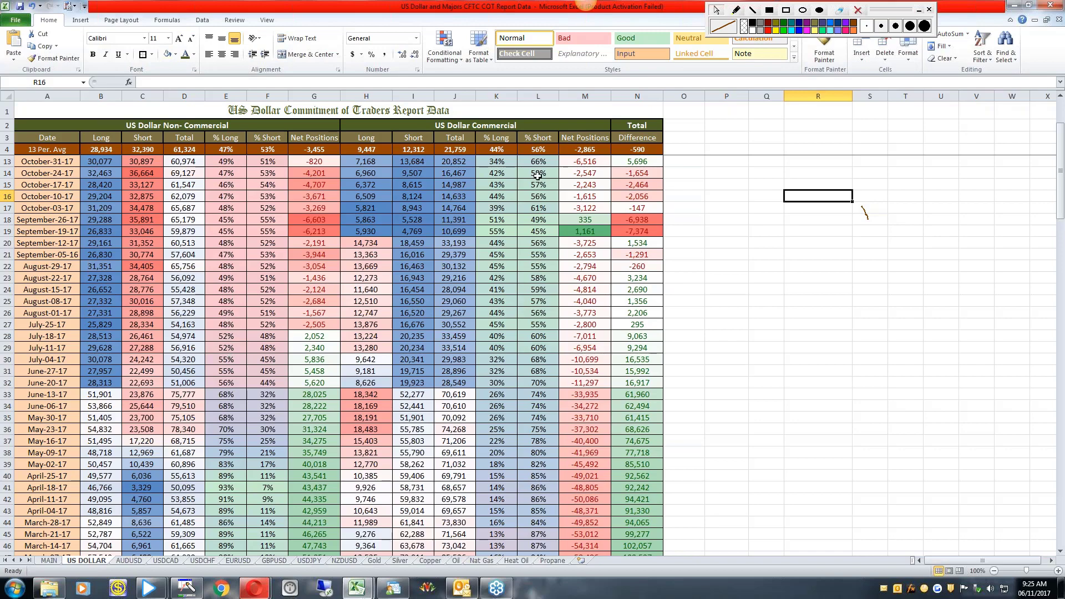
click(849, 304)
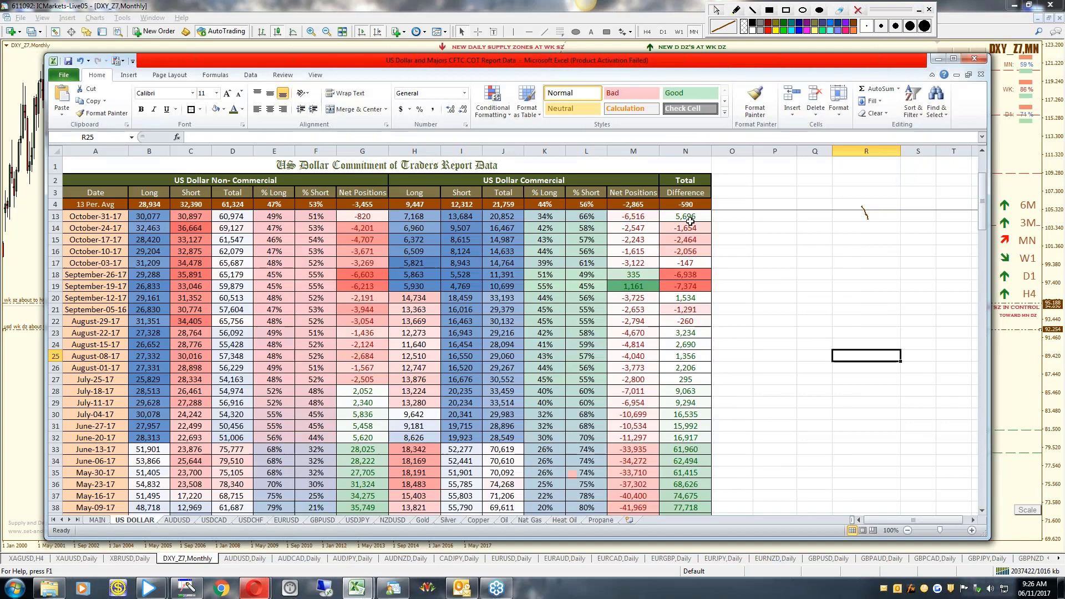
click(1029, 5)
- Mark the October Long figures in column B and Shorts in column C, then minimize Excel
click(736, 10)
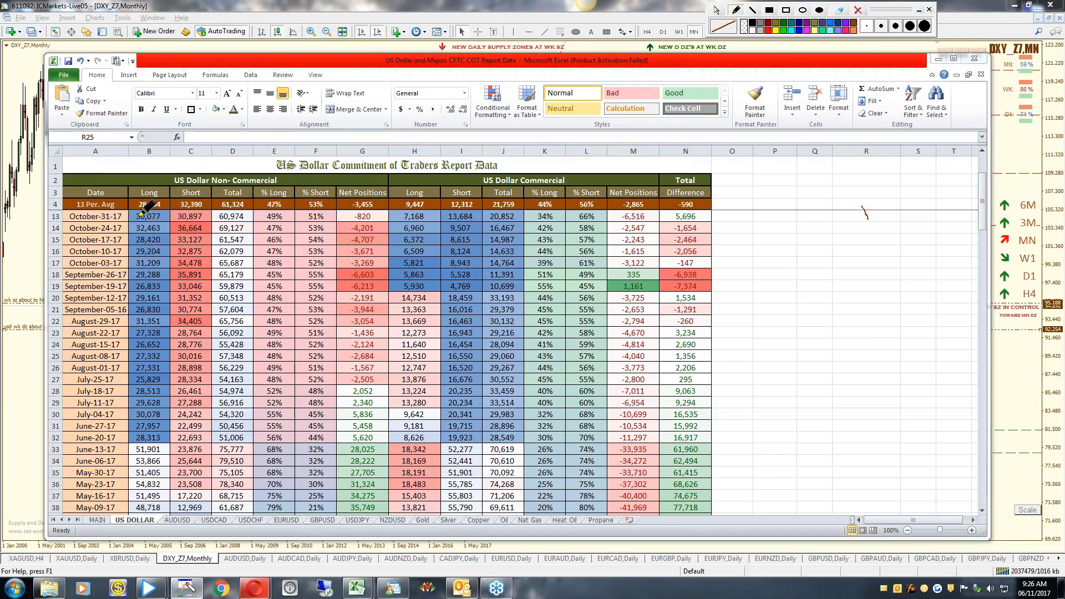
mouse_move(138, 208)
mouse_down()
mouse_move(133, 255)
mouse_move(163, 268)
mouse_move(174, 214)
mouse_move(141, 210)
mouse_up()
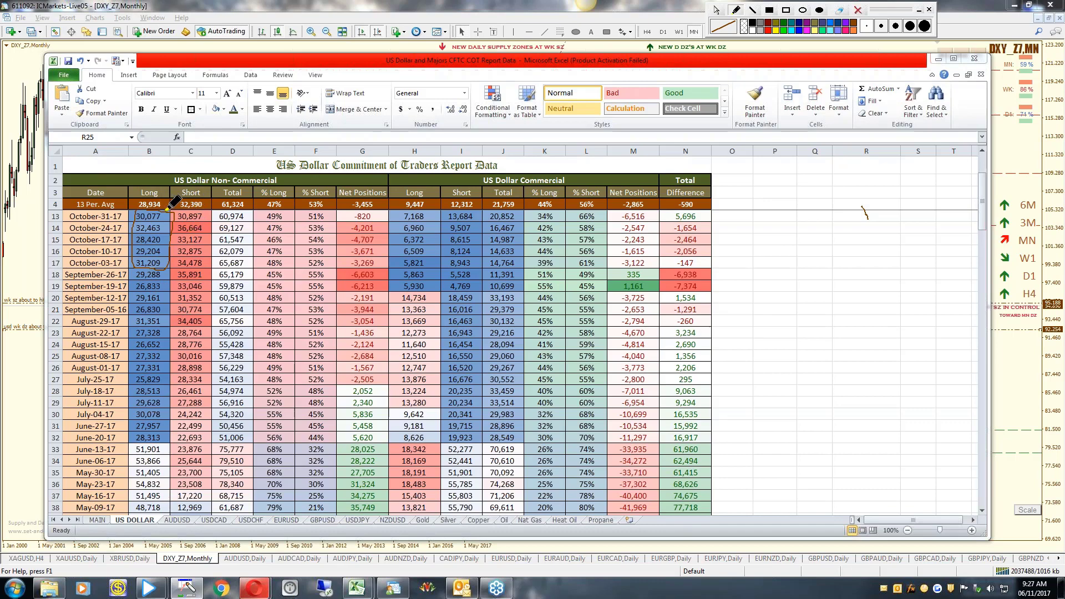
mouse_move(167, 210)
mouse_down()
mouse_move(174, 273)
mouse_move(211, 252)
mouse_move(210, 219)
mouse_move(172, 209)
mouse_up()
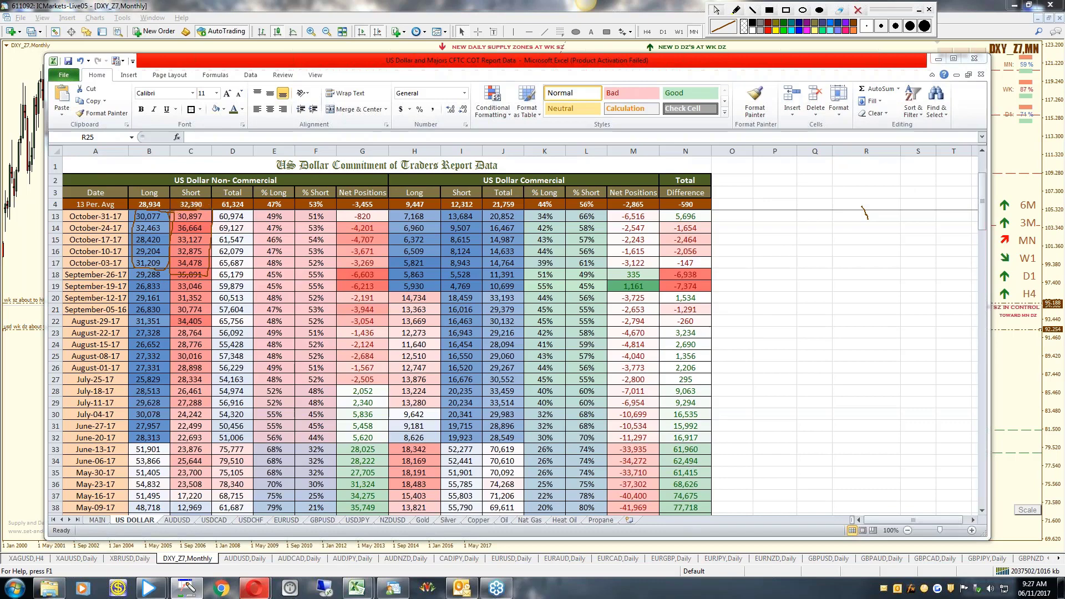
click(937, 59)
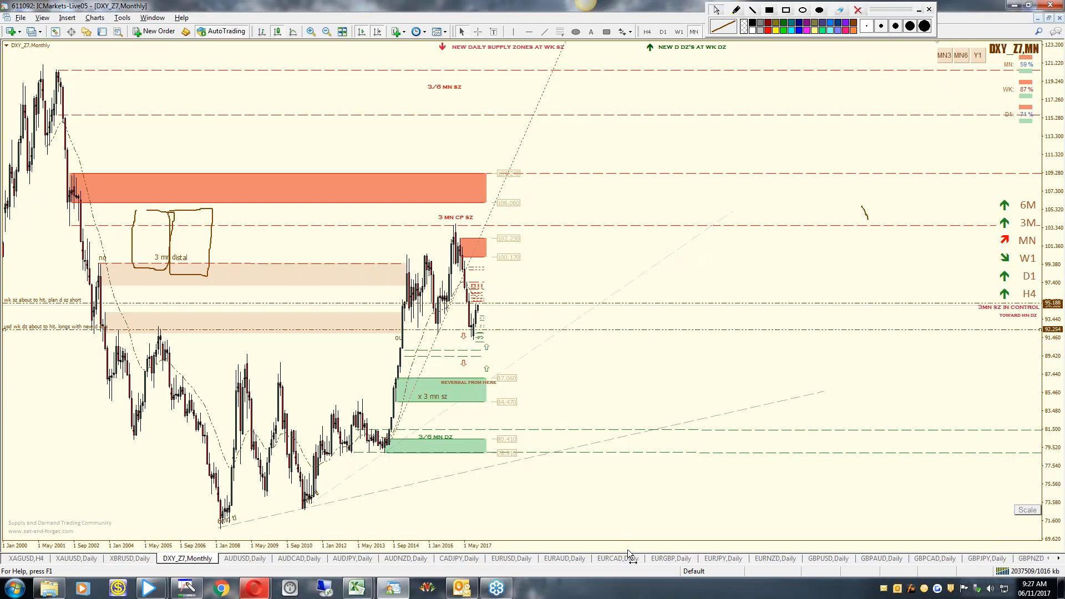
- Zoom the monthly DXY chart into 2013–2017, then switch it to W1
mouse_move(627, 549)
mouse_down()
mouse_move(643, 547)
mouse_move(610, 547)
mouse_up()
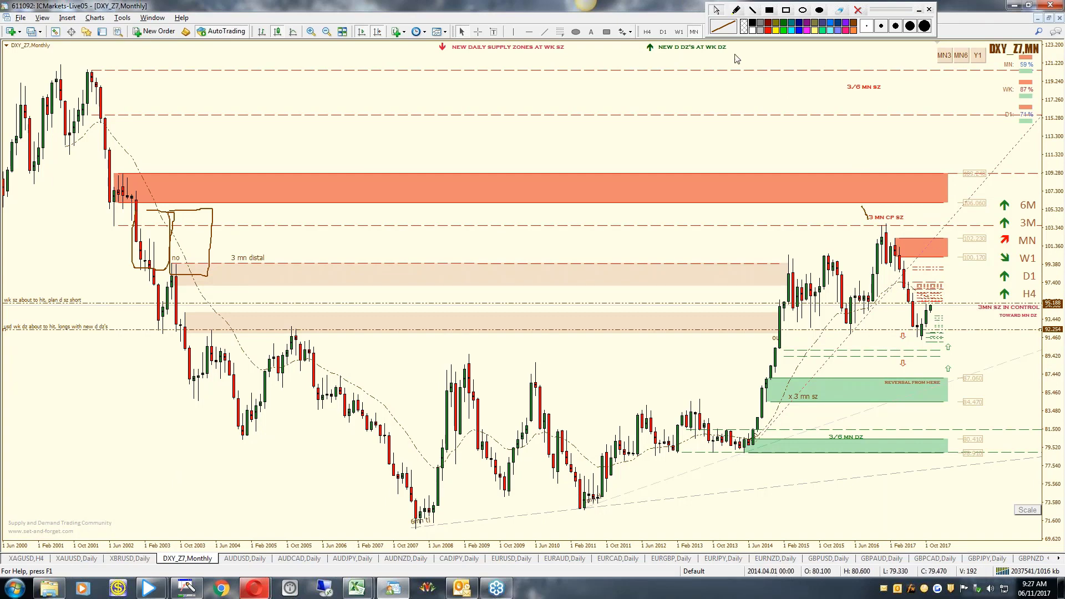
click(680, 32)
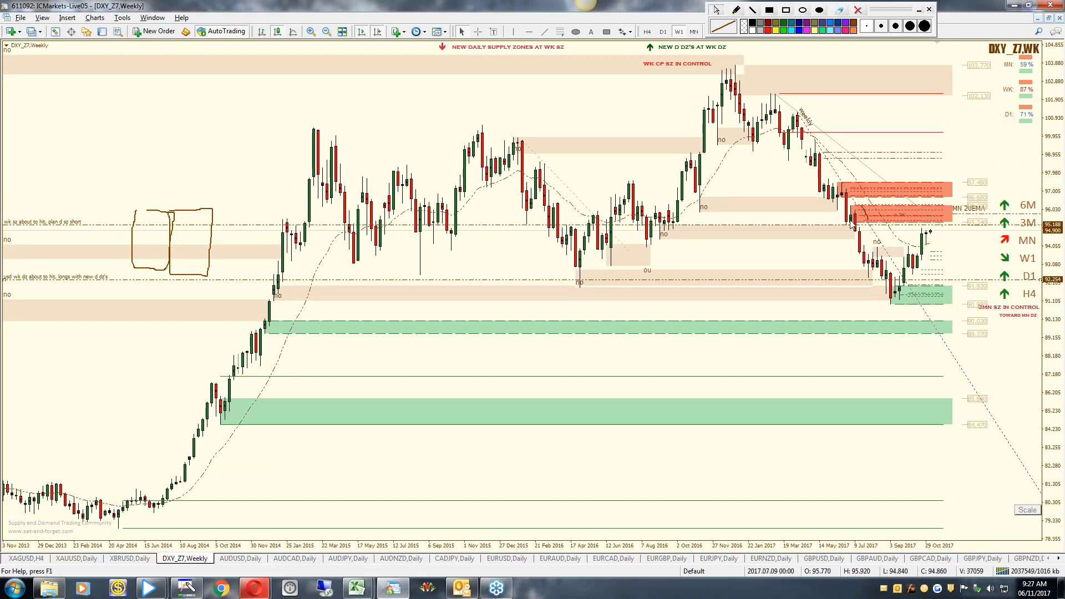
- Outline the lower red weekly supply zone and sketch the projected price path, then erase all drawings
click(737, 11)
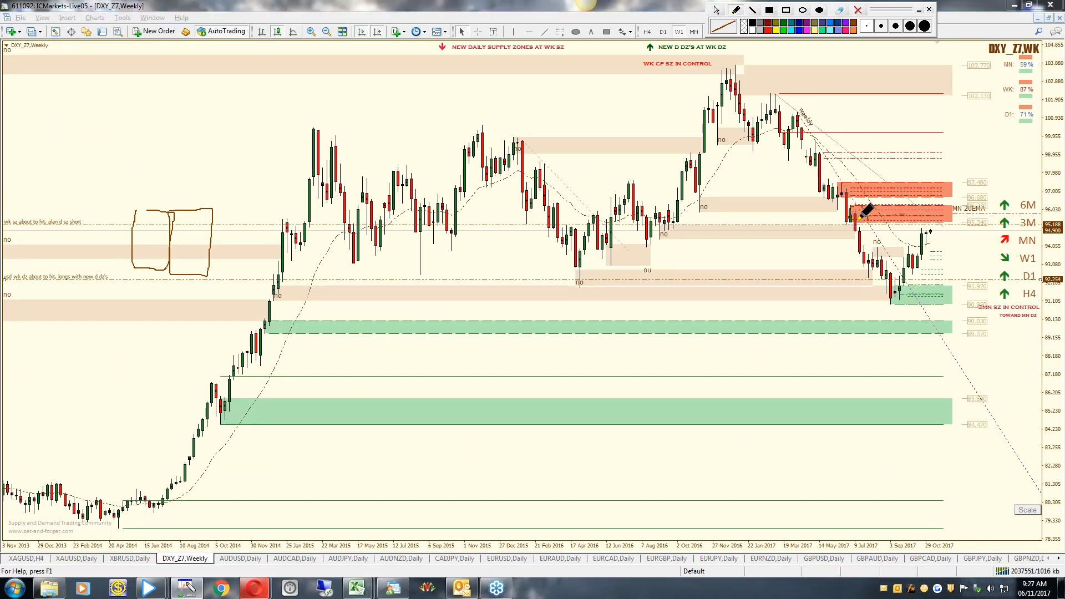
mouse_move(859, 218)
mouse_down()
mouse_move(952, 220)
mouse_move(956, 199)
mouse_move(850, 205)
mouse_up()
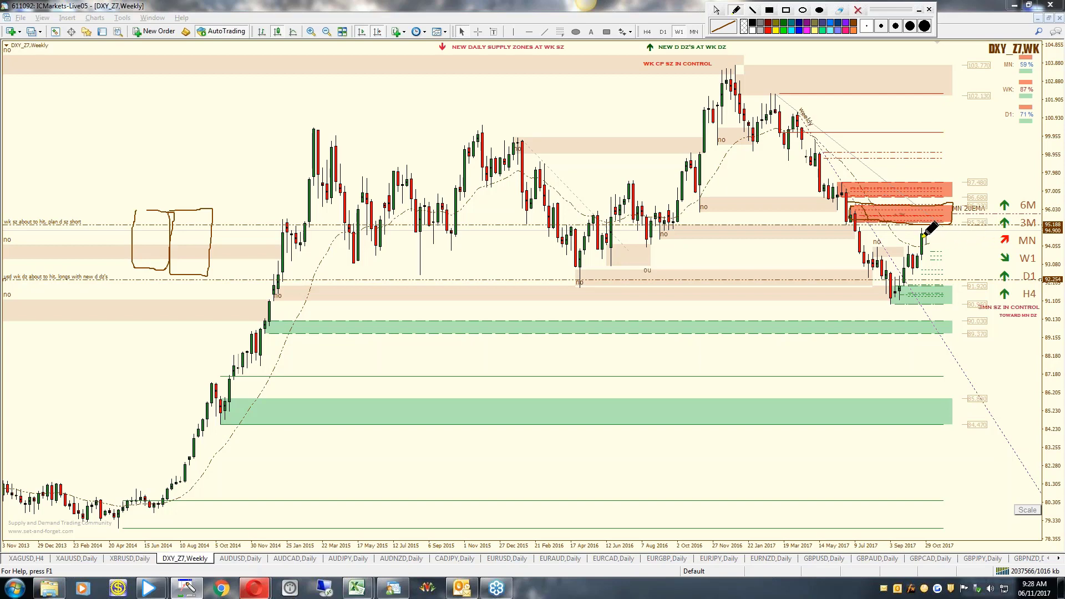
mouse_move(922, 235)
mouse_down()
mouse_move(937, 220)
mouse_move(944, 285)
mouse_move(894, 286)
mouse_move(893, 303)
mouse_move(948, 304)
mouse_move(942, 284)
mouse_move(963, 255)
mouse_up()
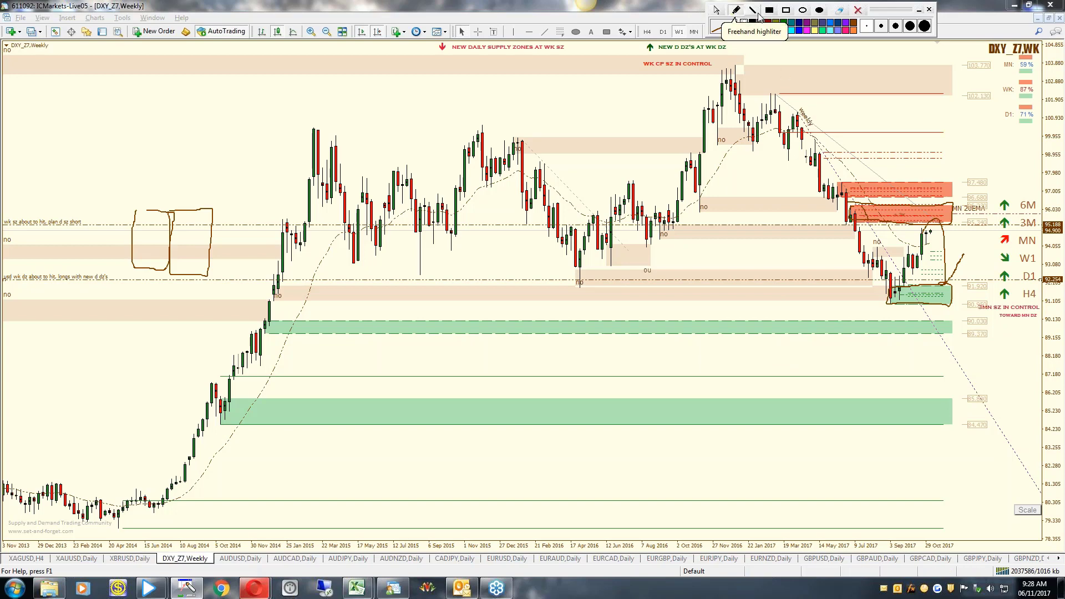
key(Delete)
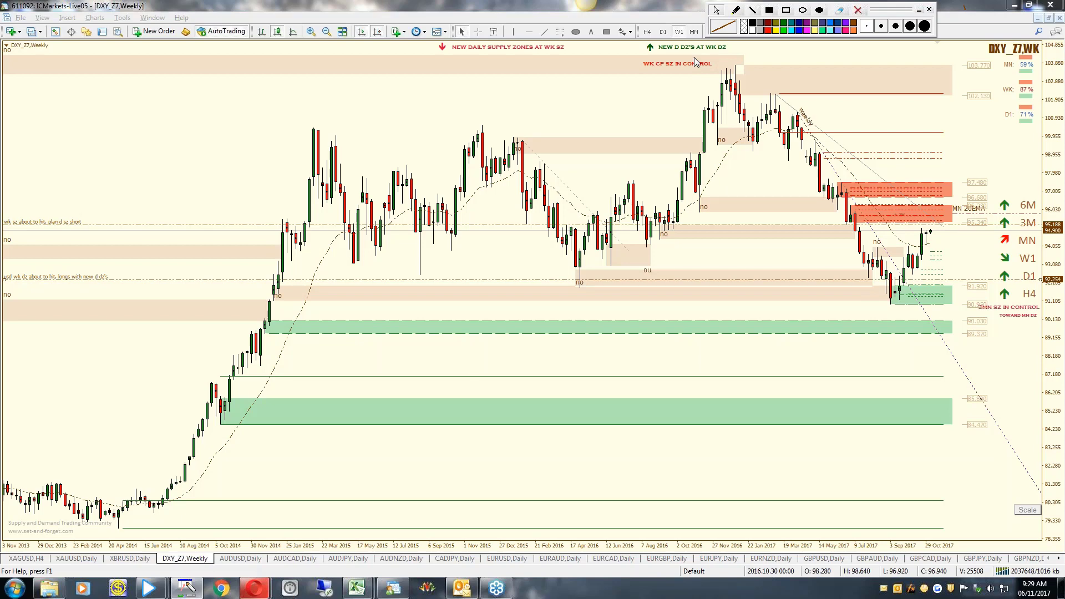
- Switch DXY to D1 and zoom in on the August–November 2017 daily candles
click(666, 36)
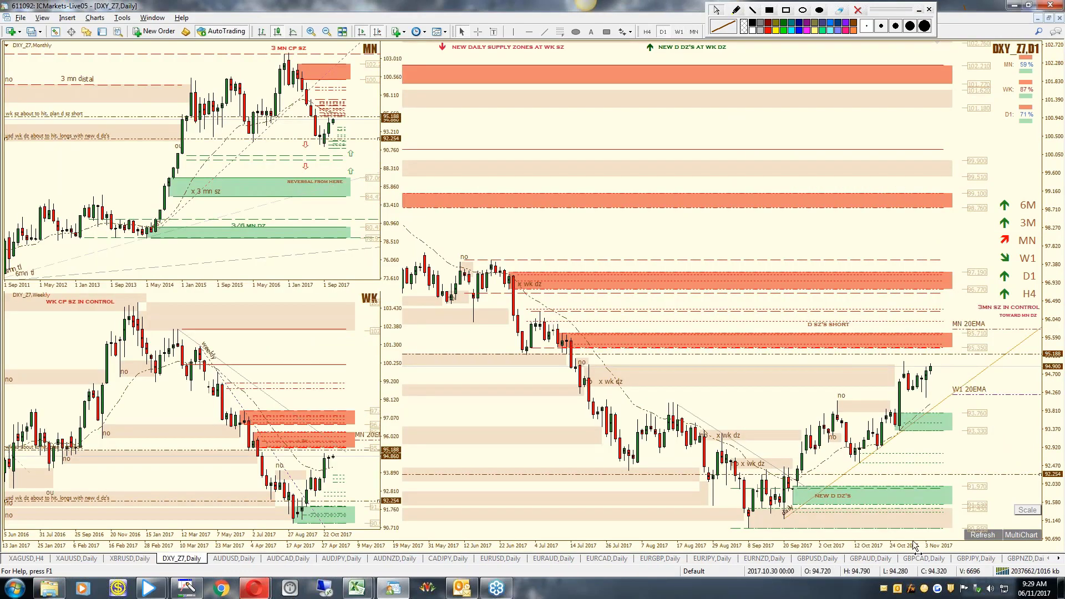
drag(916, 547, 918, 546)
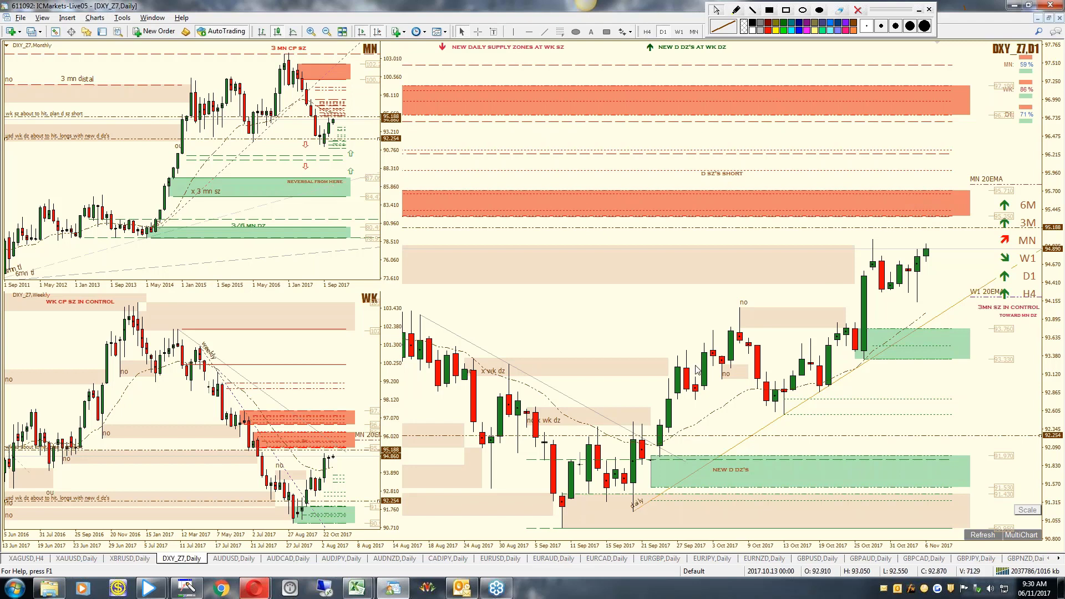
click(492, 589)
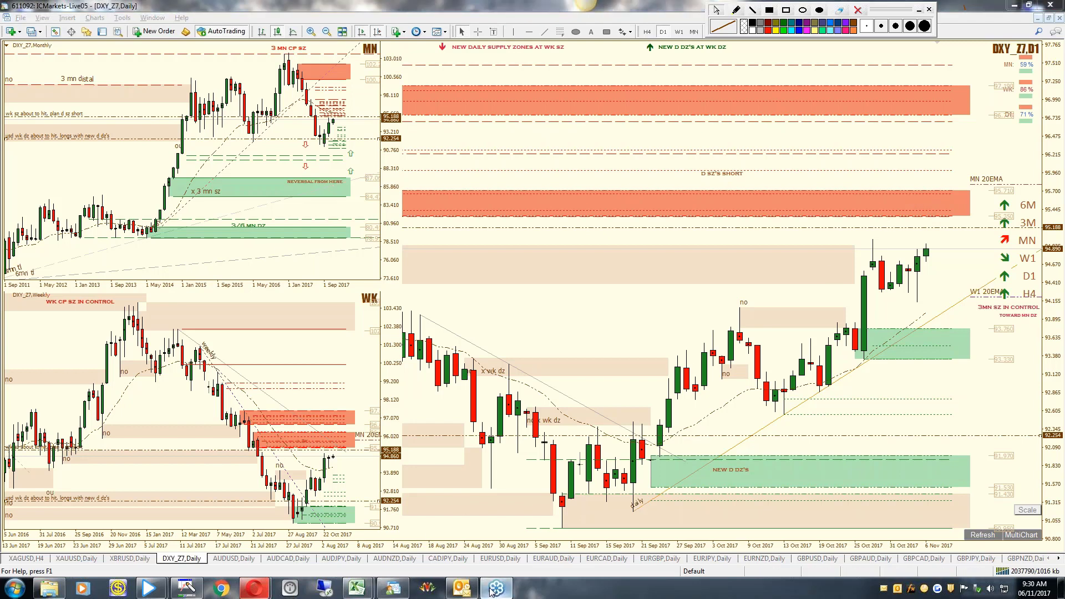